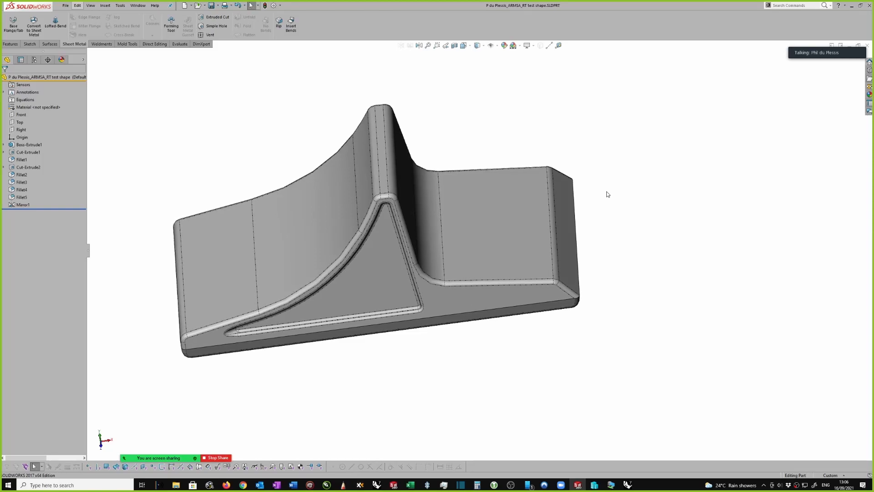
Create a drawing from the part using the A0 - BDD NoLogo template
middle_click_drag(392, 278, 390, 229)
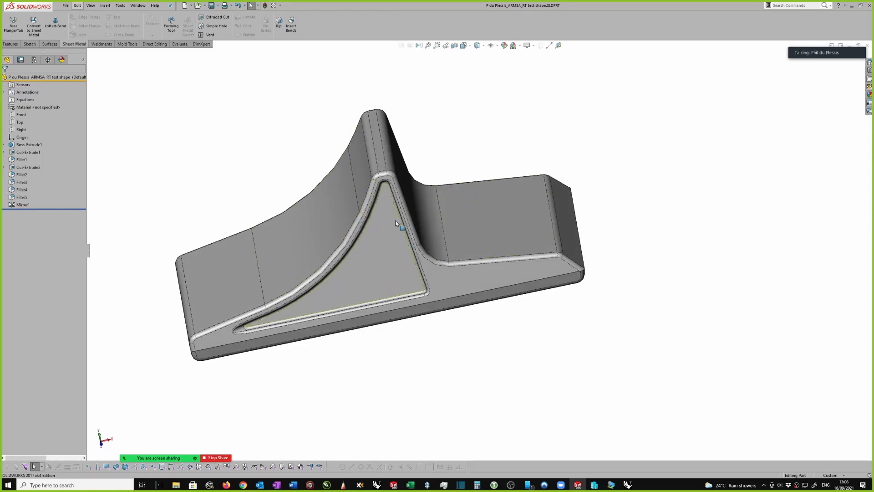
middle_click_drag(387, 222, 453, 208)
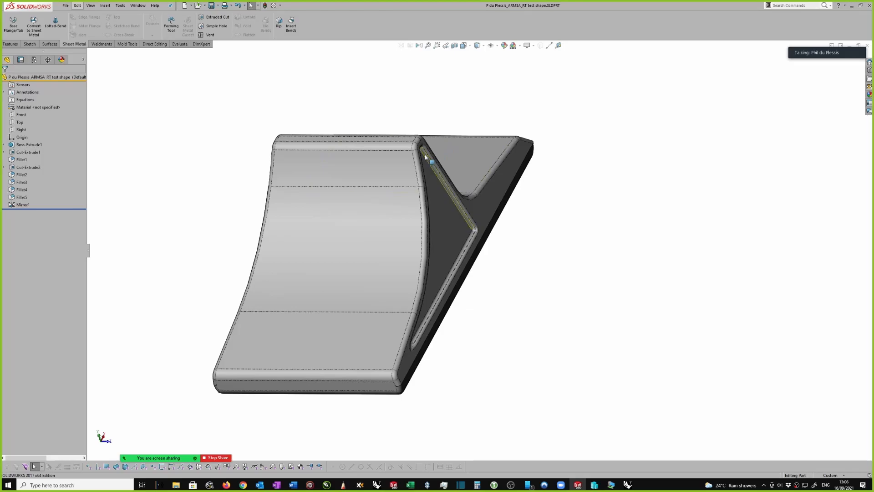
scroll(441, 203, "down", 5)
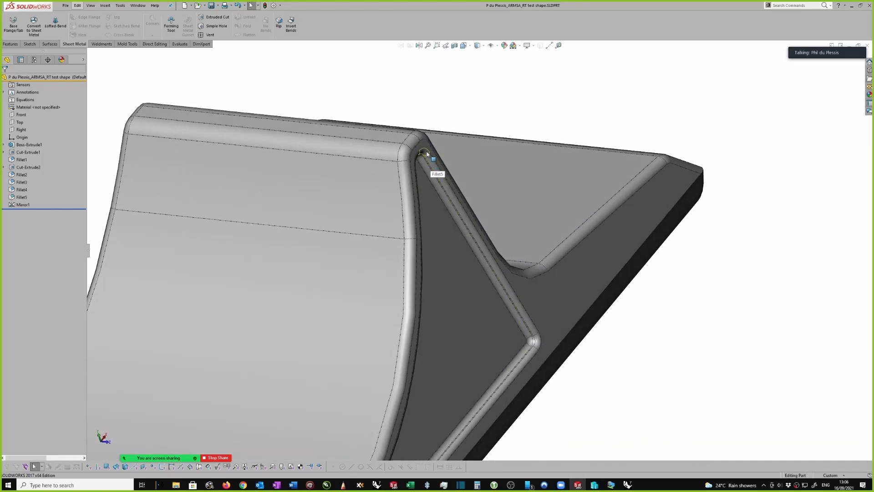
scroll(458, 122, "up", 2)
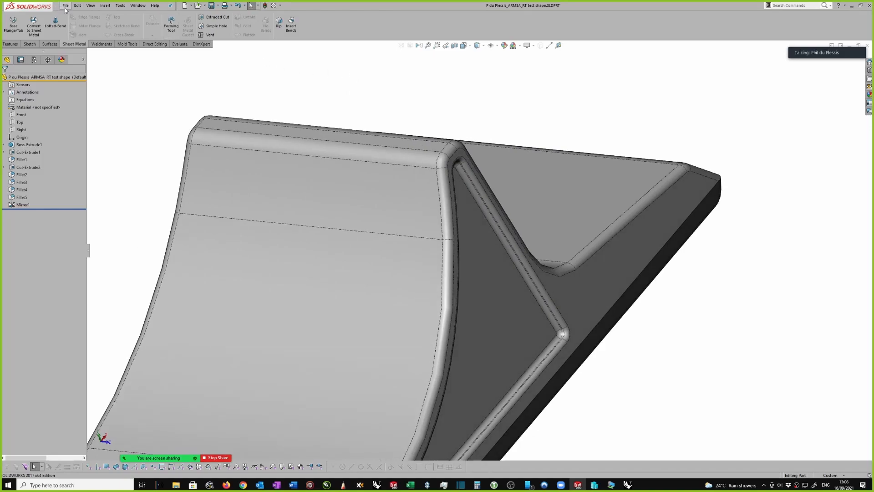
left_click(65, 6)
left_click(101, 53)
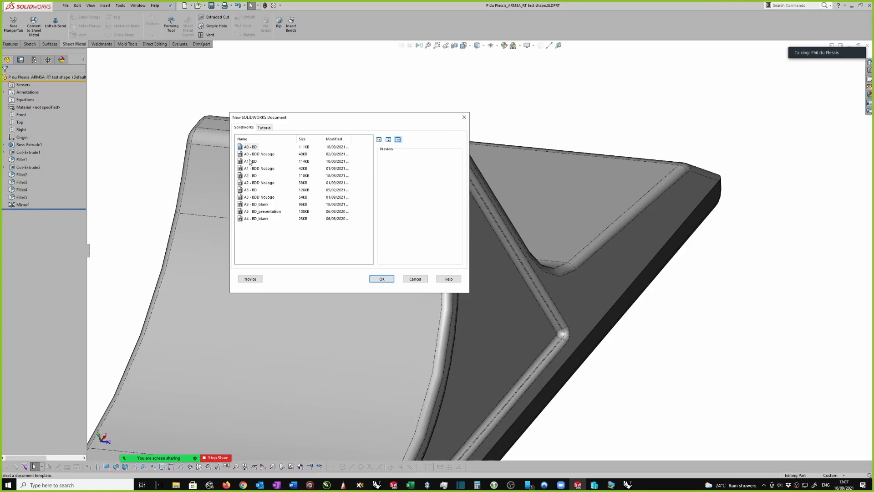
left_click(251, 154)
left_click(380, 279)
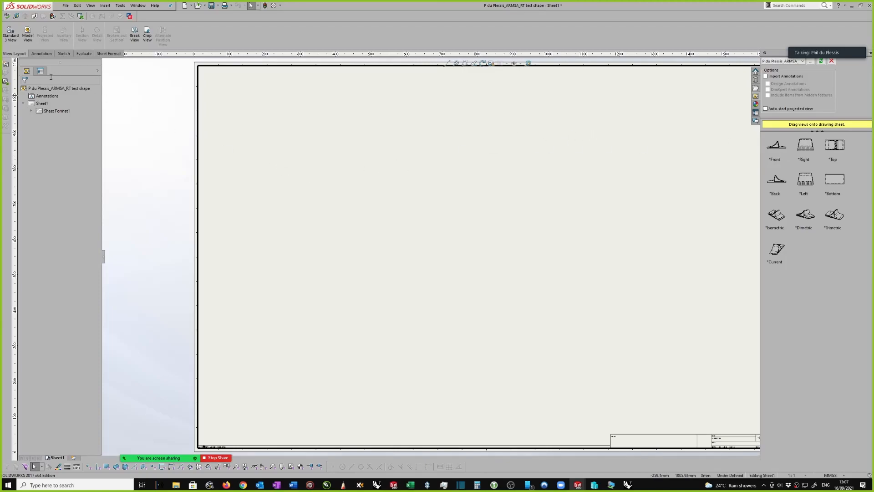
Set the projection type of Sheet1 to first angle in the sheet properties
right_click(39, 103)
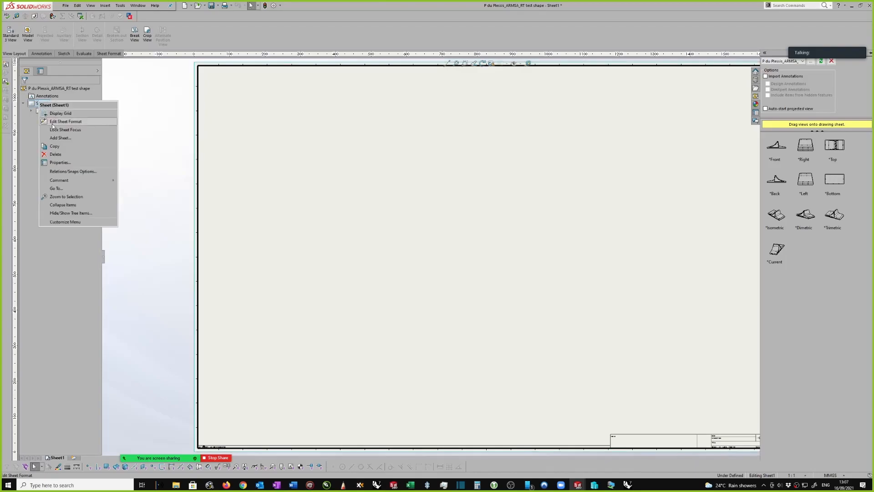
left_click(66, 162)
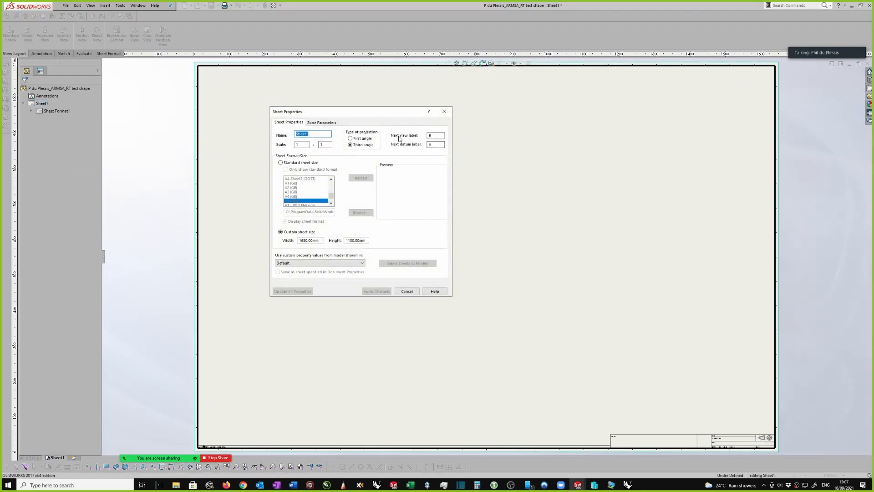
left_click(351, 138)
left_click(377, 292)
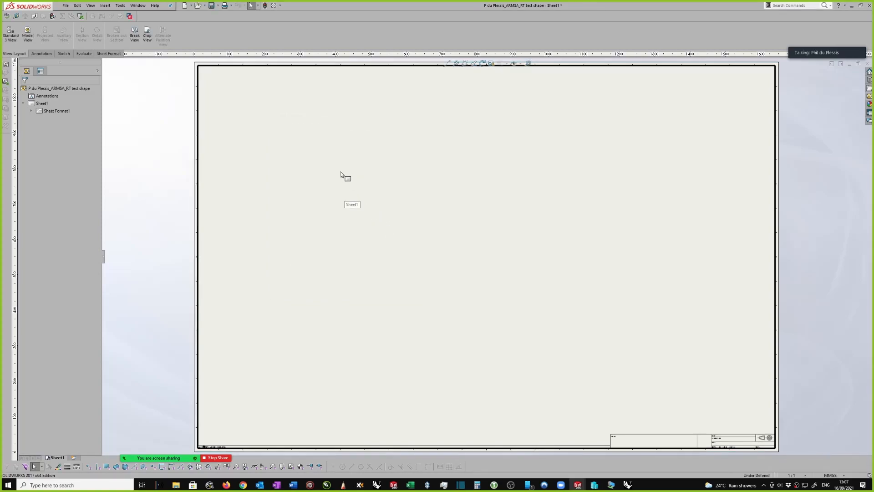
Place the part's front view in the upper-left area of the drawing sheet
left_click(870, 97)
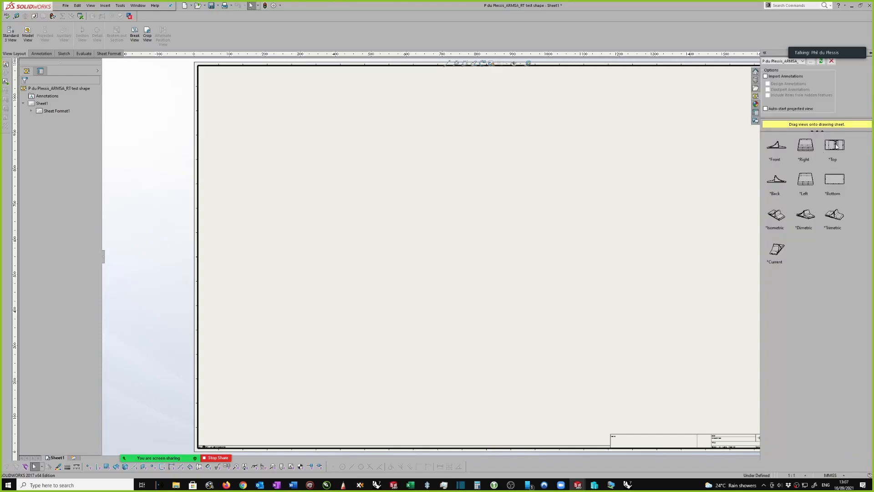
mouse_move(777, 152)
left_mouse_down()
mouse_move(433, 185)
mouse_move(332, 153)
left_mouse_up()
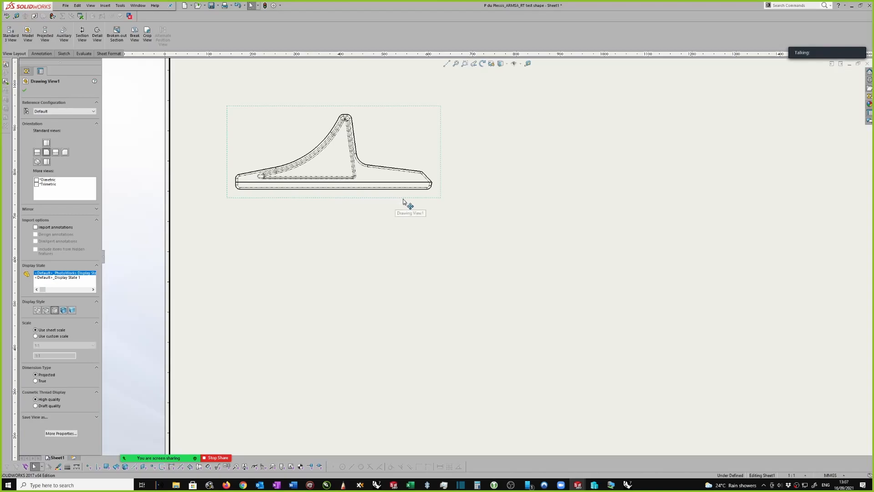
left_click_drag(401, 199, 432, 196)
scroll(470, 177, "up", 1)
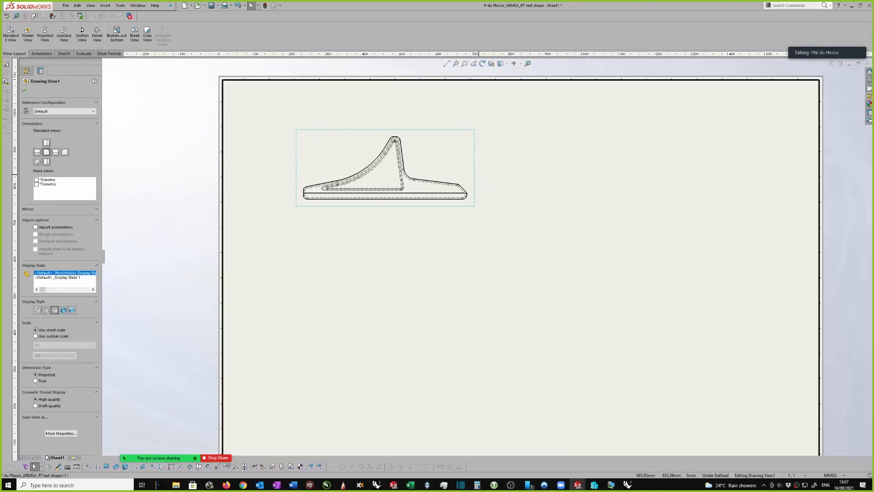
Project a side view to the right of the front view and a plan view directly below it
key("s")
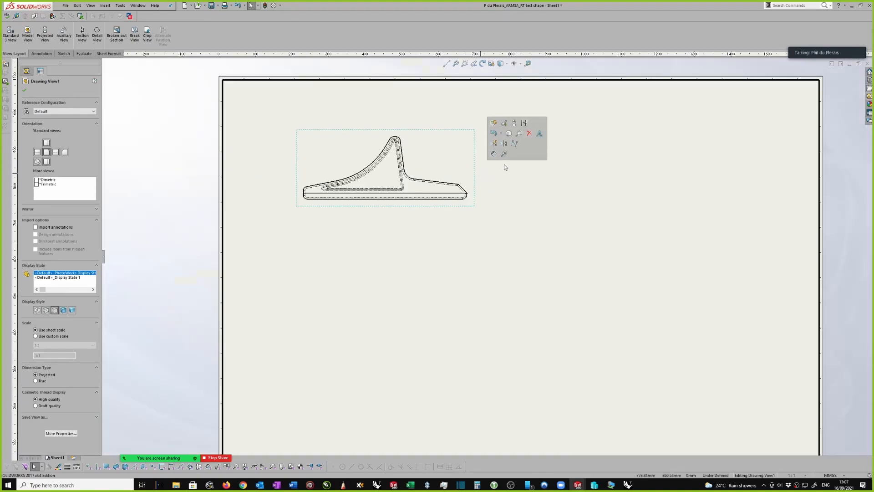
left_click(515, 125)
left_click(588, 187)
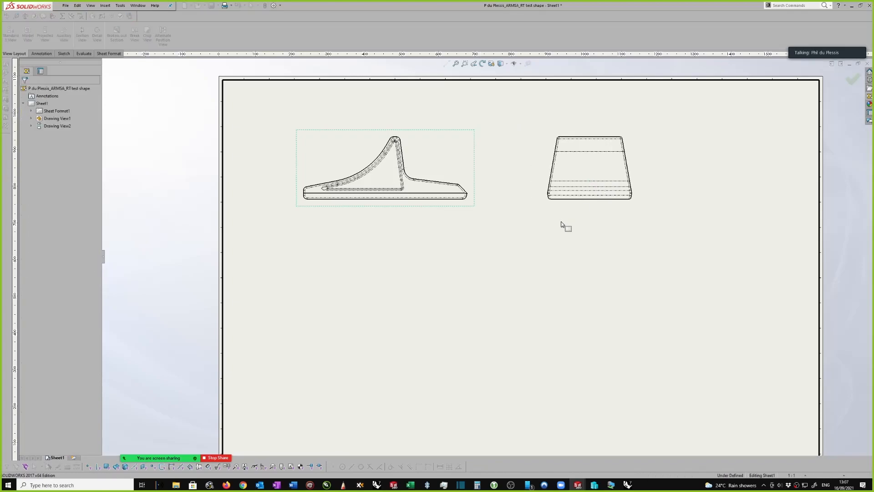
left_click(414, 207)
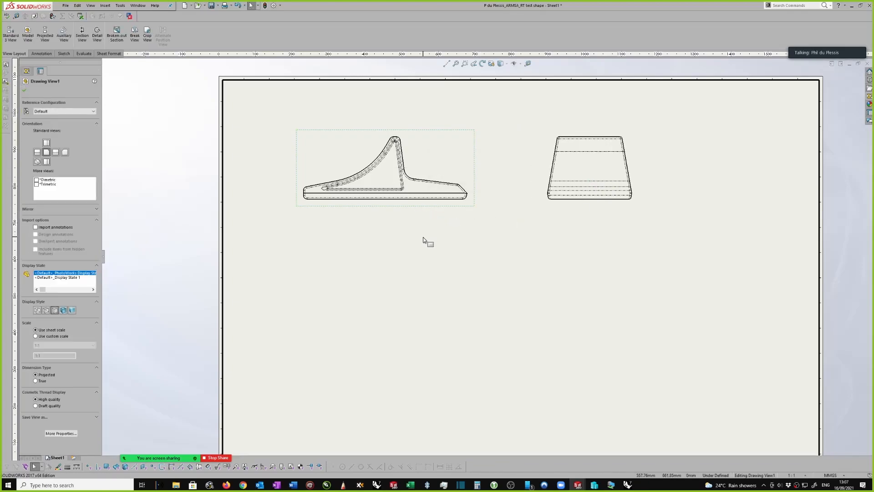
left_click(412, 208)
left_click(445, 155)
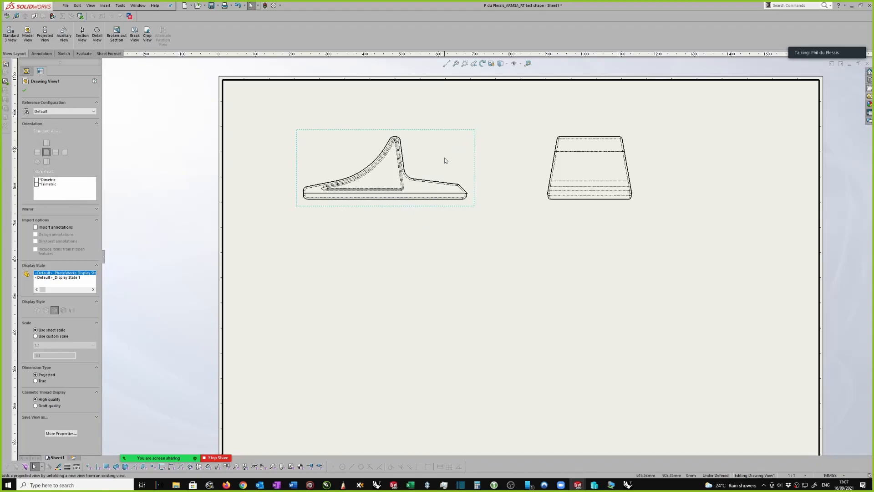
left_click(379, 371)
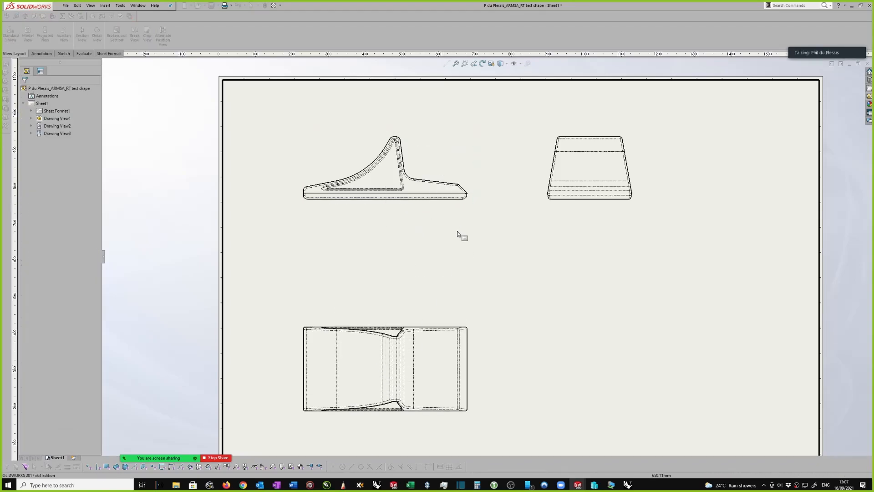
Attach datum feature A to the short vertical edge at the left end of the front view's base
scroll(460, 159, "down", 4)
scroll(396, 165, "up", 1)
scroll(391, 167, "down", 3)
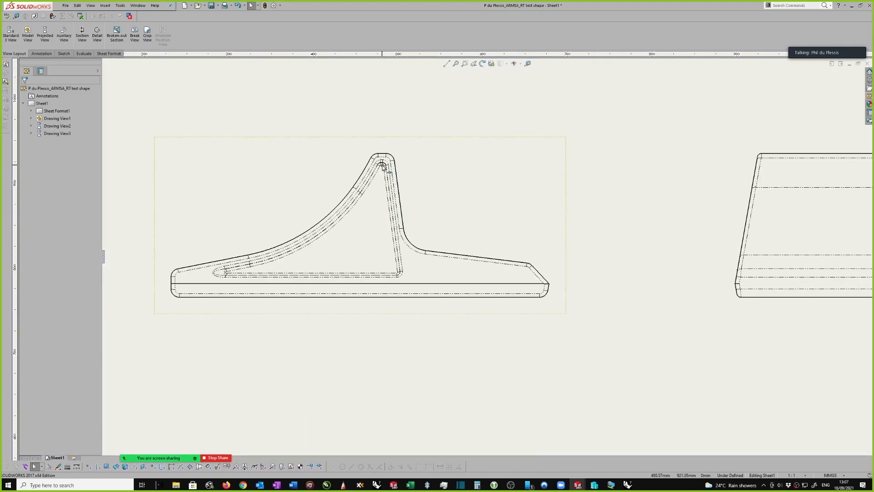
scroll(484, 259, "up", 1)
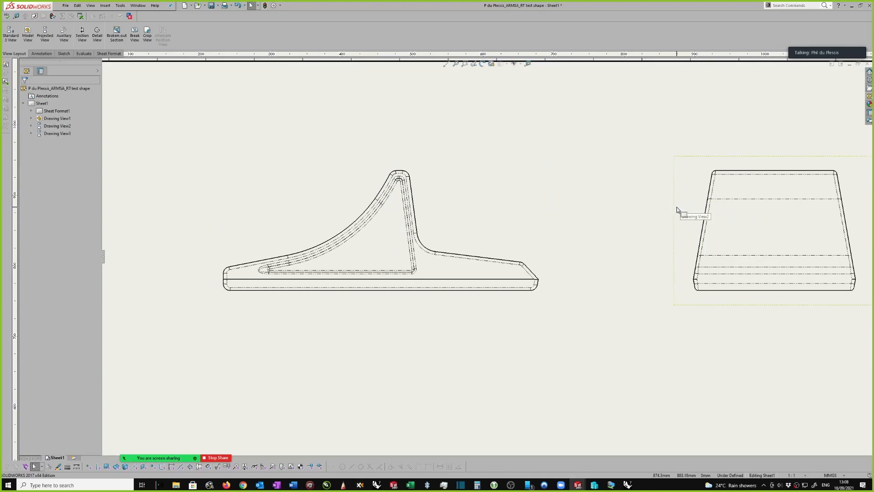
scroll(388, 214, "down", 1)
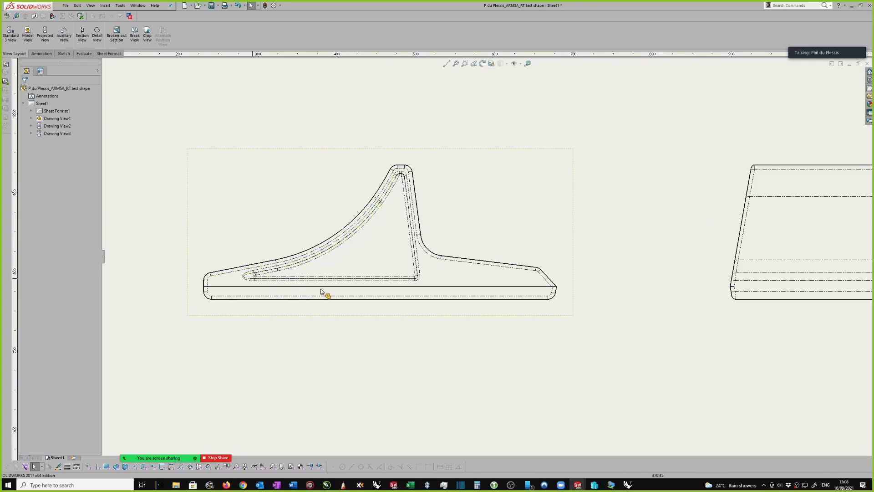
scroll(245, 273, "down", 1)
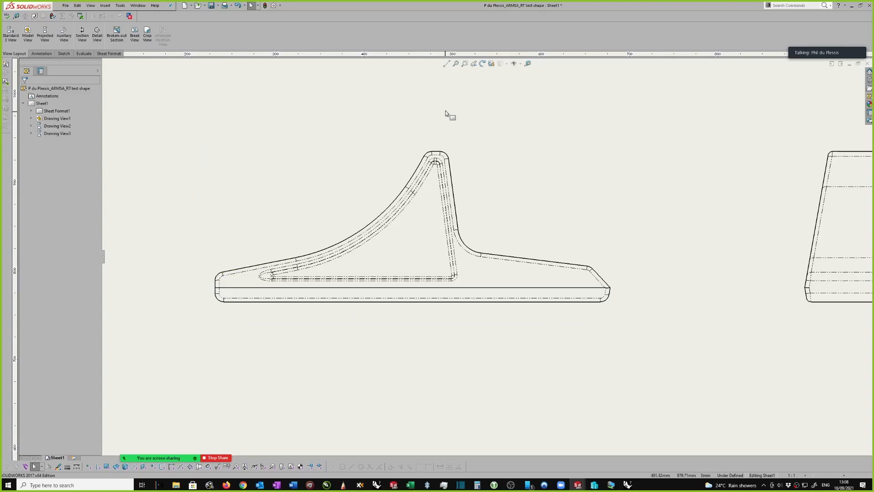
scroll(449, 117, "down", 1)
left_click(39, 54)
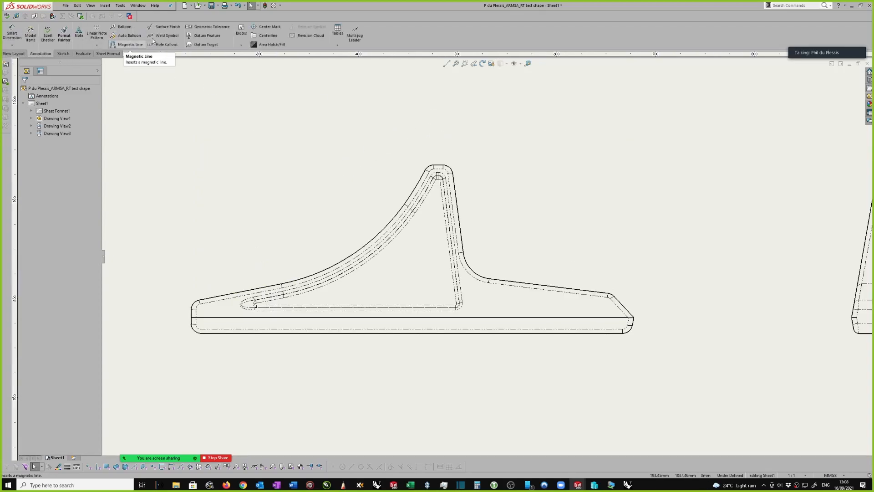
left_click(191, 35)
left_click(192, 314)
left_click(156, 241)
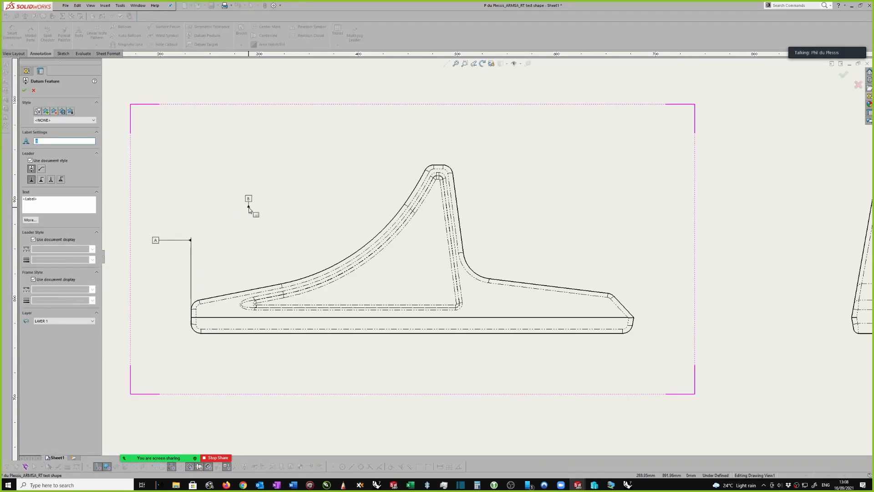
key("Escape")
Examine the datum, base split line and triangular recess in the front view, and the sloping sides in the side view
scroll(241, 192, "up", 5)
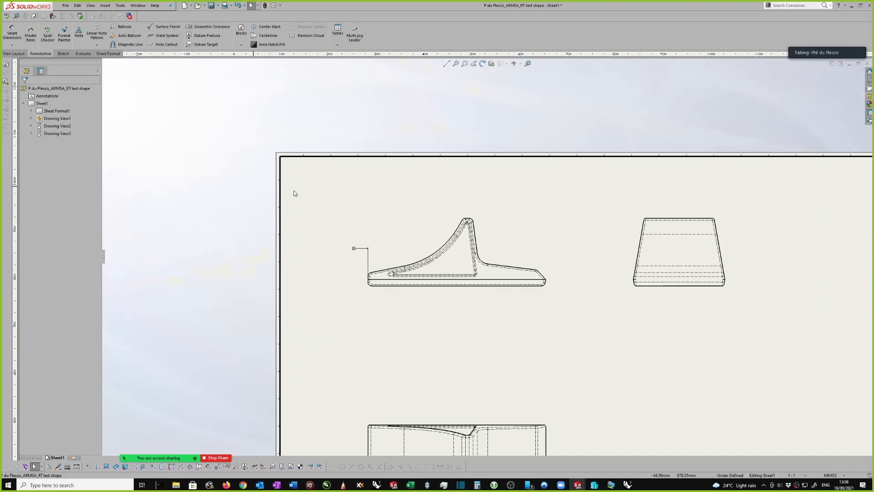
scroll(294, 193, "up", 2)
scroll(410, 243, "down", 1)
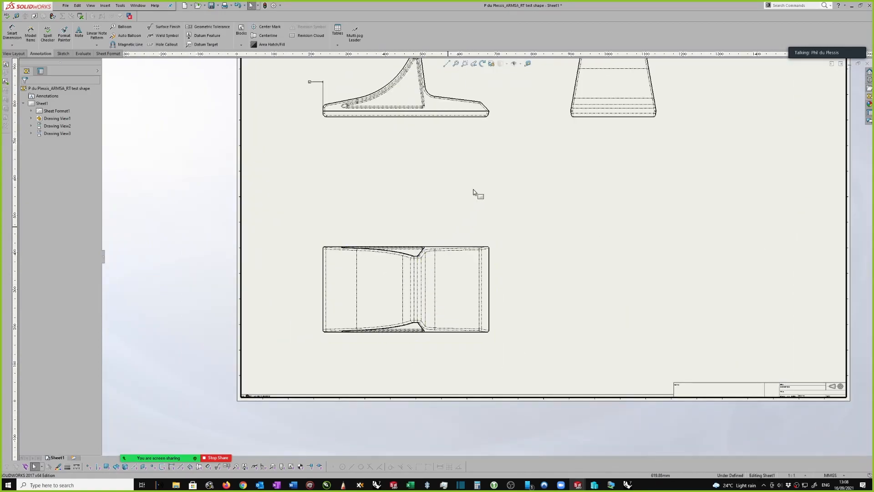
scroll(483, 160, "down", 2)
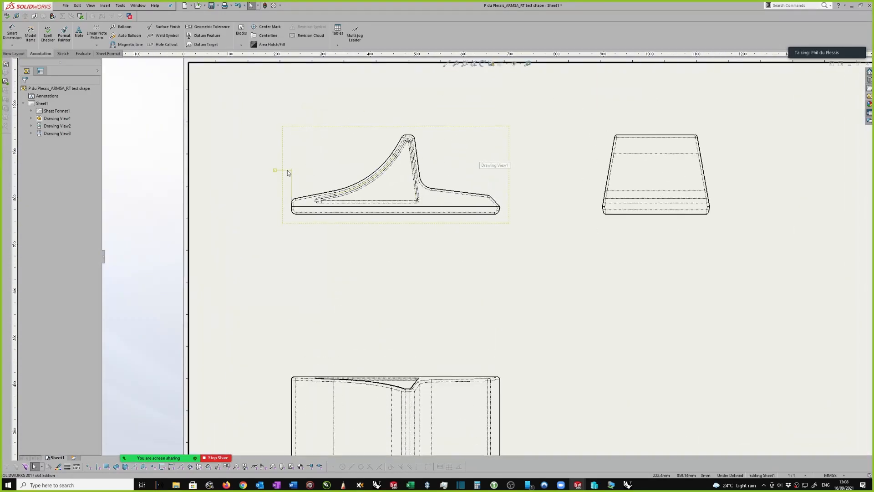
scroll(303, 207, "down", 2)
scroll(283, 216, "down", 1)
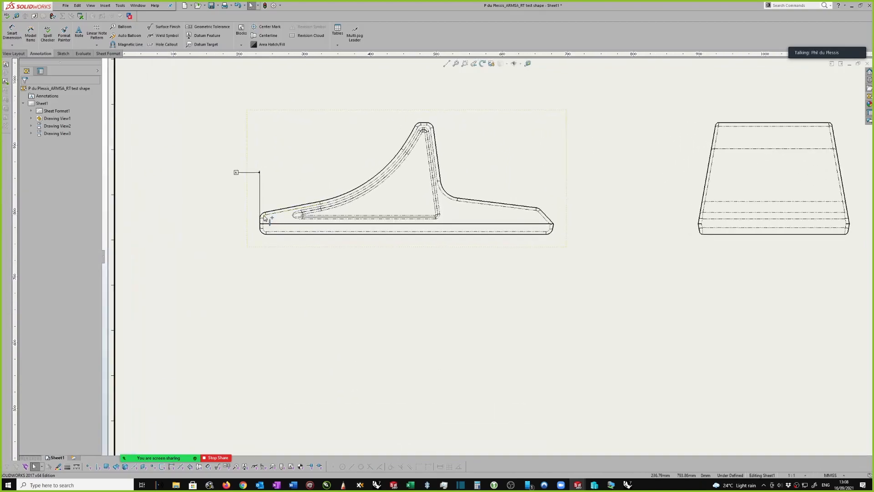
scroll(285, 231, "down", 1)
middle_click_drag(648, 228, 631, 229)
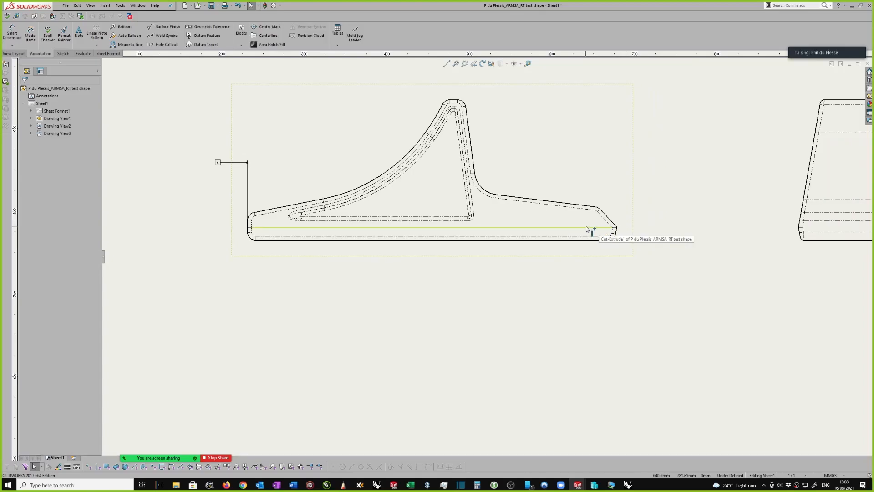
scroll(589, 230, "down", 2)
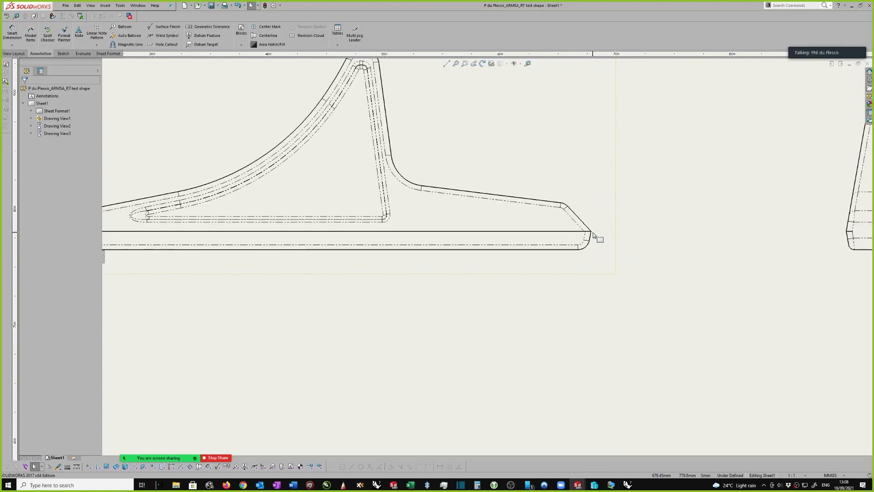
scroll(562, 238, "up", 3)
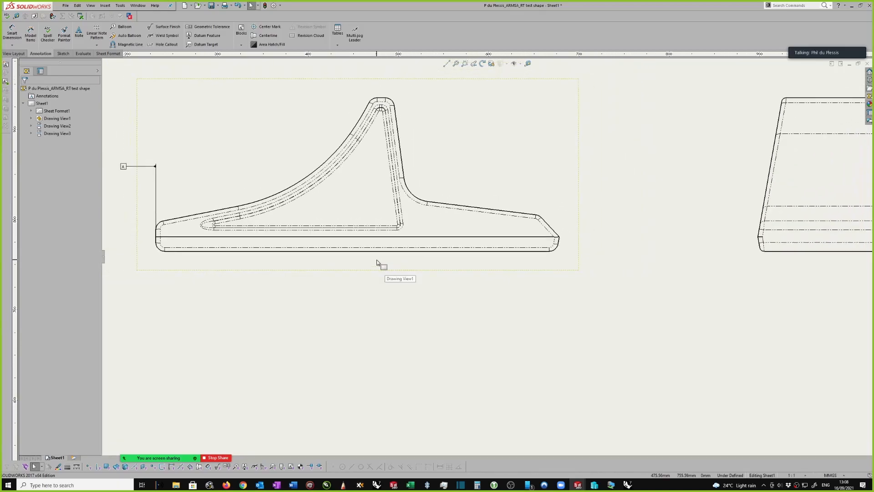
scroll(375, 368, "up", 1)
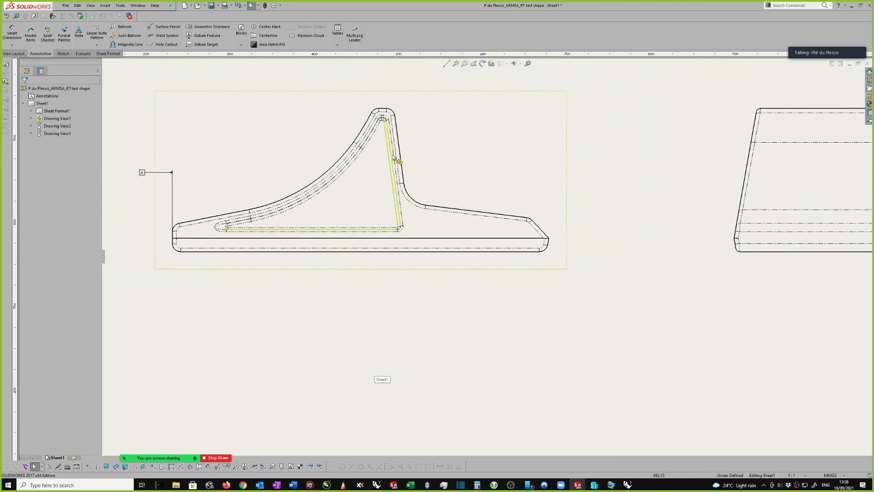
scroll(386, 159, "down", 1)
scroll(381, 161, "up", 1)
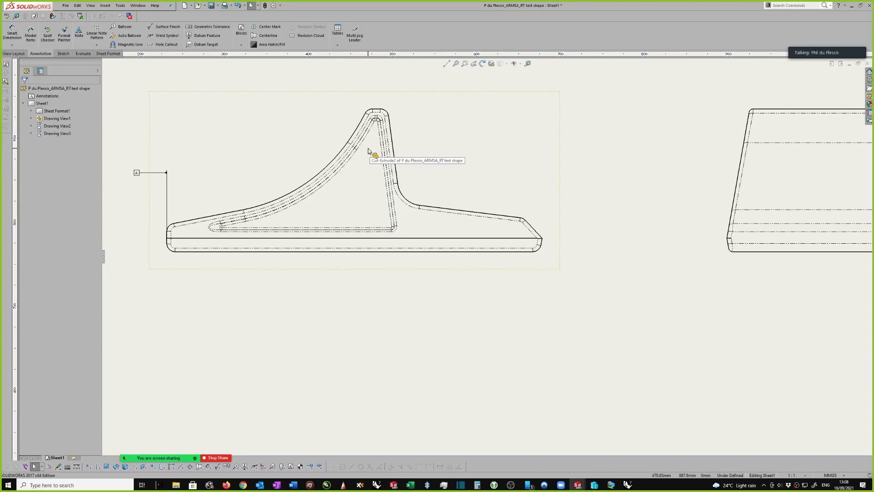
scroll(387, 155, "up", 2)
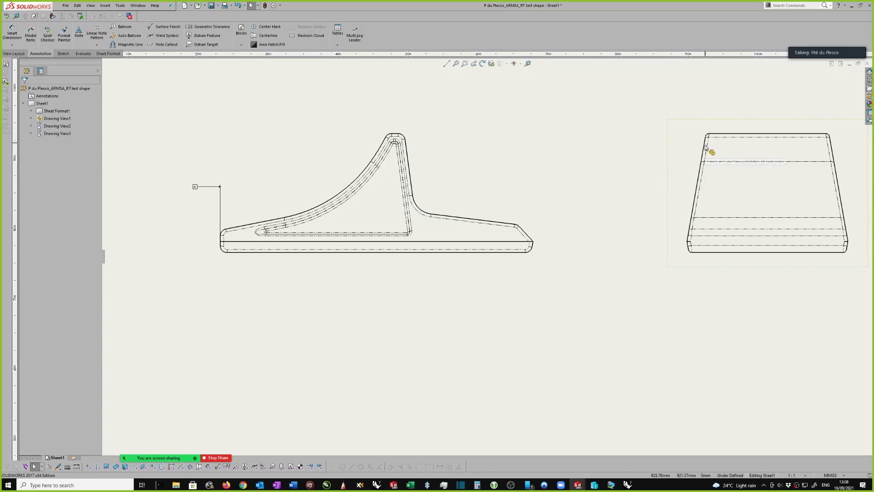
scroll(714, 143, "up", 1)
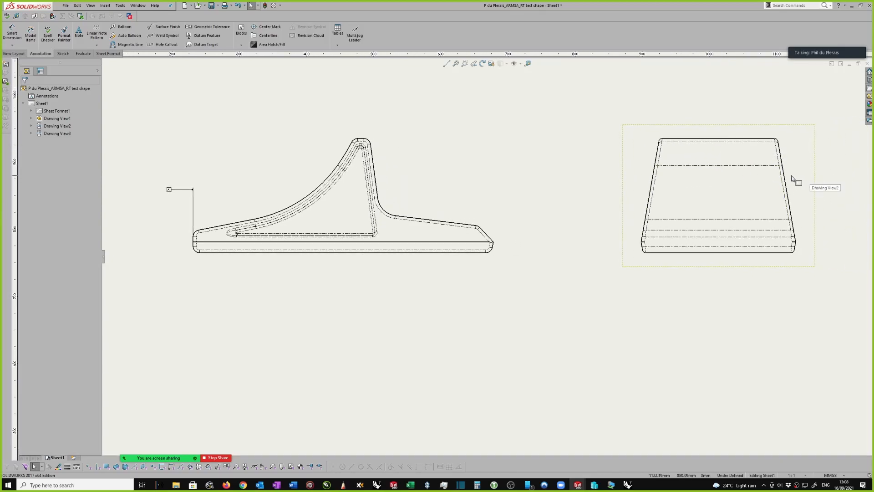
scroll(789, 181, "up", 2)
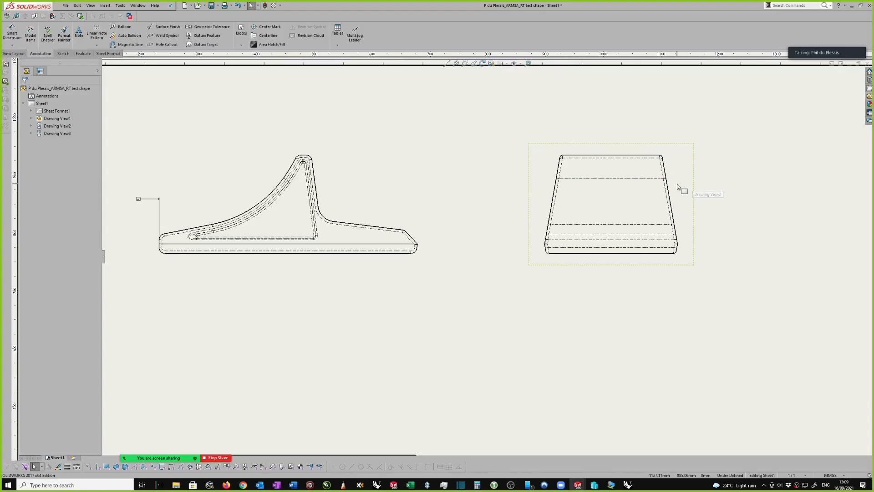
Set the front view's tangent edge display to Tangent Edges Visible
scroll(319, 209, "down", 3)
scroll(328, 216, "down", 1)
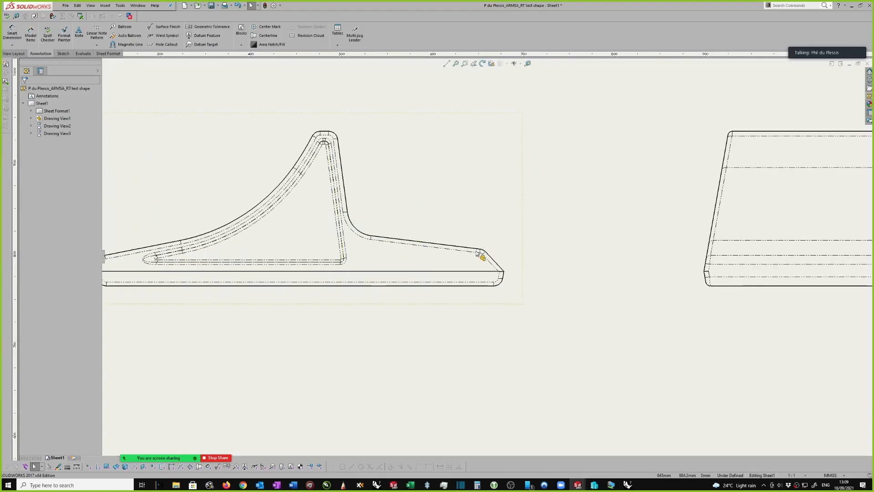
scroll(483, 255, "up", 1)
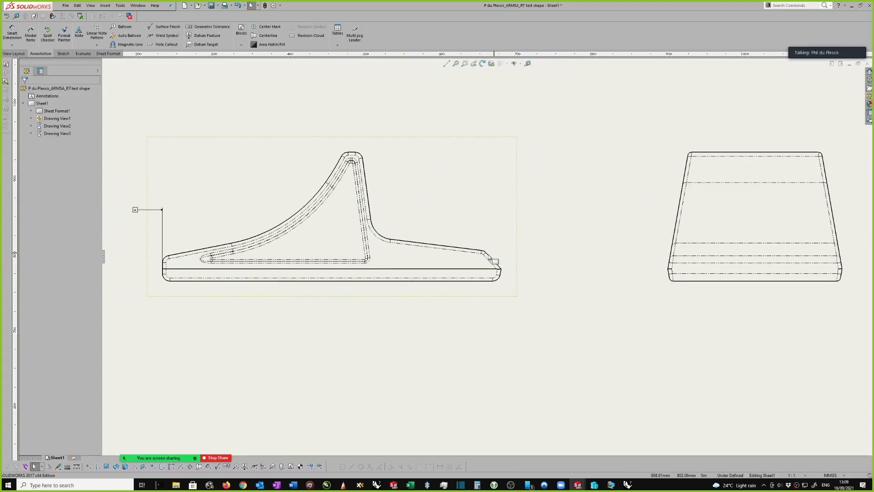
right_click(518, 229)
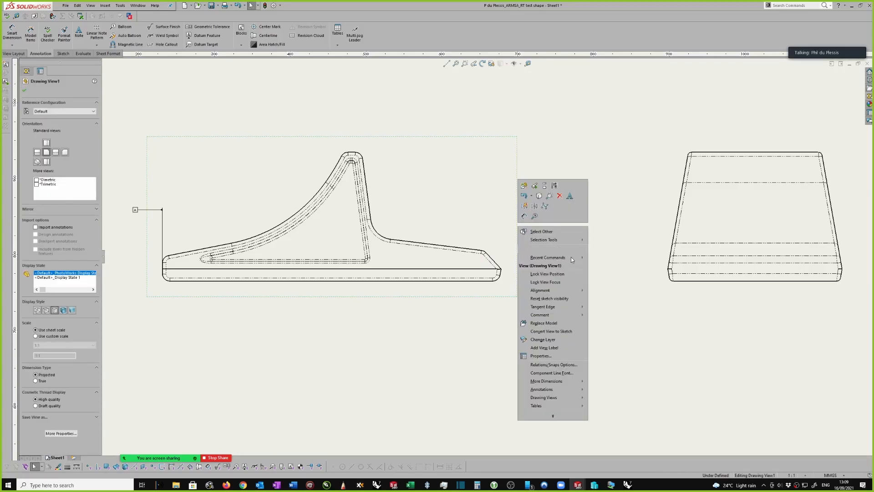
mouse_move(549, 308)
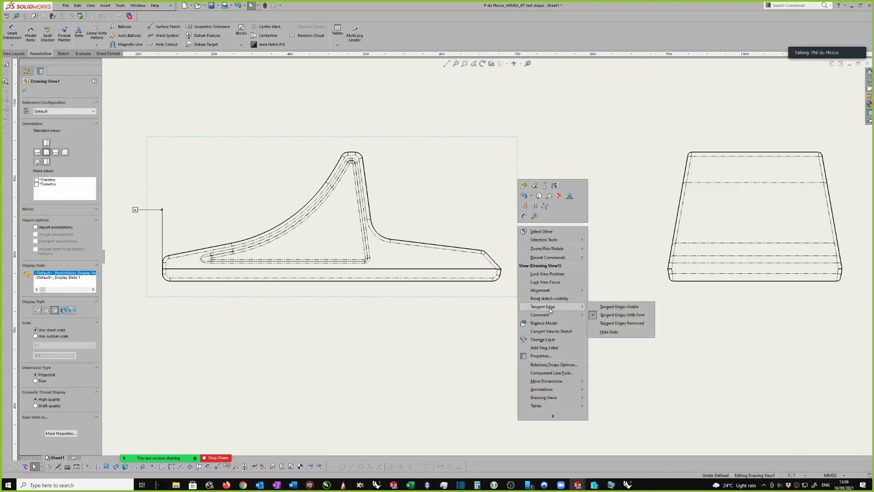
left_click(617, 307)
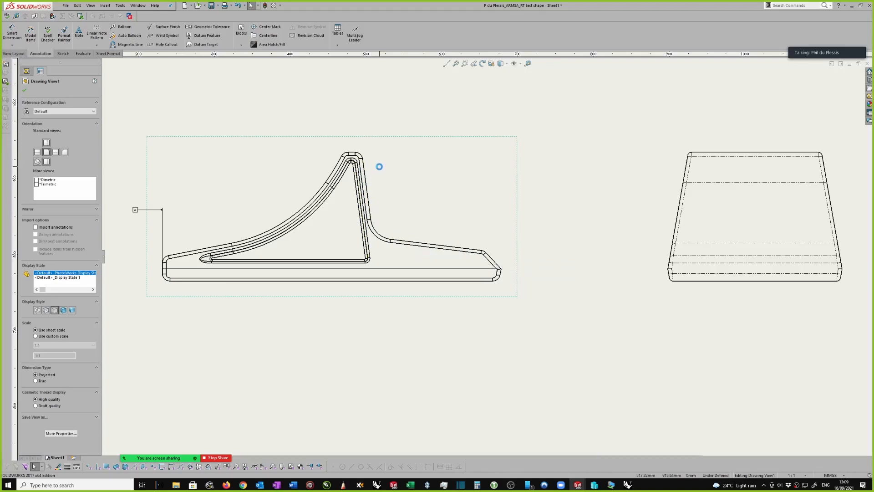
Examine the solid tangent edges around the apex, triangular recess and base of the front view, and close the view's properties
scroll(369, 177, "down", 1)
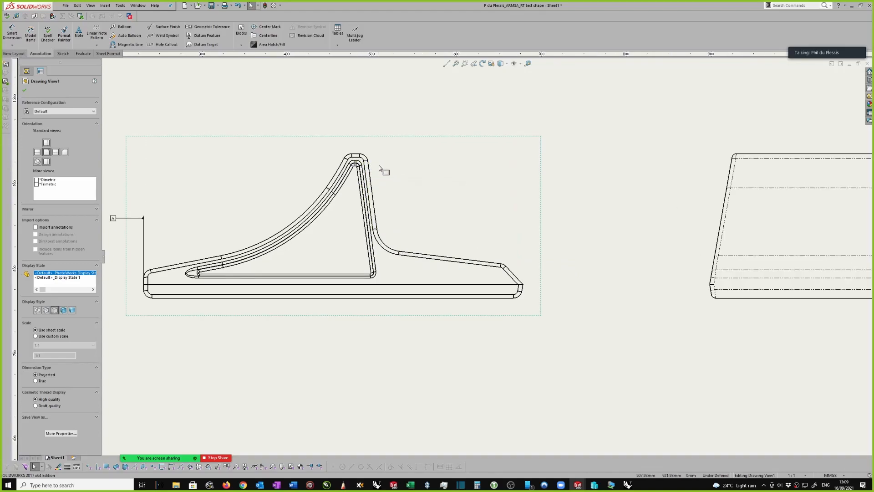
scroll(355, 165, "down", 5)
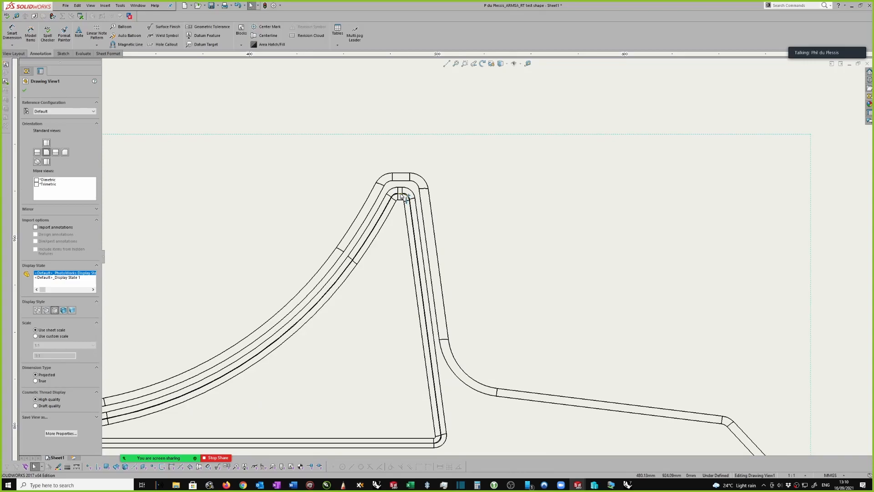
scroll(405, 199, "up", 2)
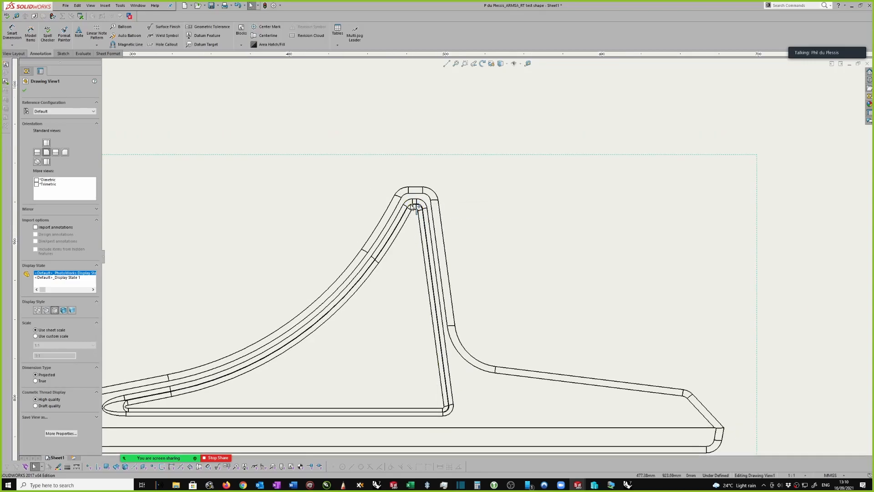
scroll(412, 205, "up", 3)
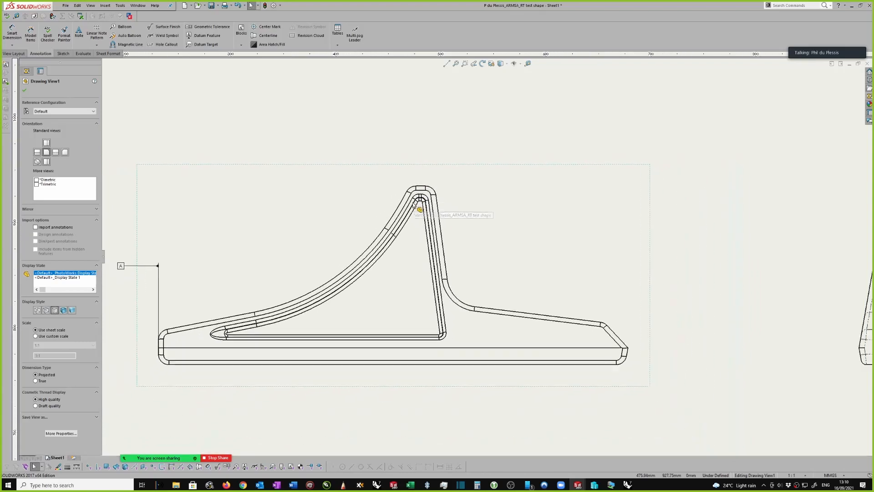
scroll(580, 223, "up", 3)
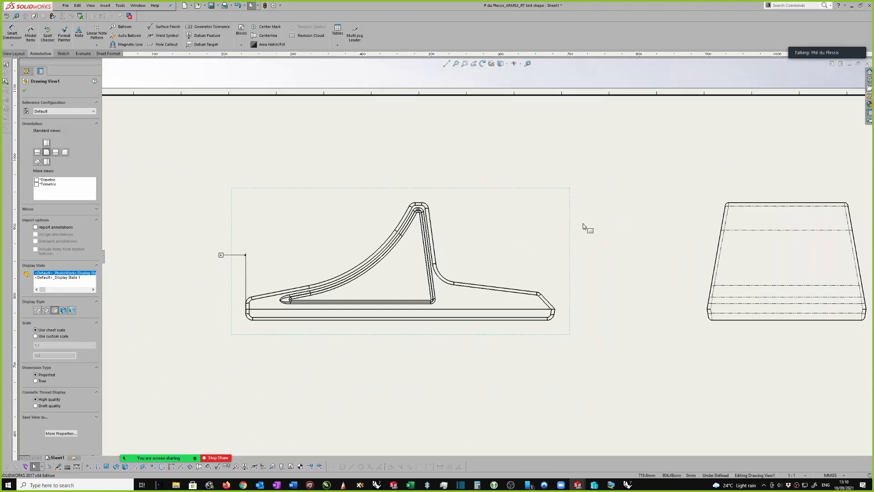
scroll(583, 225, "down", 1)
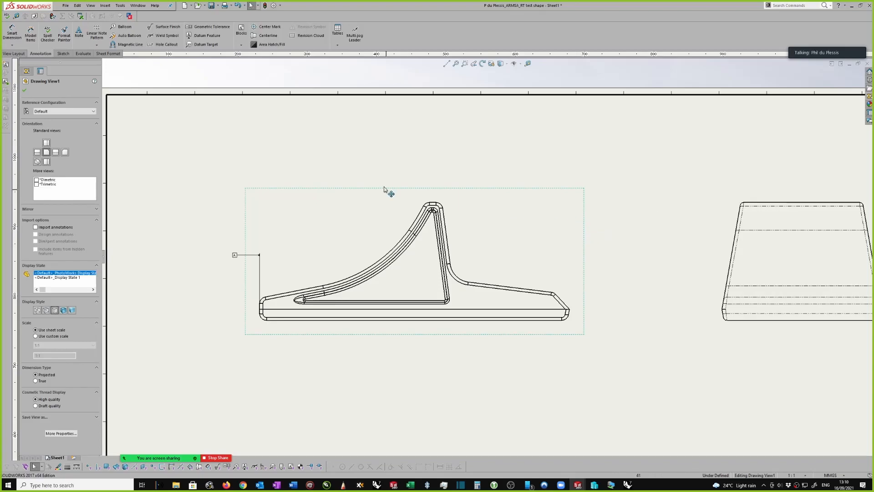
left_click(24, 91)
scroll(292, 245, "up", 1)
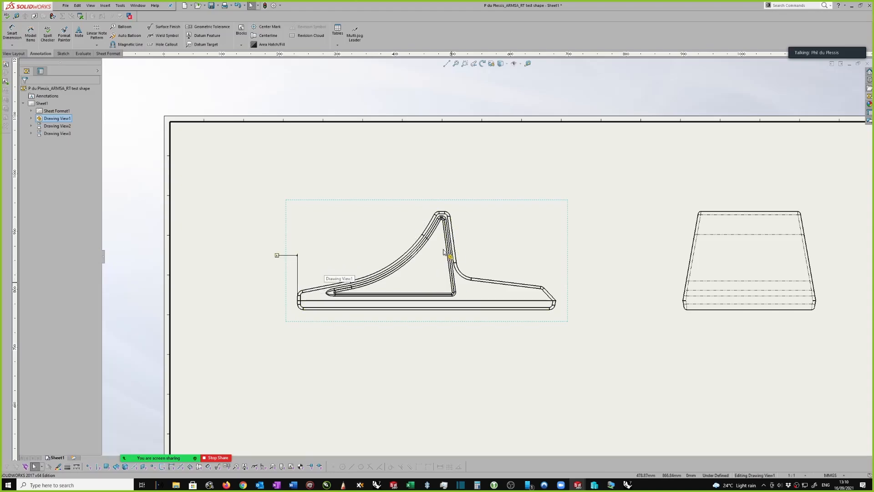
Show Sketch1 of Boss-Extrude1 in the front view
left_click(31, 118)
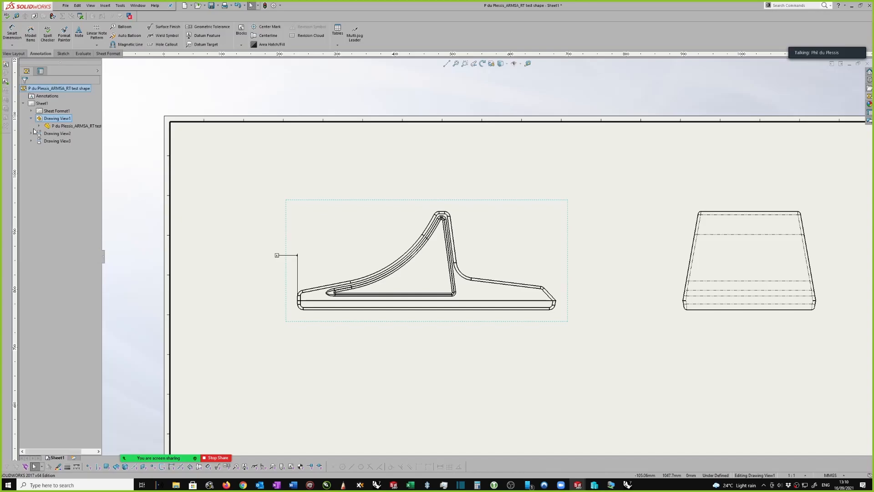
left_click(39, 126)
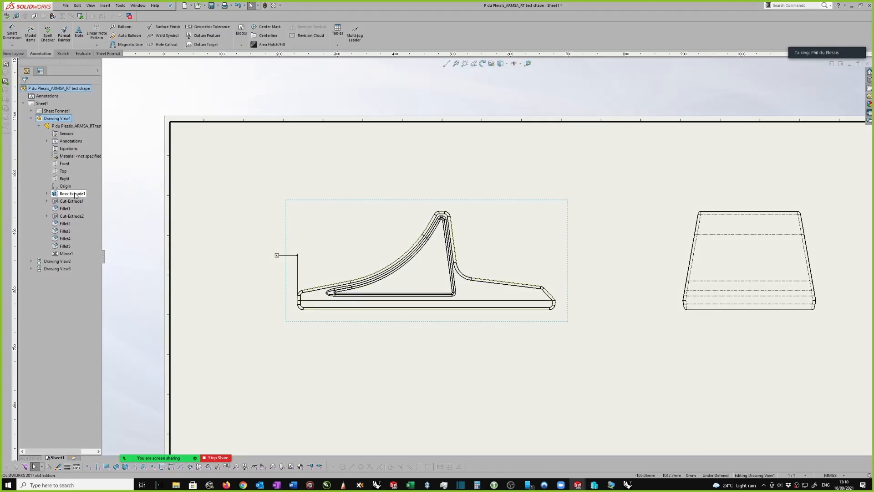
left_click(46, 193)
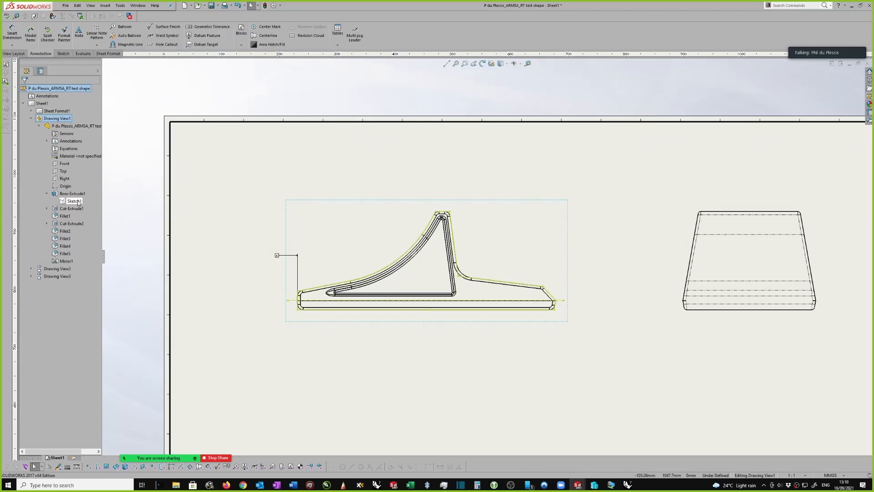
right_click(78, 202)
left_click(94, 214)
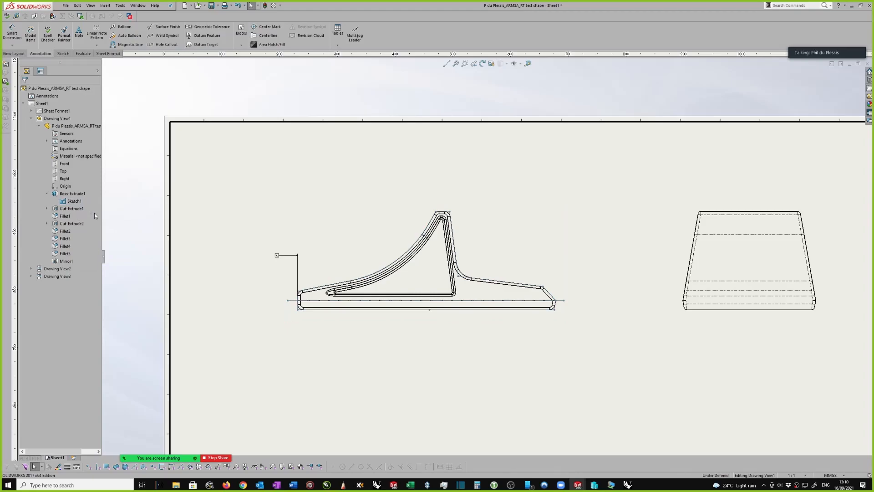
Hide the Boss-Extrude1 body in the front view, leaving only its profile sketch displayed
right_click(74, 194)
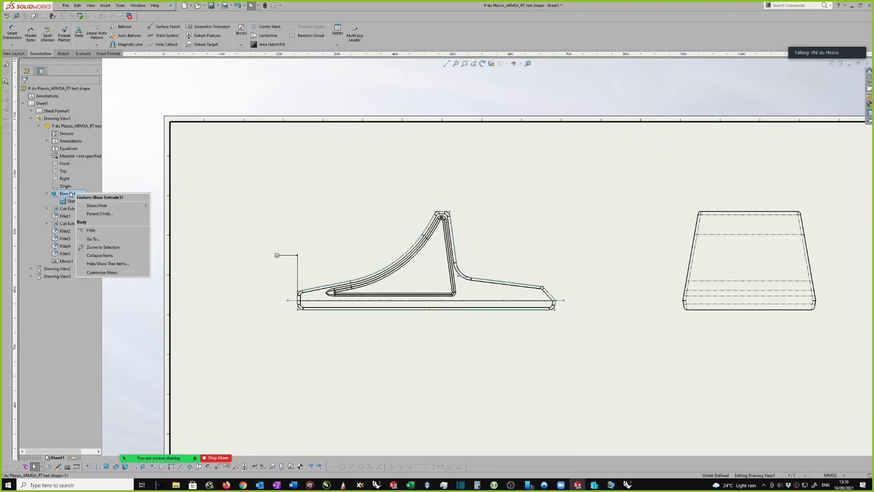
left_click(92, 231)
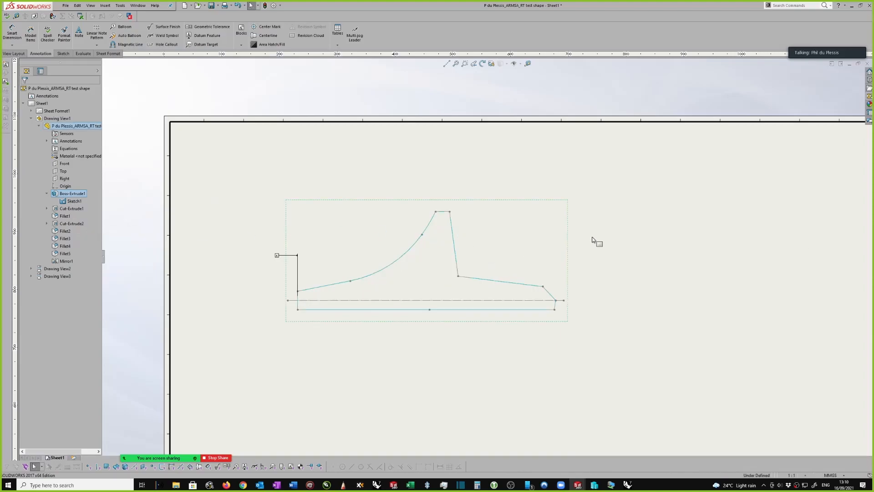
scroll(586, 238, "down", 1)
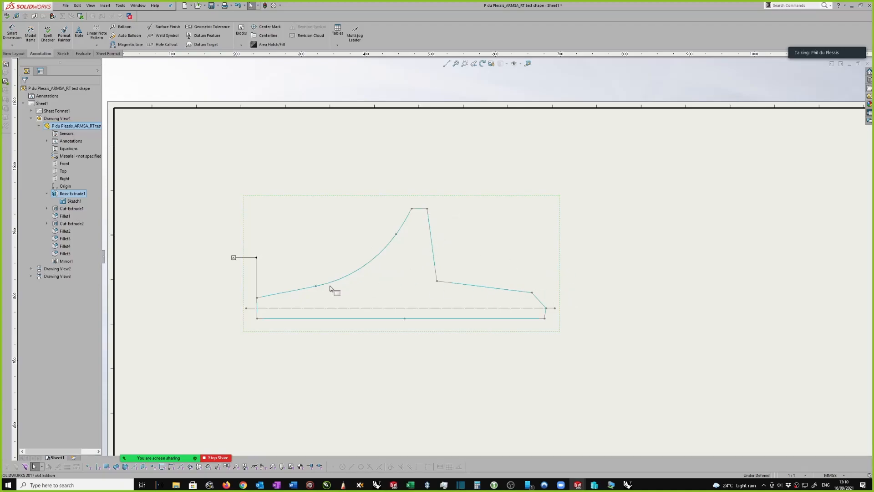
scroll(266, 296, "down", 1)
scroll(621, 289, "up", 1)
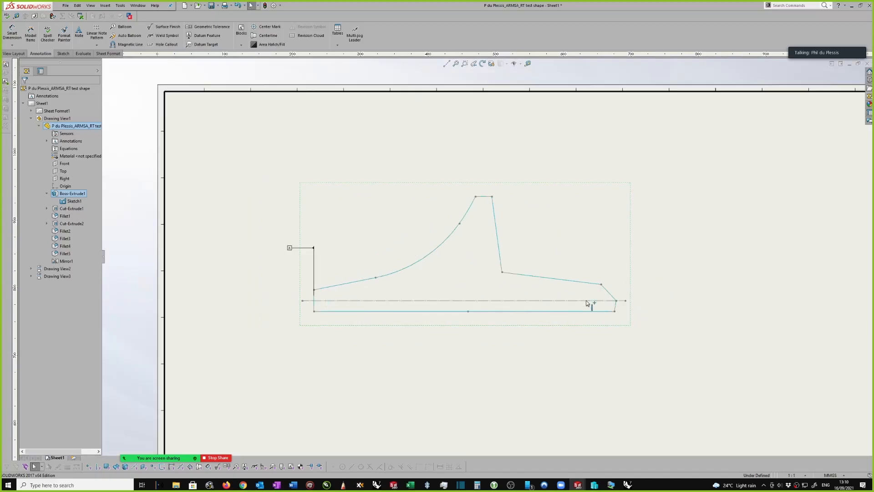
scroll(591, 299, "down", 1)
scroll(223, 363, "down", 1)
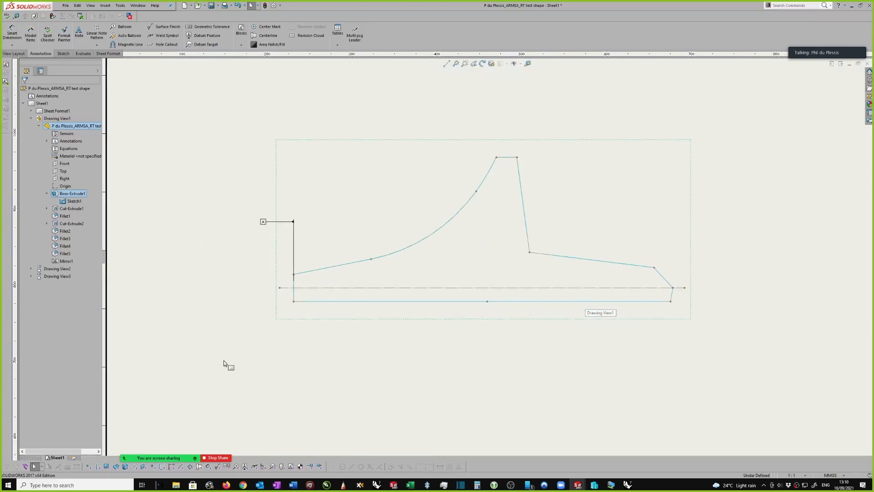
Attach datum feature B to the horizontal centreline near its left end, with the label above the line
right_click_drag(216, 339, 212, 292)
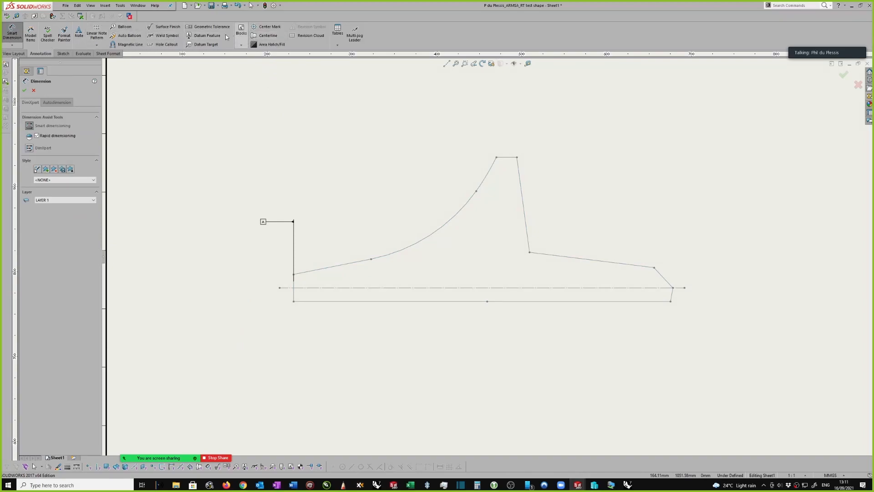
left_click(212, 36)
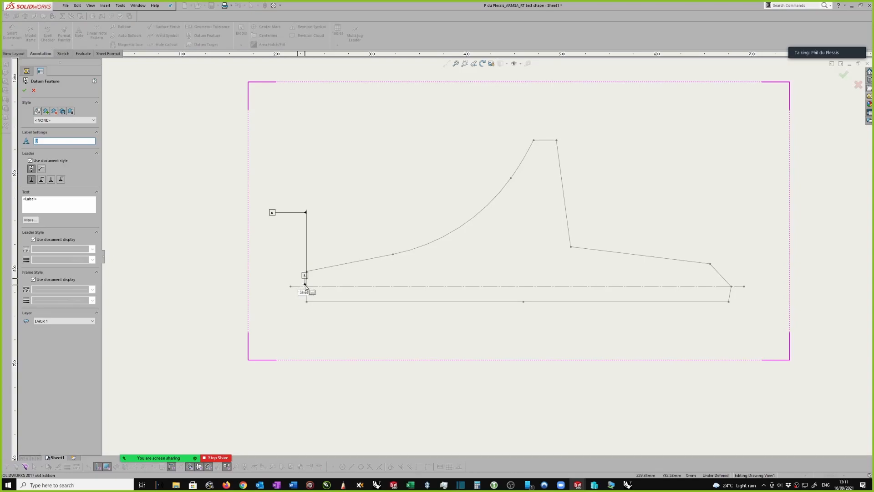
scroll(292, 291, "down", 3)
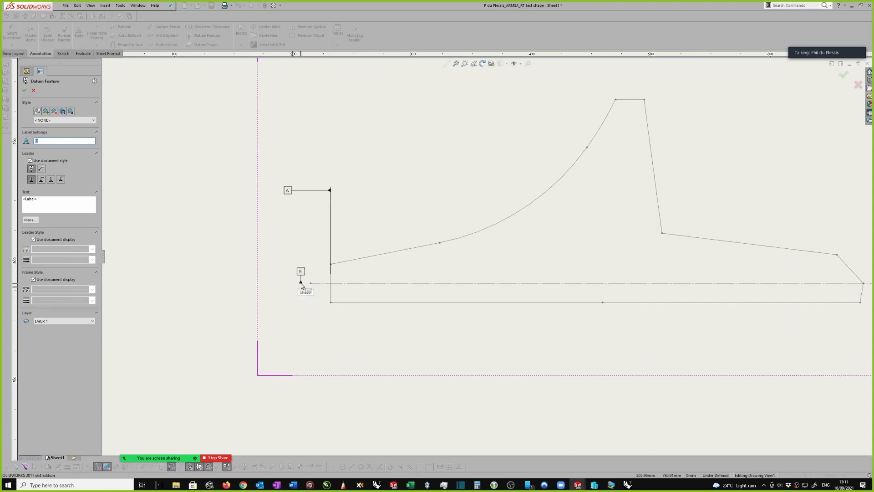
left_click(339, 282)
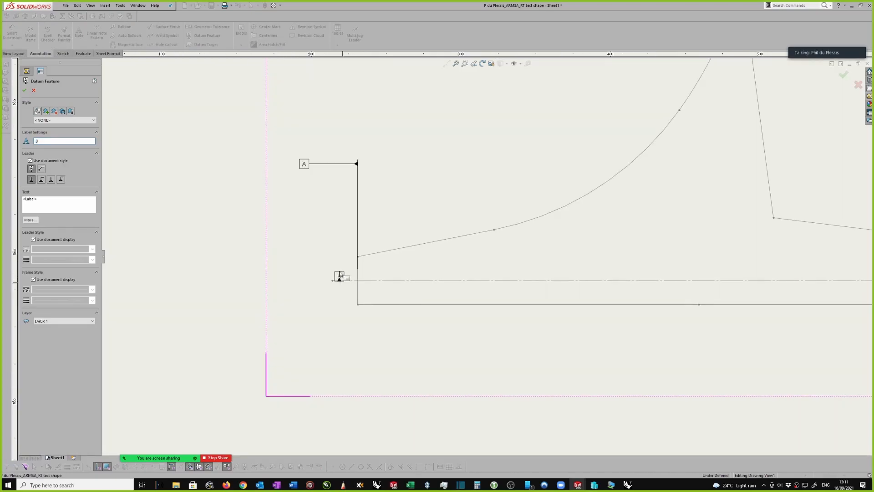
scroll(334, 258, "down", 1)
left_click(329, 235)
key("Escape")
scroll(351, 273, "down", 1)
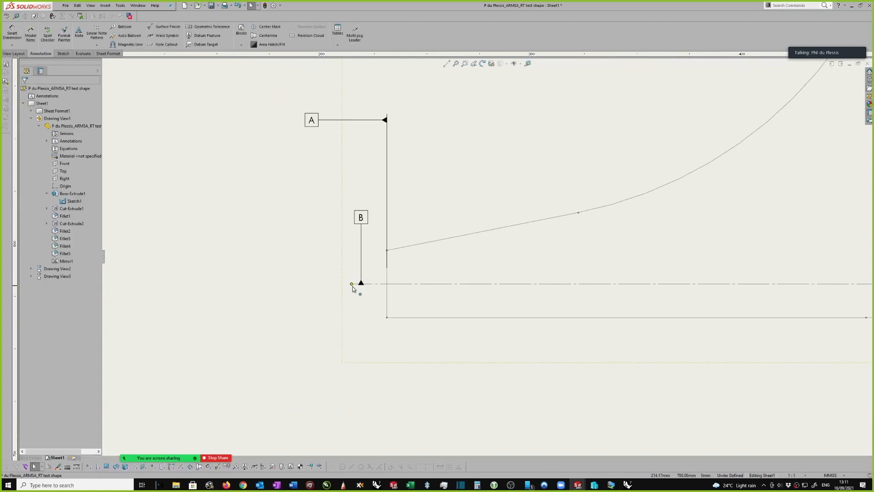
Shift datum feature B along the horizontal centreline to the line's left end, clear of the profile
left_click(362, 283)
scroll(363, 284, "down", 1)
left_click_drag(365, 282, 365, 274)
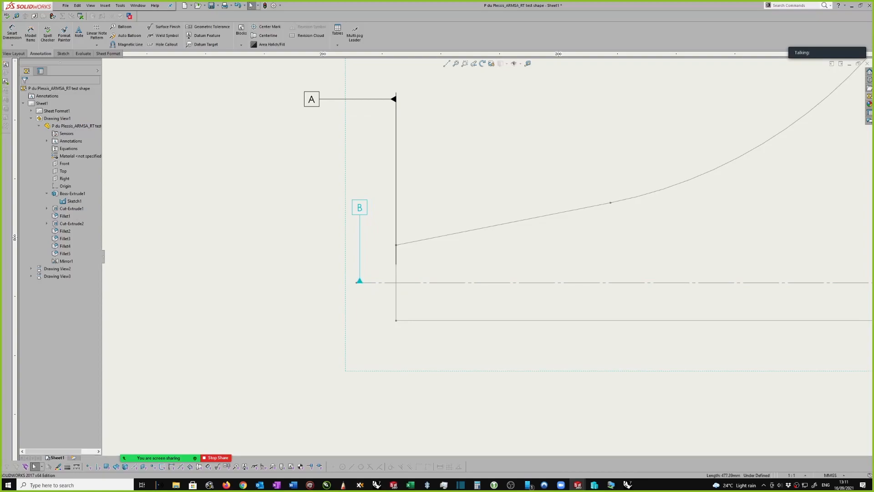
left_click(360, 280)
scroll(364, 282, "down", 1)
scroll(369, 281, "up", 2)
middle_click_drag(402, 268, 370, 270)
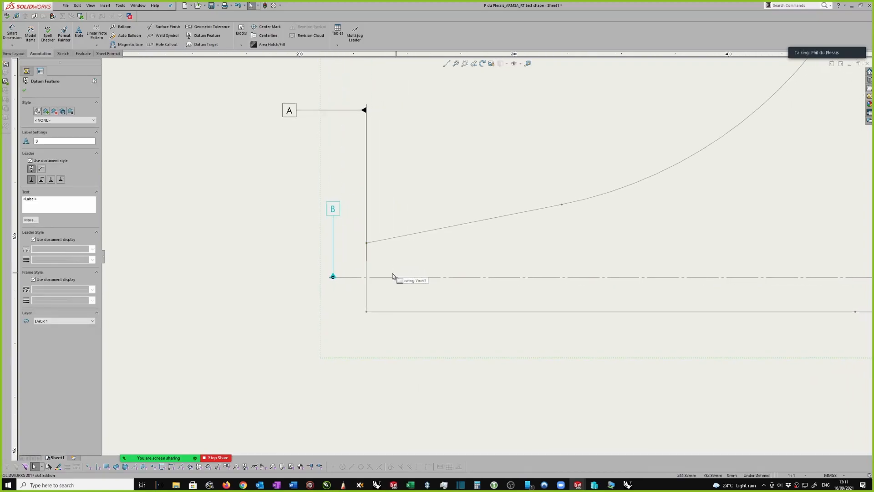
left_click(357, 278)
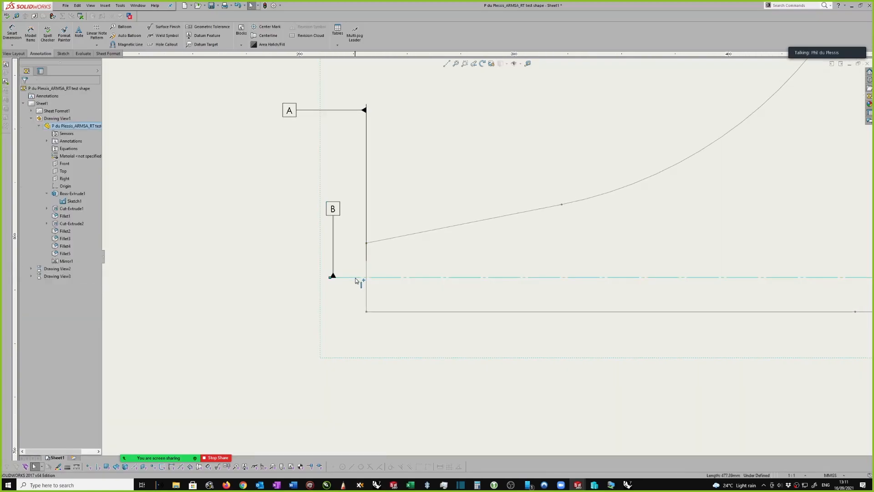
Dimension the vertical distance from the datum B centreline to the upper corner of the right-end bevel, placed right of the profile
scroll(364, 263, "up", 5)
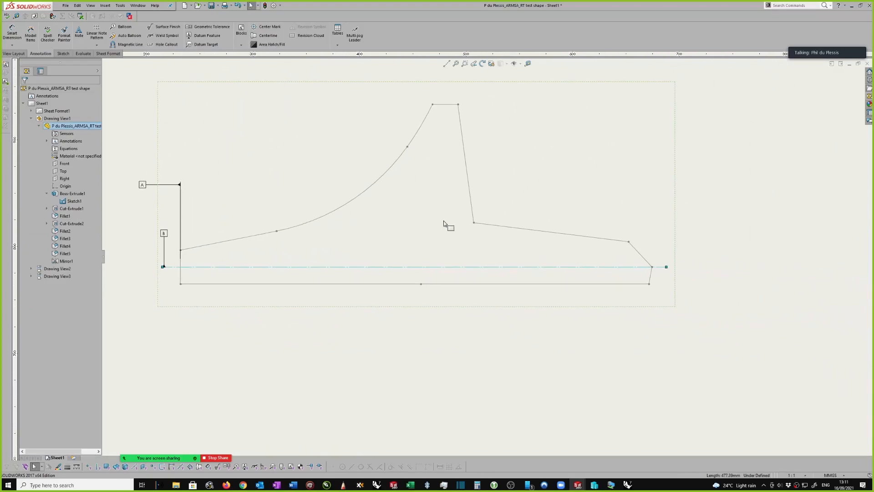
right_click_drag(674, 265, 671, 215)
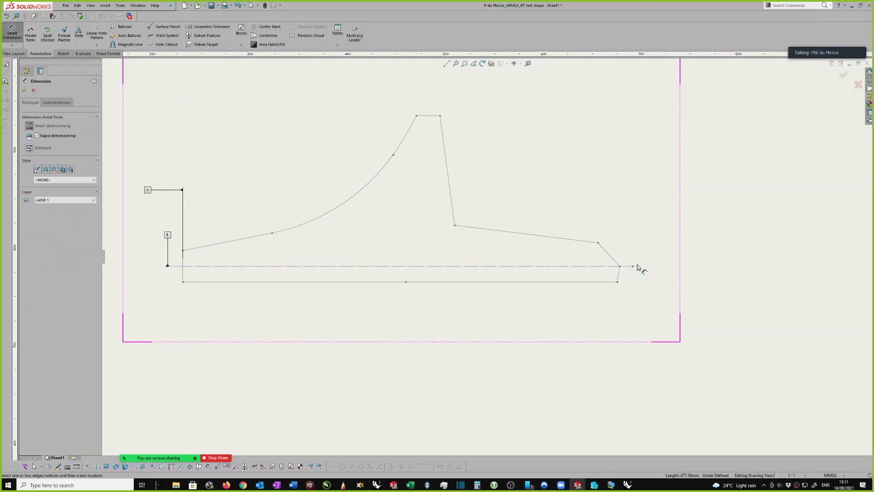
left_click(611, 266)
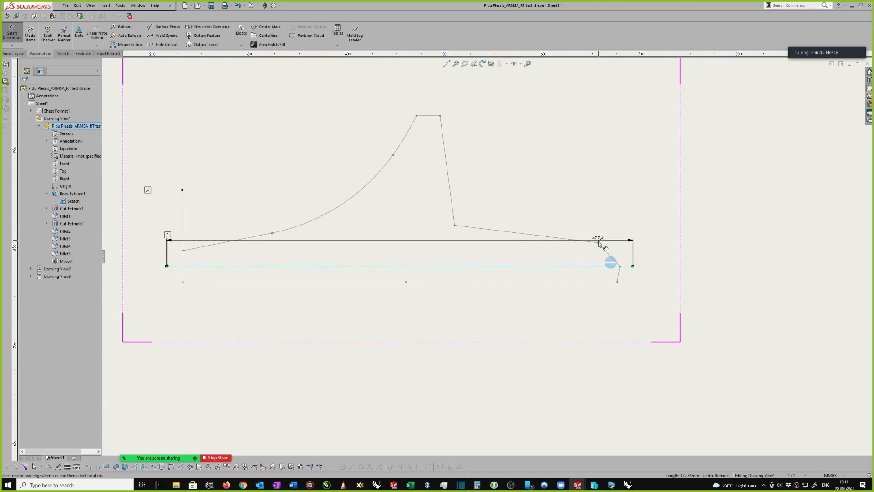
left_click(598, 242)
left_click(667, 255)
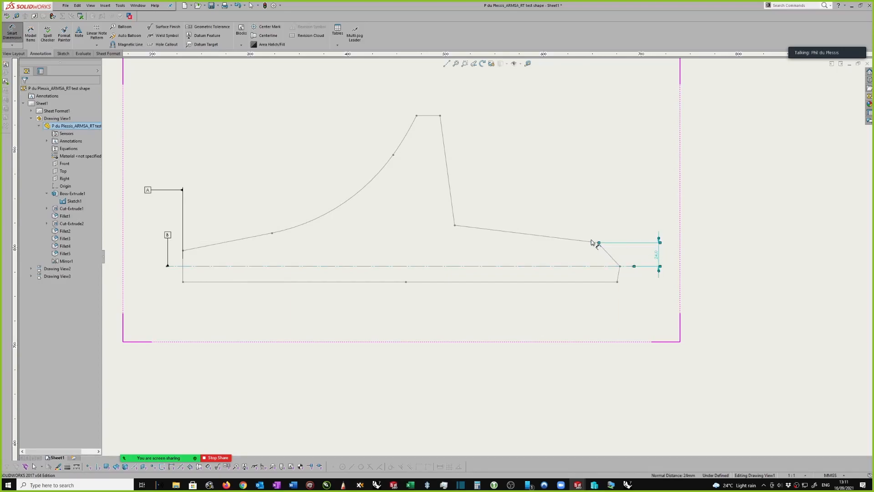
Dimension the vertical distances from the datum B centreline to the inner corner and to the peak's right corner, placed right of the profile
left_click(454, 225)
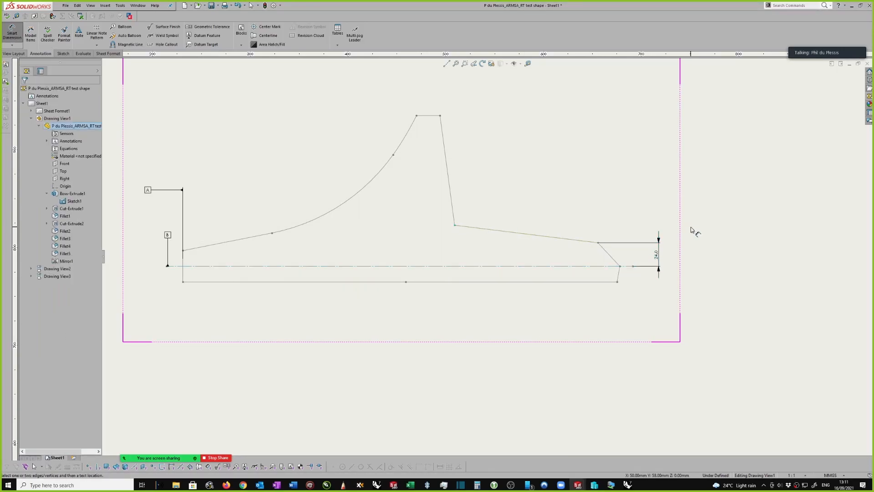
left_click(608, 267)
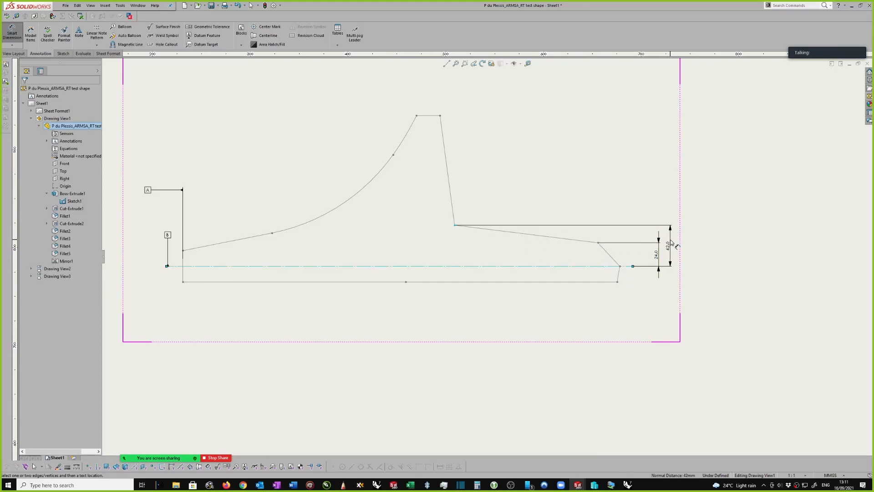
left_click(487, 267)
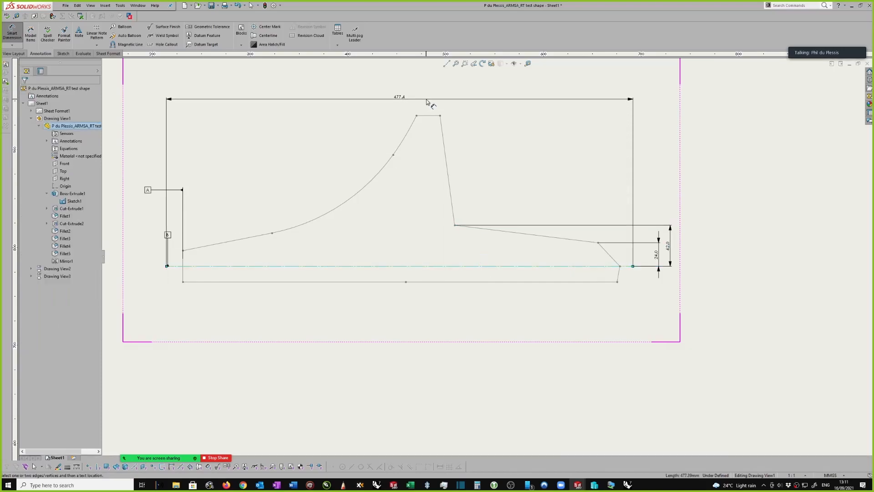
left_click(440, 116)
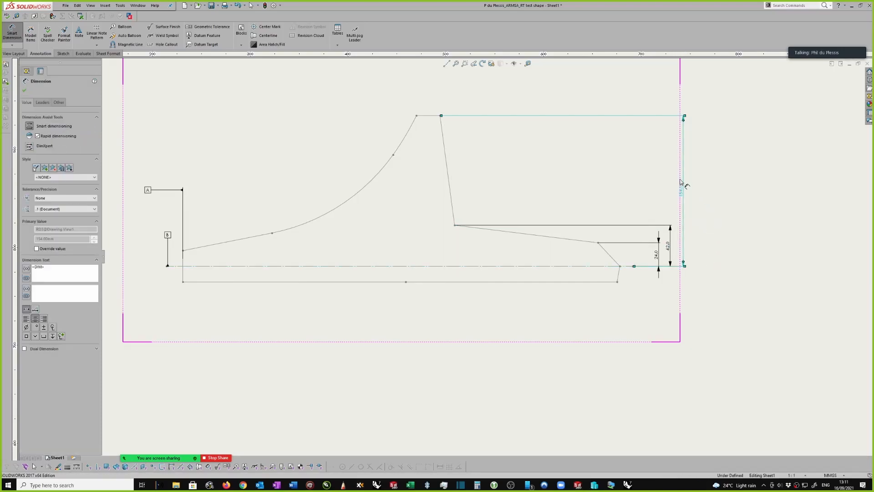
Dimension the horizontal distances from the datum A edge to the bevel's upper corner and to the inner corner, placed above the profile
scroll(587, 230, "up", 2)
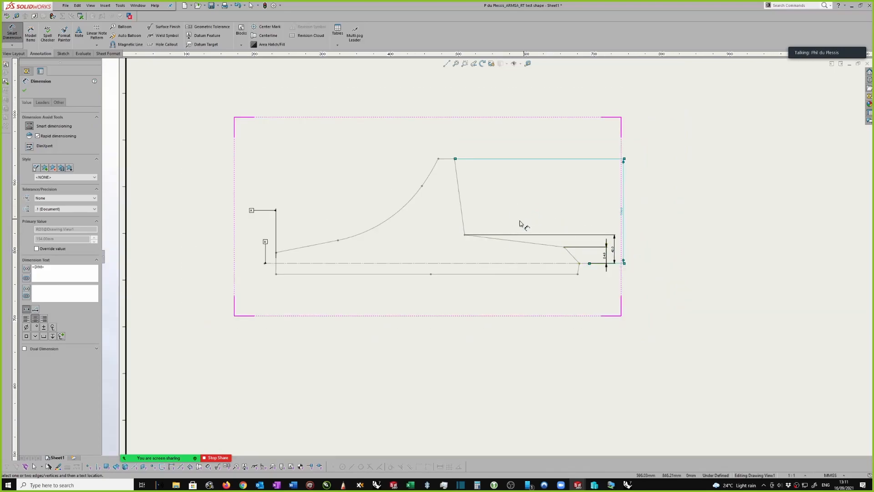
left_click(276, 264)
left_click(565, 247)
left_click(521, 143)
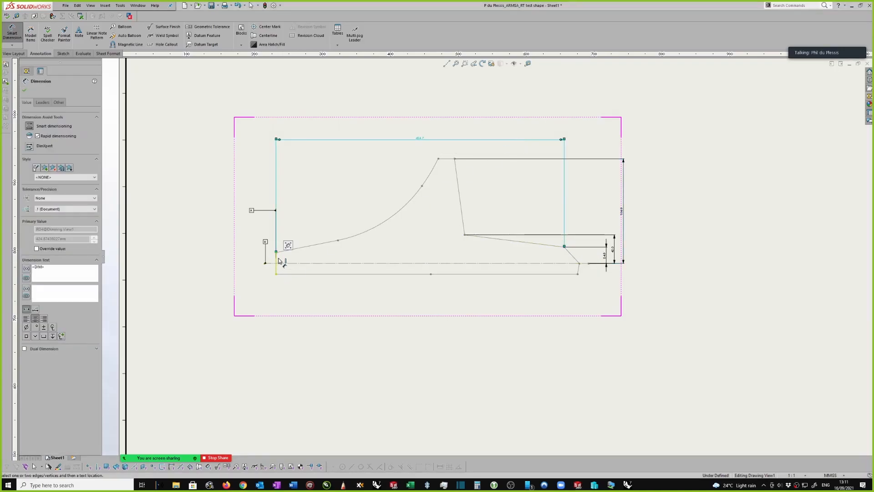
left_click(276, 264)
left_click(465, 235)
left_click(430, 146)
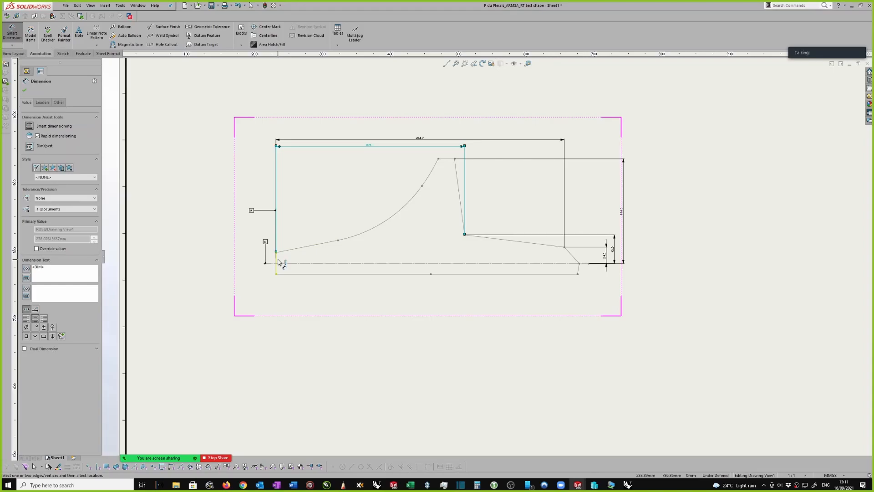
Shift the two horizontal dimensions upward, keeping the longer one above the shorter, farther clear of the profile
key("Escape")
left_click_drag(431, 140, 418, 124)
left_click_drag(377, 146, 378, 135)
scroll(611, 211, "up", 2)
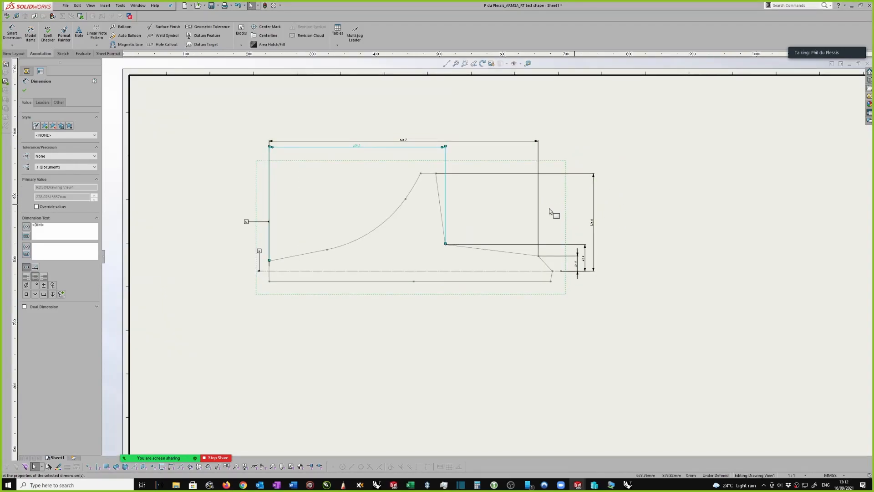
Dimension the radii of the concave flank's main arc and its short upper arc, with the texts above and left of the curve
right_click_drag(335, 194, 335, 172)
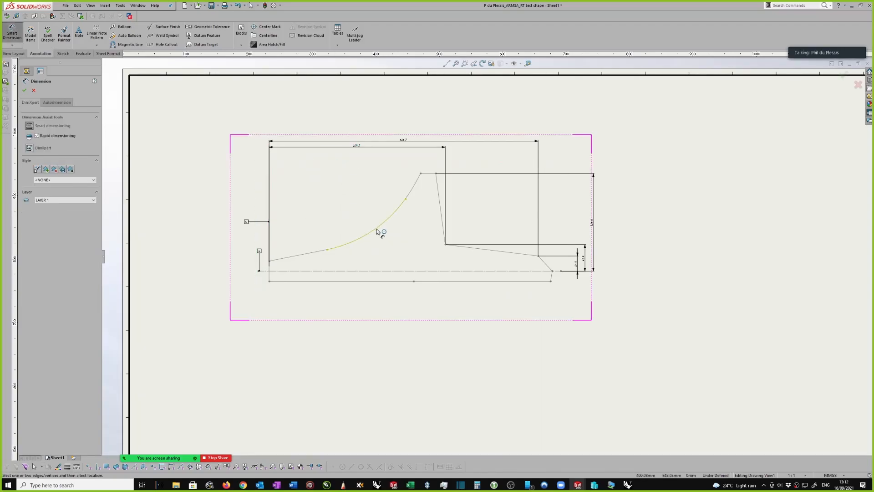
left_click(377, 231)
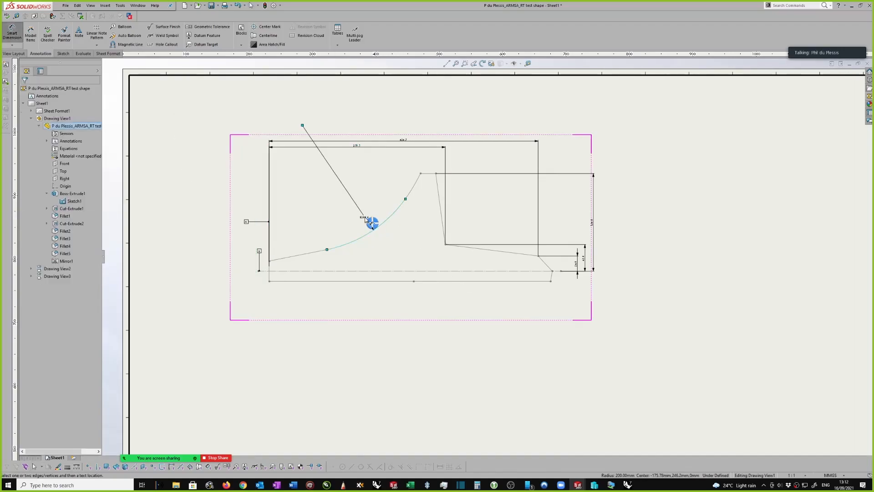
left_click(331, 164)
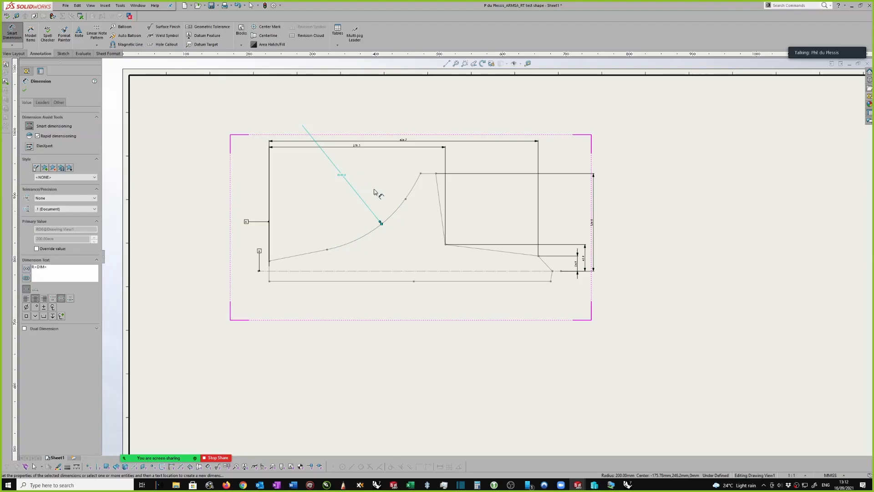
left_click(412, 190)
left_click(337, 138)
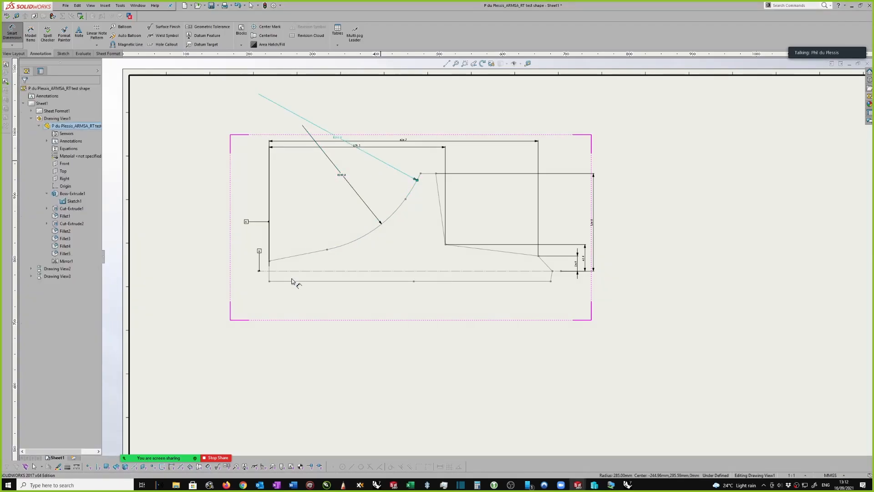
left_click(305, 254)
key("Escape")
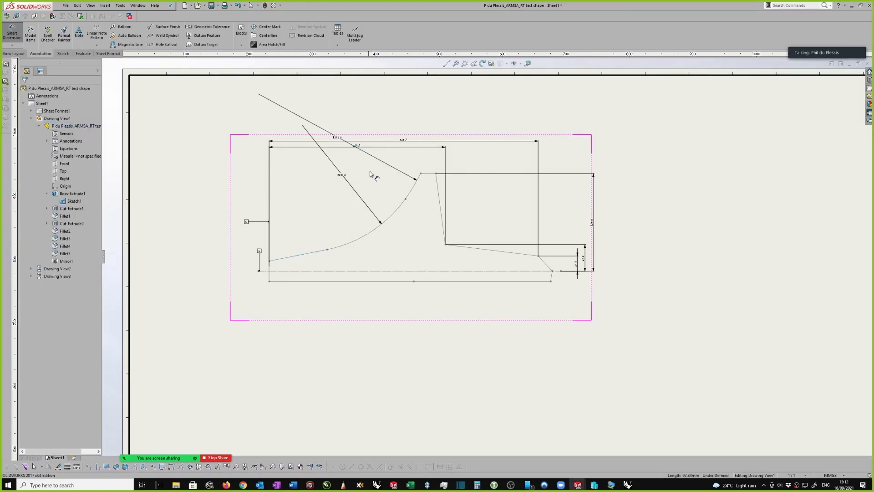
Show the hidden Boss-Extrude1 body in the front view again
scroll(607, 170, "up", 1)
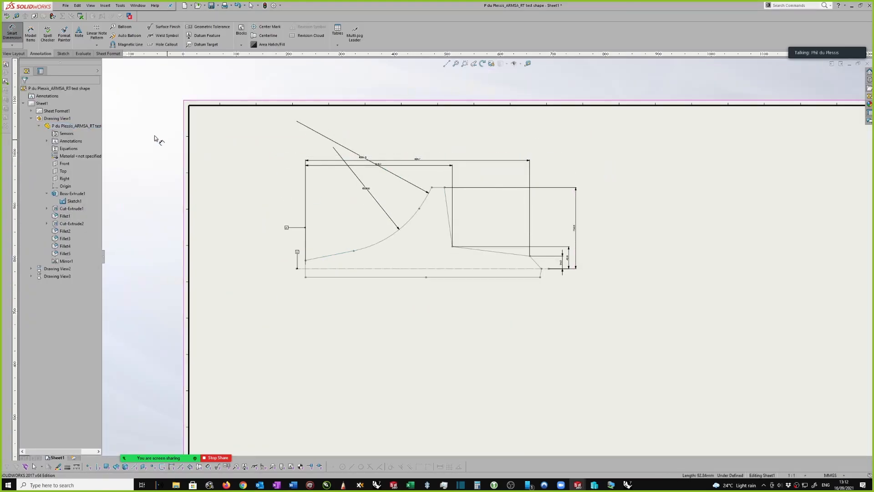
right_click(83, 194)
left_click(73, 196)
right_click(73, 195)
left_click(75, 191)
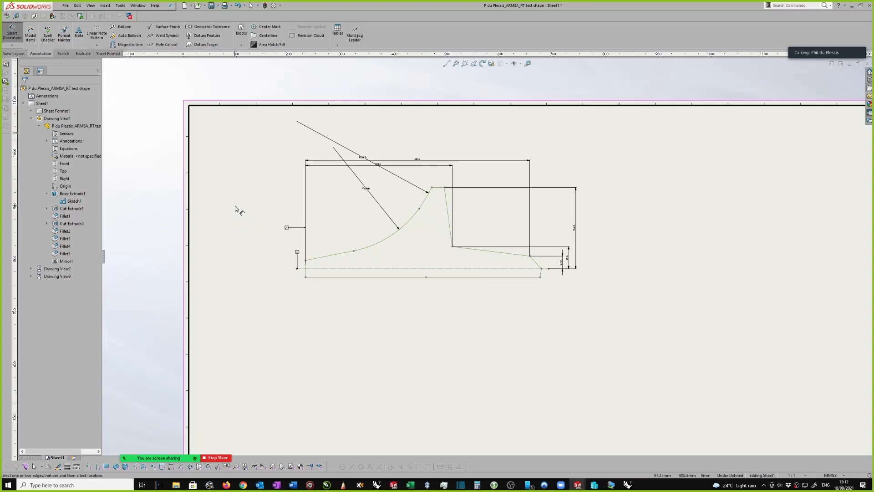
key("Escape")
right_click(81, 197)
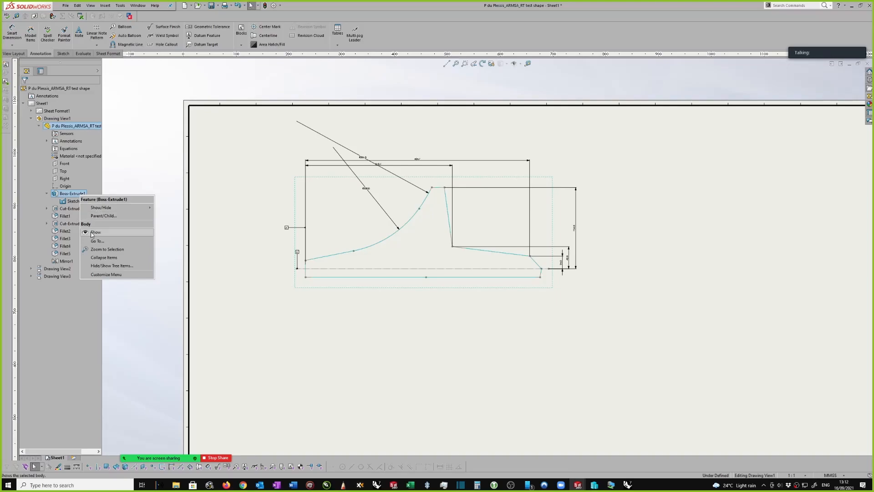
left_click(95, 233)
Try to add a virtual sharp at the peak's right corner from the profile sketch's top line and steep flank line
scroll(446, 187, "down", 4)
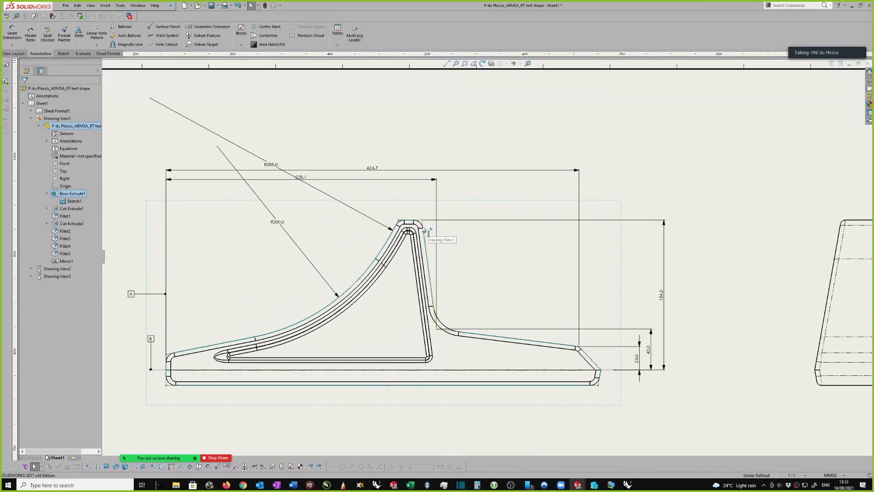
scroll(388, 223, "down", 1)
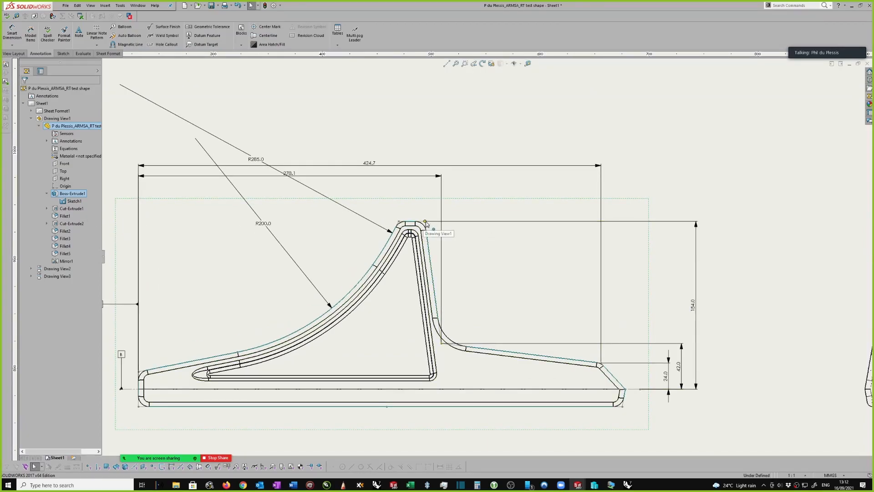
scroll(426, 223, "down", 3)
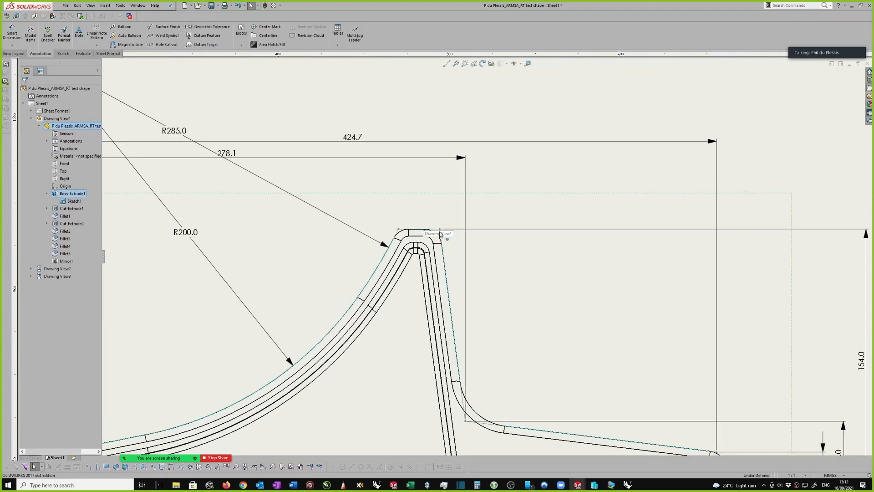
left_click(435, 233)
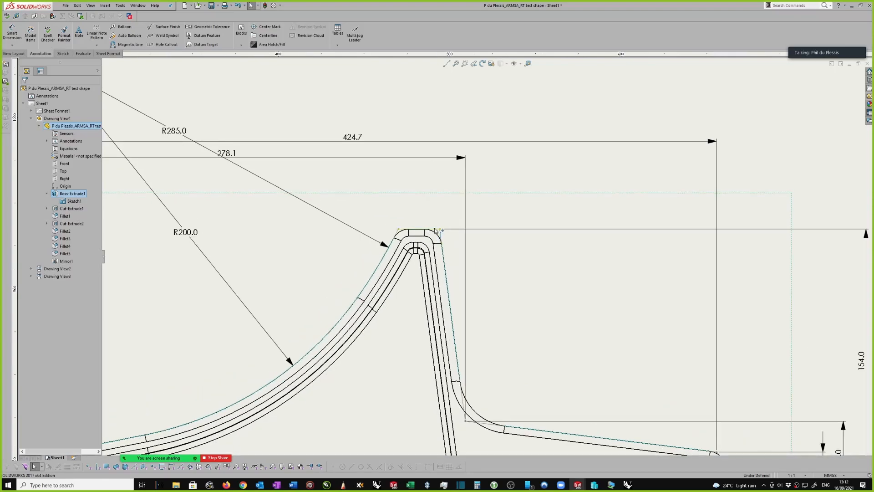
left_click(445, 254, "ctrl")
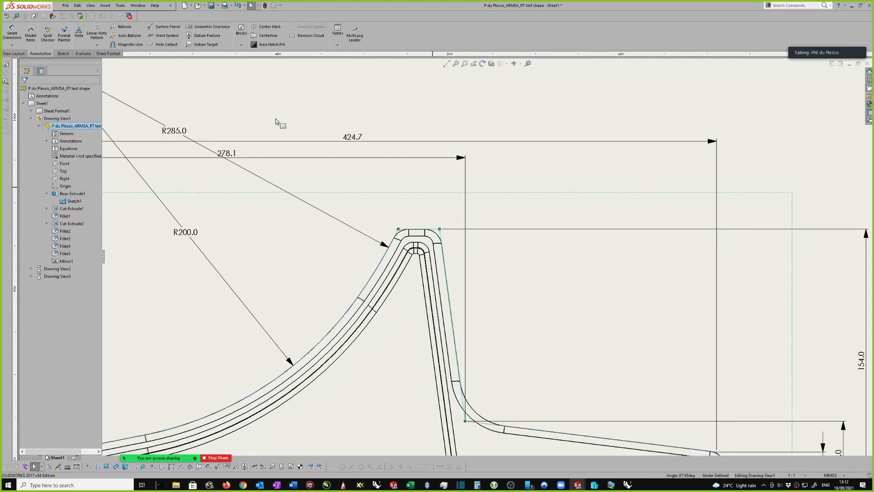
left_click(63, 53)
left_click(71, 28)
left_click(494, 195)
scroll(451, 248, "down", 1)
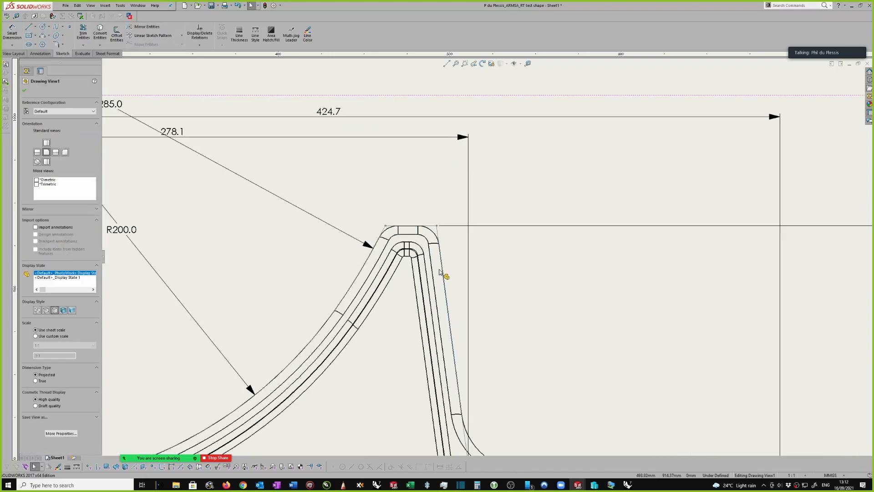
scroll(422, 233, "down", 1)
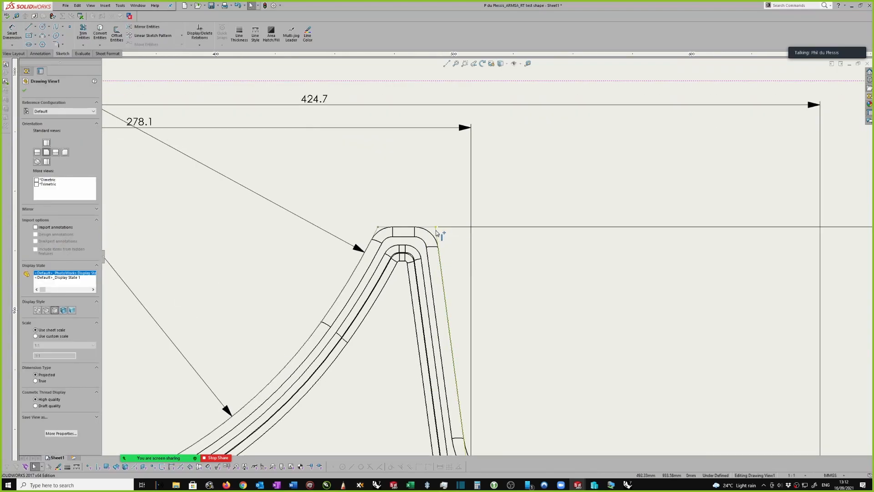
left_click(437, 229)
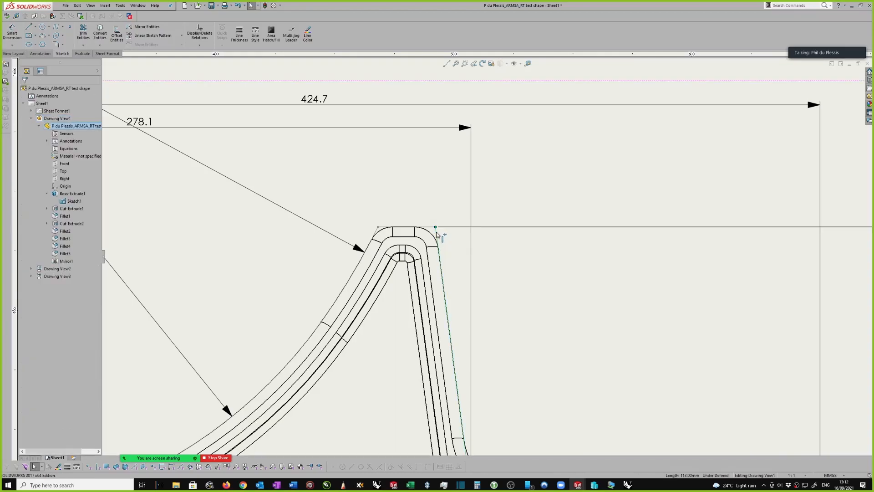
Hide the Boss-Extrude1 profile sketch, Sketch1, in the front view
left_click(67, 204)
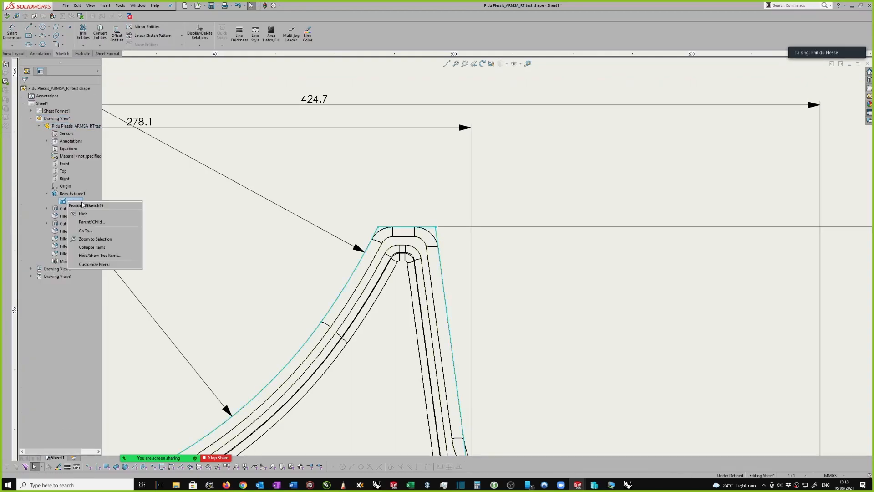
scroll(387, 196, "up", 5)
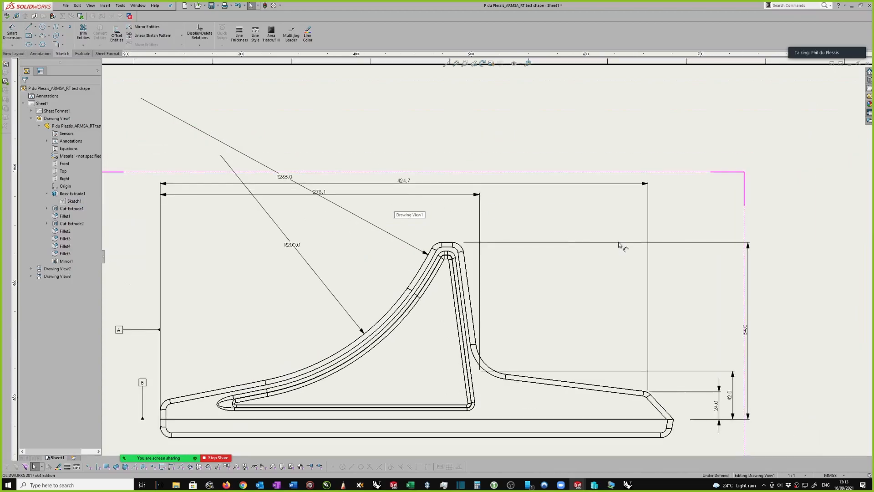
left_click(705, 300)
Add a virtual sharp at the peak's right corner using the Point tool on the body's top edge and steep right flank edge
scroll(490, 276, "down", 2)
scroll(468, 238, "down", 2)
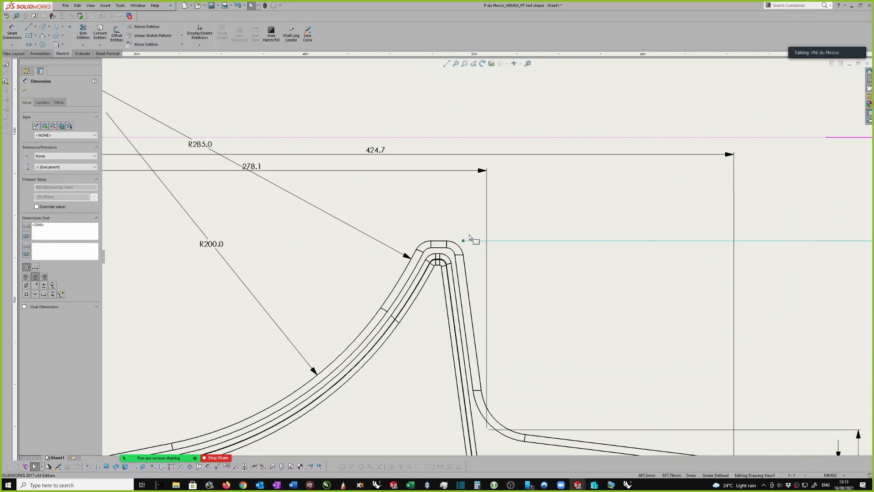
key("Escape")
left_click(440, 244)
left_click(466, 269, "ctrl")
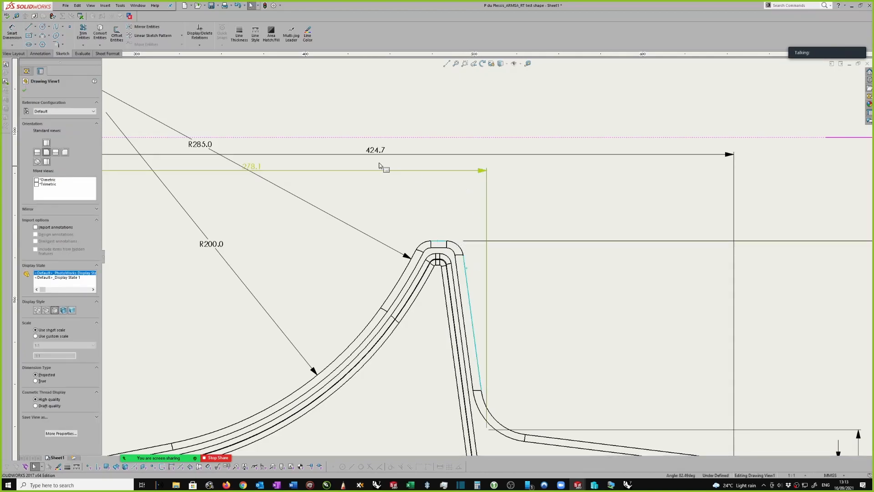
left_click(70, 26)
scroll(474, 248, "down", 2)
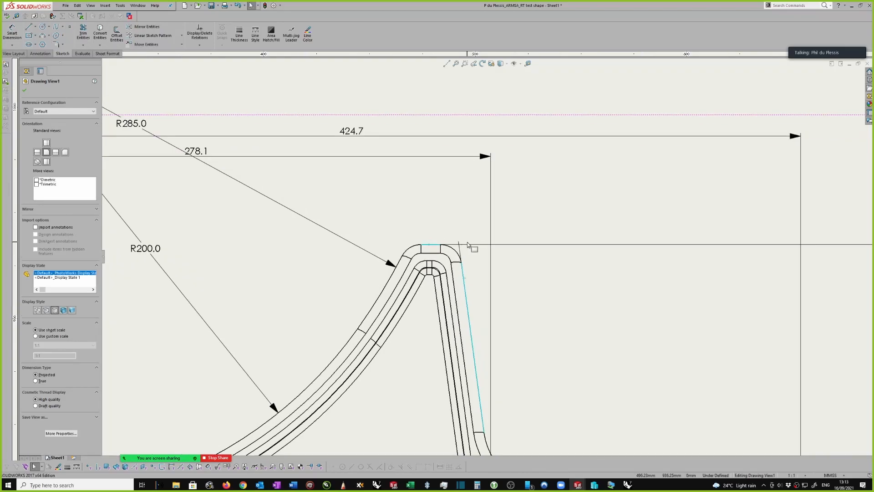
Add a virtual sharp at the filleted inner corner using the Point tool on the steep flank edge and the sloping upper edge
scroll(460, 245, "up", 1)
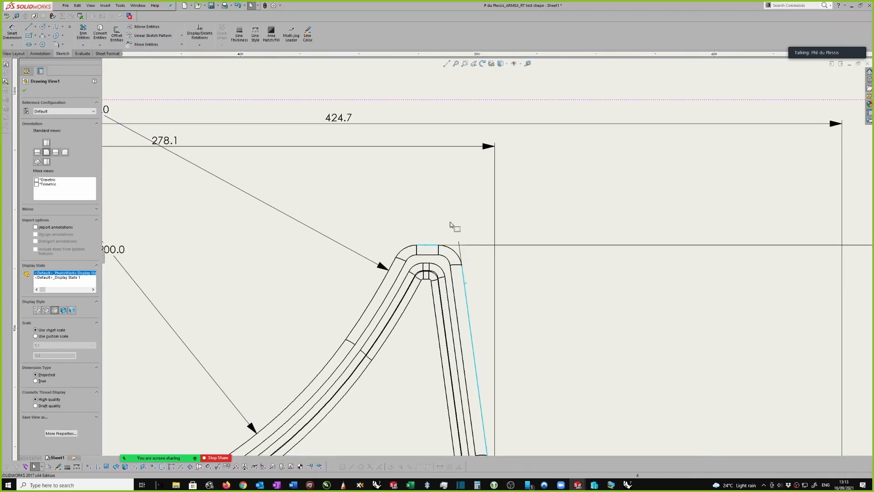
scroll(453, 229, "up", 1)
scroll(451, 231, "up", 3)
scroll(533, 363, "down", 1)
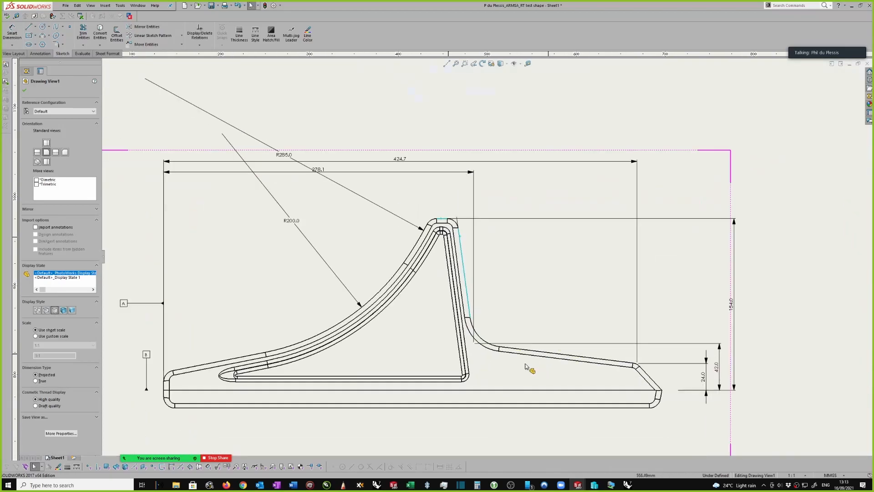
scroll(512, 348, "down", 2)
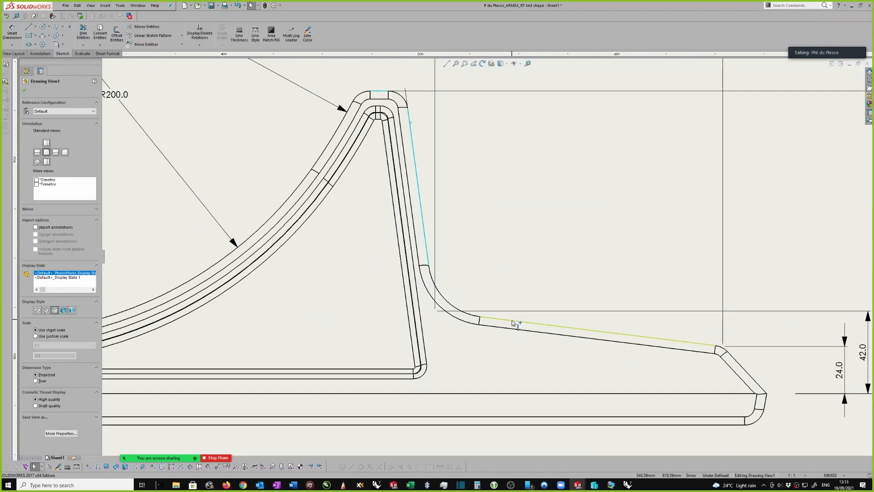
left_click(513, 323)
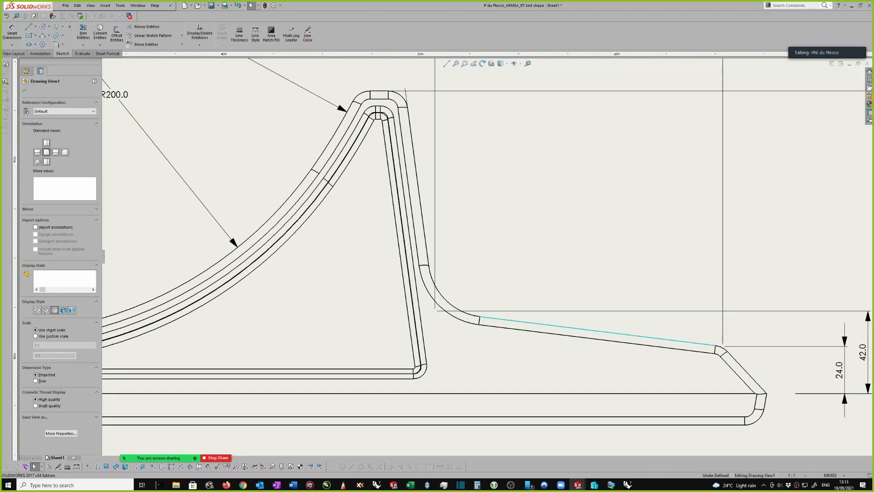
left_click(425, 248, "ctrl")
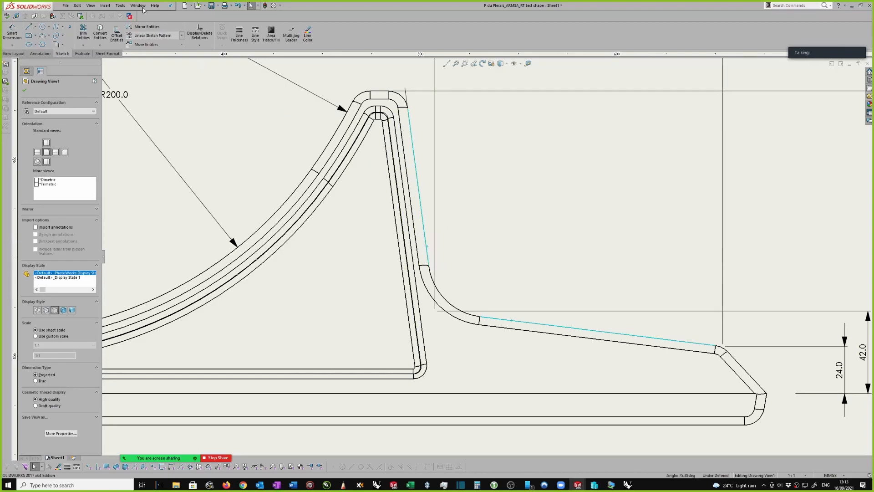
left_click(70, 29)
scroll(490, 279, "up", 3)
scroll(489, 282, "down", 1)
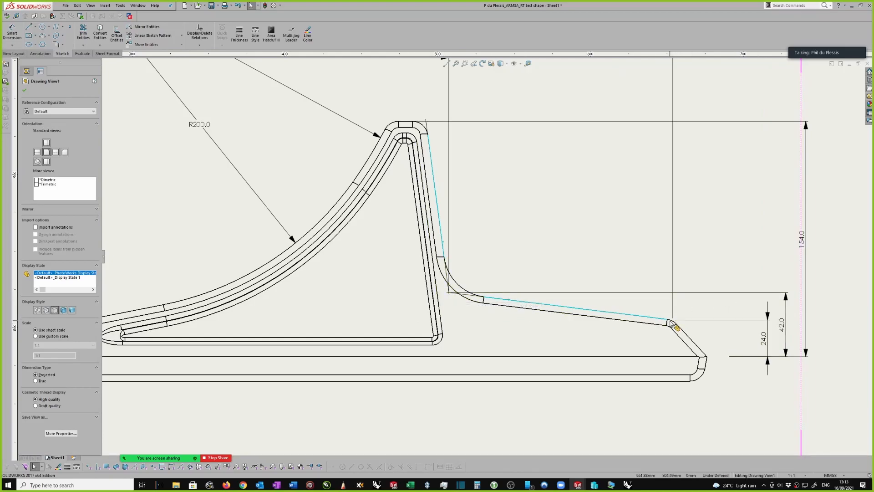
Move the 24.0, 42.0 and 154.0 height dimensions closer to the front view's outline
scroll(486, 258, "up", 3)
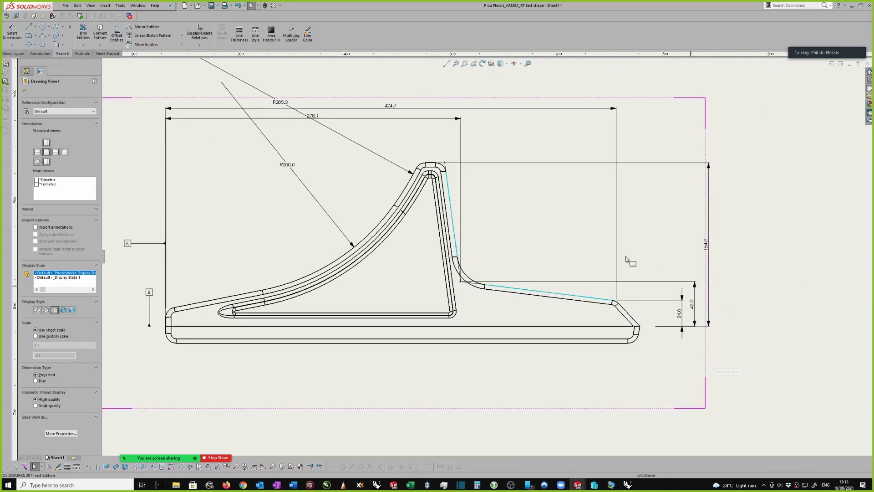
scroll(726, 197, "down", 1)
left_click(726, 198)
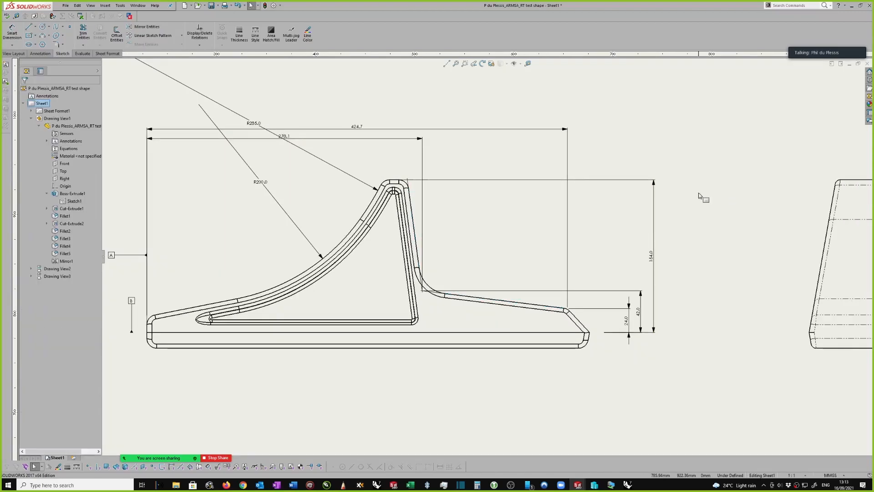
mouse_move(629, 319)
left_mouse_down()
mouse_move(610, 319)
mouse_move(623, 312)
left_mouse_up()
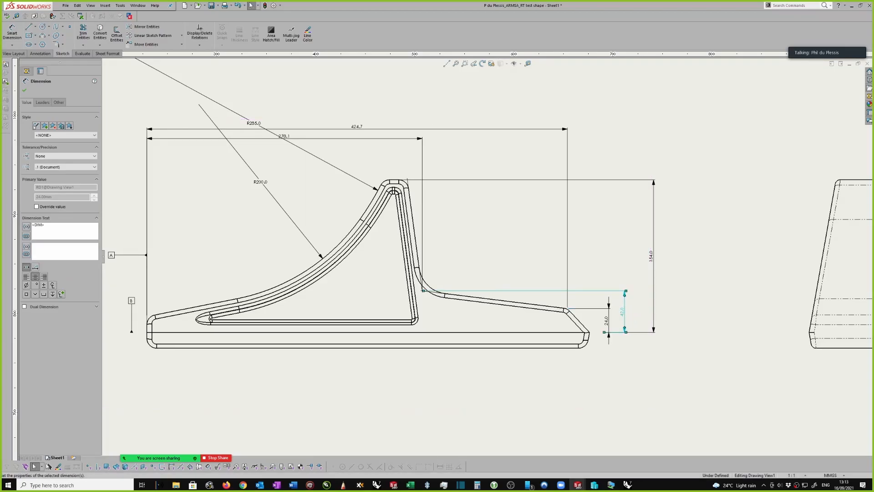
left_click(652, 259)
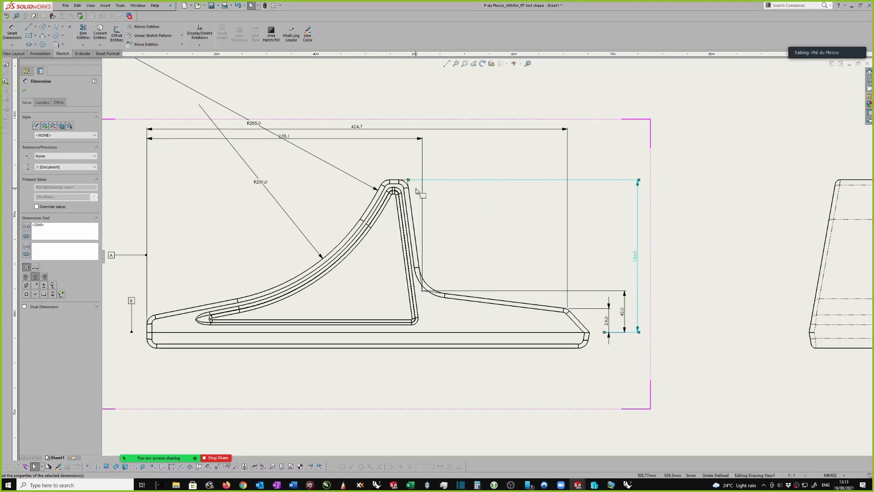
scroll(406, 187, "down", 1)
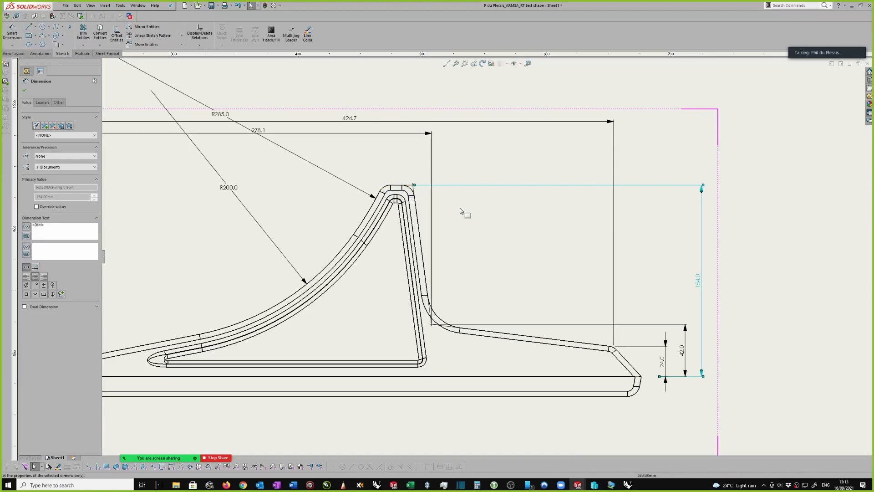
scroll(461, 210, "up", 1)
scroll(492, 253, "up", 1)
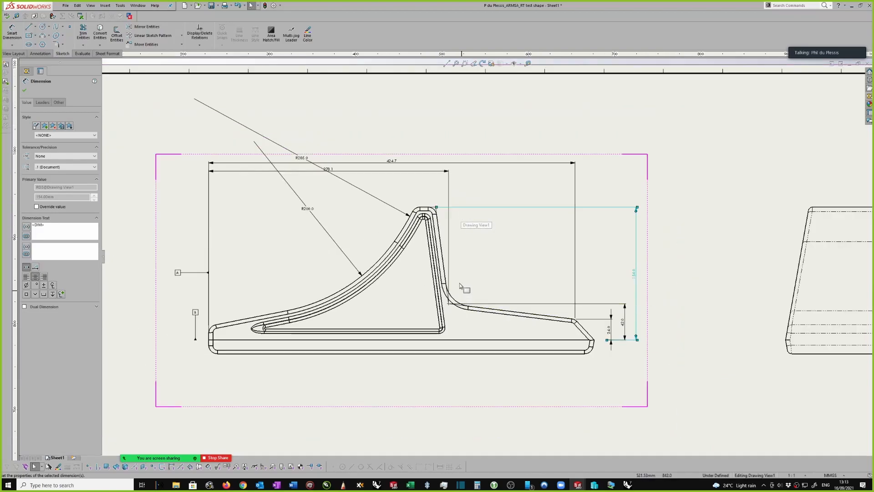
scroll(464, 252, "up", 2)
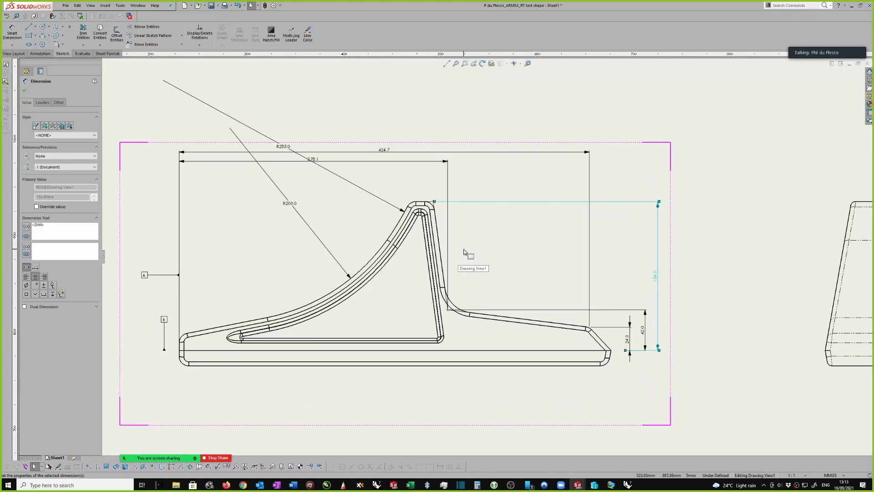
scroll(615, 278, "down", 2)
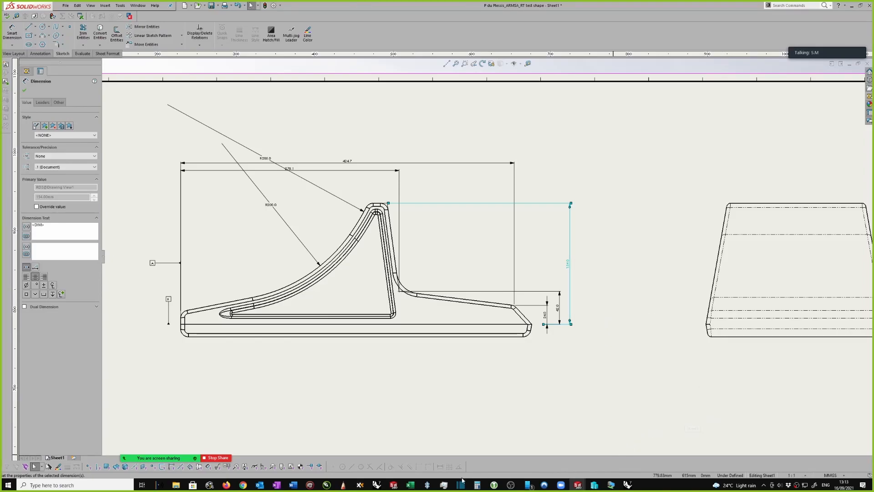
Switch to Excel to check the class register, and return to the SOLIDWORKS drawing with the dimension deselected
left_click(410, 484)
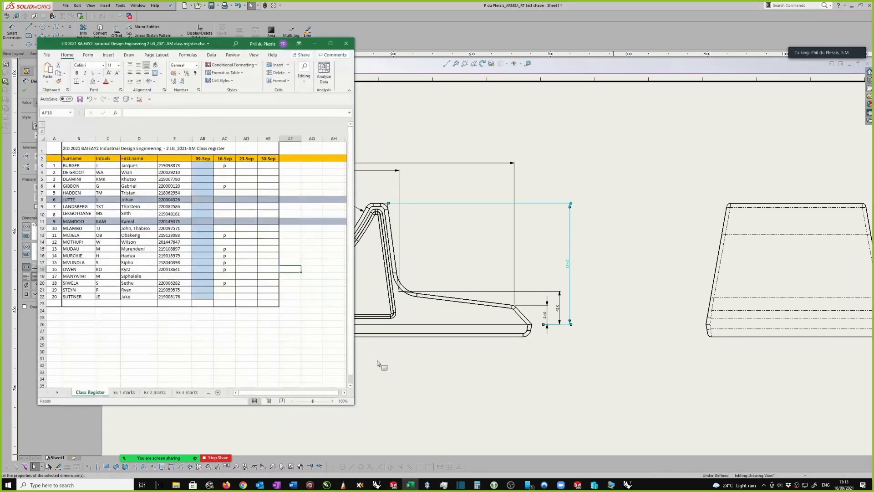
left_click(313, 45)
mouse_move(829, 48)
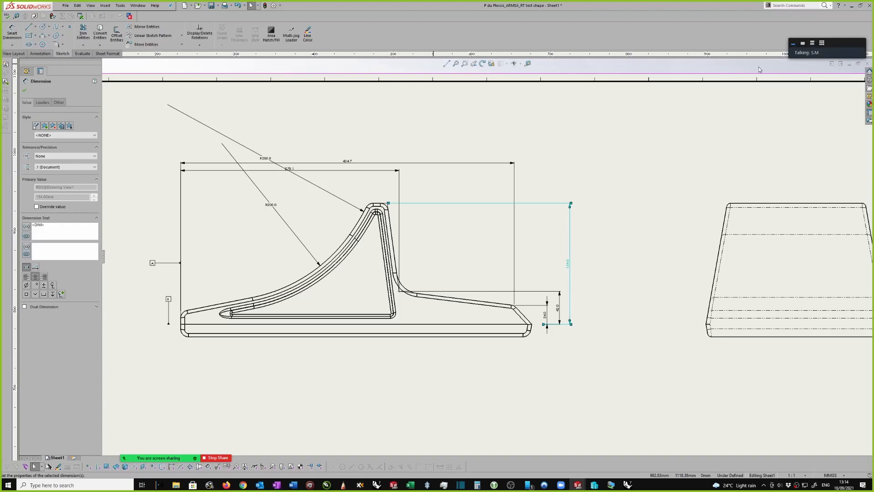
left_click(632, 141)
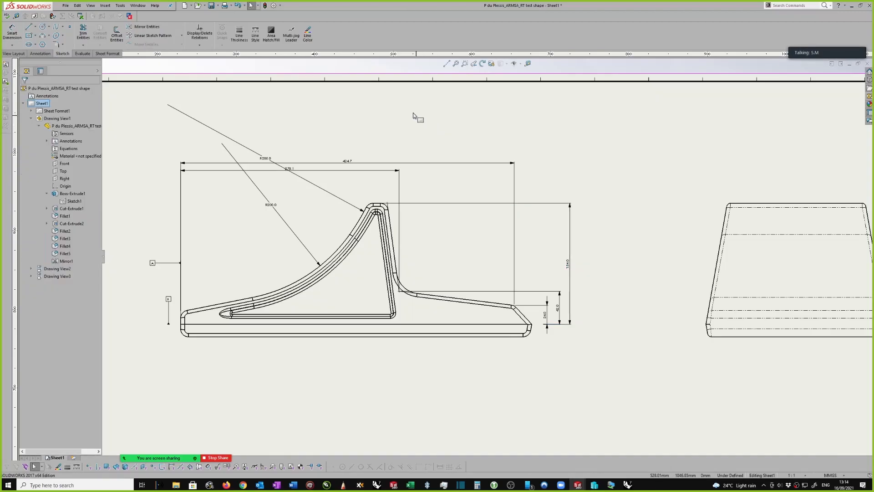
Try to load the external drafting standard file ISO-MODIFIED -SW2017.sldstd in the document's drafting standard properties
left_click(281, 5)
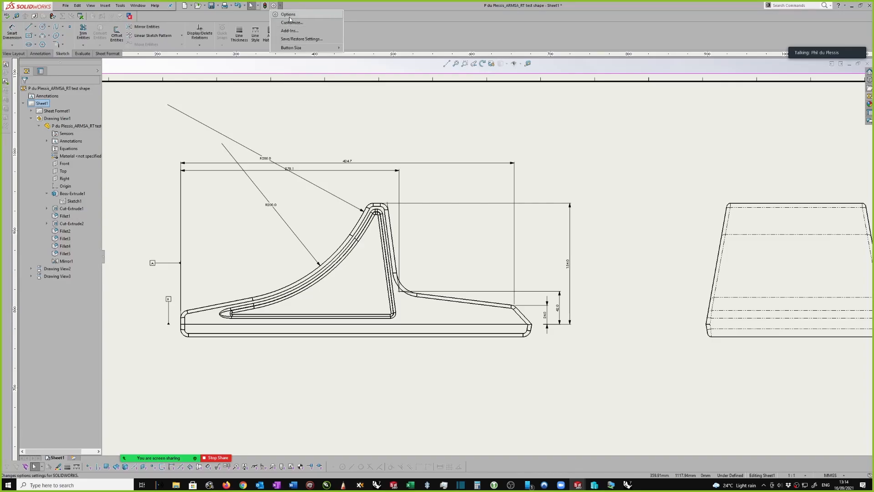
left_click(288, 14)
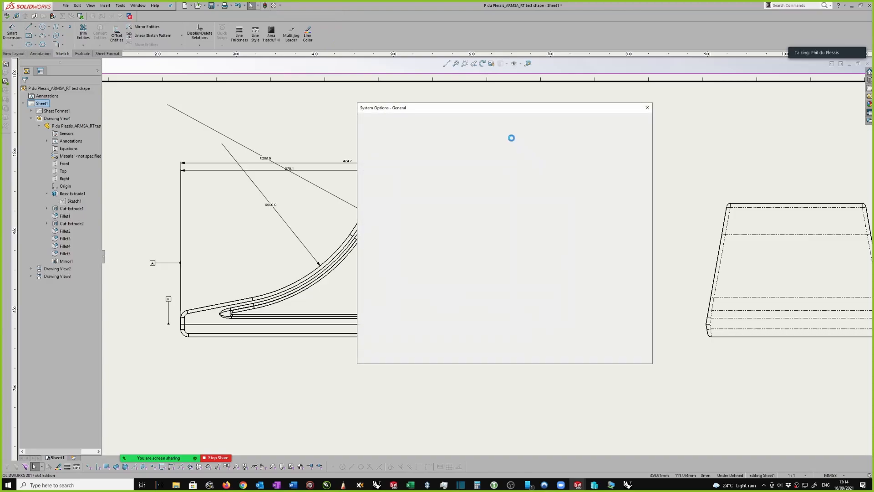
left_click(423, 121)
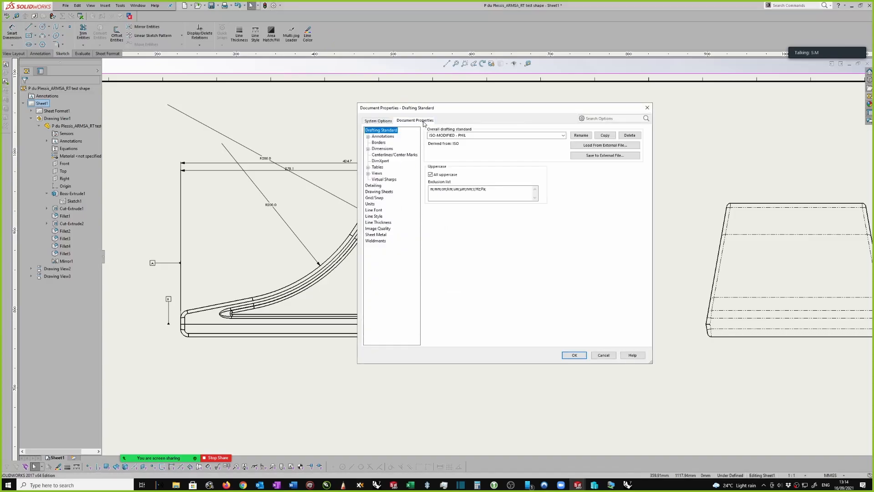
left_click(479, 134)
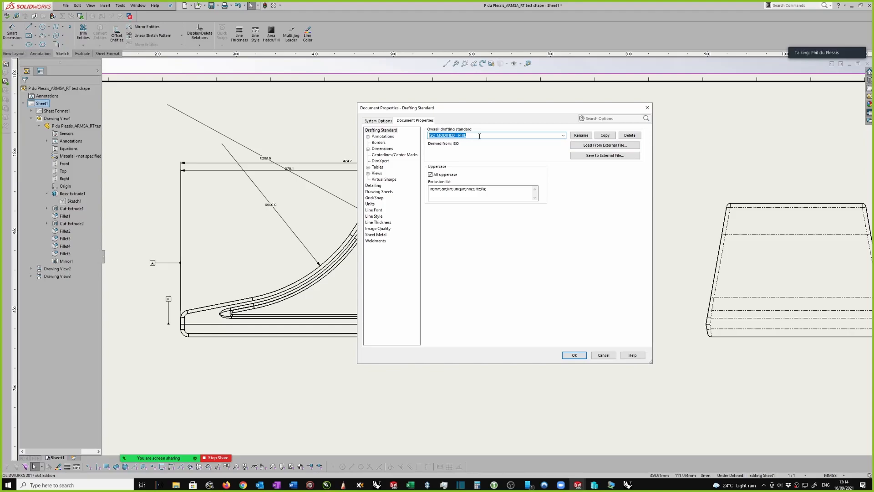
left_click(592, 146)
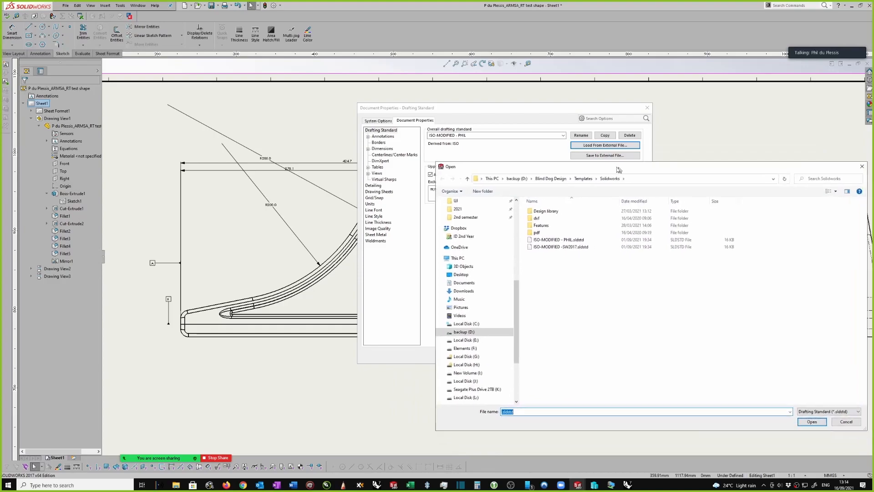
double_click(558, 247)
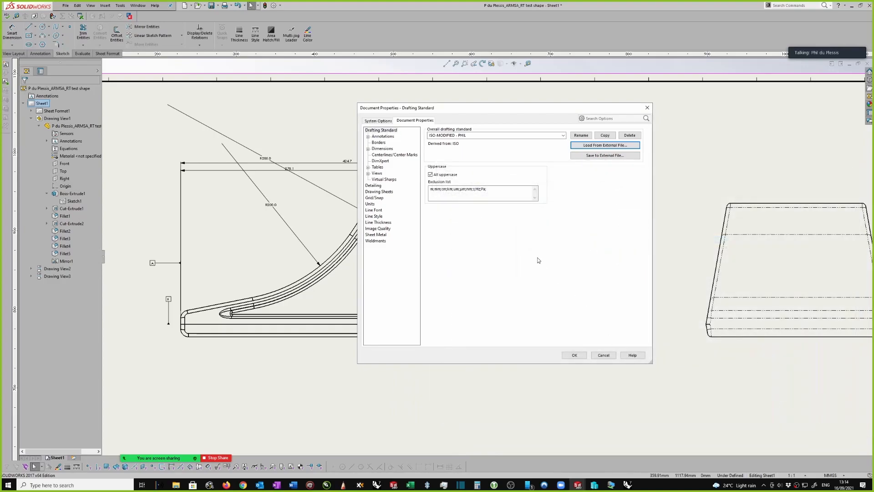
Compare the Star and Witness virtual sharp styles in the document properties and apply Star to the drawing
left_click(378, 180)
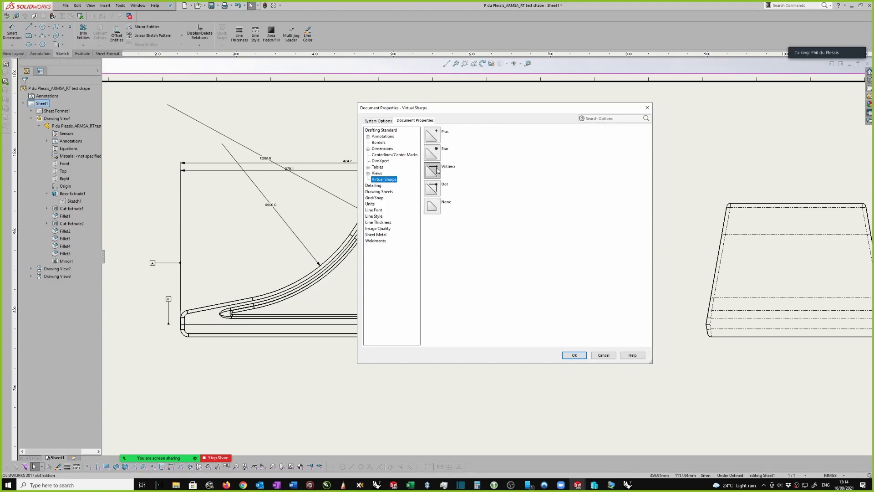
left_click(433, 154)
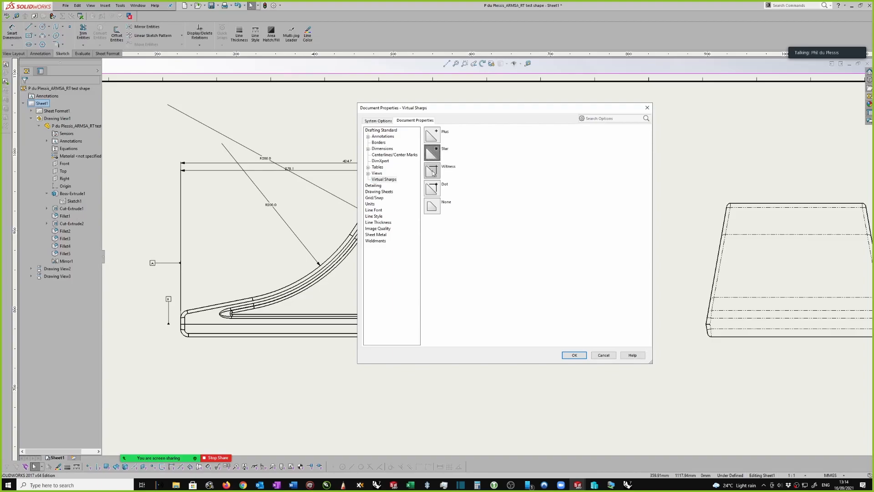
left_click(433, 171)
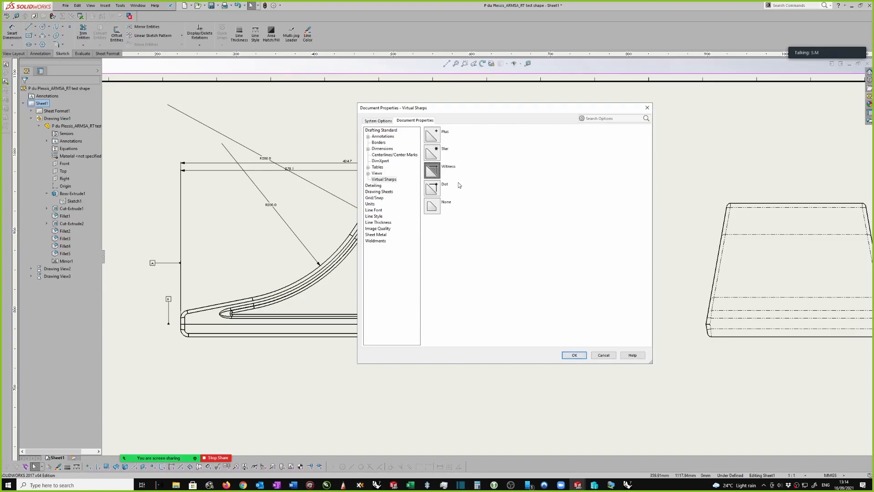
left_click(432, 153)
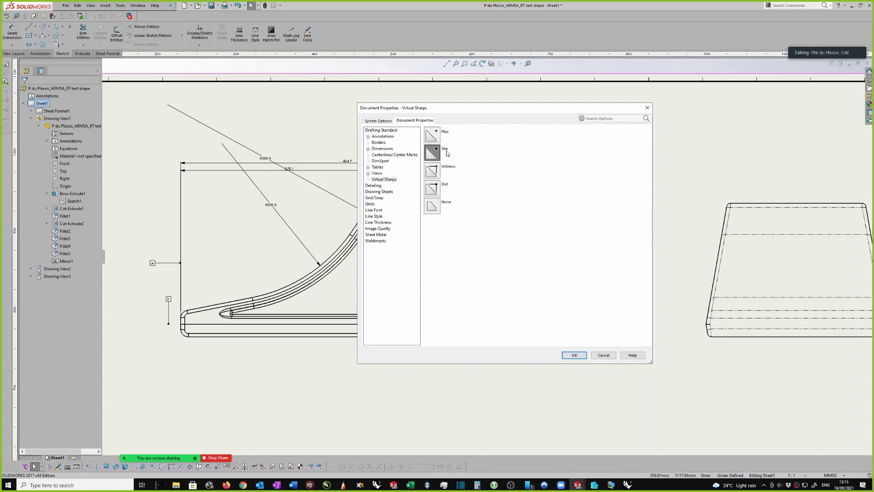
left_click(574, 355)
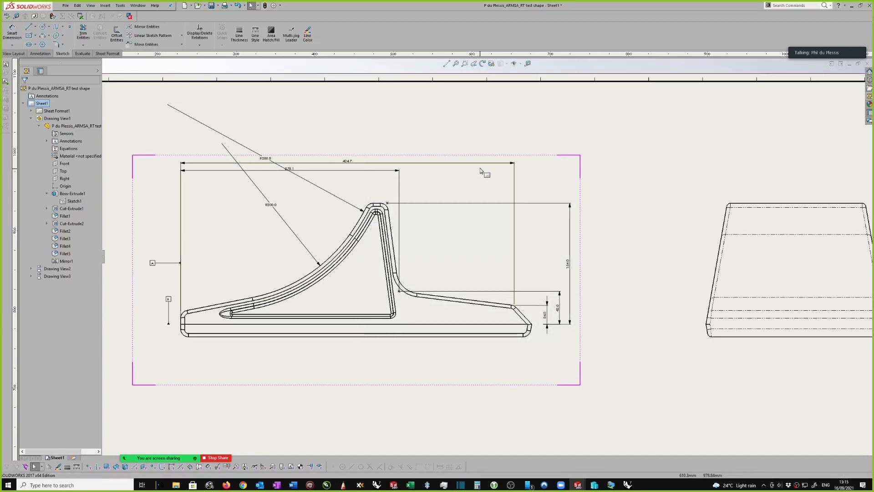
scroll(404, 240, "down", 3)
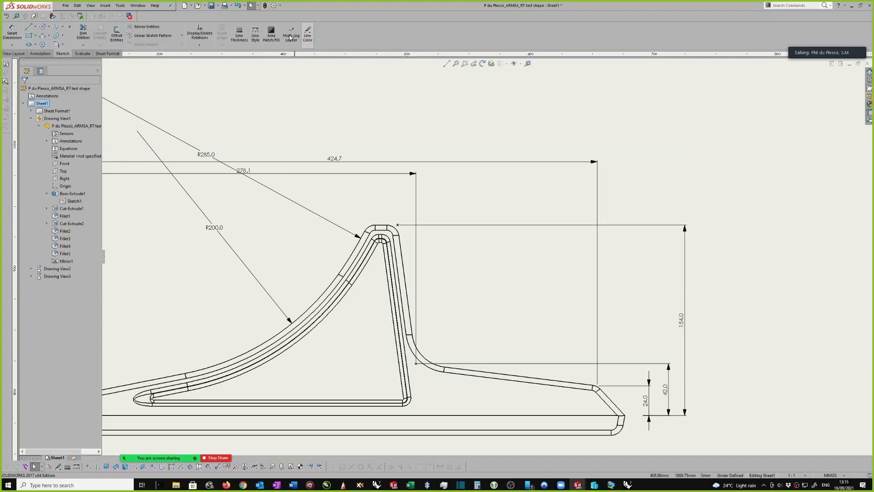
Set the virtual sharp display style to Witness in the document properties
left_click(280, 6)
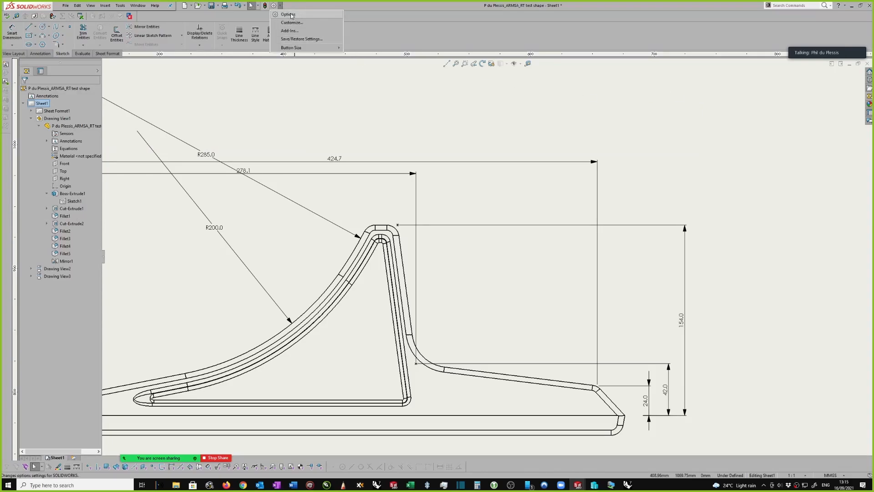
left_click(291, 15)
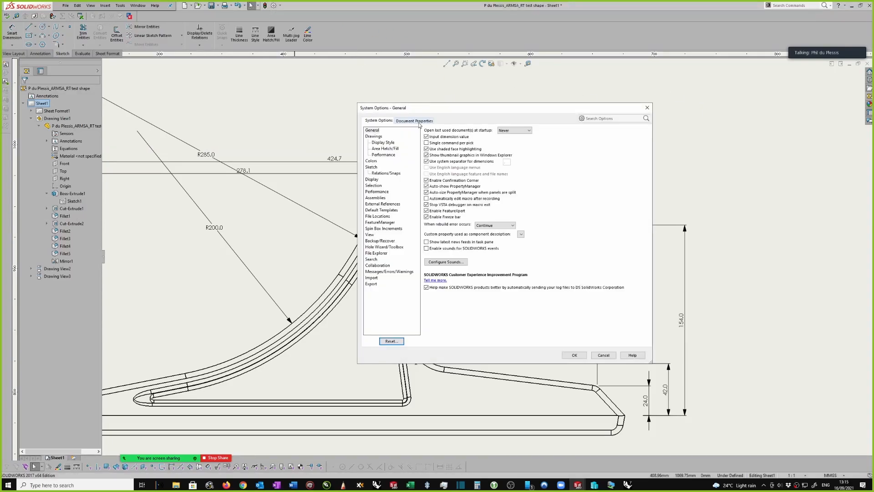
left_click(415, 121)
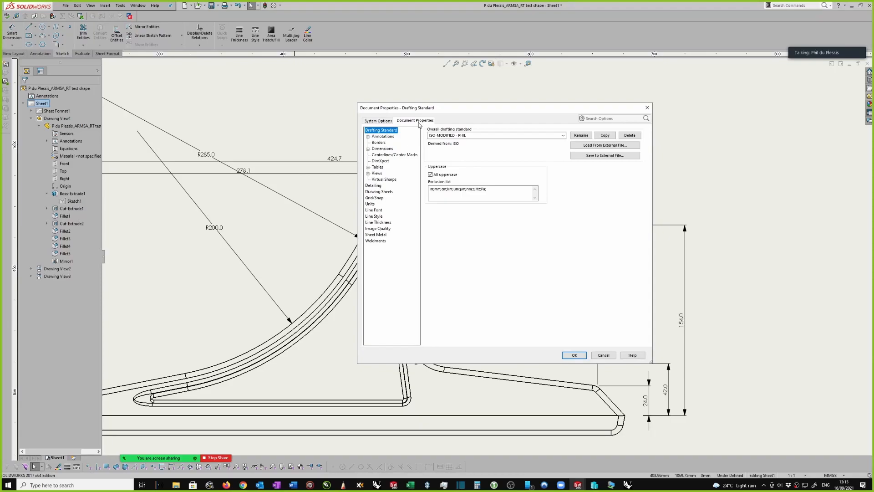
left_click(384, 179)
left_click(432, 171)
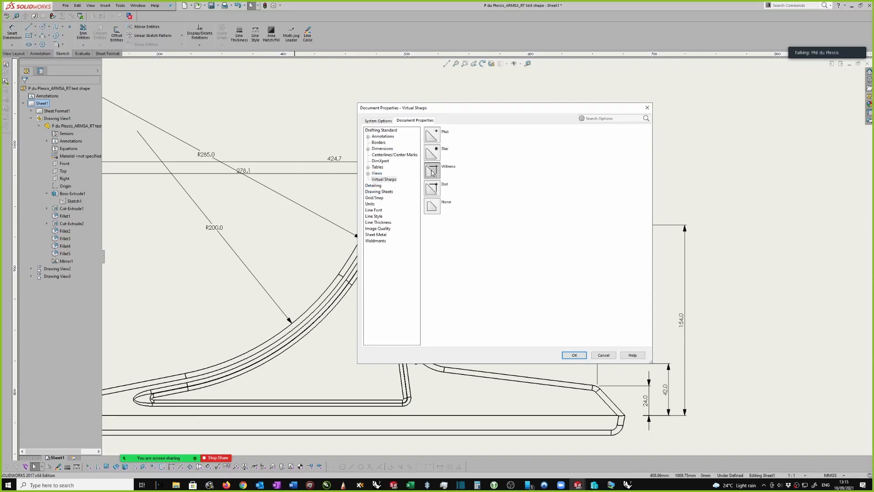
left_click(578, 354)
scroll(532, 304, "up", 3)
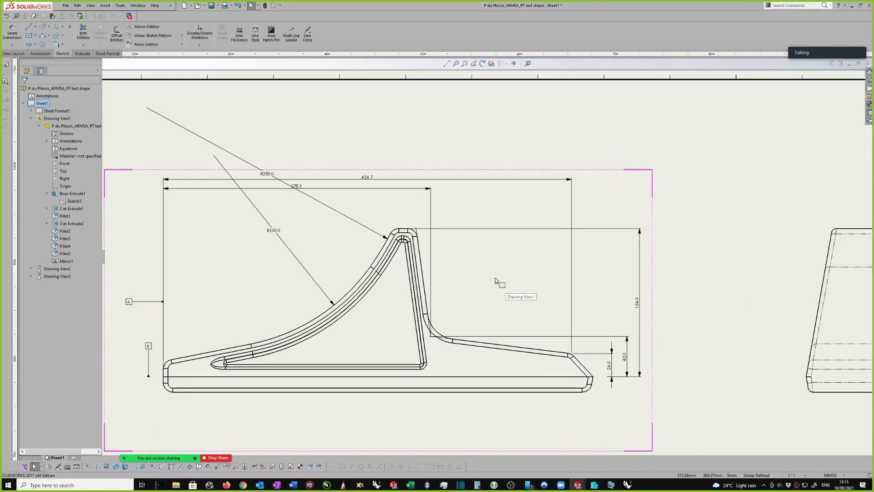
scroll(497, 281, "down", 1)
scroll(499, 242, "up", 1)
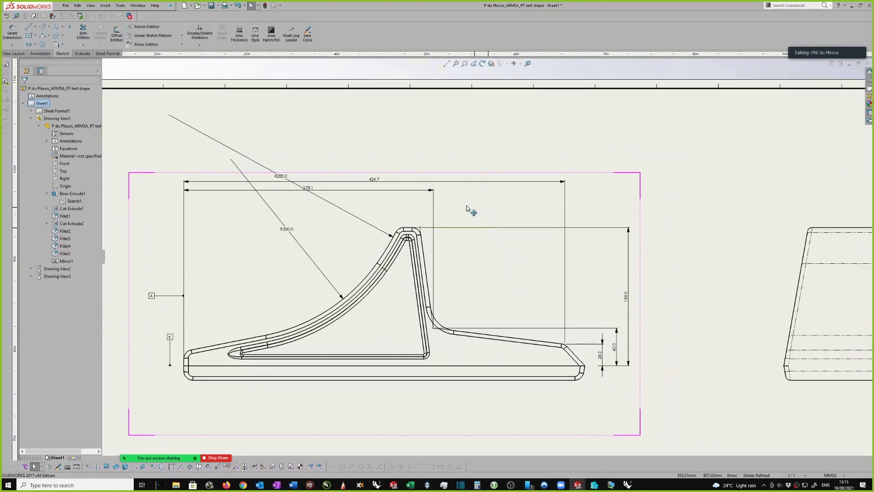
scroll(466, 156, "up", 1)
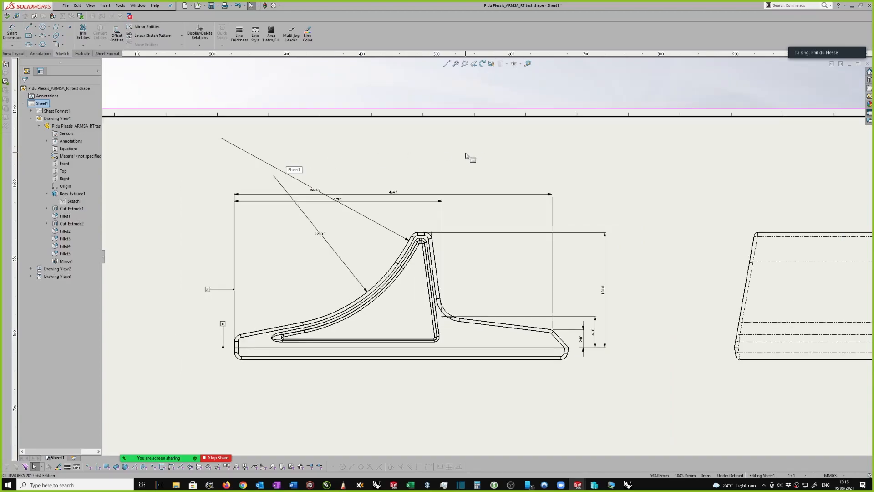
scroll(531, 193, "up", 1)
scroll(566, 332, "down", 2)
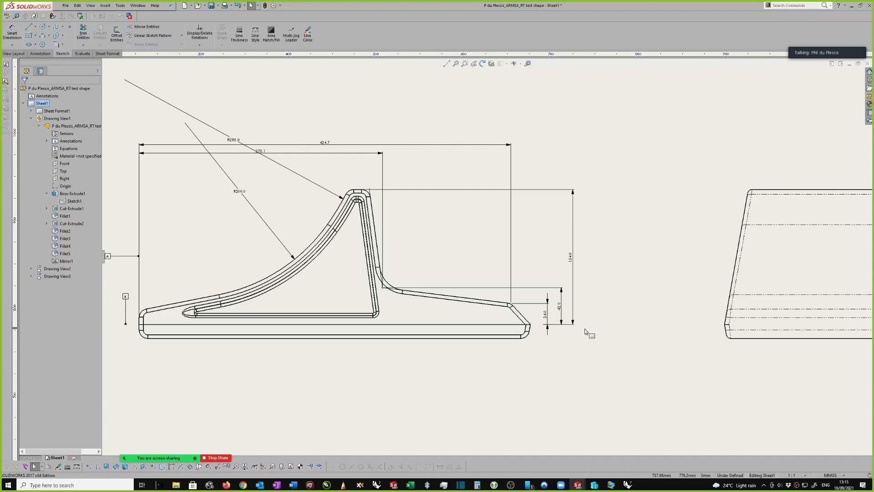
Show the video call's participant thumbnails and browse down the list to see the remaining attendees
mouse_move(816, 55)
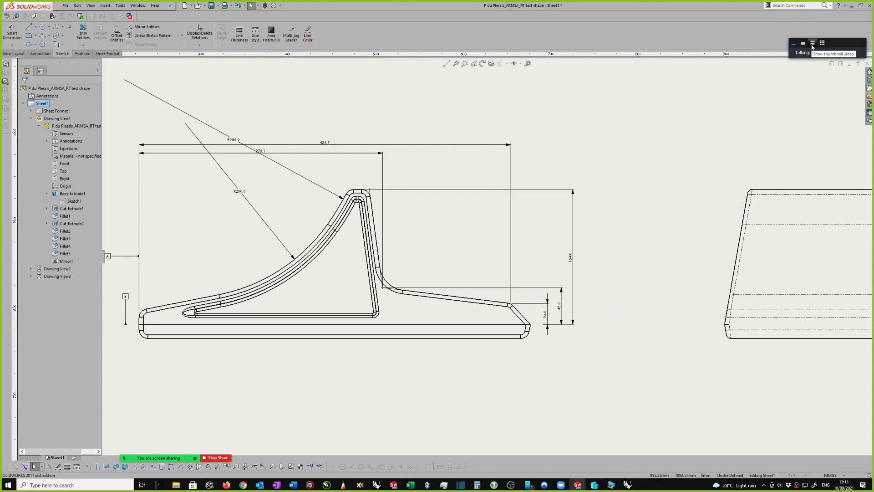
left_click(812, 44)
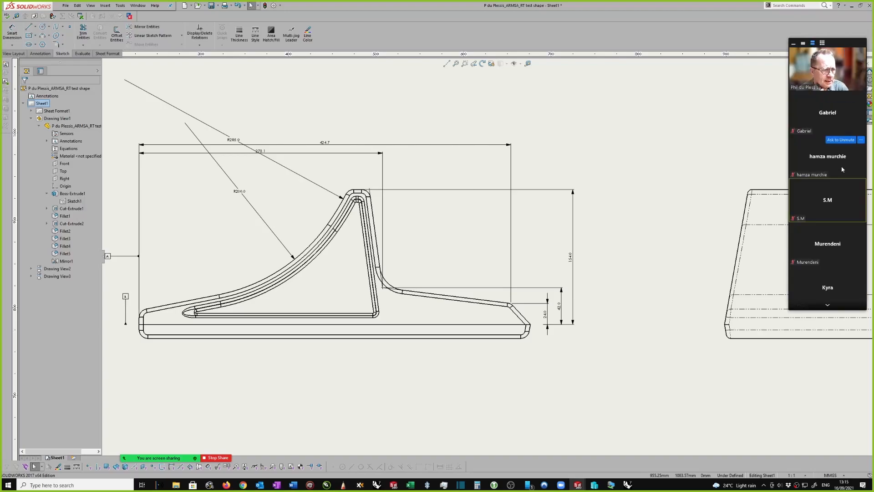
left_click(828, 307)
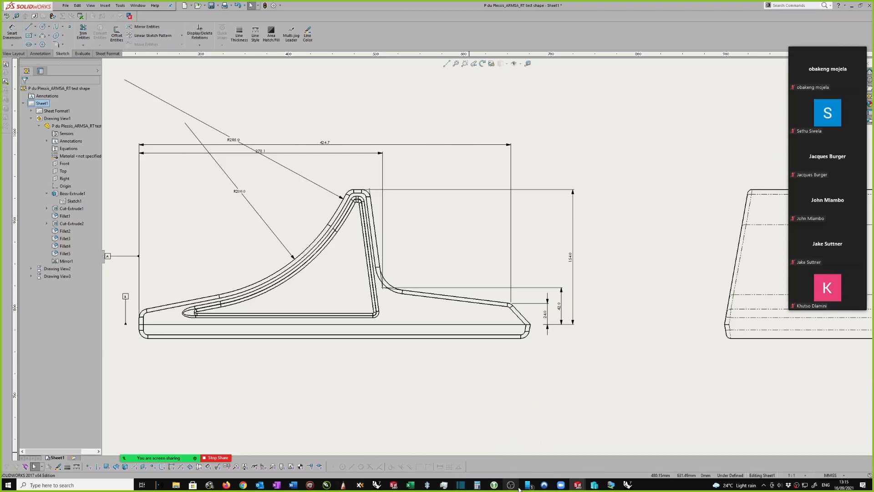
Switch to the Excel class register, enter p in cells AC22 and AC5 of the 16-Sep column, and return to the SOLIDWORKS drawing
left_click(410, 484)
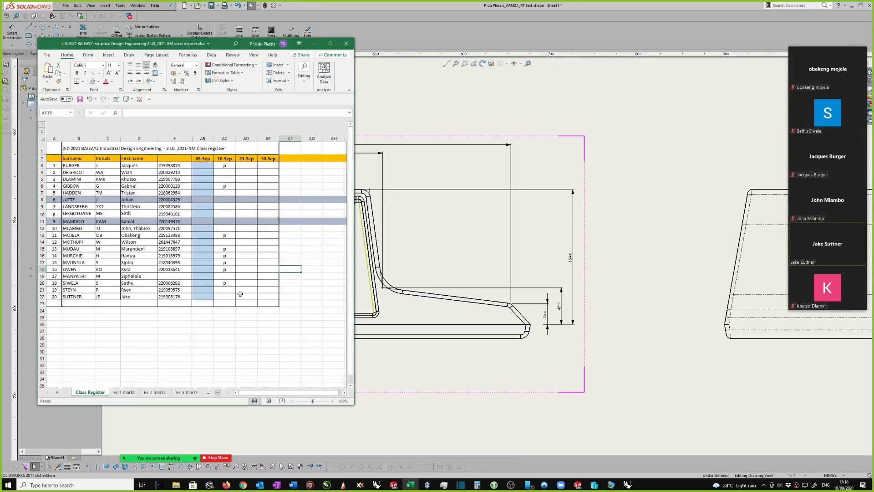
left_click(226, 296)
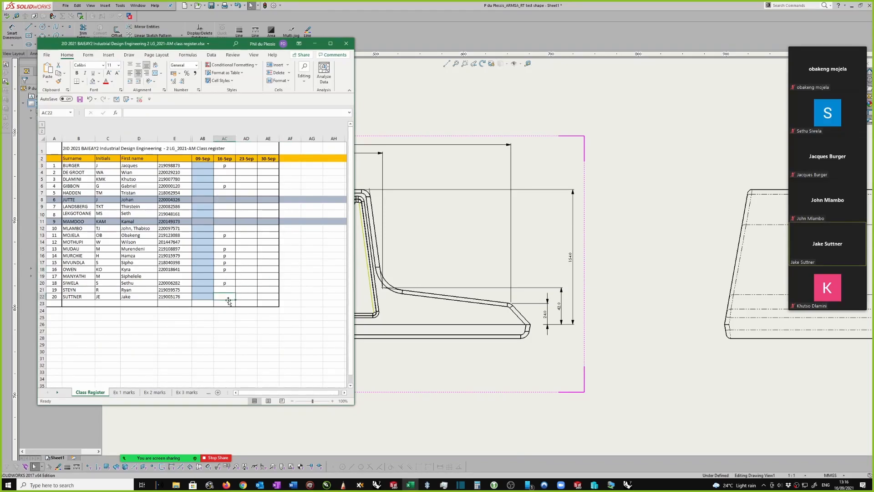
type("p")
left_click(311, 281)
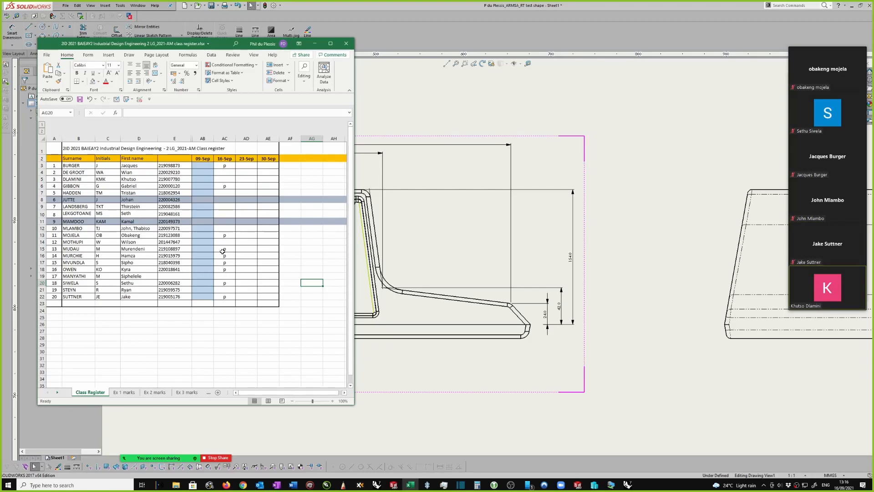
left_click(230, 178)
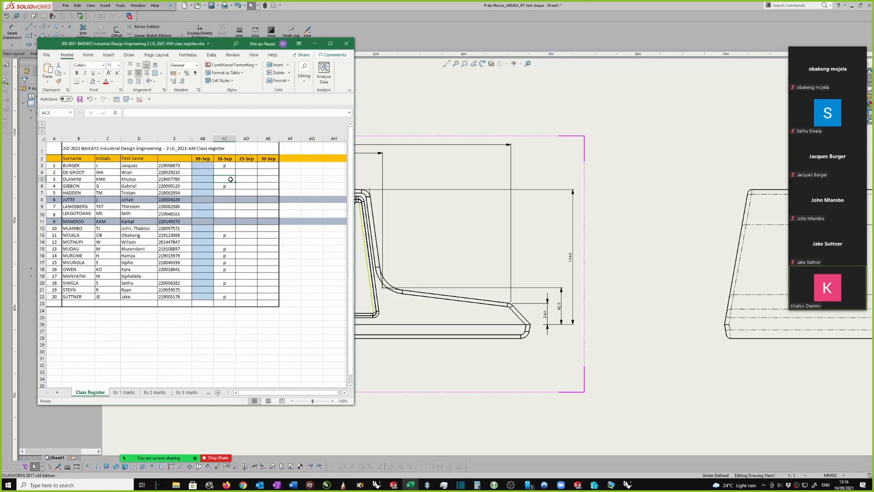
type("p")
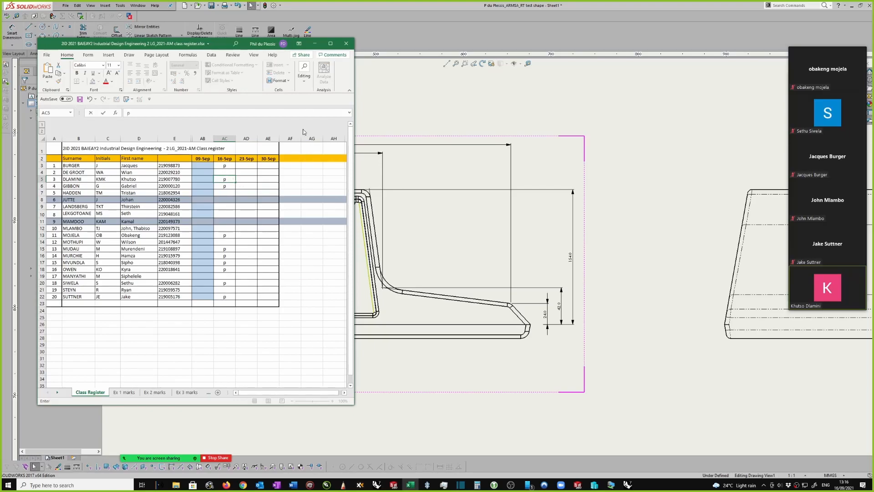
left_click(315, 44)
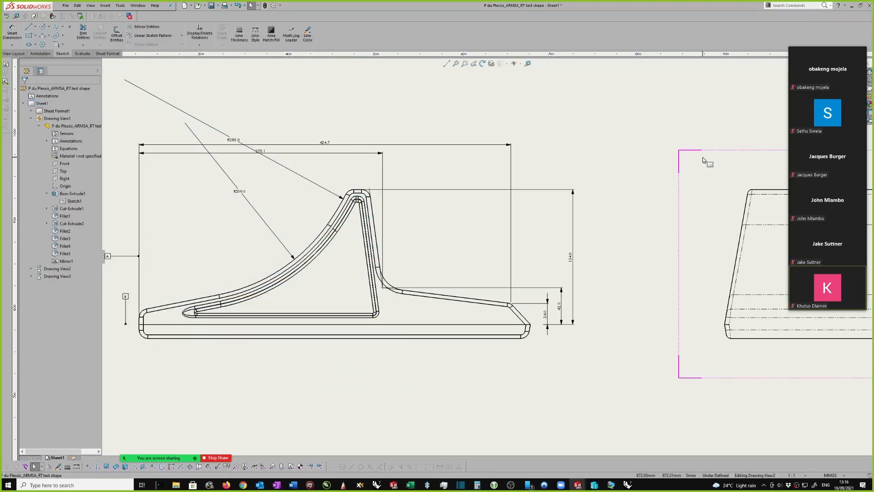
Collapse the video call's participant thumbnails so the drawing views are unobstructed
scroll(570, 259, "up", 3)
scroll(560, 310, "down", 2)
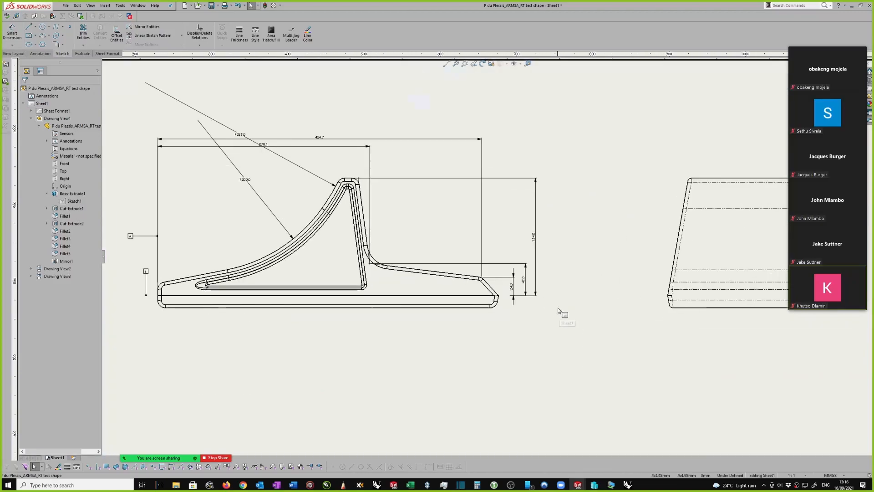
right_click(546, 229)
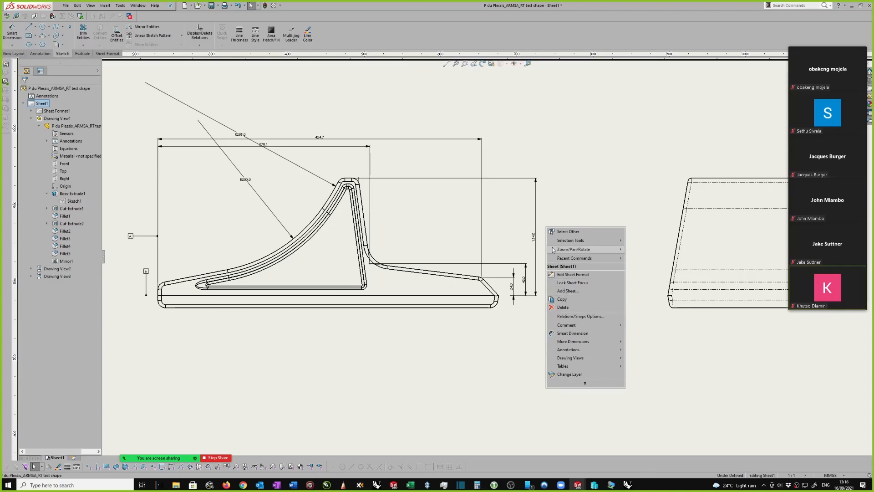
mouse_move(800, 51)
left_click_drag(794, 46, 795, 46)
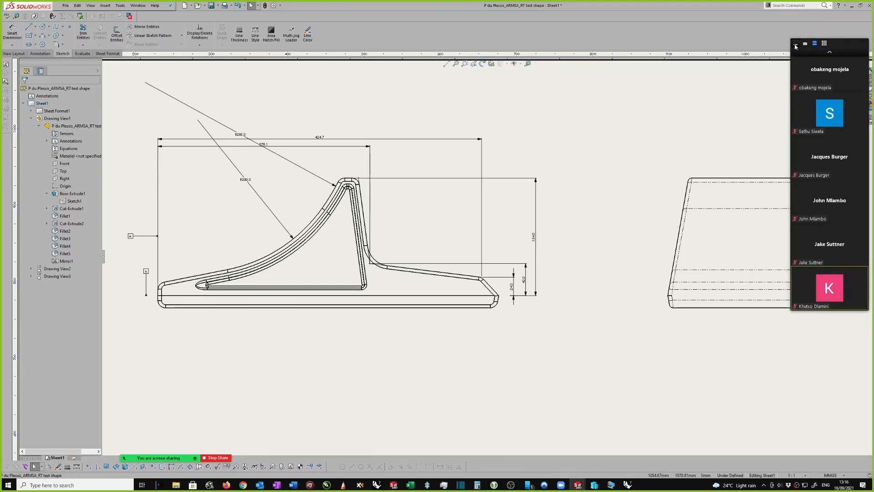
left_click(796, 44)
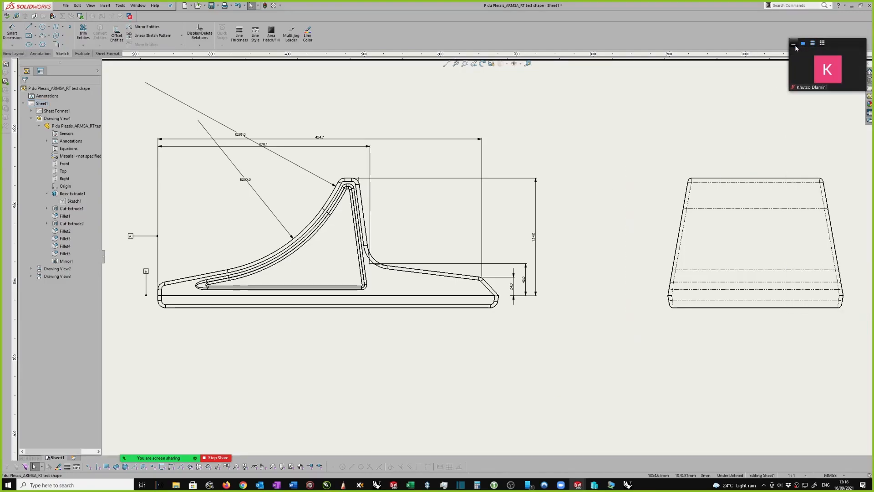
left_click(793, 47)
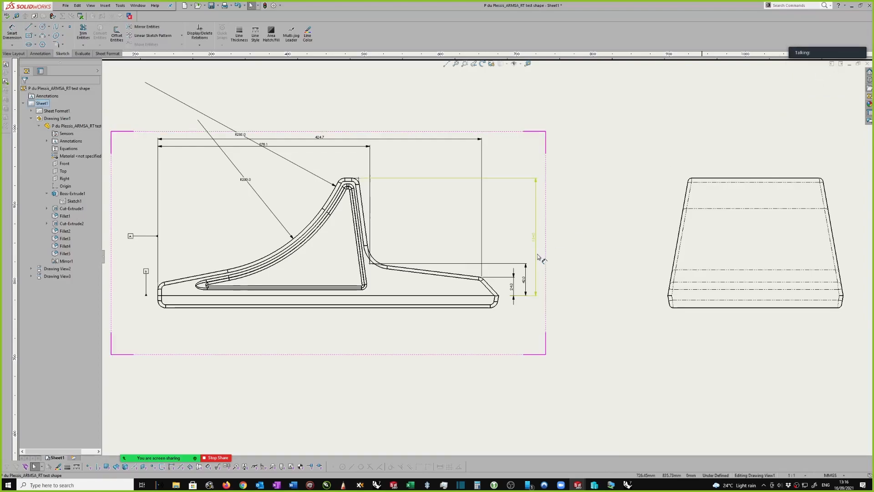
Set the tangent edge display of the dimensioned profile view to Tangent Edges With Font
left_click(496, 218)
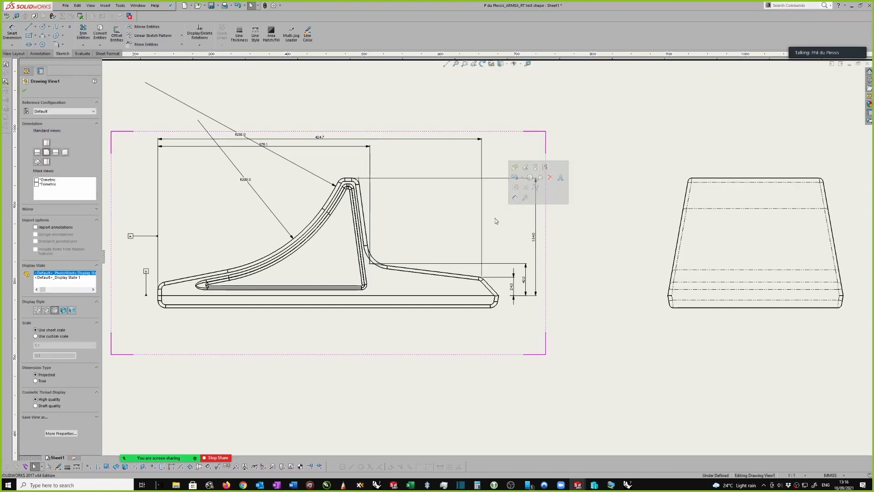
right_click(496, 219)
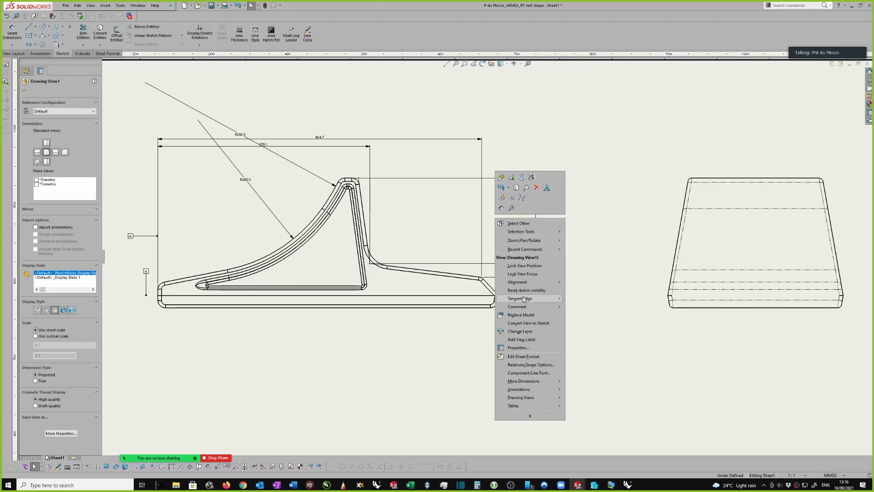
mouse_move(524, 299)
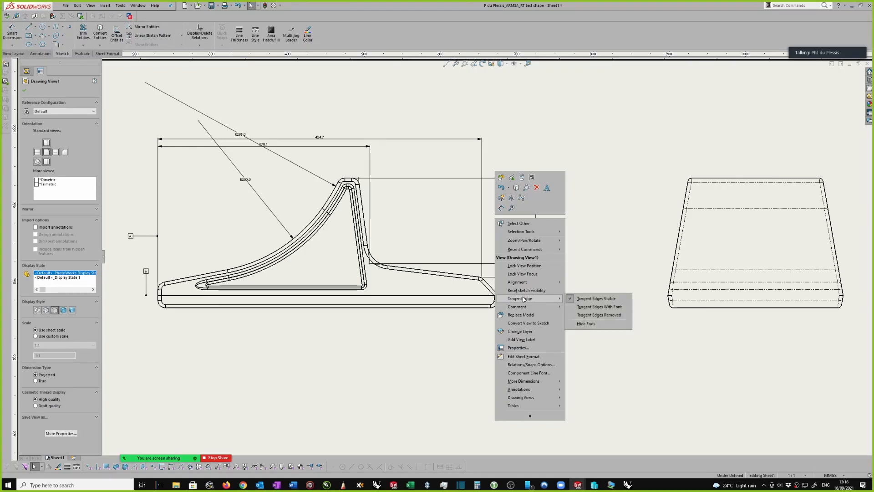
left_click(597, 308)
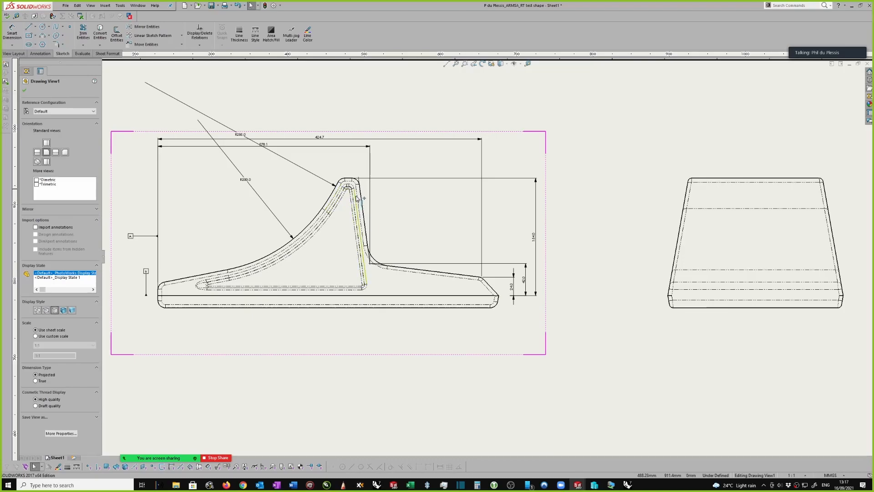
Examine the tangent edge lines around the peak fillets and the triangular pocket in the profile view
scroll(370, 192, "down", 2)
scroll(370, 192, "down", 2)
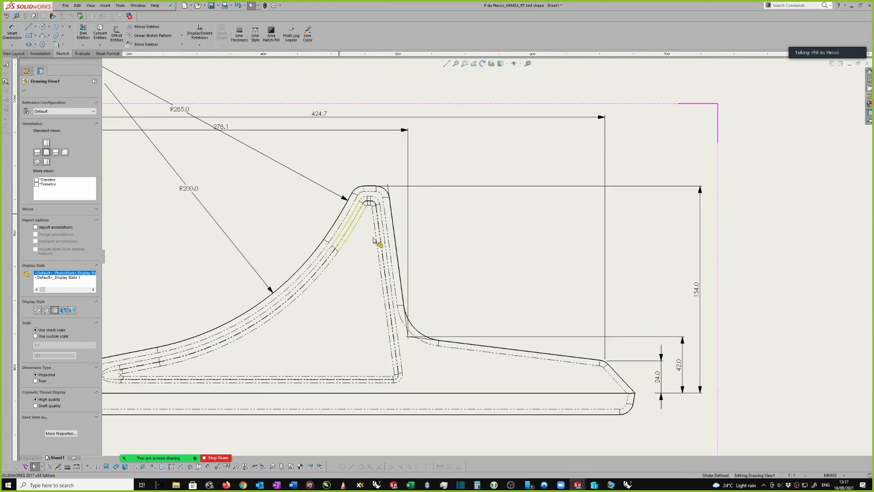
scroll(390, 210, "down", 1)
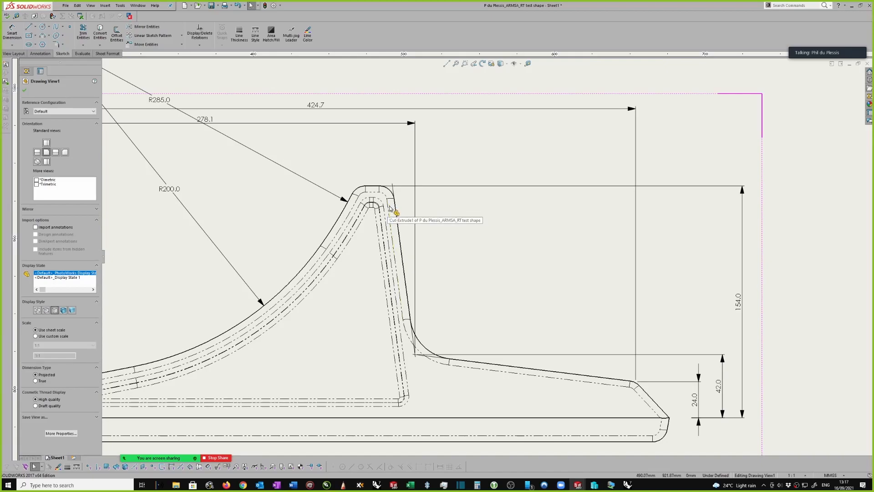
scroll(401, 233, "up", 1)
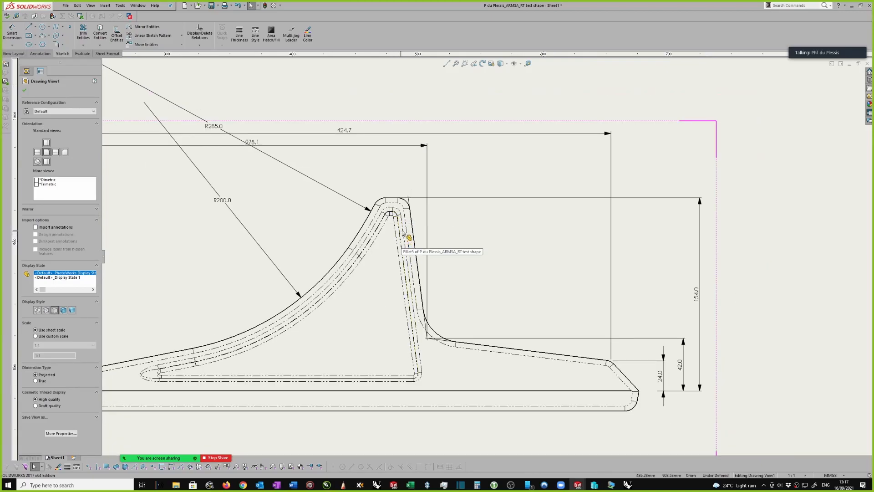
scroll(403, 217, "down", 1)
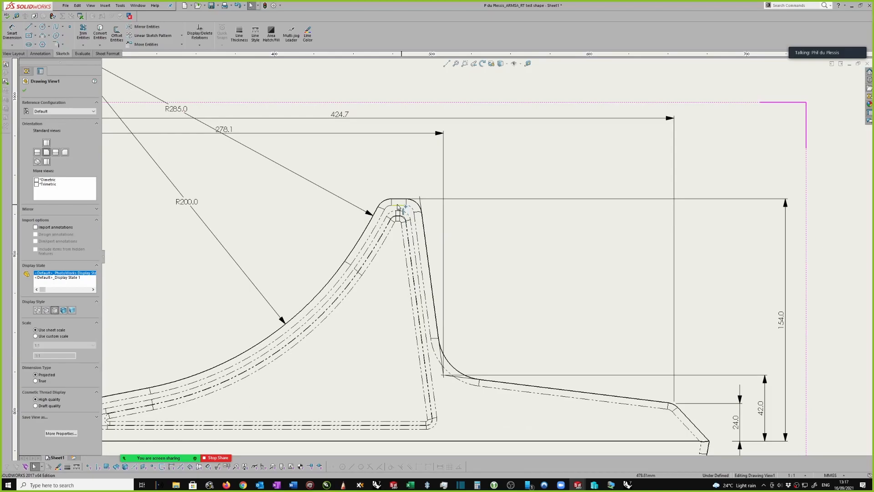
scroll(384, 227, "down", 1)
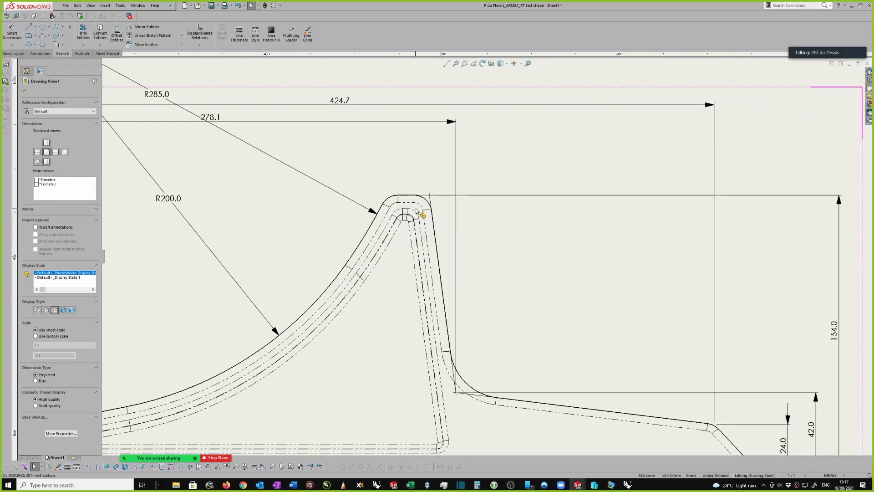
scroll(425, 228, "up", 2)
scroll(435, 246, "up", 3)
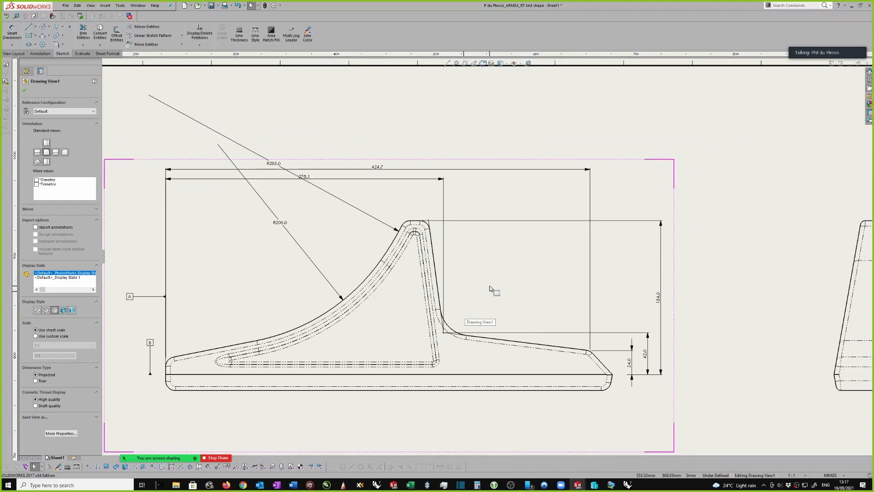
scroll(490, 289, "up", 1)
scroll(487, 303, "up", 1)
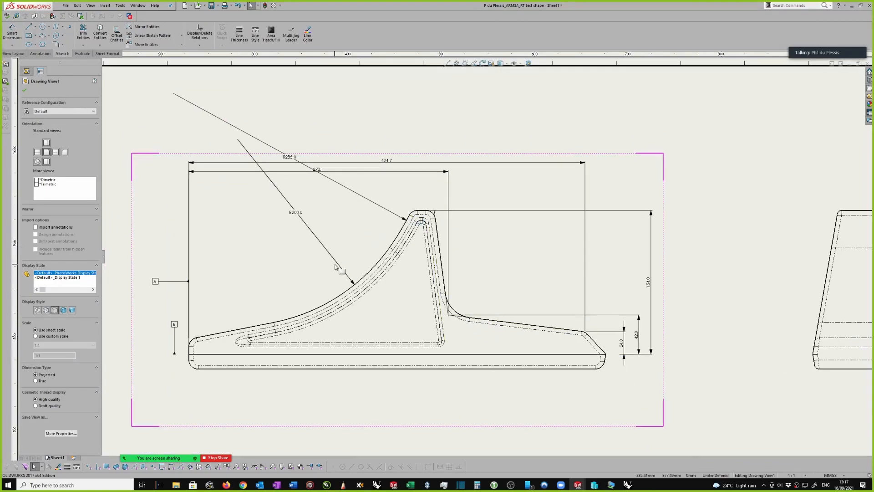
scroll(353, 251, "up", 3)
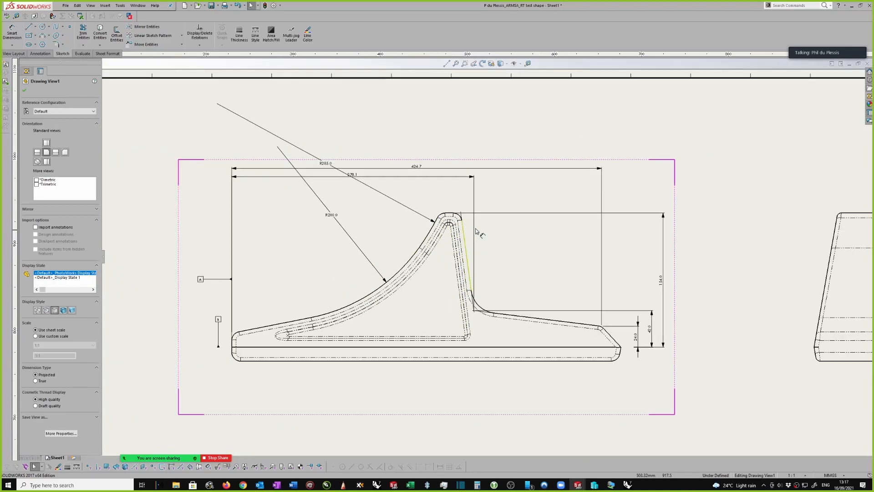
Try the Tangent Edges Removed display on the dimensioned profile view
scroll(485, 227, "right", 4)
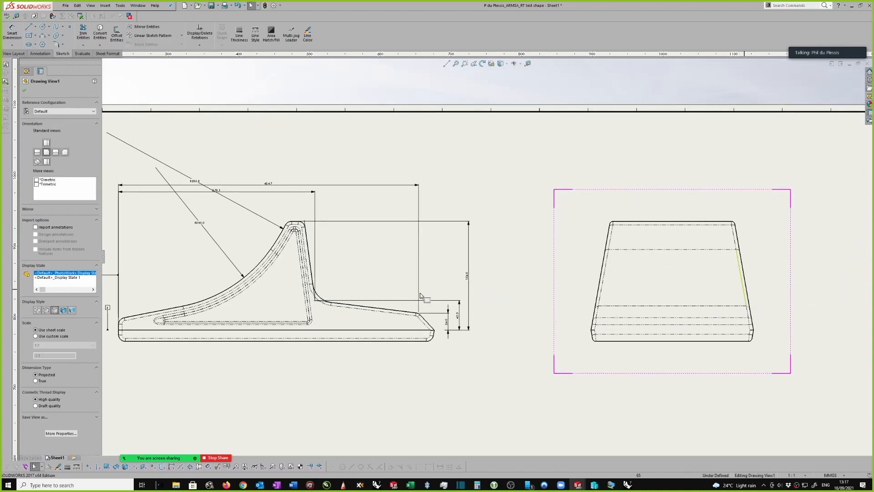
scroll(394, 286, "down", 2)
right_click(457, 250)
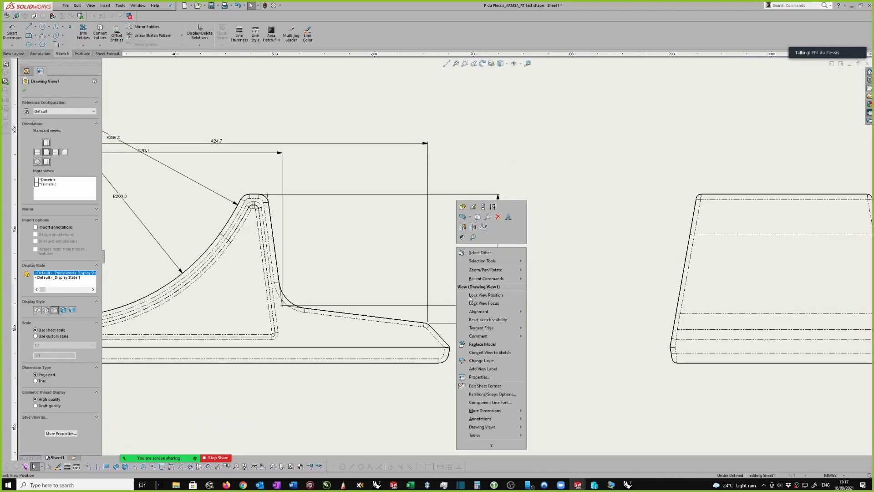
mouse_move(487, 327)
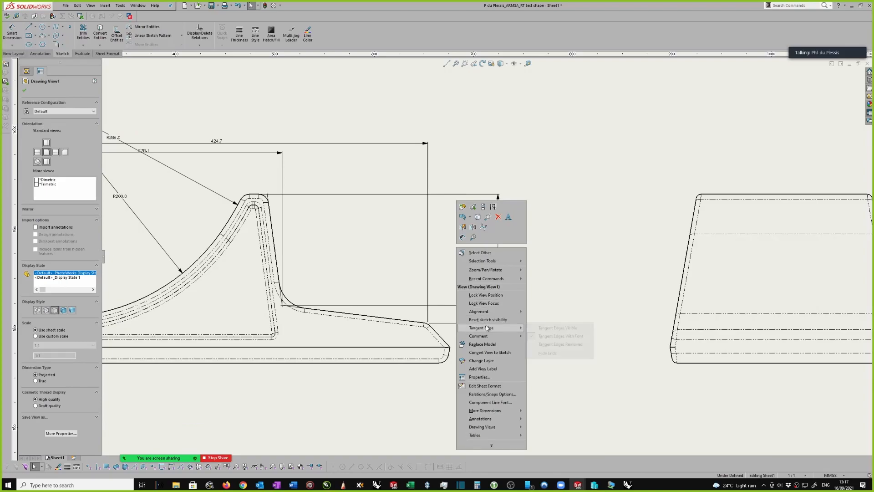
left_click(556, 344)
scroll(526, 264, "up", 2)
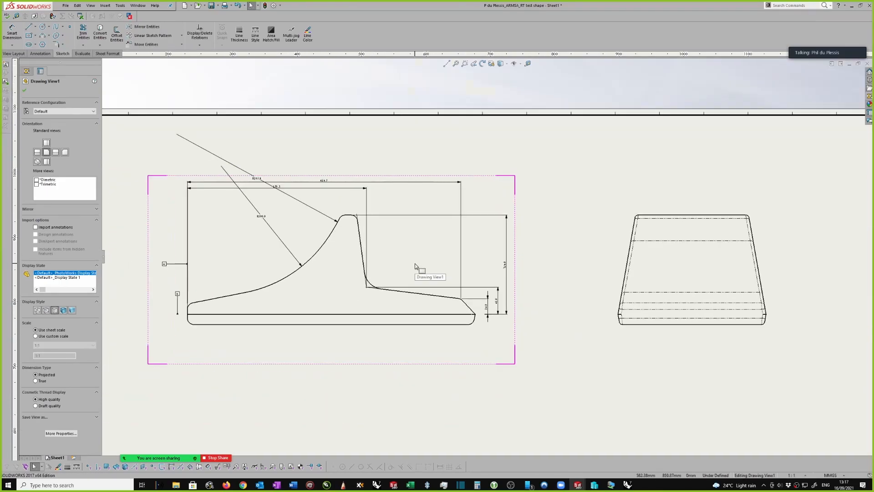
scroll(415, 266, "down", 1)
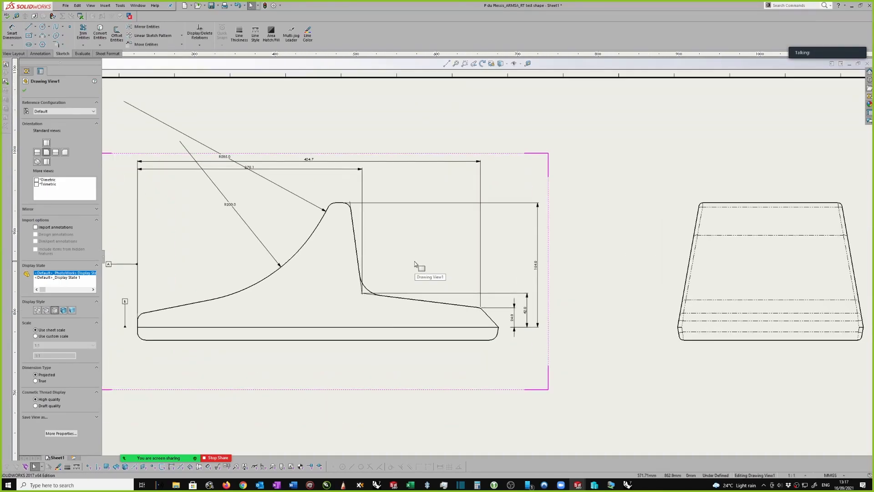
Switch the dimensioned profile view back from removed tangent edges to Tangent Edges With Font
left_click(501, 246)
right_click(501, 246)
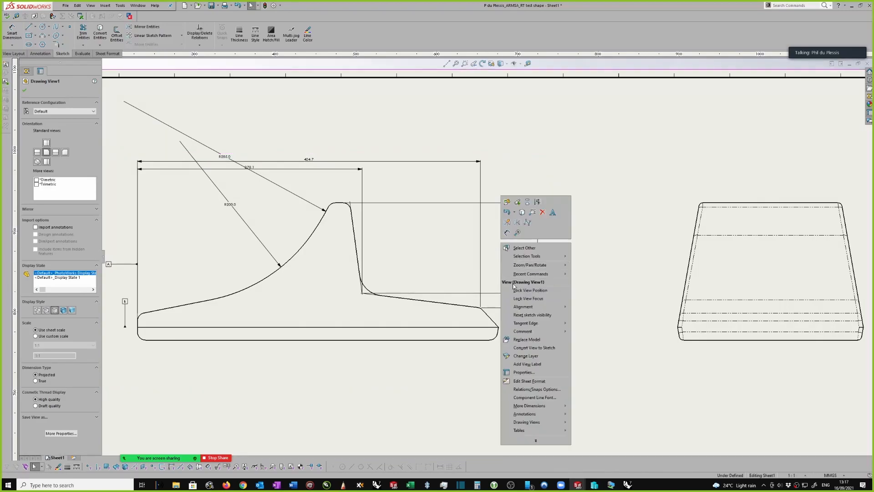
mouse_move(527, 325)
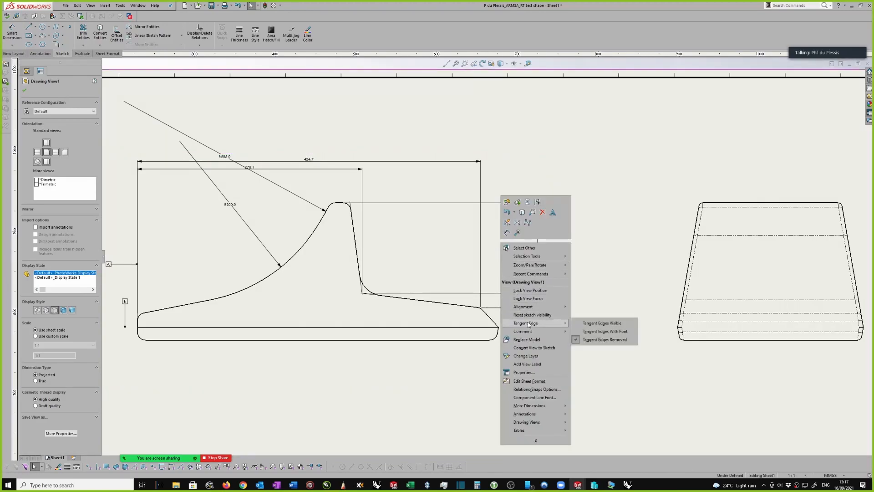
left_click(592, 334)
scroll(443, 250, "up", 2)
scroll(421, 253, "down", 3)
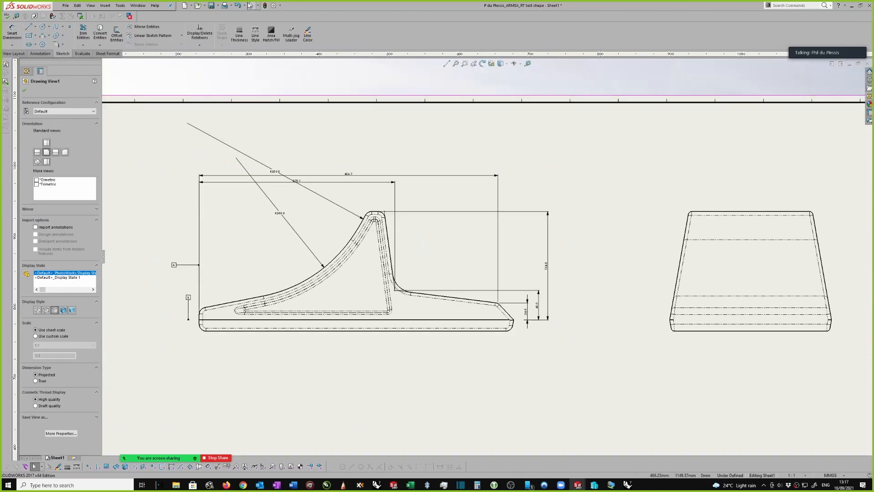
Open the drawing's document properties and review the defined line styles
left_click(280, 5)
left_click(287, 14)
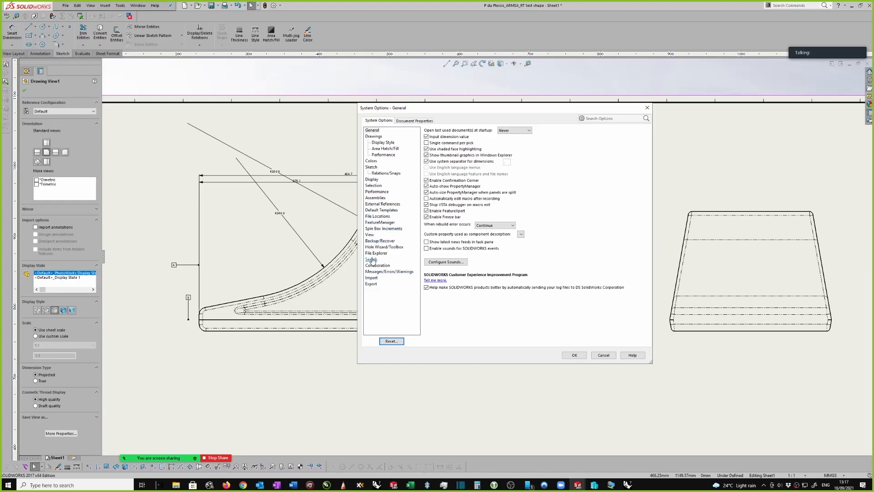
left_click(401, 122)
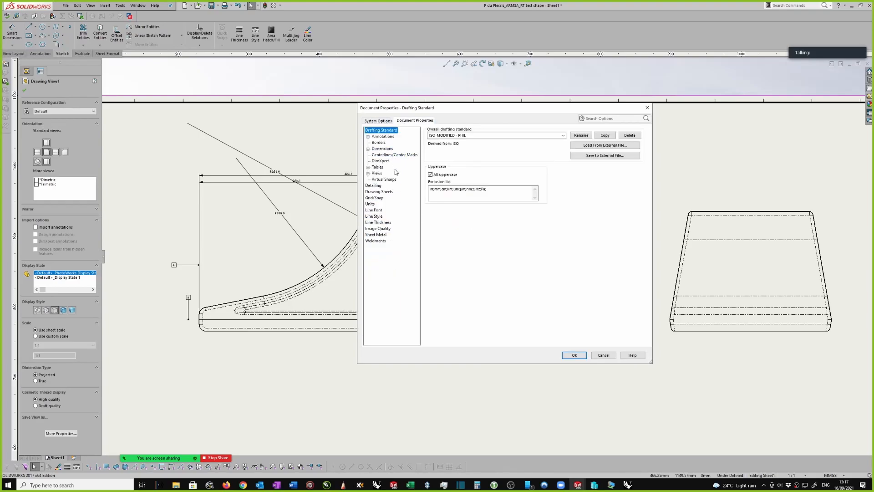
left_click(377, 216)
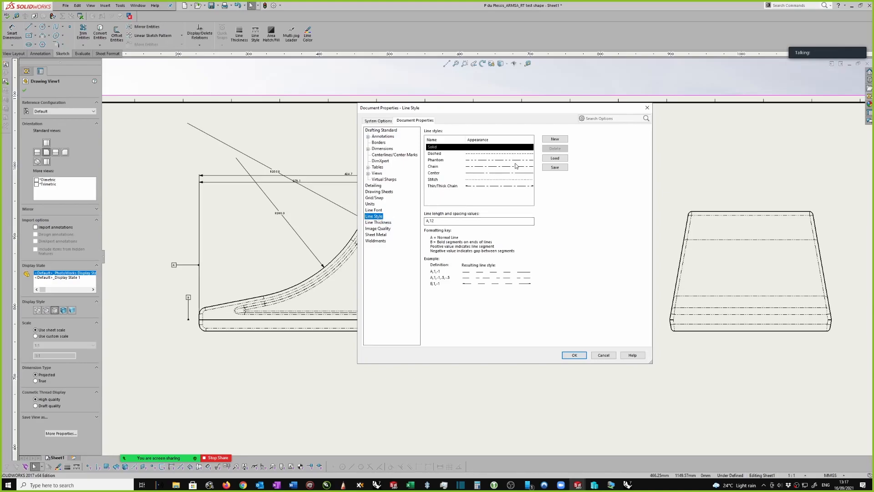
left_click(376, 122)
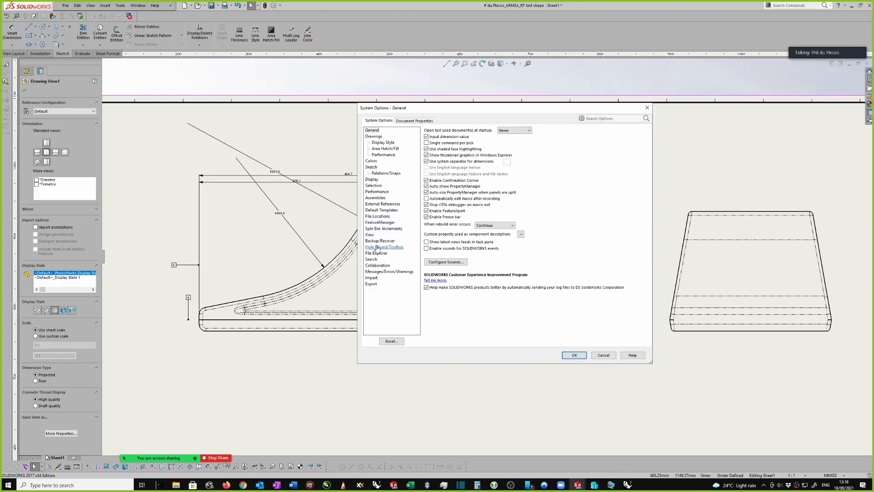
left_click(412, 121)
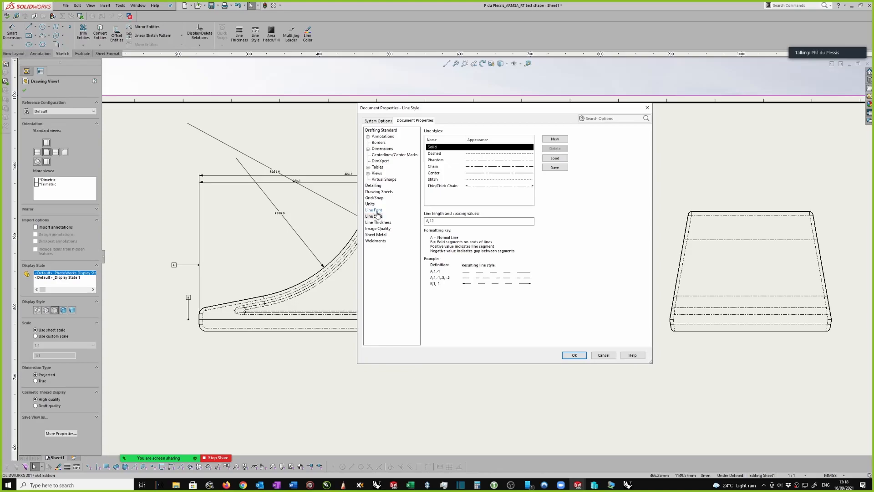
Try the Dashed style for the Tangent Edges line font, and set it back to Phantom
left_click(374, 210)
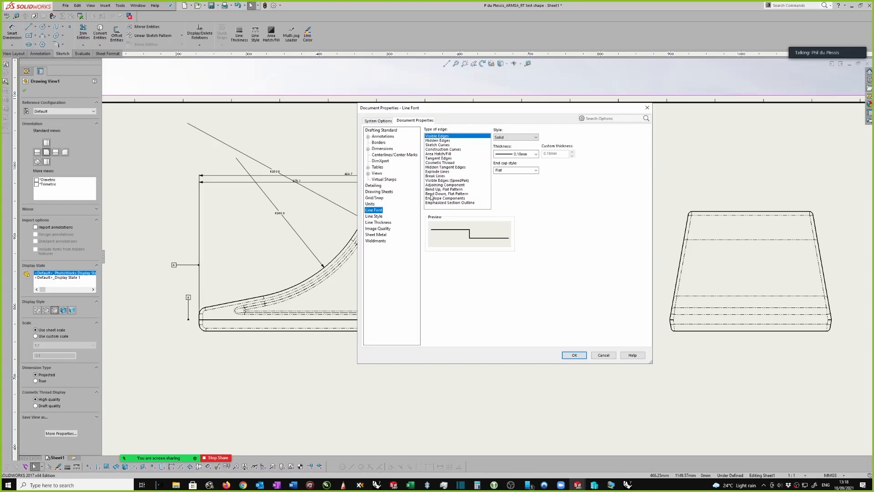
left_click(439, 158)
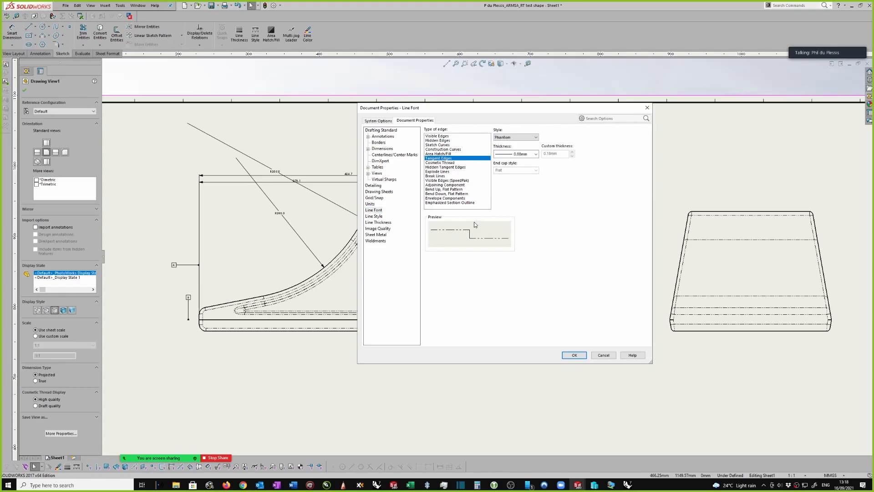
left_click(514, 138)
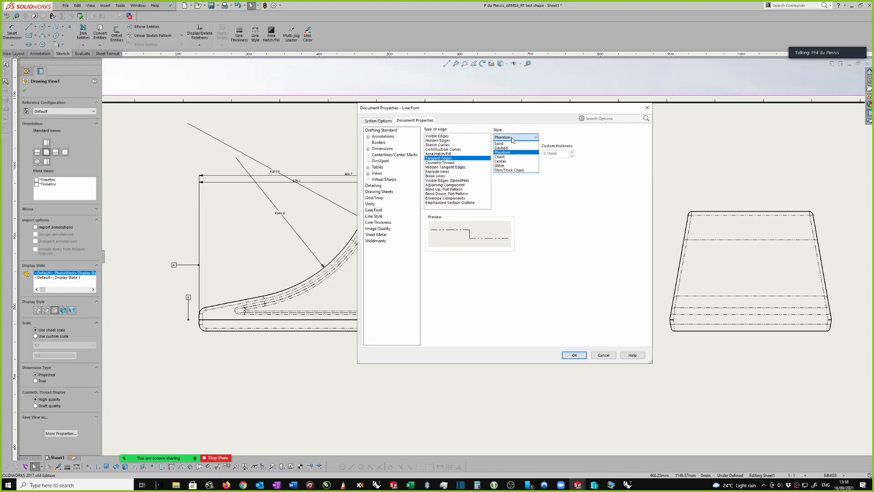
left_click(509, 149)
left_click(509, 137)
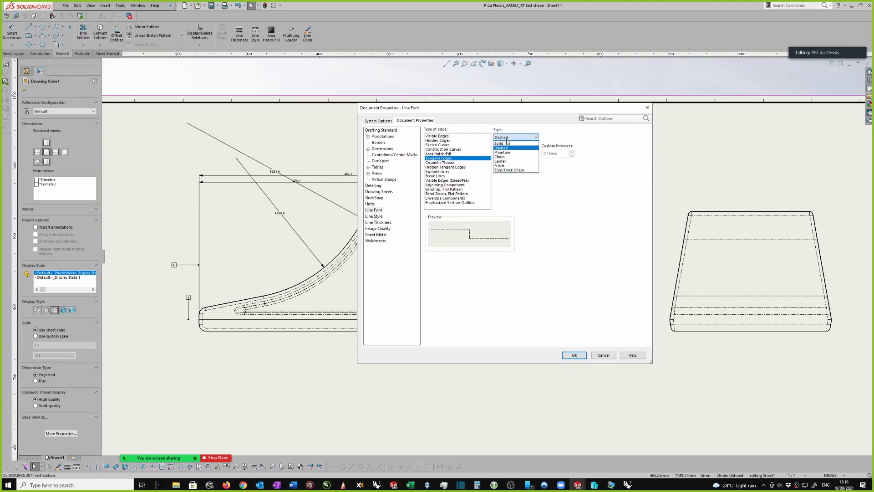
left_click(516, 153)
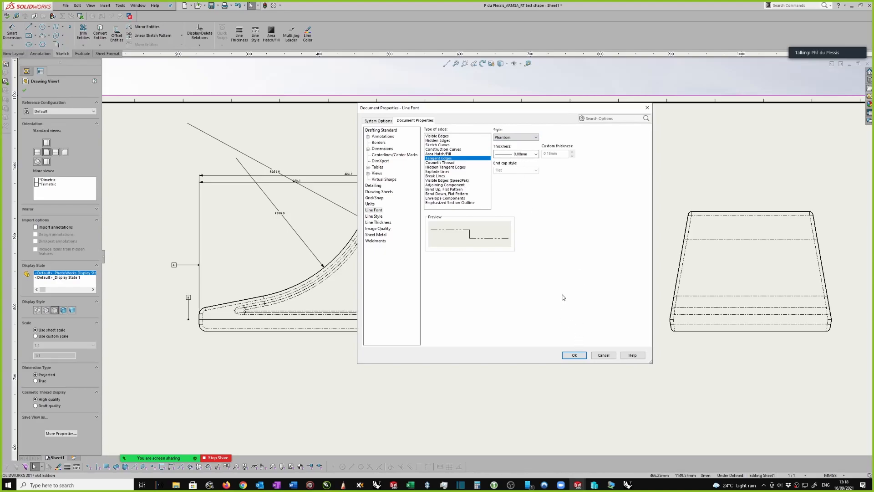
Save the modified ISO drafting standard to an external file in the Solidworks templates folder and accept the document properties
left_click(386, 132)
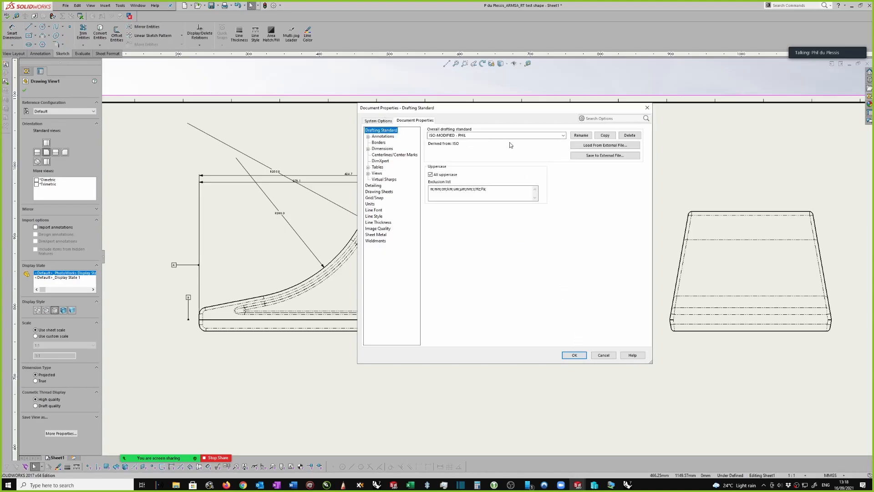
left_click(482, 135)
left_click(602, 155)
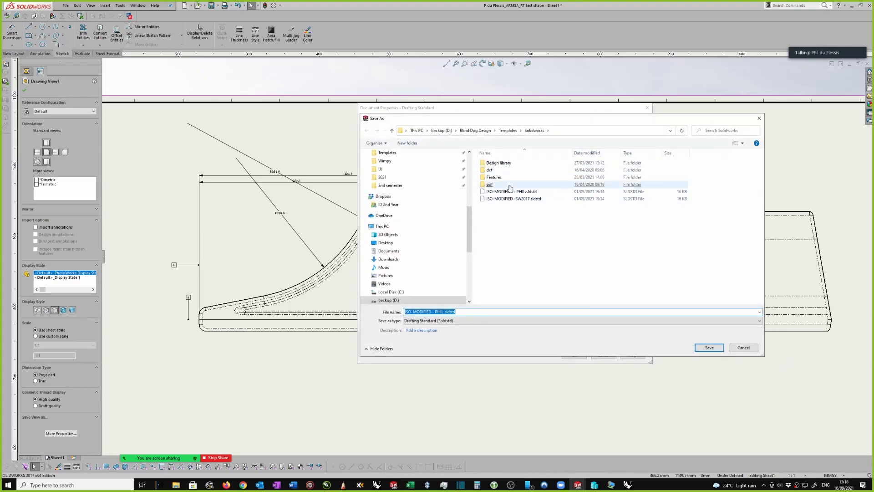
left_click(709, 347)
left_click(453, 243)
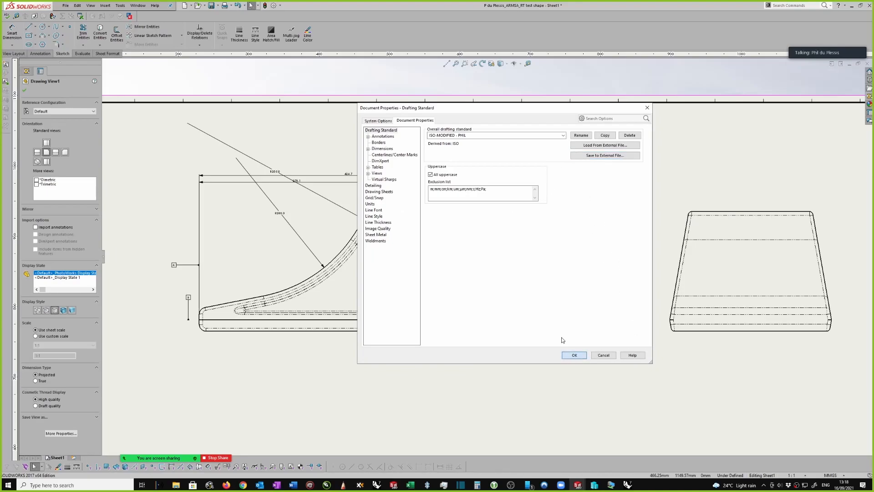
left_click(575, 355)
scroll(536, 238, "up", 1)
scroll(537, 239, "up", 1)
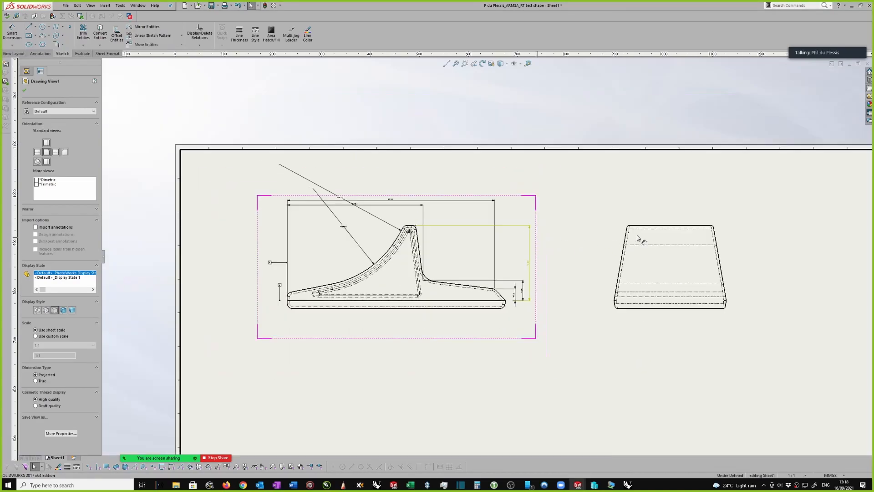
scroll(720, 264, "down", 1)
scroll(704, 260, "up", 1)
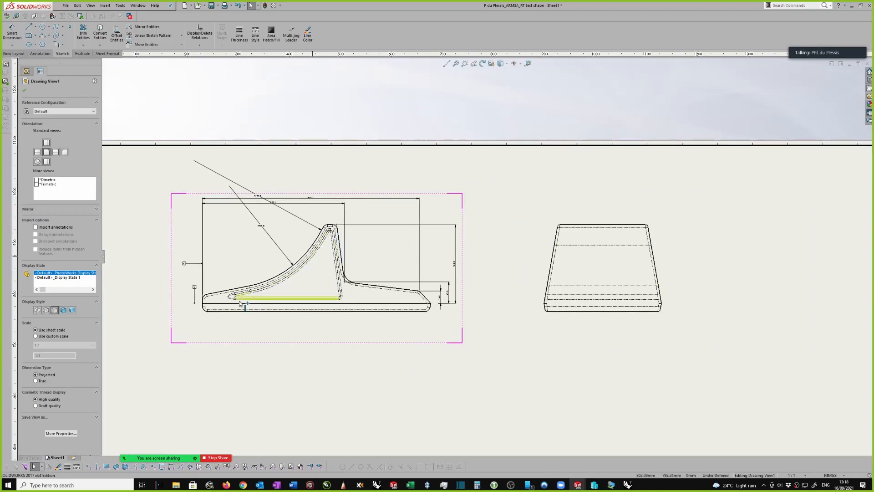
scroll(672, 249, "down", 1)
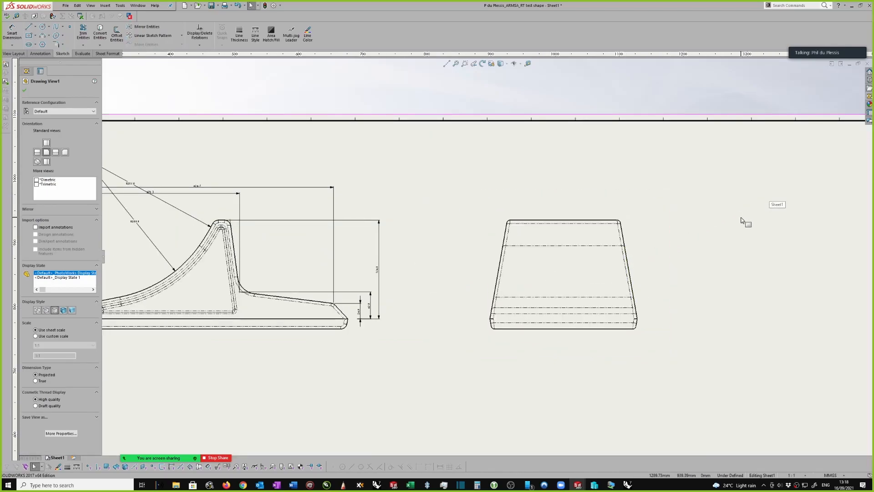
Create an auxiliary view from the right-hand sloping edge of the trapezoidal end view and place it to that view's right
left_click(22, 54)
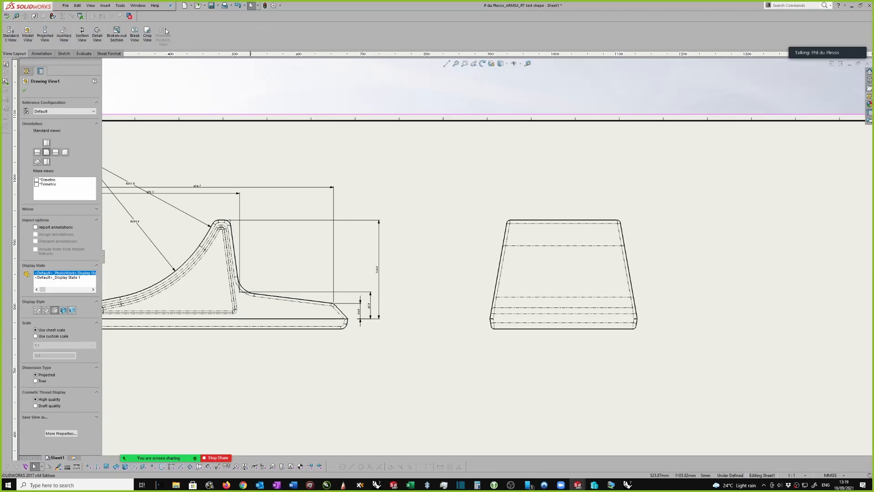
left_click(65, 36)
scroll(637, 265, "down", 3)
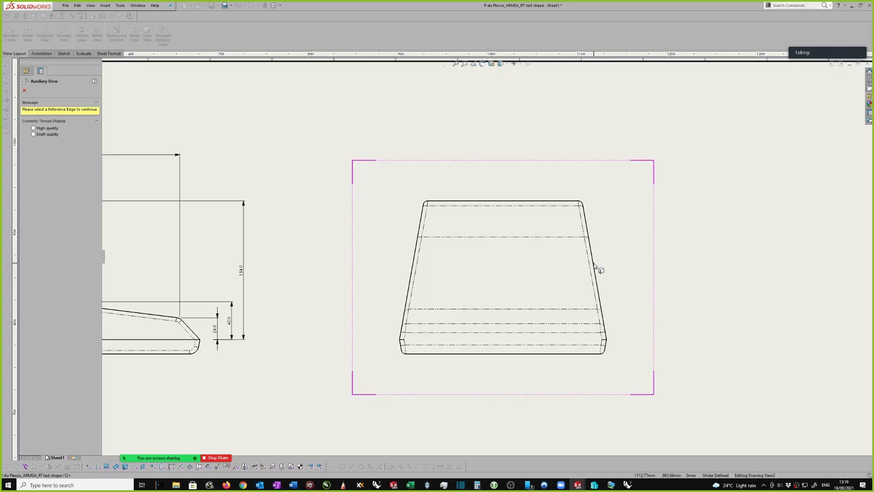
left_click(594, 265)
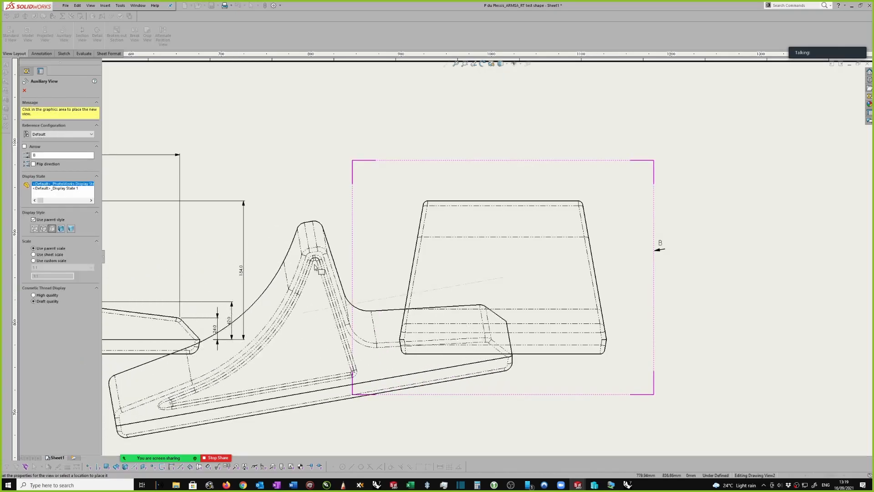
scroll(361, 247, "up", 2)
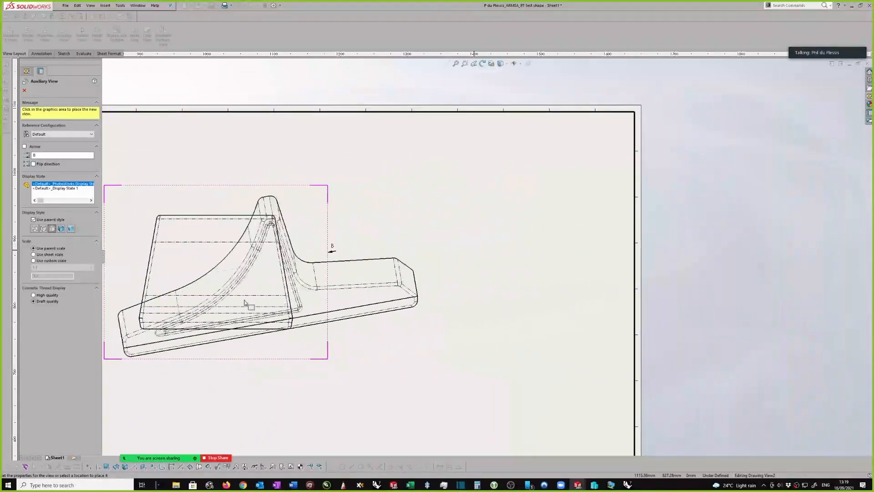
scroll(315, 263, "down", 2)
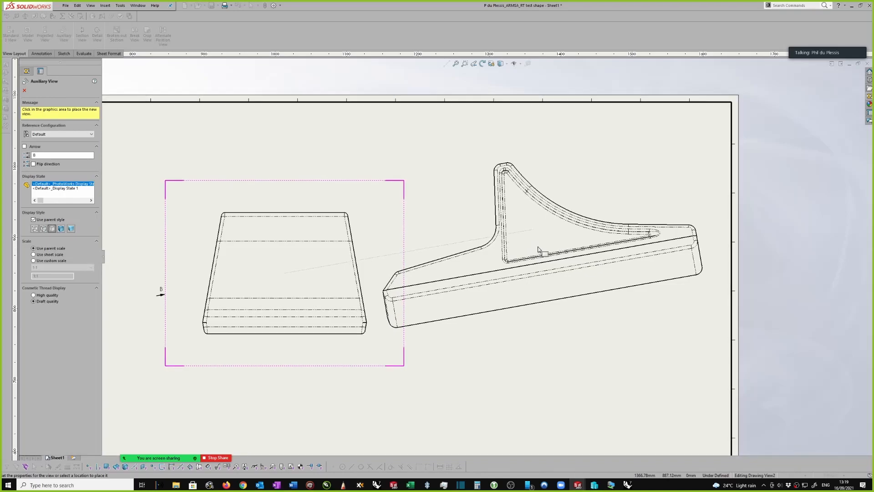
scroll(228, 319, "down", 2)
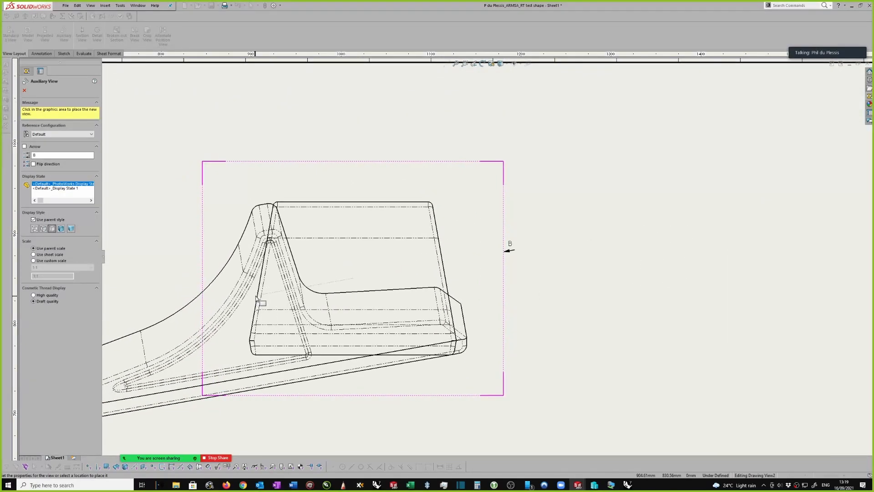
scroll(587, 203, "up", 2)
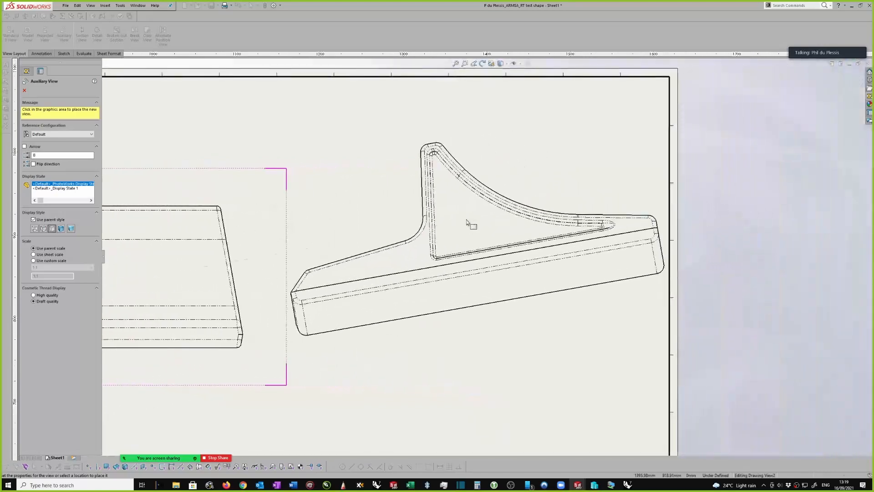
left_click(454, 219)
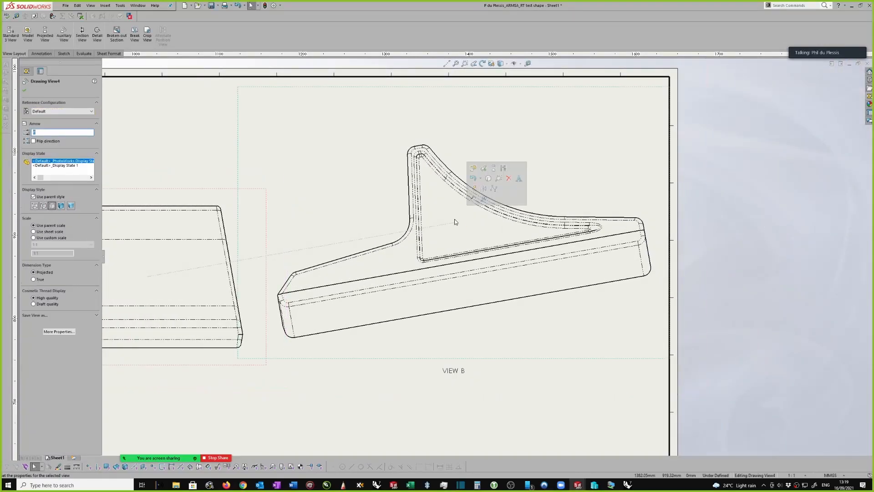
Move the trapezoidal end view closer to the dimensioned profile view, clear of the auxiliary view
scroll(464, 227, "up", 2)
scroll(465, 229, "up", 1)
scroll(302, 307, "down", 1)
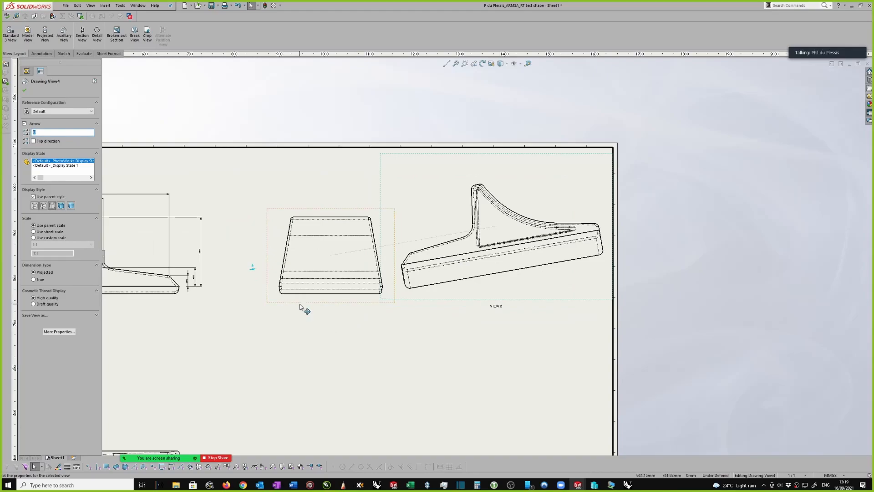
left_click_drag(297, 307, 265, 304)
scroll(565, 298, "down", 2)
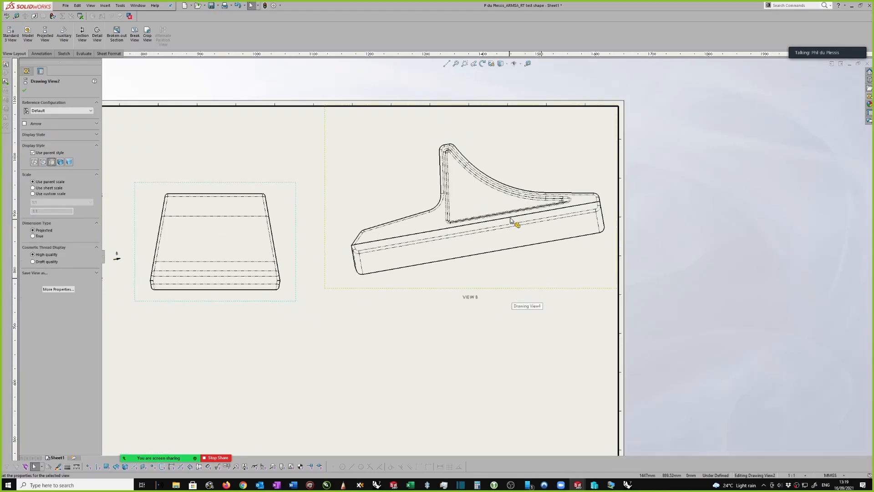
Break the auxiliary view's alignment with its parent and move it into the free area below the end view
left_click(497, 189)
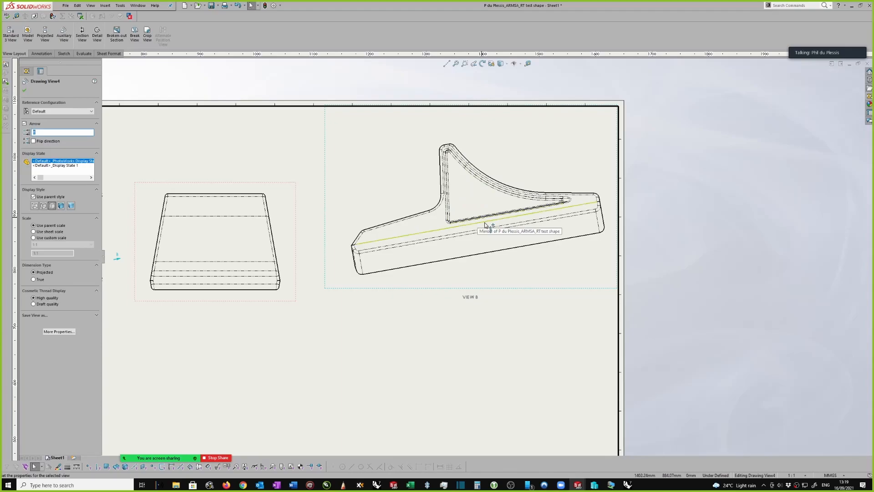
right_click(487, 292)
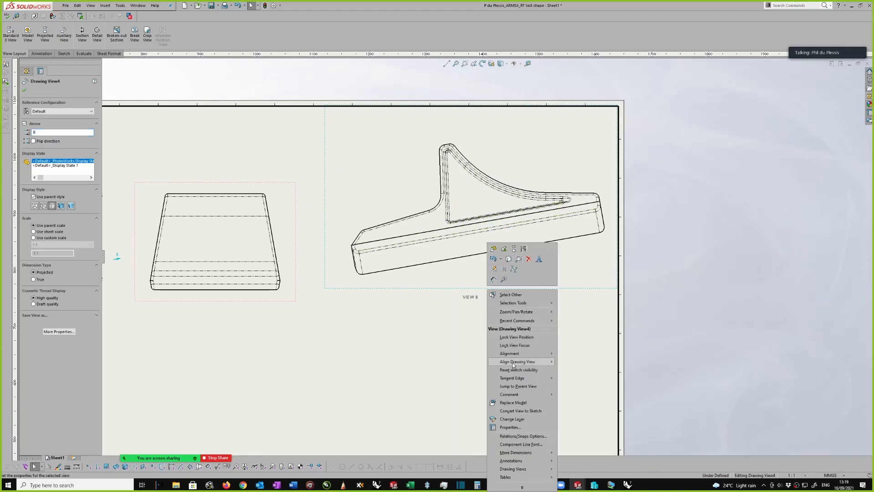
left_click(526, 273)
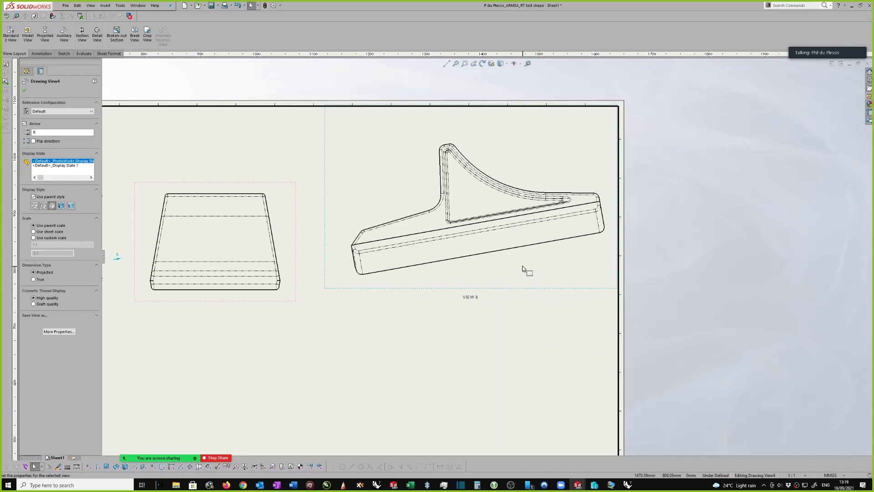
scroll(514, 281, "up", 3)
mouse_move(513, 279)
left_mouse_down()
mouse_move(517, 297)
mouse_move(455, 396)
left_mouse_up()
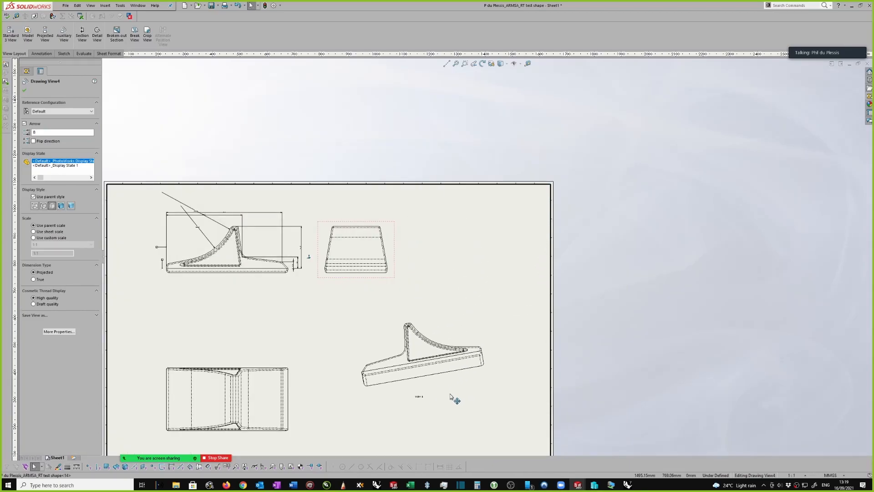
Rotate the auxiliary view by -10 degrees to level its base
scroll(452, 387, "down", 2)
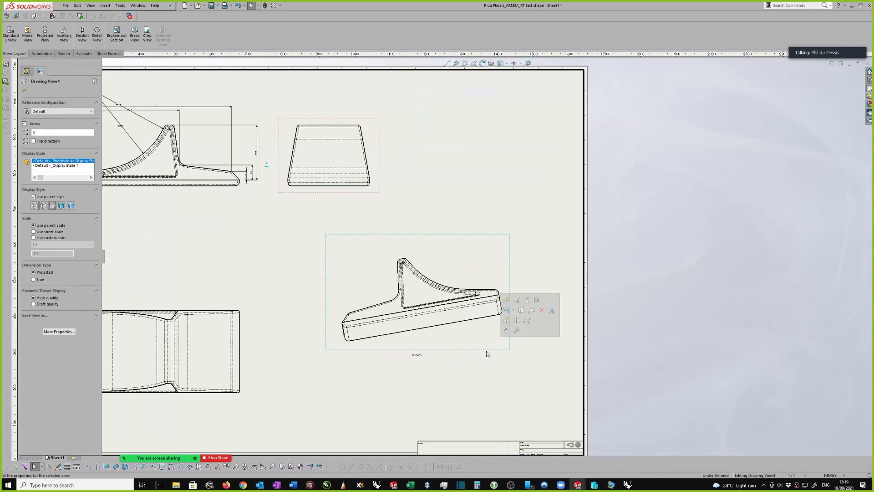
left_click(482, 64)
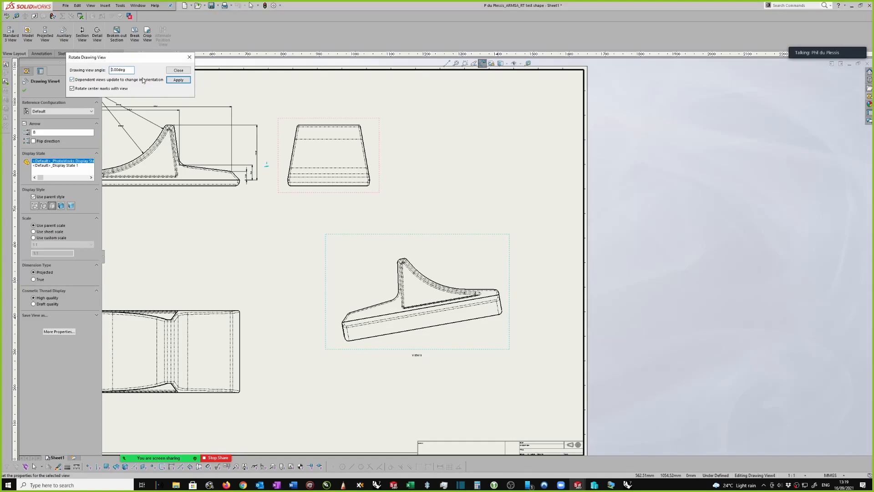
key("Return")
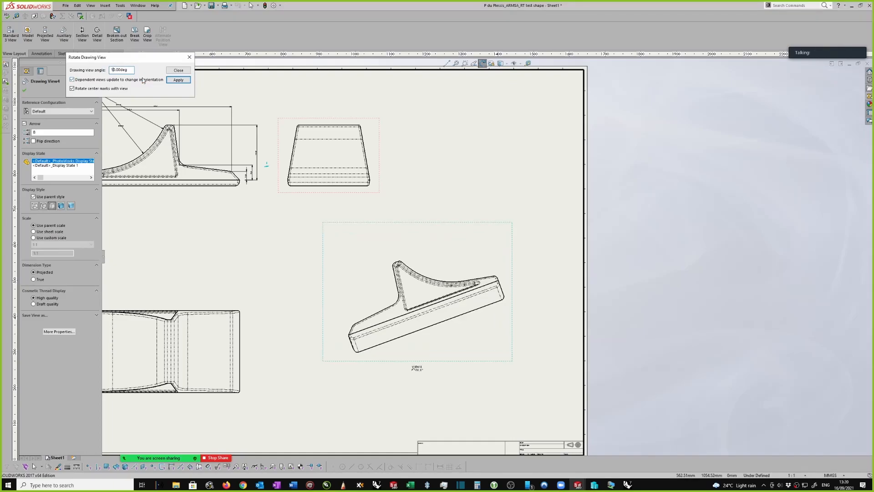
type("-")
key("Return")
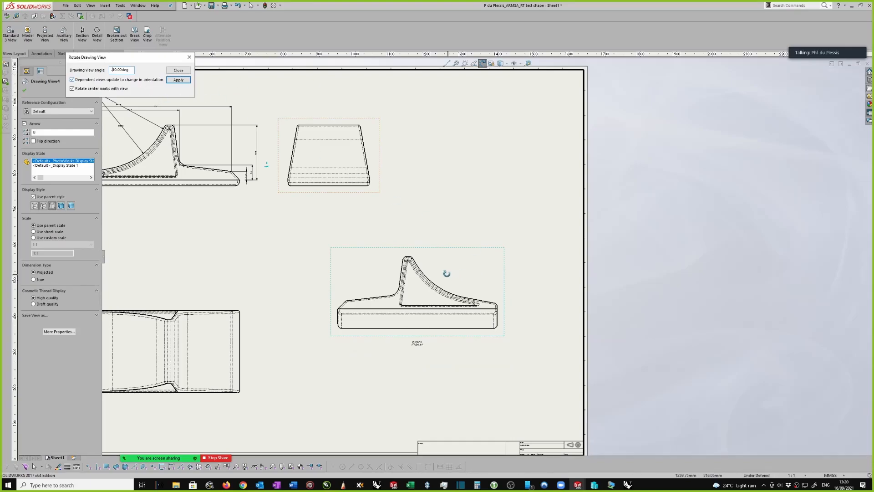
scroll(418, 295, "down", 1)
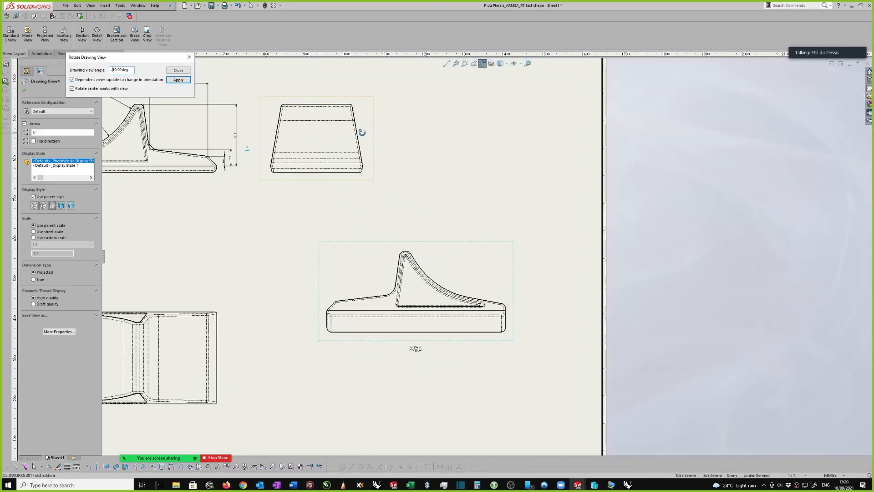
Finish rotating the auxiliary view and close its rotation settings
left_click(178, 70)
Try to dimension the right-hand sloping edge of the trapezoidal end view
scroll(398, 142, "down", 4)
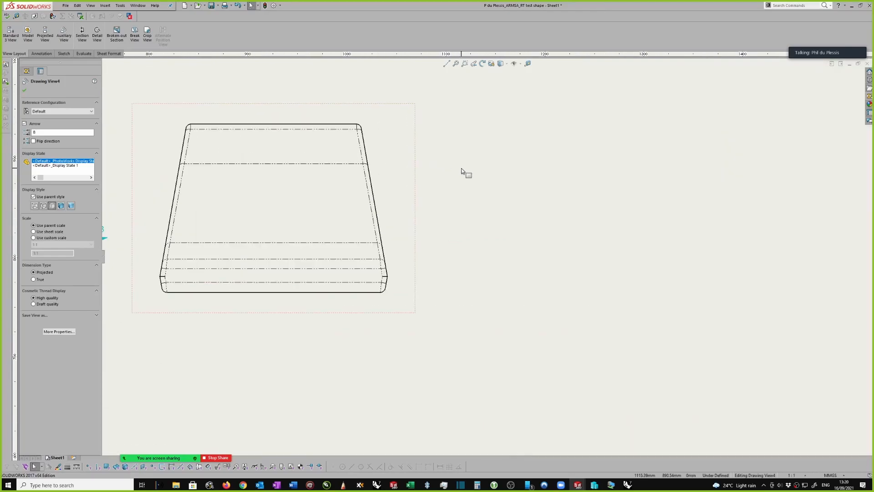
right_click_drag(460, 165, 458, 132)
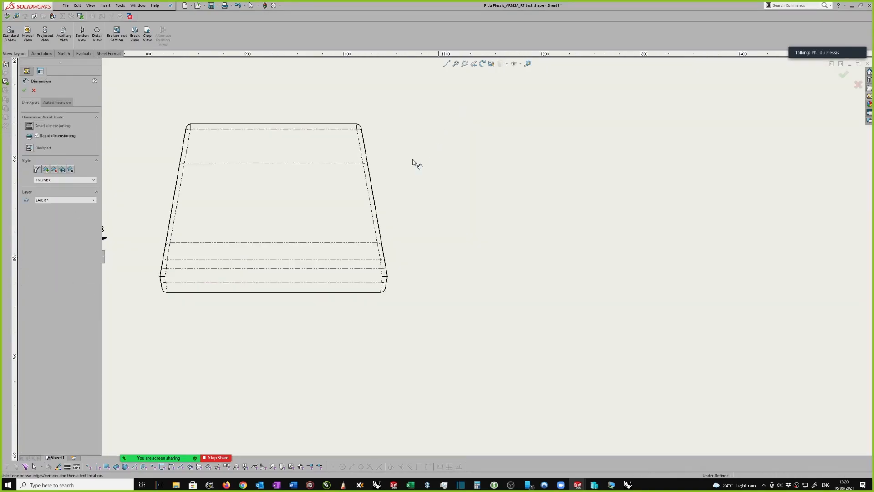
left_click(376, 206)
scroll(390, 259, "down", 2)
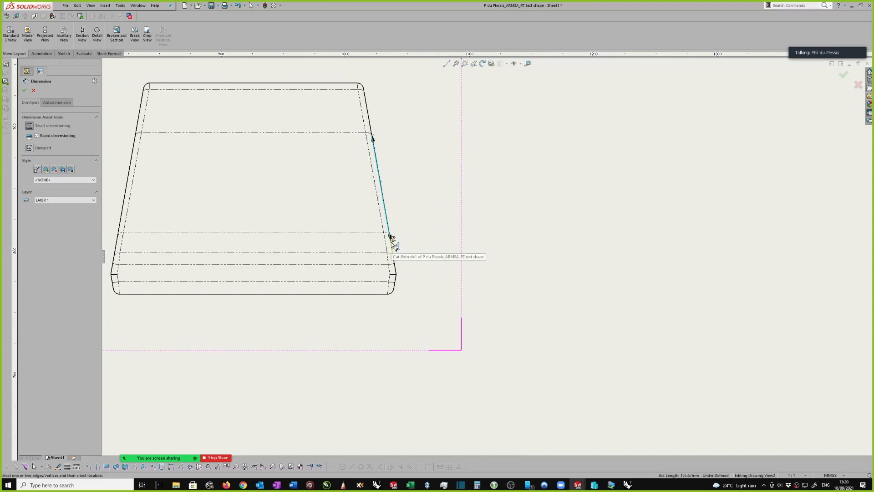
scroll(393, 244, "down", 3)
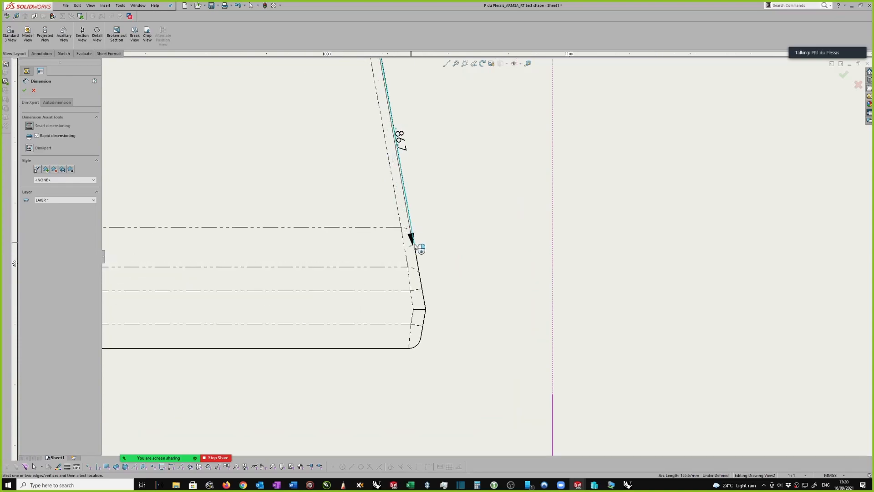
left_click(411, 246)
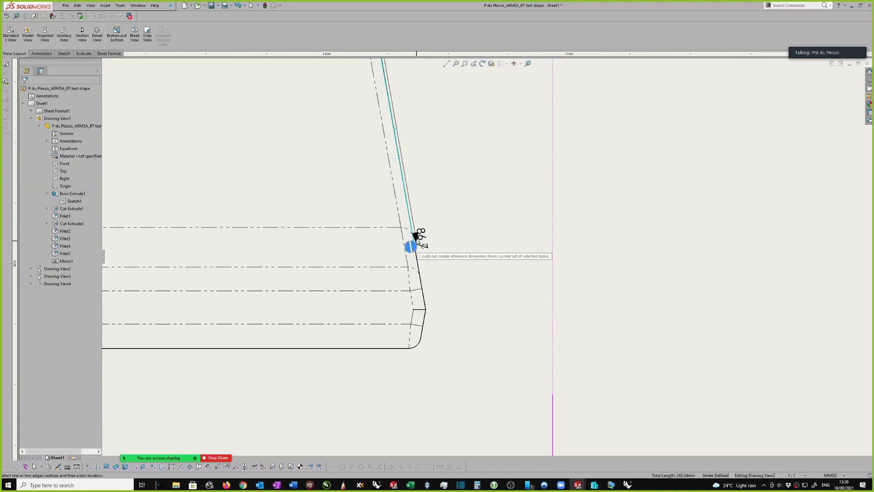
key("Escape")
scroll(426, 232, "up", 4)
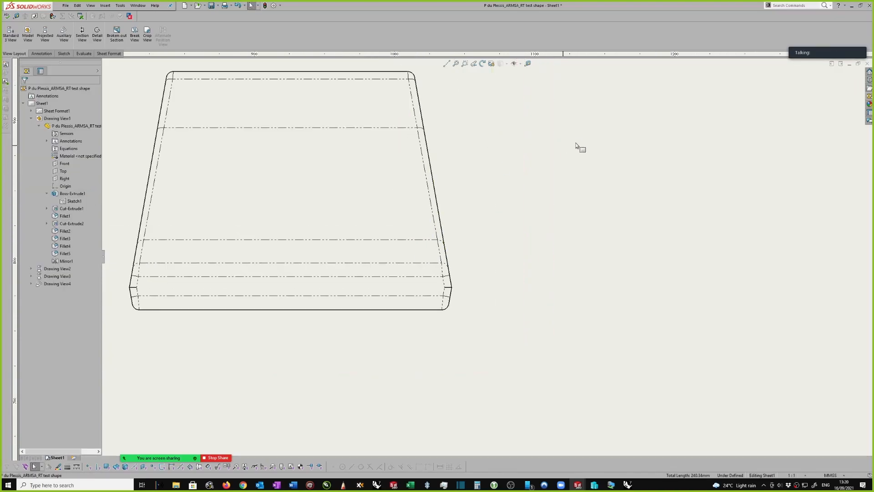
Sketch a near-vertical construction line about 59 mm long from the end view's right-hand sloping edge down past its base
key("s")
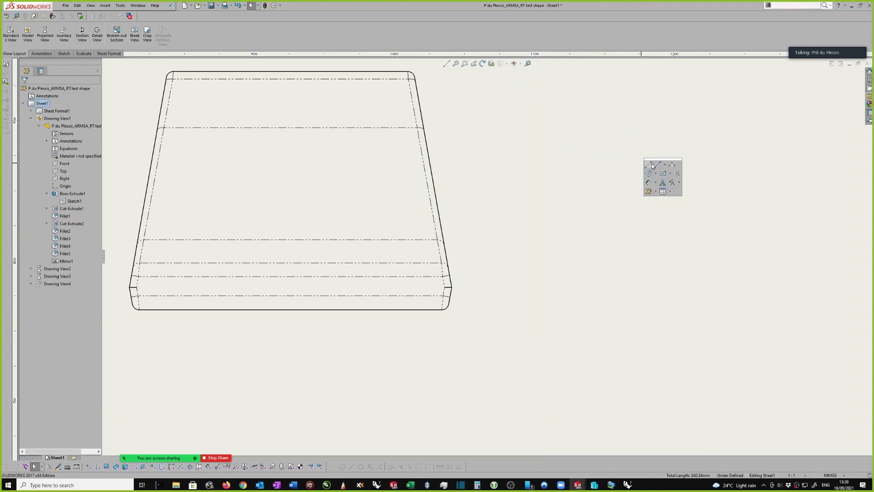
left_click(653, 164)
scroll(449, 251, "down", 2)
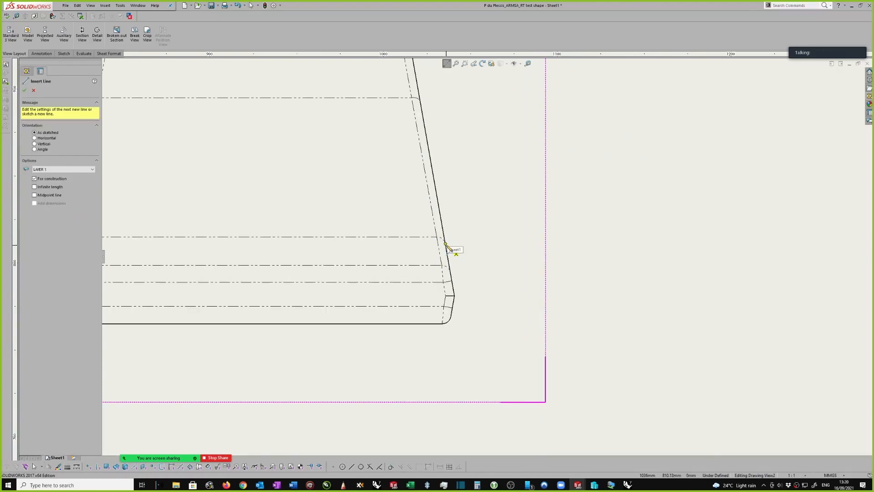
left_click(447, 244)
left_click(448, 347)
key("Escape")
Try to measure between the end view's right-hand sloping edge and the construction line
scroll(483, 283, "down", 1)
scroll(533, 66, "down", 1)
left_click(527, 63)
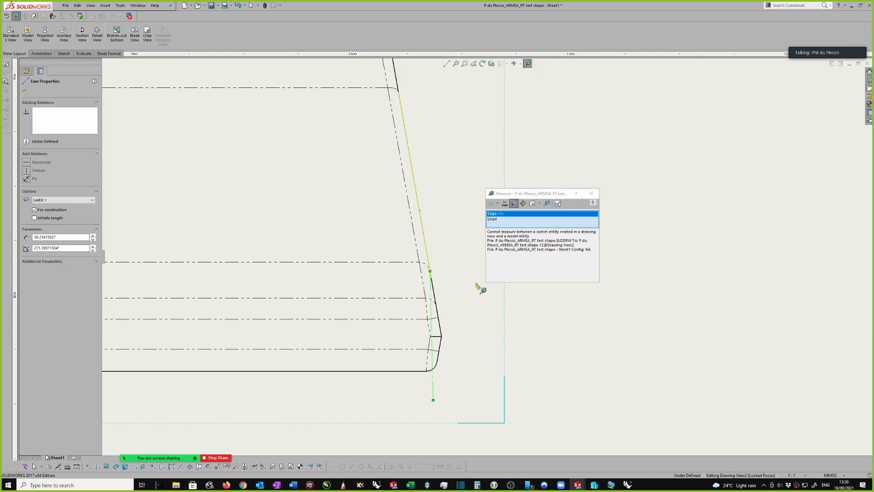
key("Escape")
Try to dimension the angle between the end view's right-hand sloping edge and the construction line
right_click_drag(564, 250, 563, 211)
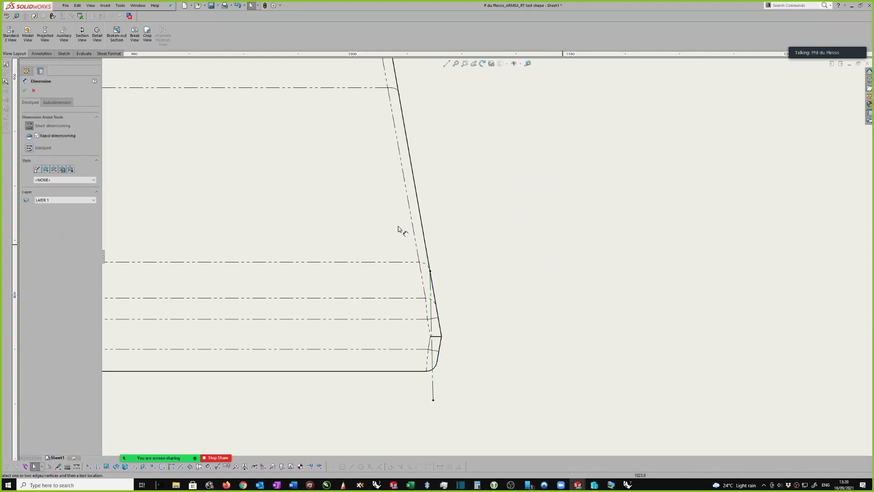
left_click(422, 223)
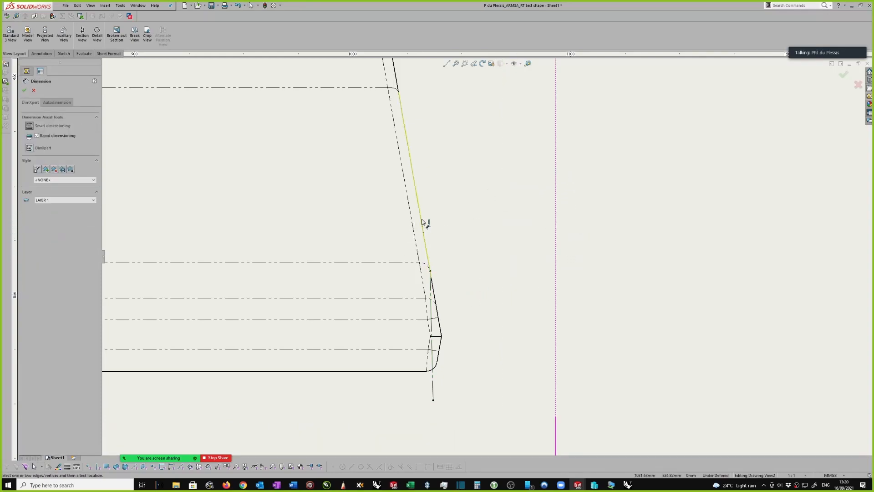
left_click(435, 377)
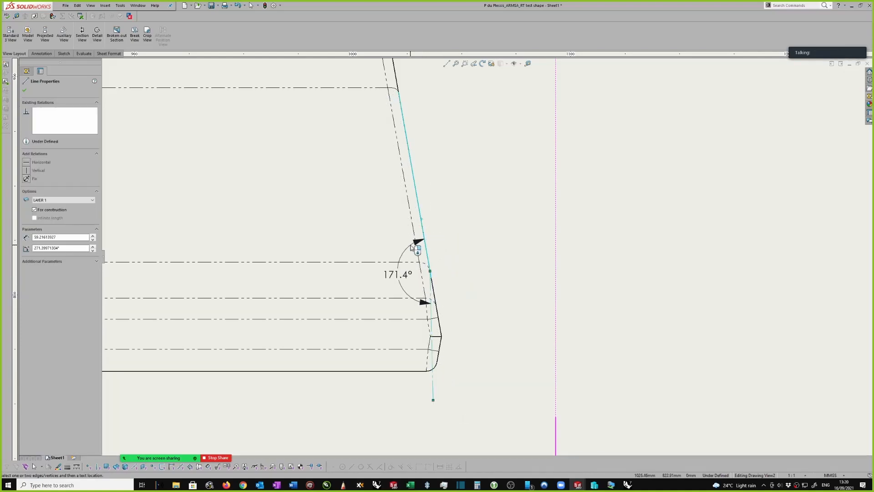
key("Escape")
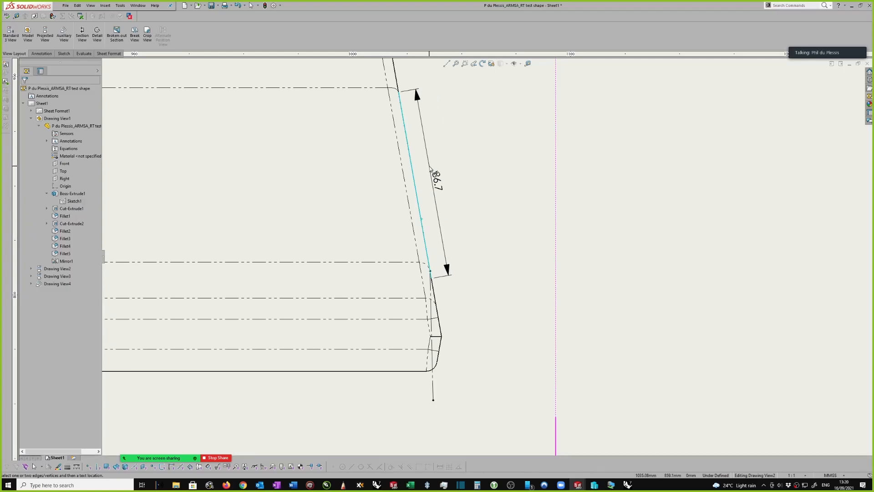
key("Escape")
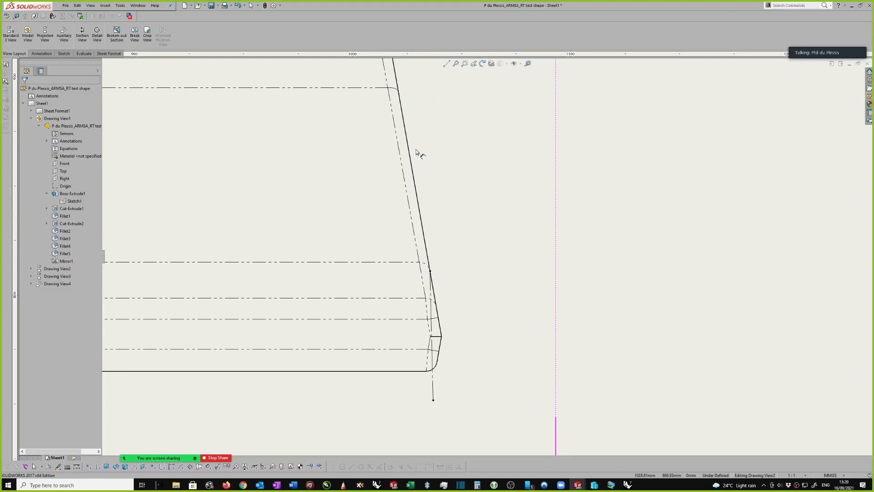
Delete the construction line at the end view's lower right corner
scroll(416, 154, "up", 4)
scroll(450, 349, "down", 3)
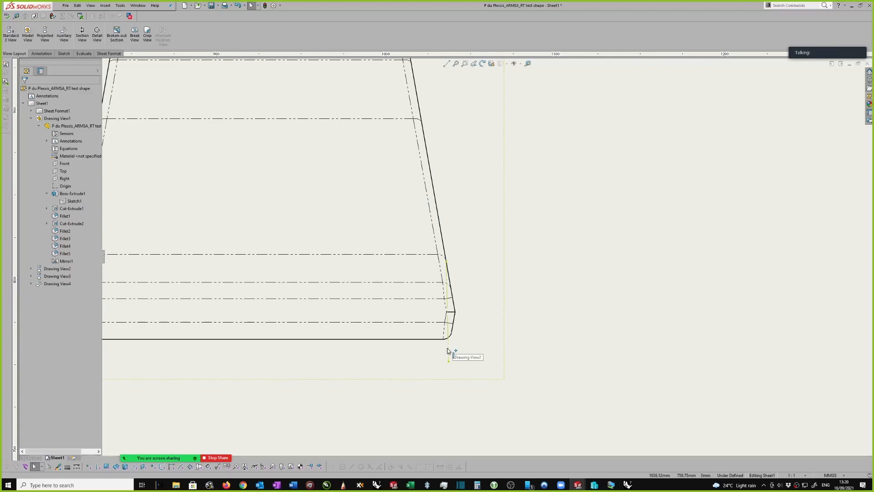
left_click(447, 350)
key("Escape")
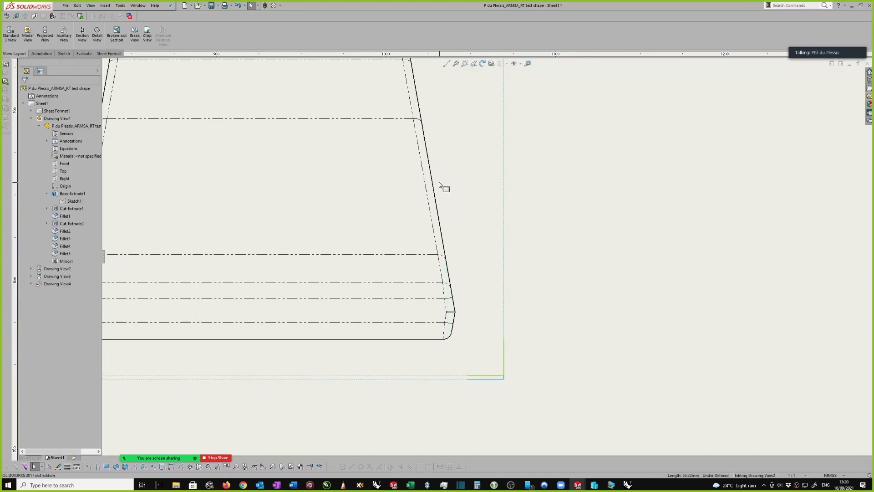
Collapse the first view's branch in the feature tree and expand the auxiliary view's branch down to its model features
scroll(448, 182, "up", 5)
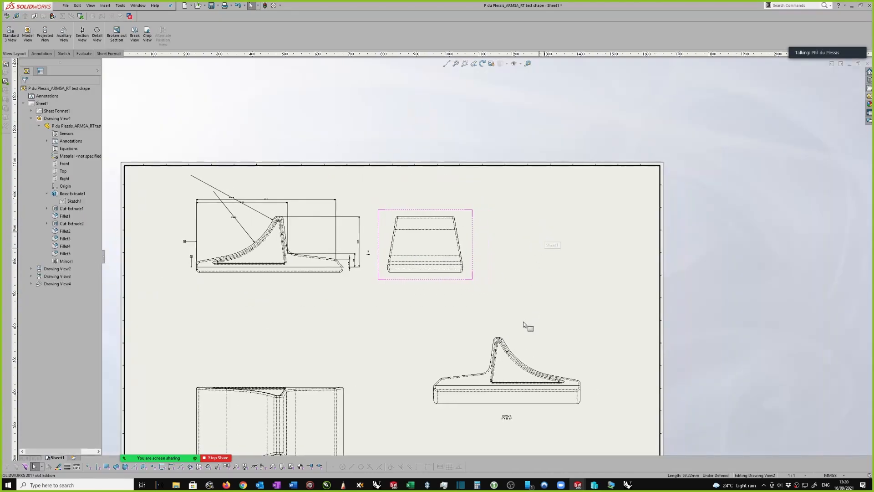
scroll(526, 326, "down", 6)
scroll(563, 235, "down", 4)
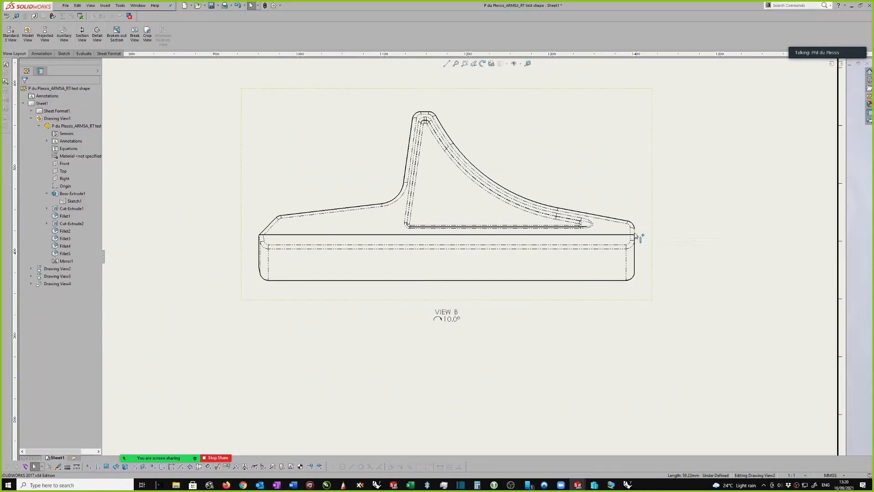
middle_click_drag(598, 185, 592, 186)
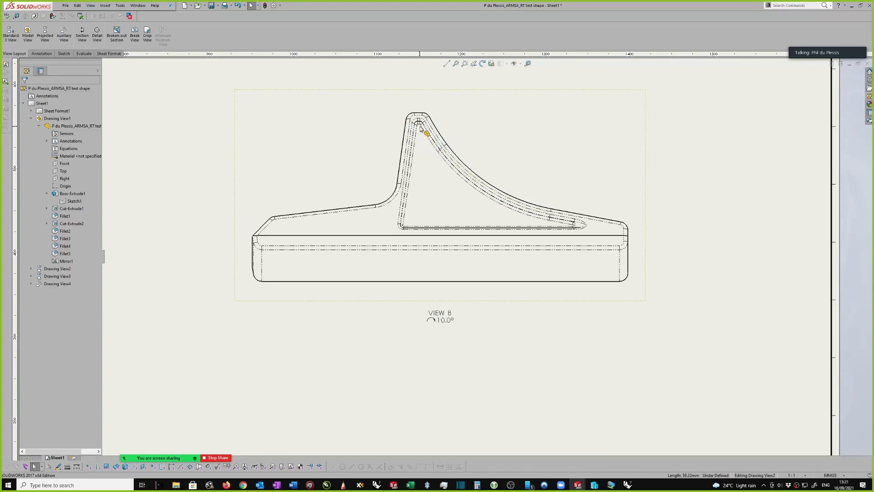
scroll(407, 132, "down", 1)
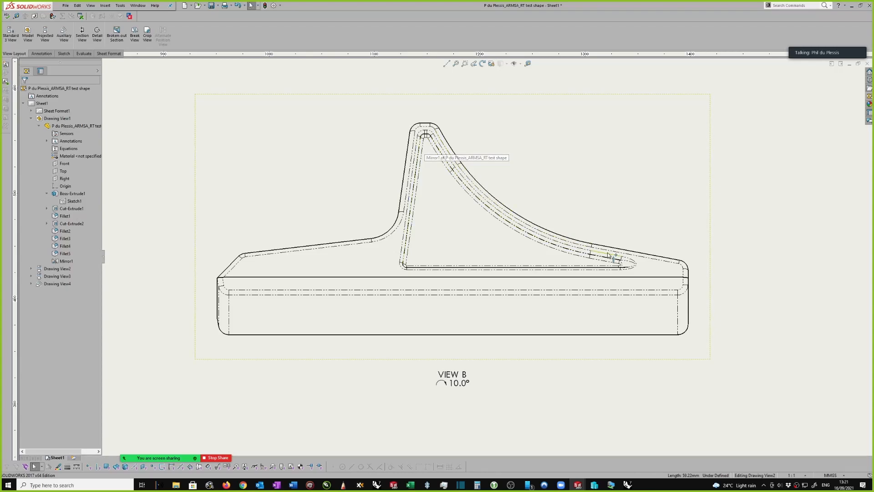
scroll(455, 151, "up", 2)
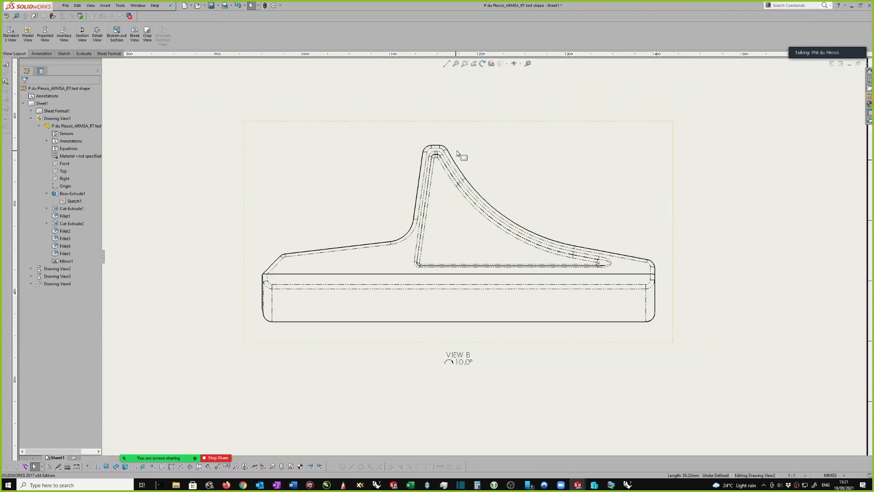
left_click(642, 179)
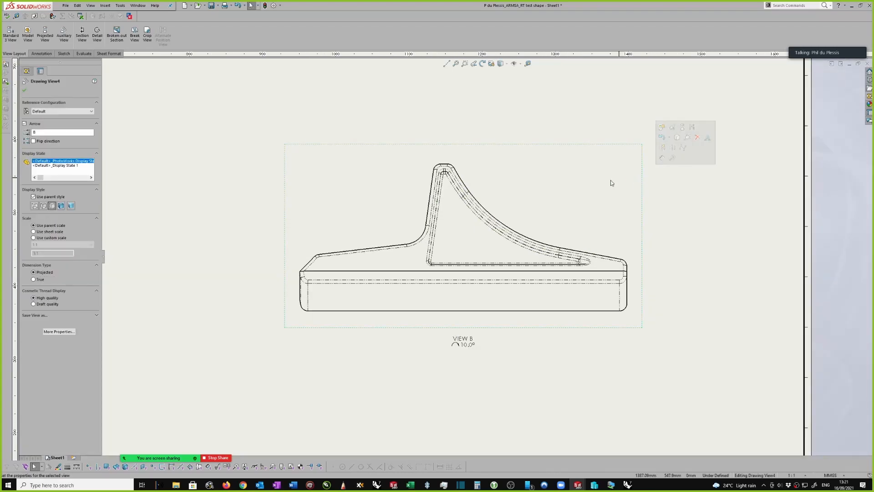
left_click(25, 91)
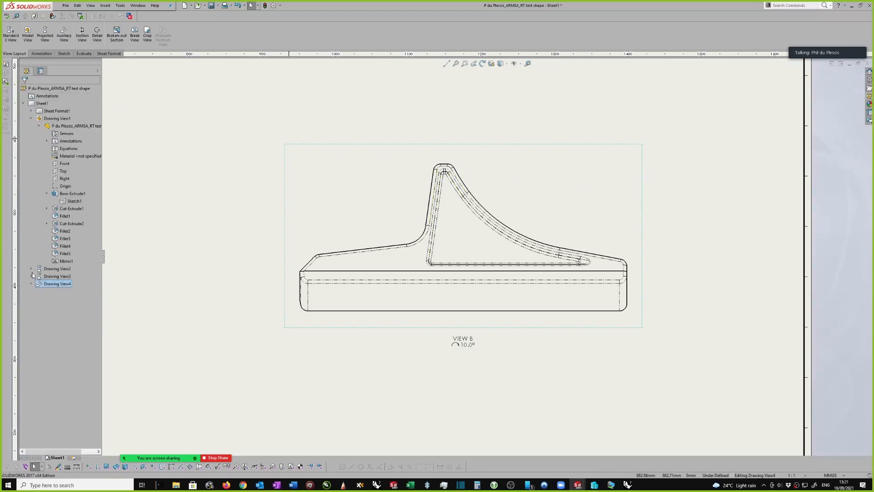
left_click(31, 119)
left_click(31, 140)
left_click(39, 148)
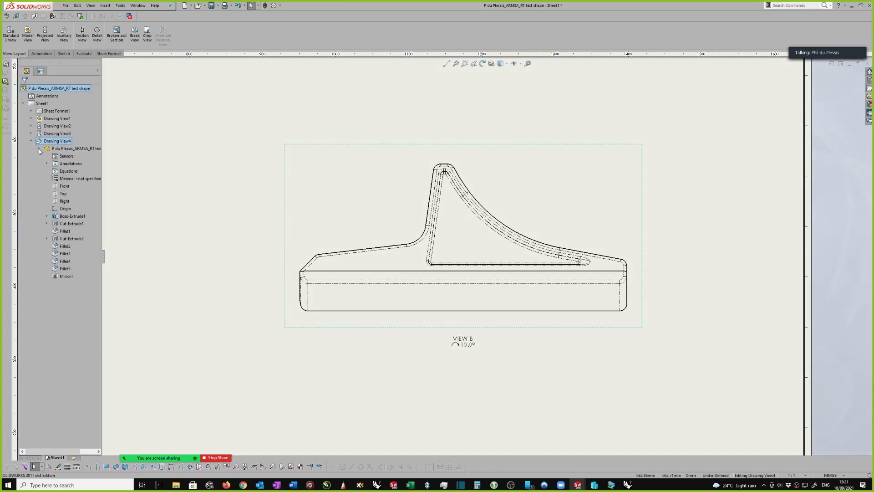
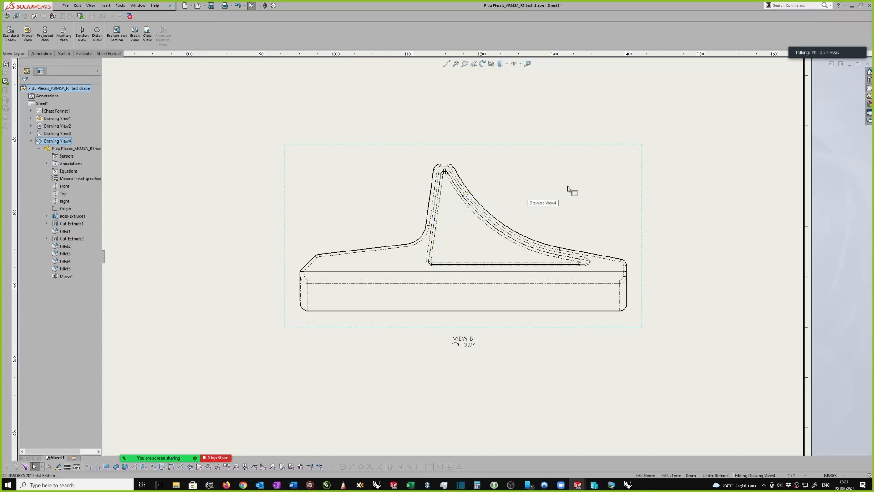
Expand Boss-Extrude1 under the auxiliary view and highlight its Sketch1 profile in View B
left_click(46, 217)
left_click(76, 218)
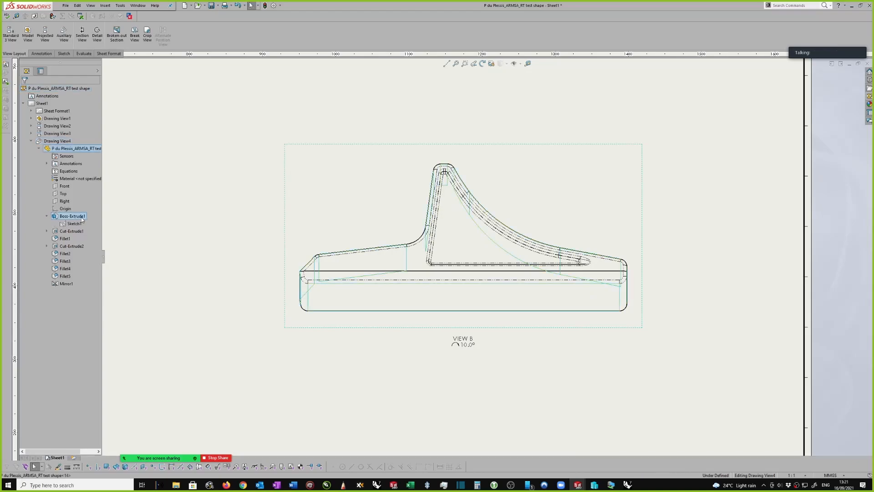
left_click(75, 224)
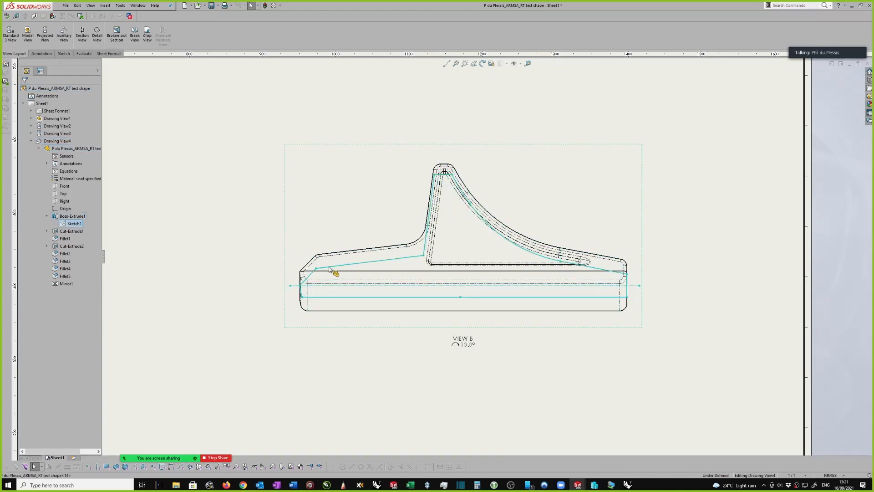
key("z")
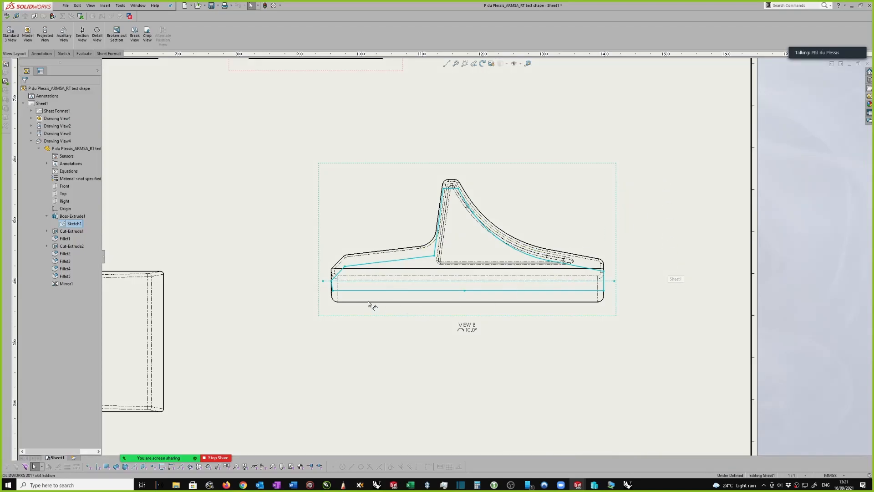
Dimension the overall width of View B between its two vertical side edges, placing the dimension below the view label
right_click_drag(369, 303, 368, 291)
left_click(332, 286)
left_click(605, 277)
left_click(486, 348)
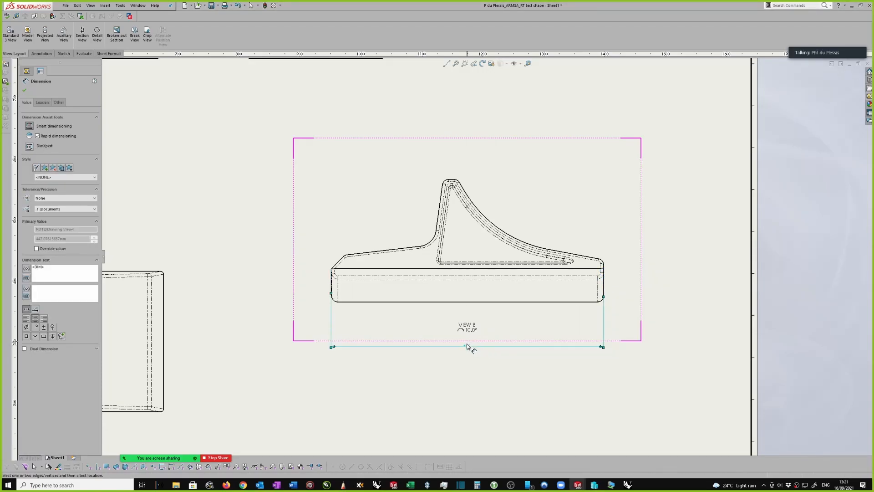
mouse_move(486, 325)
left_click(171, 238)
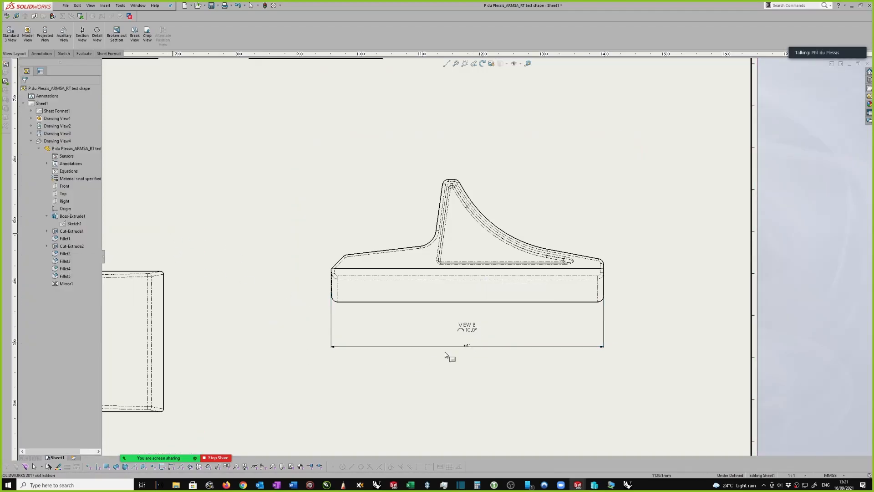
Delete the overall width dimension below View B
left_click(465, 347)
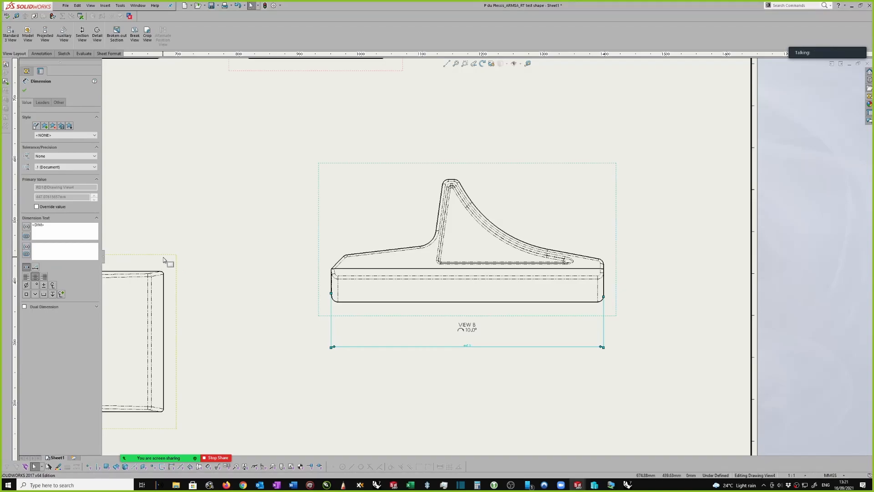
left_click(191, 273)
left_click(476, 347)
key("Delete")
Dimension the true radius of the right-hand fillet at the top of View B's peak
scroll(610, 270, "down", 2)
scroll(395, 160, "down", 2)
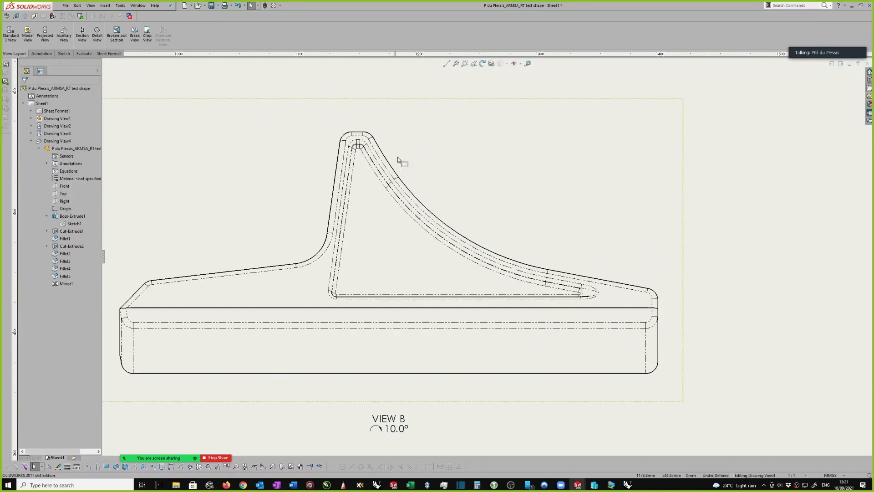
right_click_drag(412, 129, 405, 81)
scroll(378, 113, "down", 1)
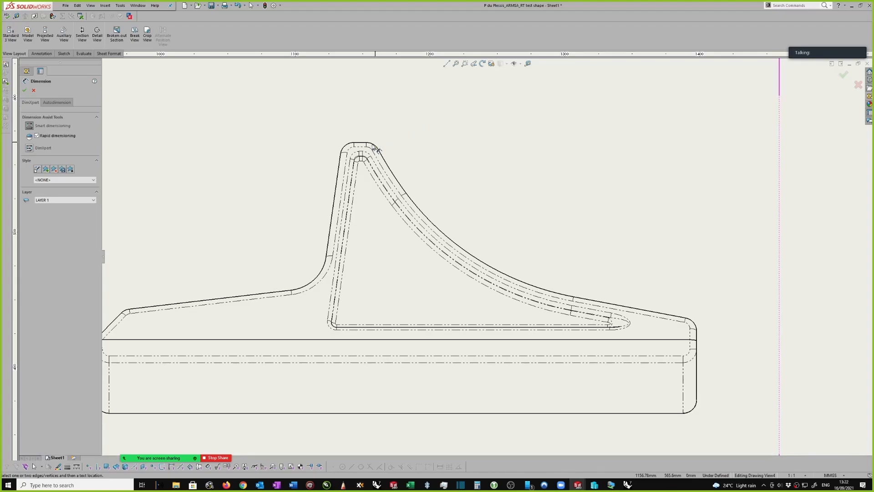
left_click(374, 146)
left_click(423, 112)
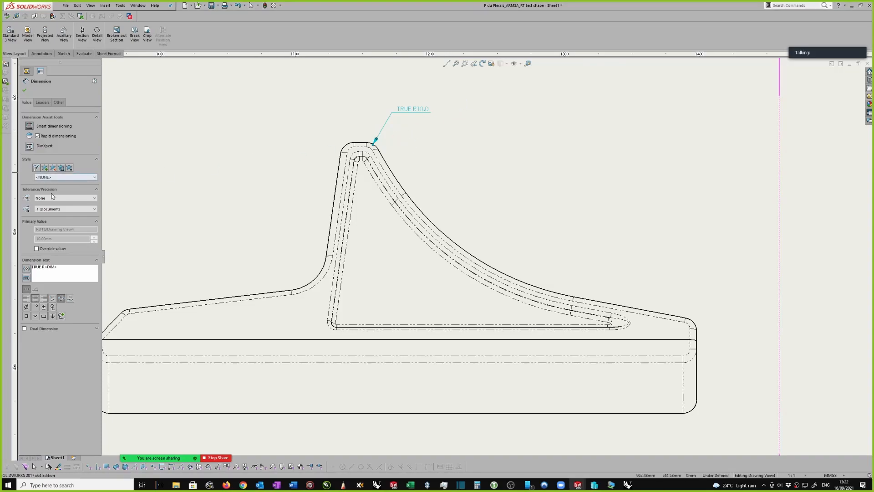
key("Escape")
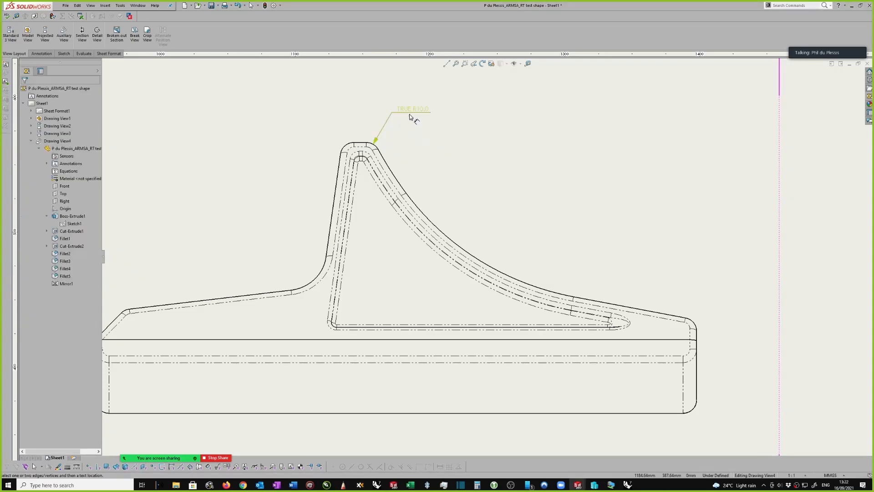
Delete the radius dimension at the top of View B's peak
left_click(409, 111)
key("Delete")
scroll(417, 138, "up", 1)
scroll(468, 209, "up", 6)
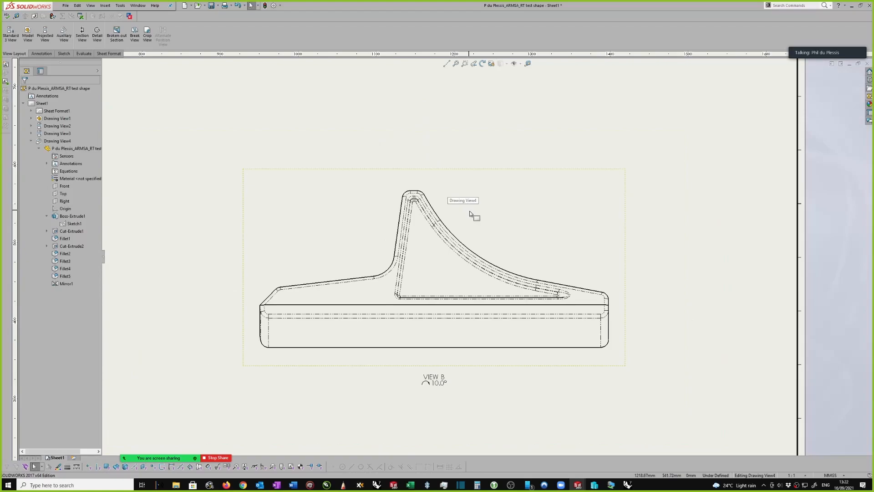
Inspect the properties of the front view's middle height dimension, measured to the virtual sharp at the inner corner
scroll(308, 282, "down", 5)
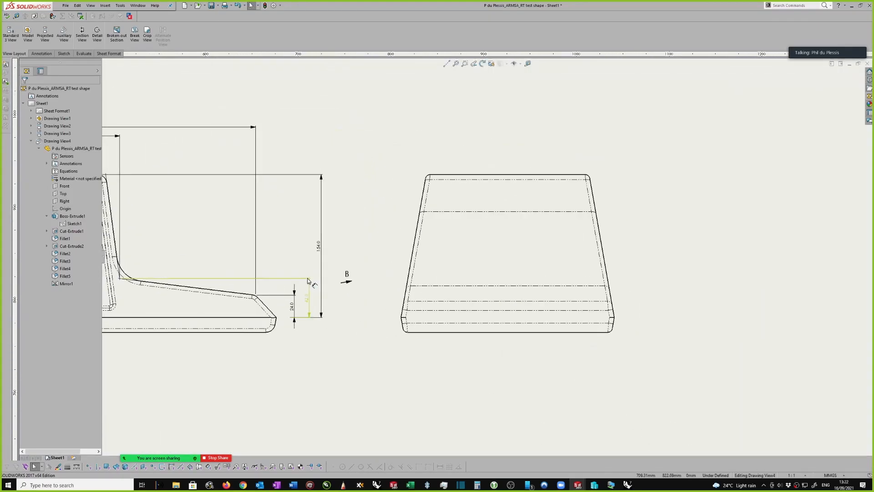
left_click(314, 300)
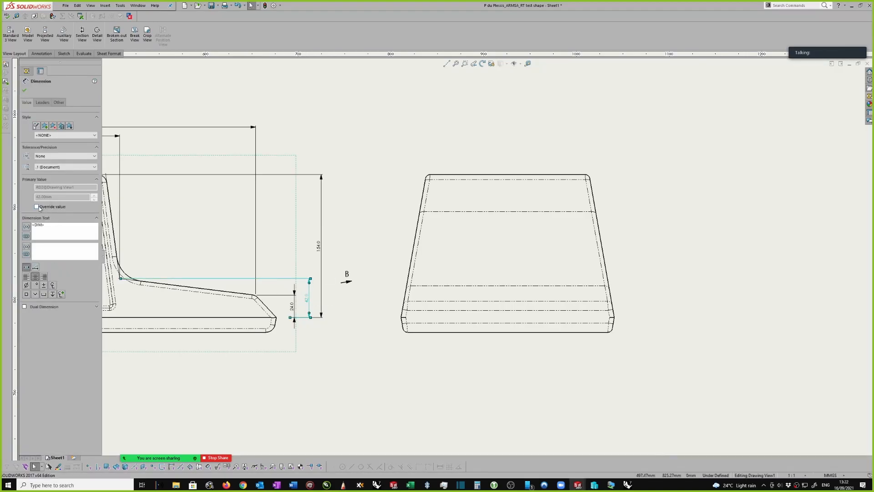
left_click(332, 216)
scroll(332, 219, "up", 3)
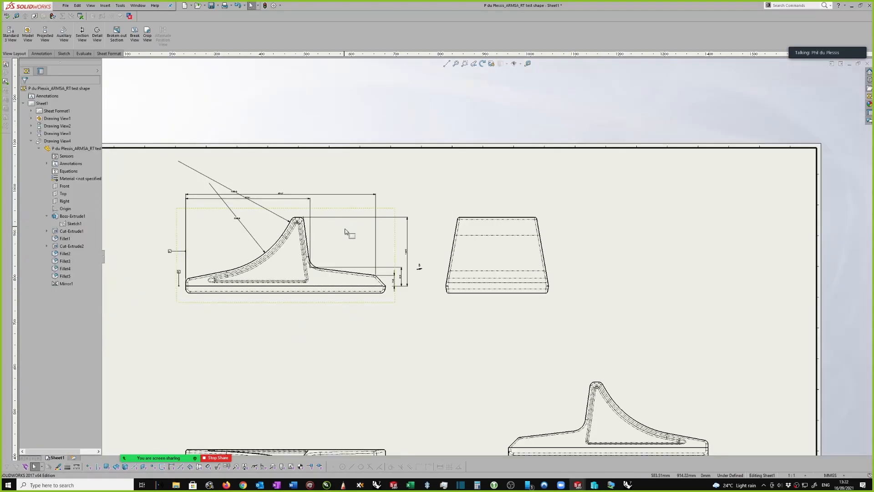
scroll(332, 222, "up", 1)
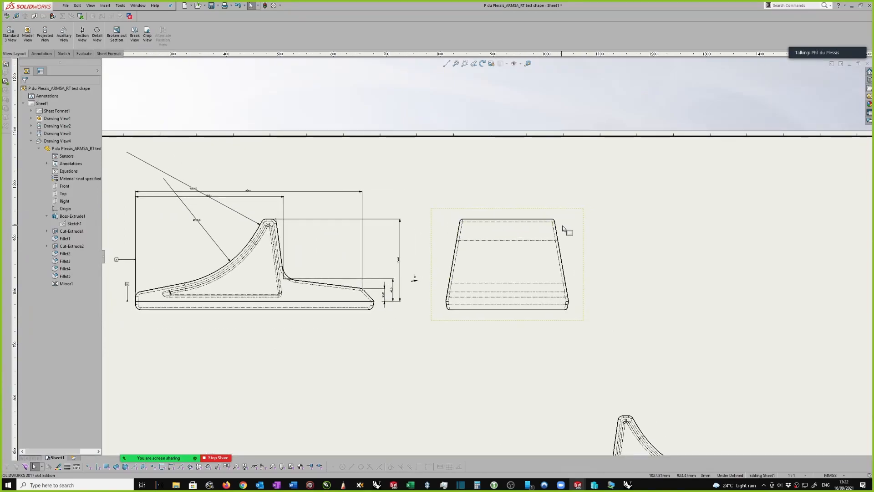
Check the auxiliary view's display and dimension type properties, leaving them as they are
scroll(571, 253, "down", 5)
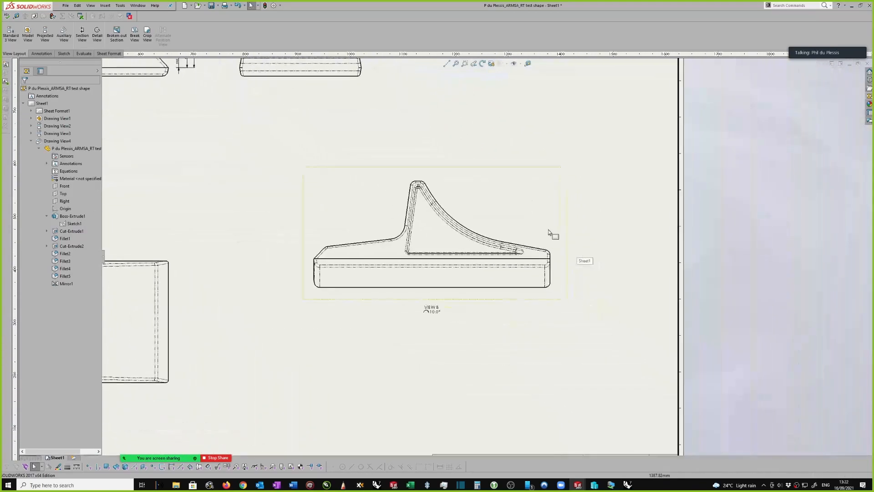
scroll(566, 230, "down", 2)
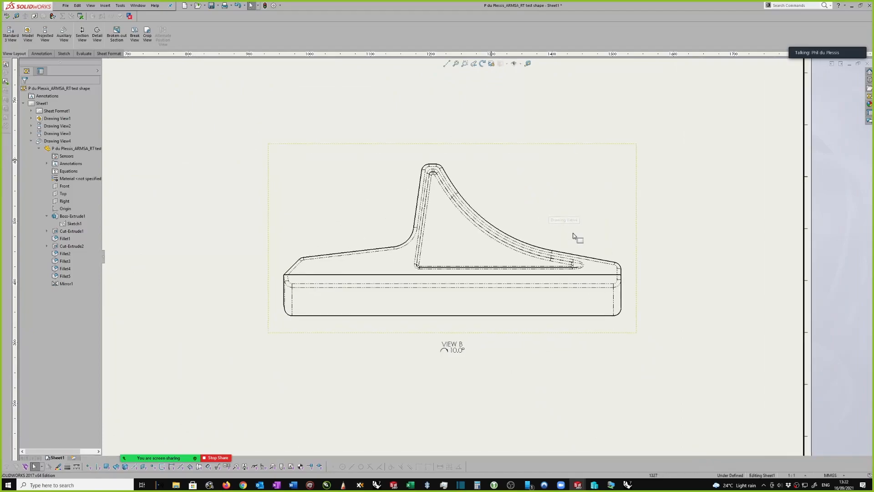
scroll(658, 245, "down", 1)
left_click(629, 220)
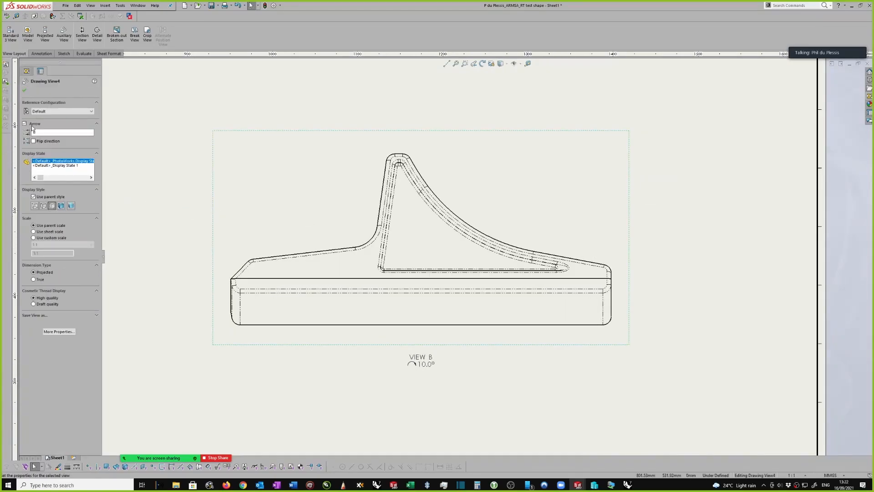
left_click(24, 91)
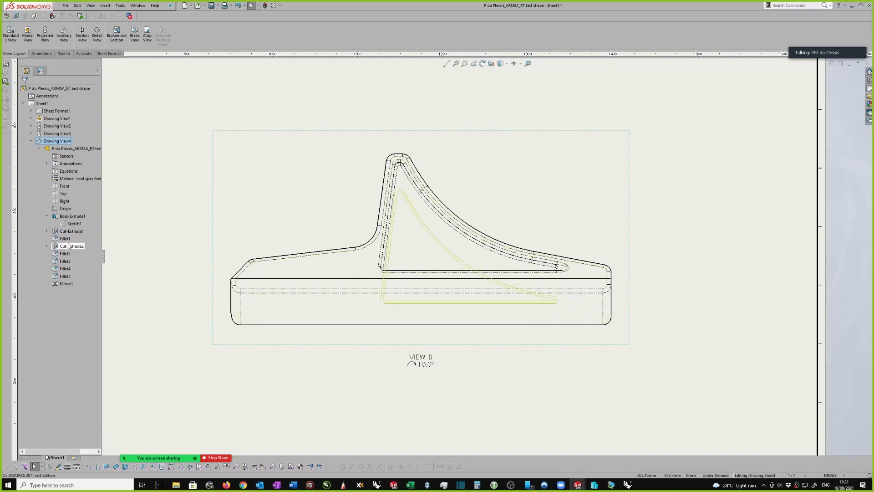
Expand Cut-Extrude2 and Cut-Extrude1 under the auxiliary view and show Sketch3 in View B
left_click(47, 246)
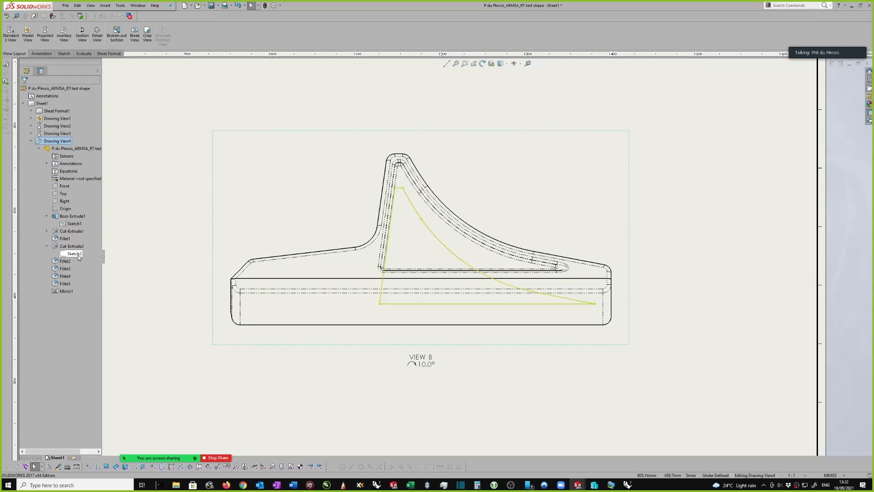
left_click(47, 231)
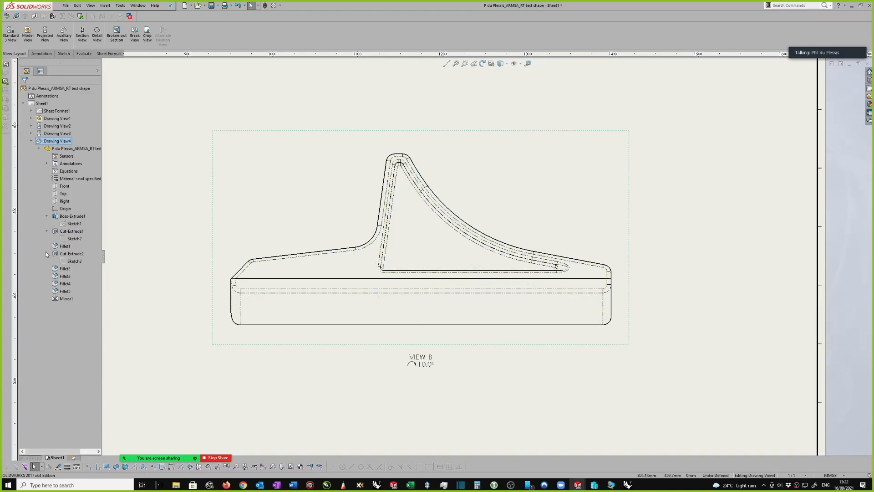
left_click(75, 263)
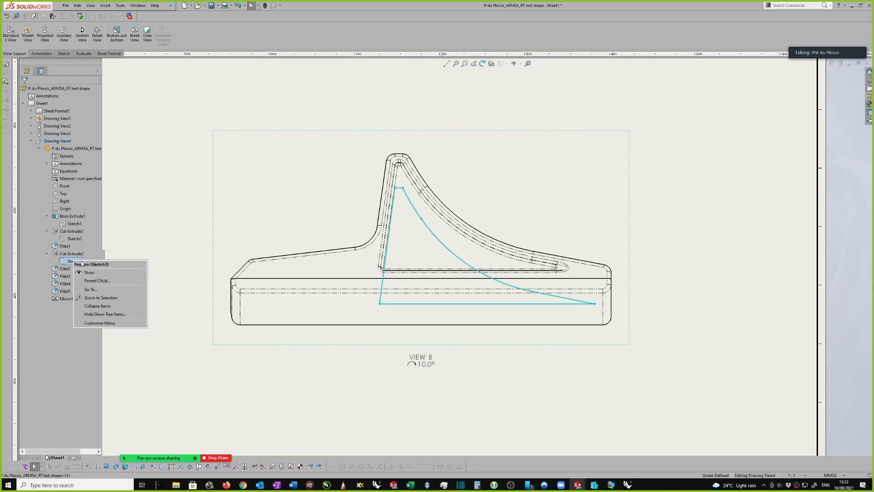
Hide the body of Cut-Extrude2 in the auxiliary view so only the sketch is displayed
right_click(76, 255)
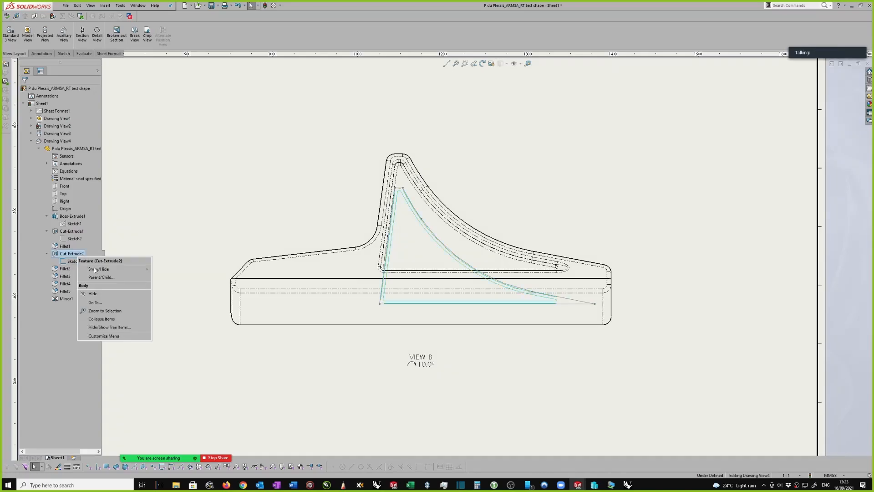
left_click(92, 294)
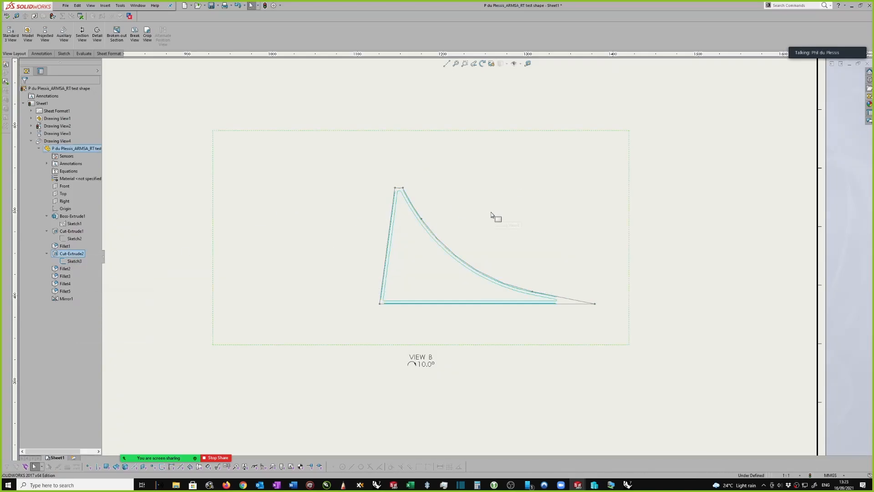
scroll(483, 215, "down", 1)
left_click(458, 236)
scroll(620, 287, "up", 1)
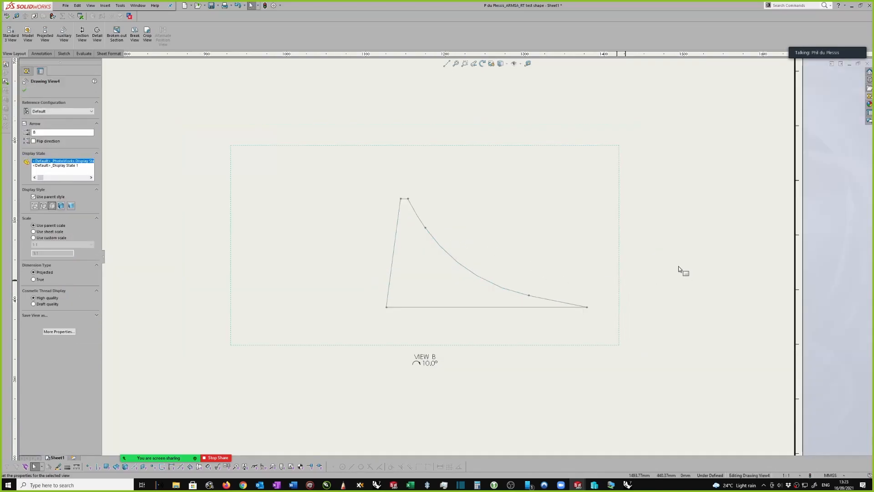
right_click_drag(680, 269, 679, 199)
scroll(572, 290, "down", 1)
key("z")
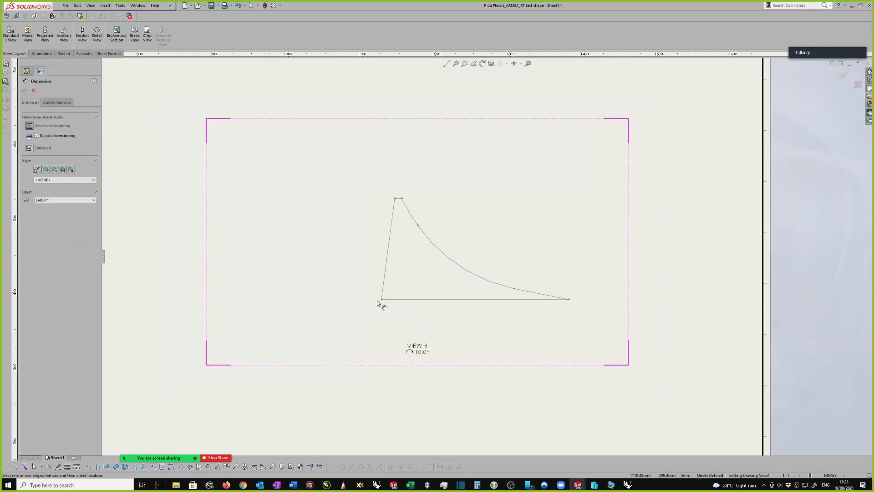
scroll(330, 302, "down", 1)
scroll(287, 257, "up", 2)
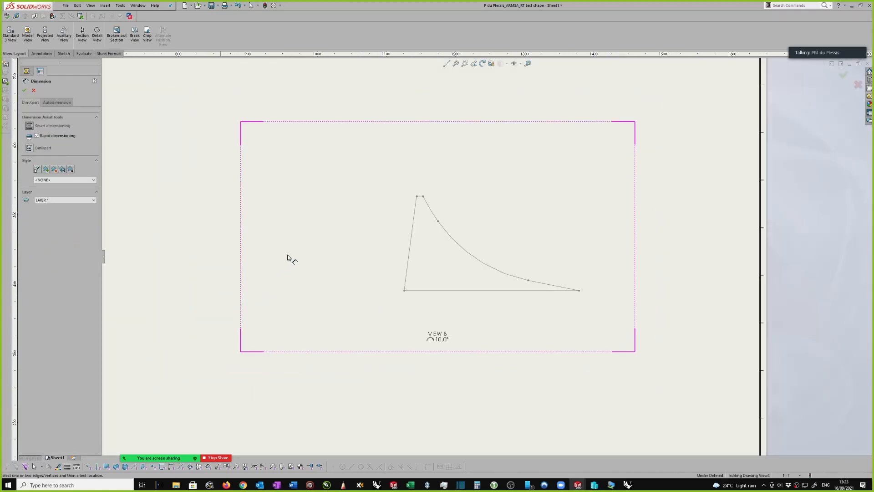
key("Escape")
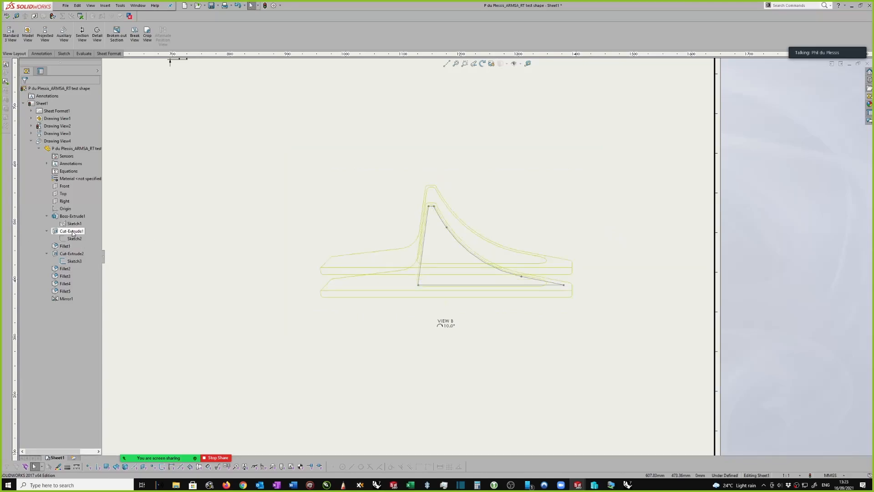
Show the hidden body in the auxiliary view again through Cut-Extrude2
right_click(73, 253)
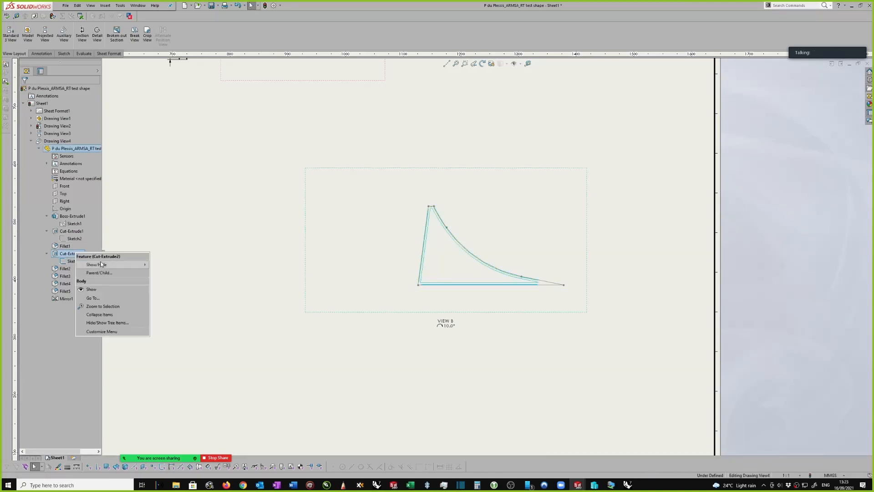
left_click(88, 290)
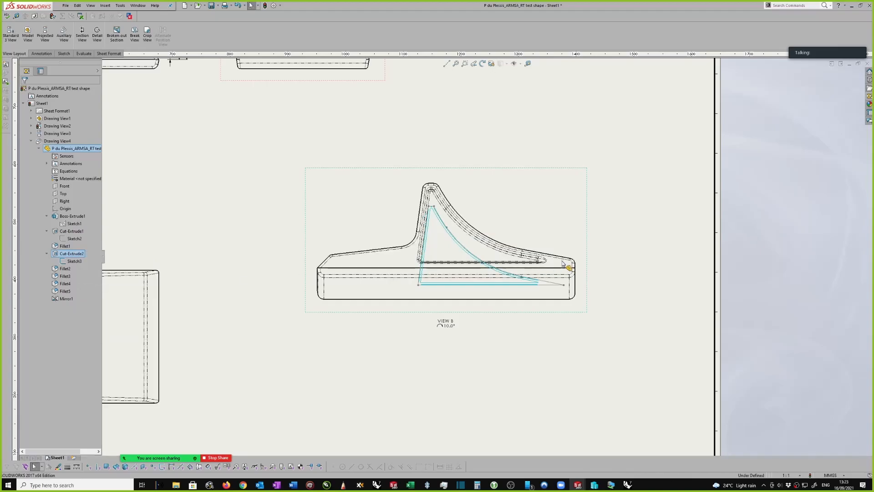
Set the auxiliary view's tangent edge display to Tangent Edges Removed
right_click(587, 246)
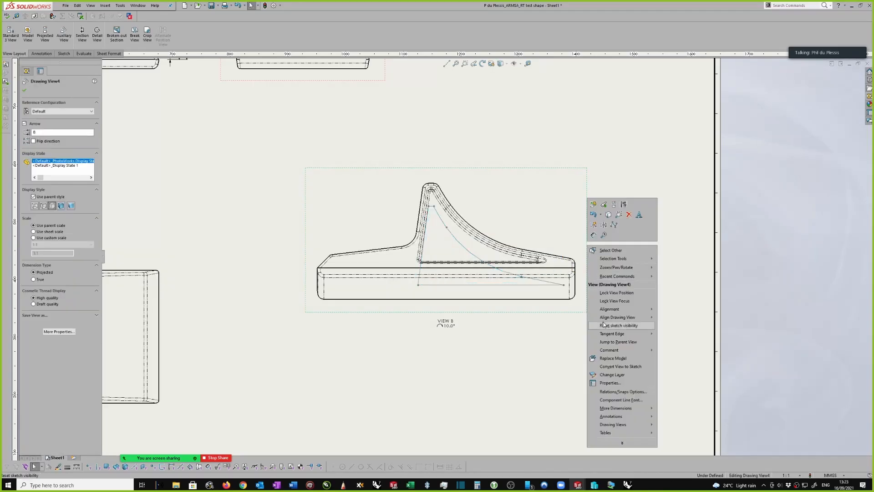
mouse_move(613, 333)
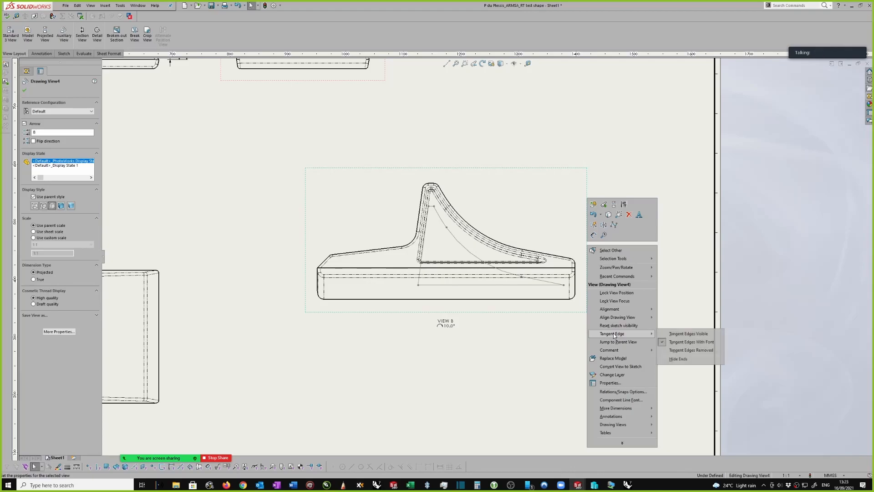
left_click(676, 351)
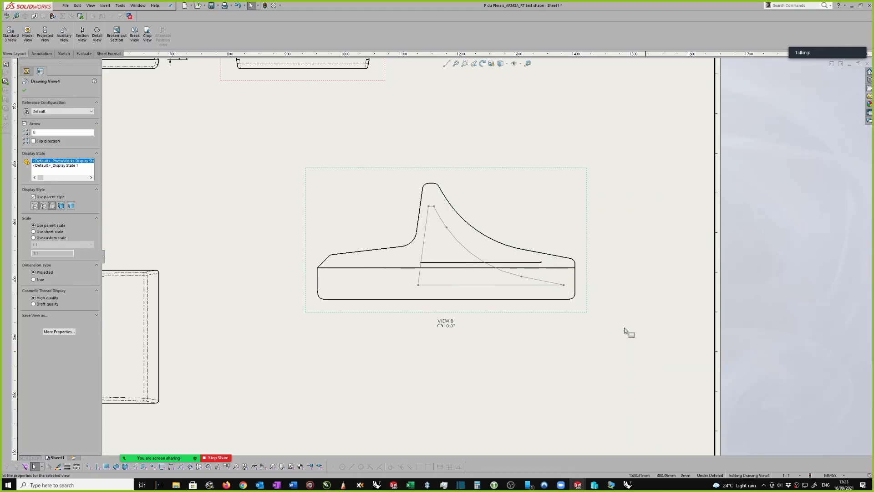
left_click(608, 278)
Dimension the horizontal distance in View B from the sketch's lower right corner to the part's right edge
scroll(604, 264, "down", 2)
right_click_drag(597, 258, 589, 198)
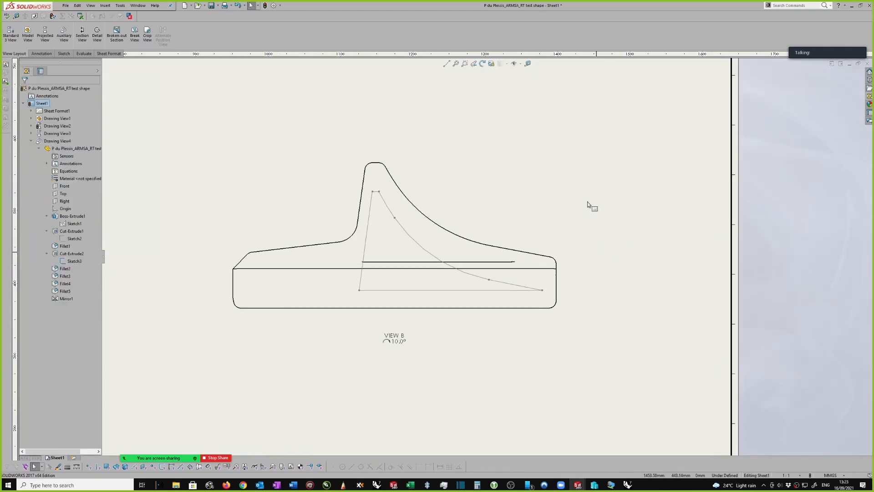
scroll(571, 262, "down", 3)
scroll(553, 268, "down", 1)
left_click(551, 265)
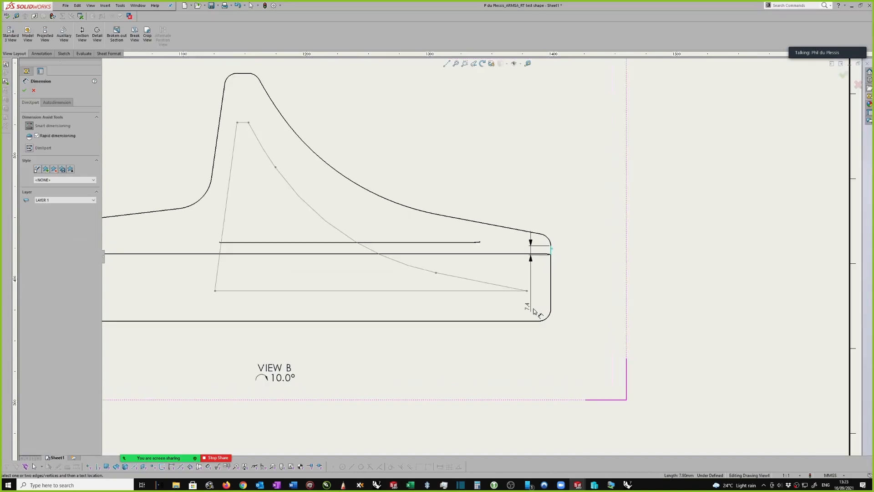
left_click(526, 290)
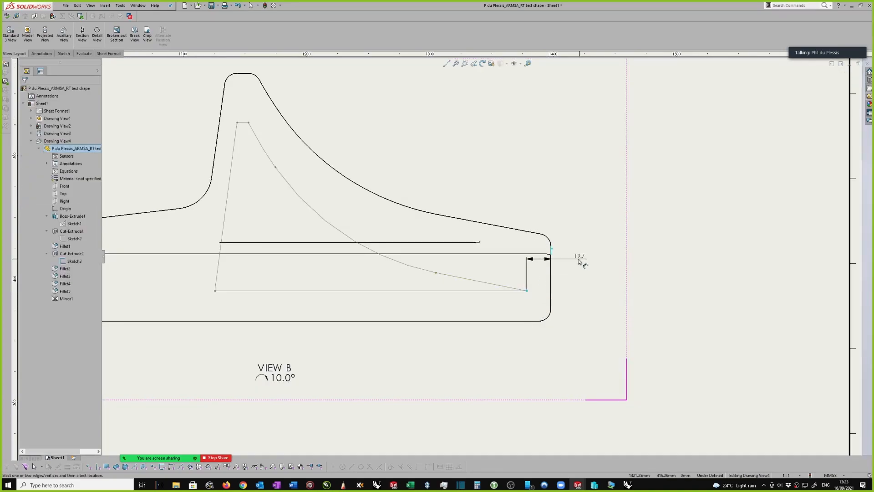
left_click(552, 197)
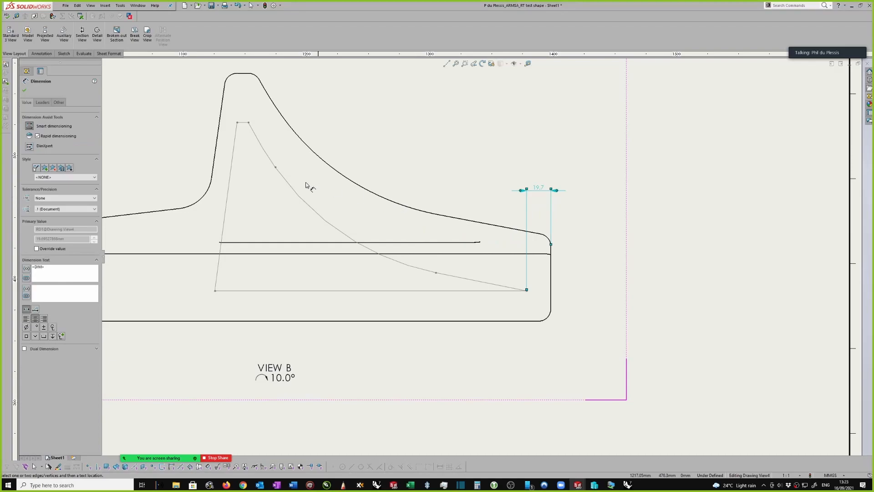
Dimension the sketch's upper right corner horizontally to the part's right edge, and dimension the width of the short line atop the sketch
left_click(249, 123)
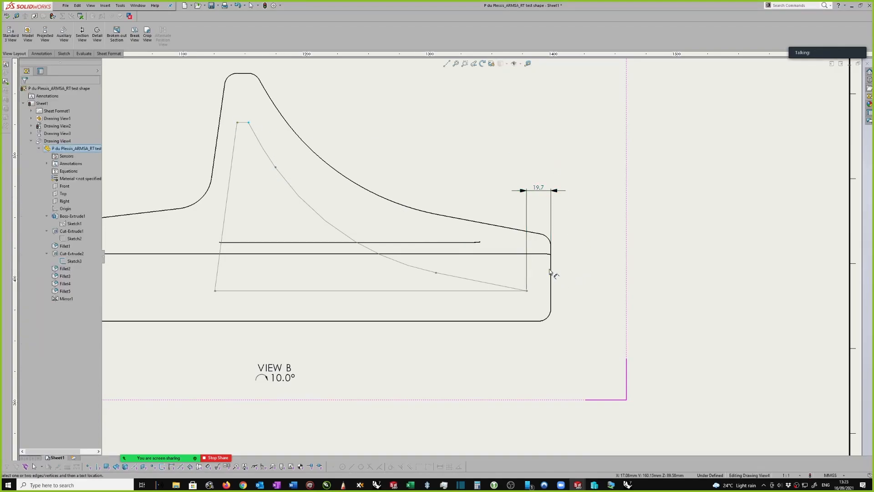
left_click(551, 244)
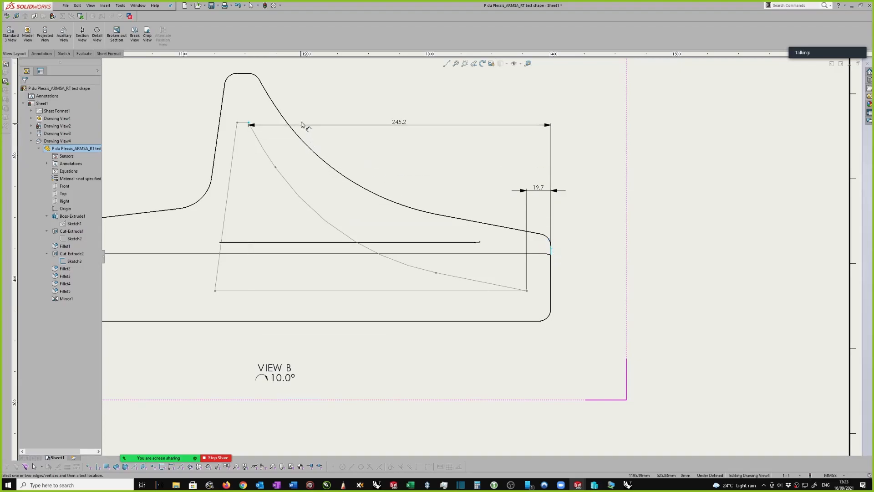
left_click(321, 92)
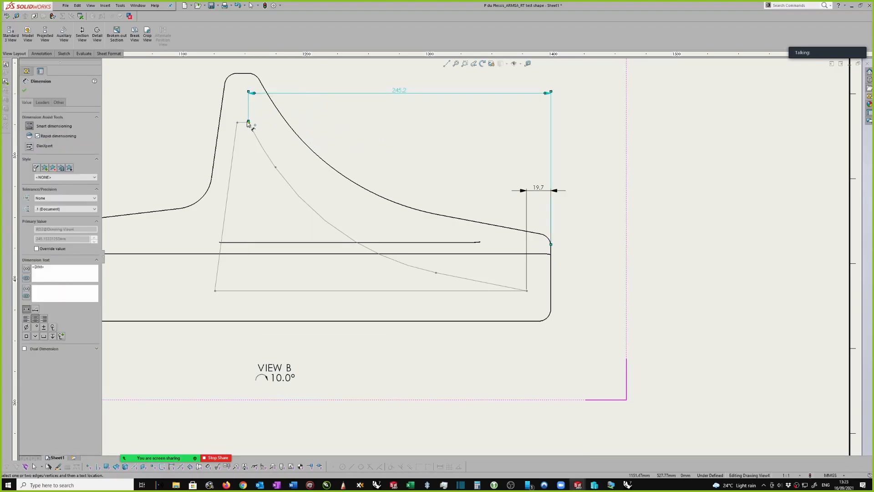
left_click(242, 125)
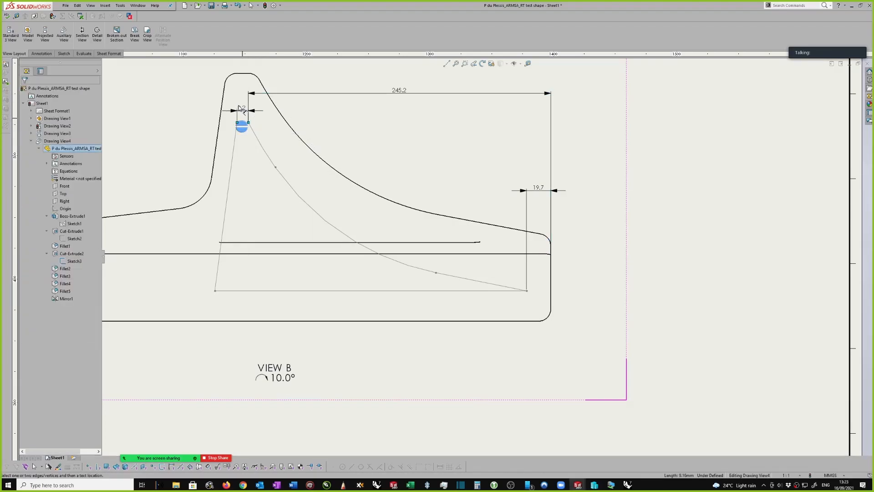
left_click(203, 91)
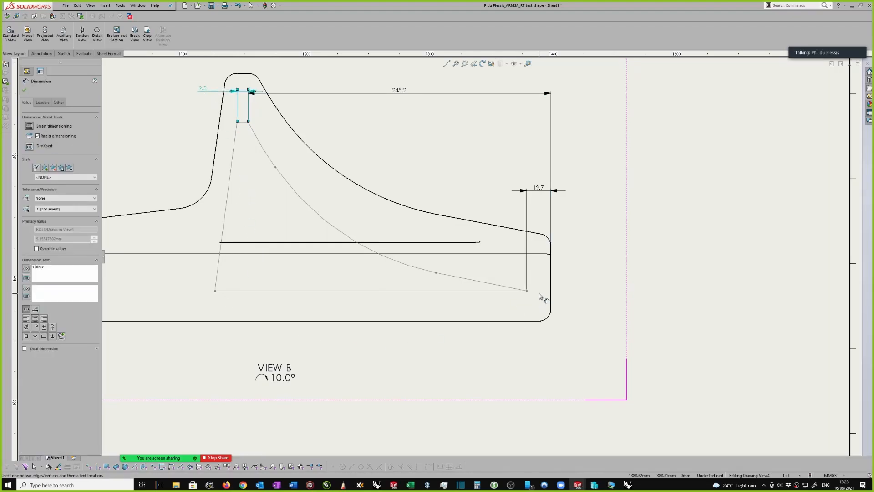
Dimension the sketch's lower left corner horizontally to the part's right edge, placing the dimension just below the profile in View B
left_click(551, 249)
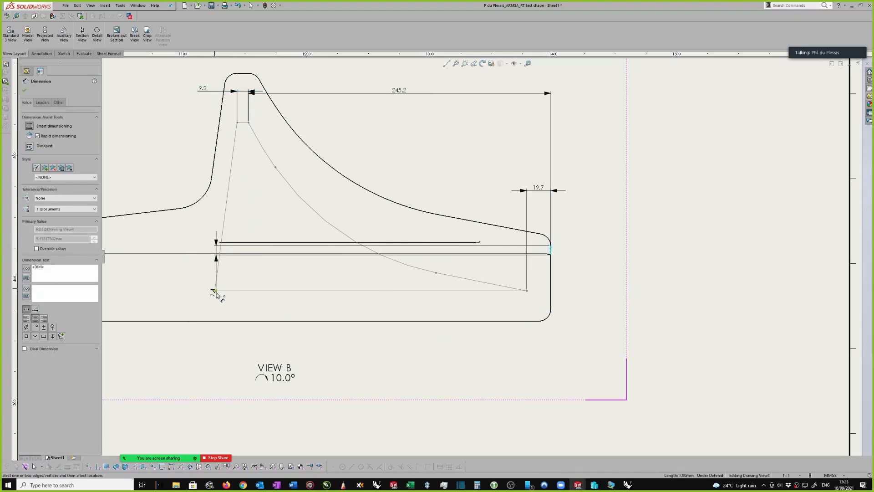
left_click(215, 290)
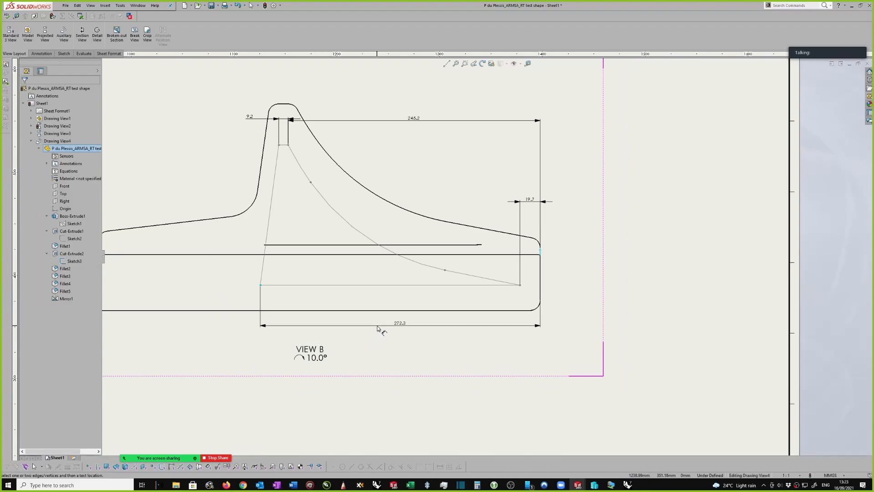
left_click(375, 340)
scroll(539, 252, "down", 1)
scroll(539, 251, "up", 3)
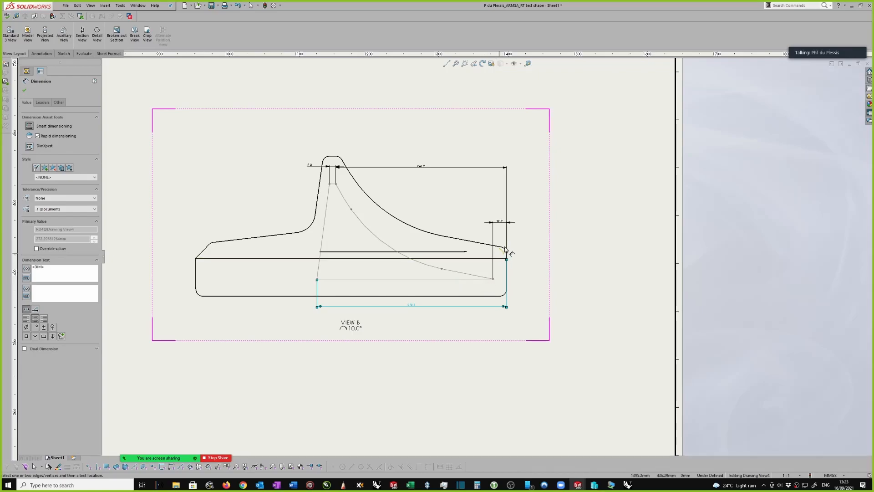
scroll(549, 182, "up", 5)
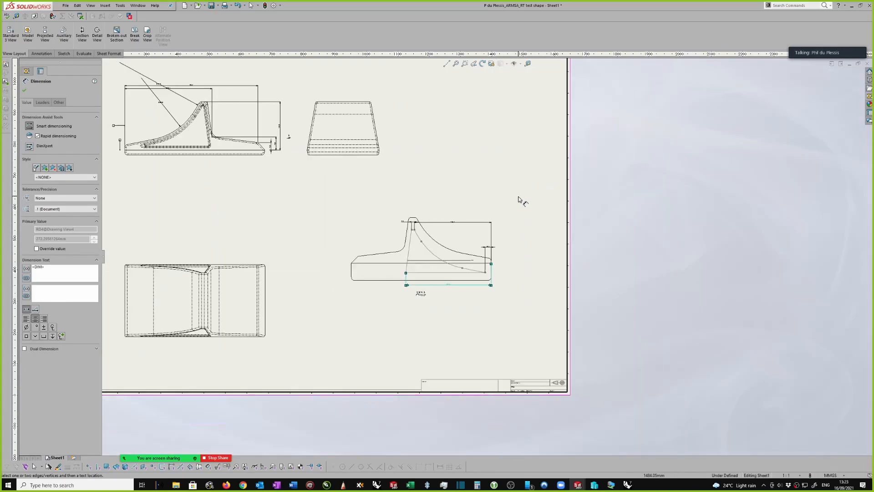
key("Escape")
Move the two upper horizontal dimensions of View B above the peak of the part so they line up
scroll(519, 210, "down", 1)
scroll(414, 146, "up", 1)
scroll(363, 141, "down", 1)
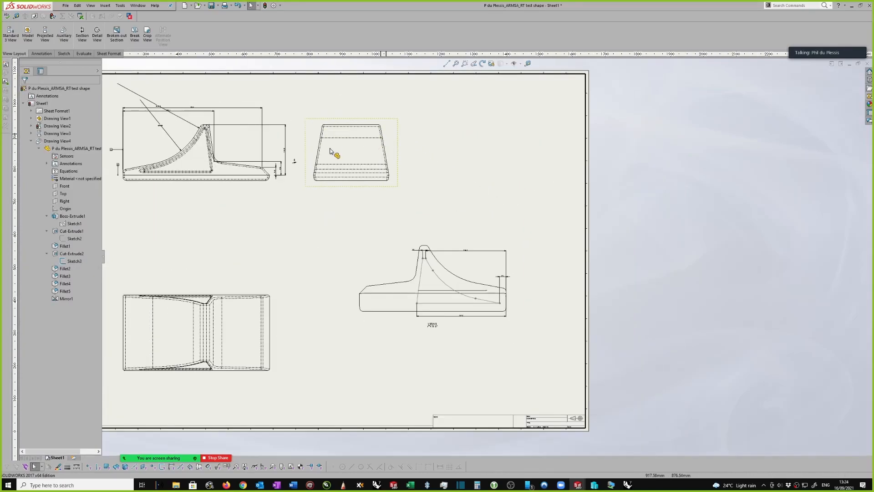
scroll(523, 231, "up", 1)
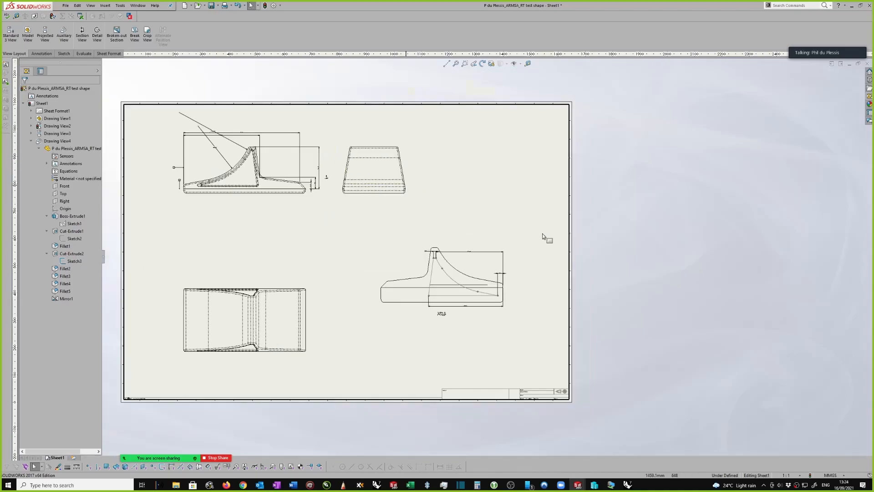
scroll(509, 291, "down", 6)
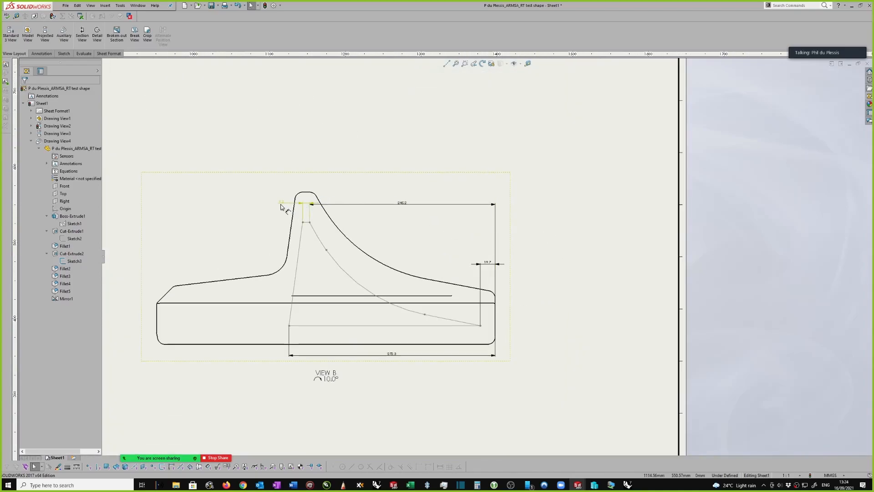
left_click_drag(280, 201, 268, 173)
left_click_drag(405, 202, 403, 177)
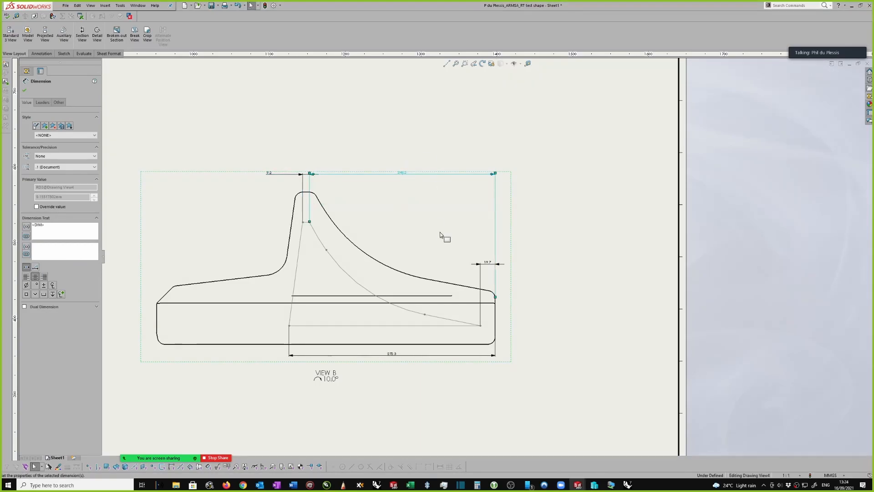
scroll(432, 216, "down", 2)
scroll(456, 259, "up", 3)
scroll(507, 272, "down", 2)
scroll(507, 271, "up", 2)
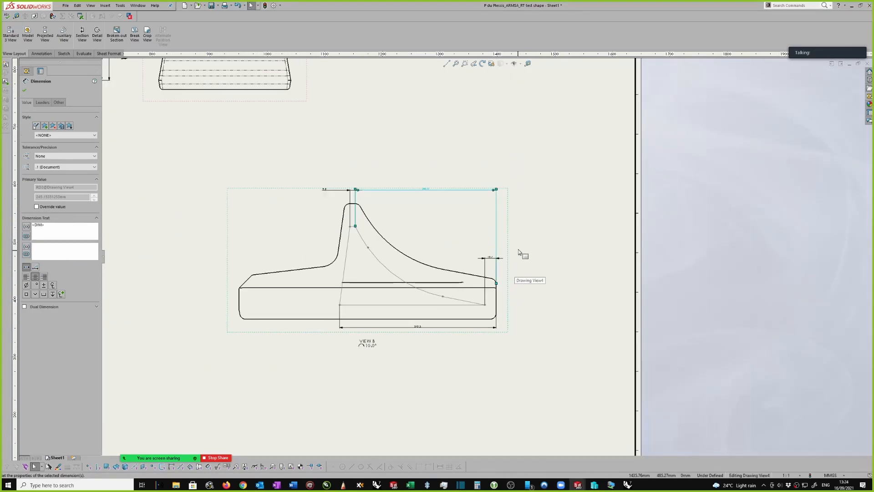
scroll(513, 257, "down", 1)
left_click(509, 260)
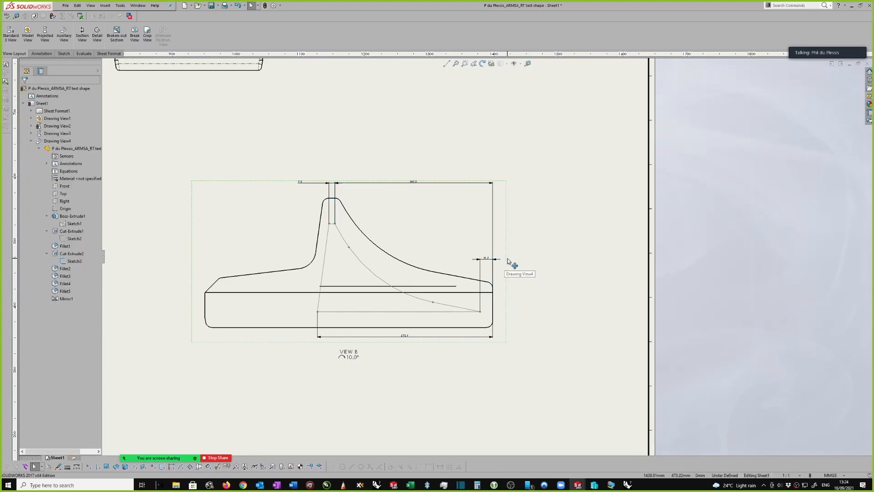
Examine the front view's existing dimensions against the cut profile and dimensions in View B
right_click_drag(554, 246, 554, 212)
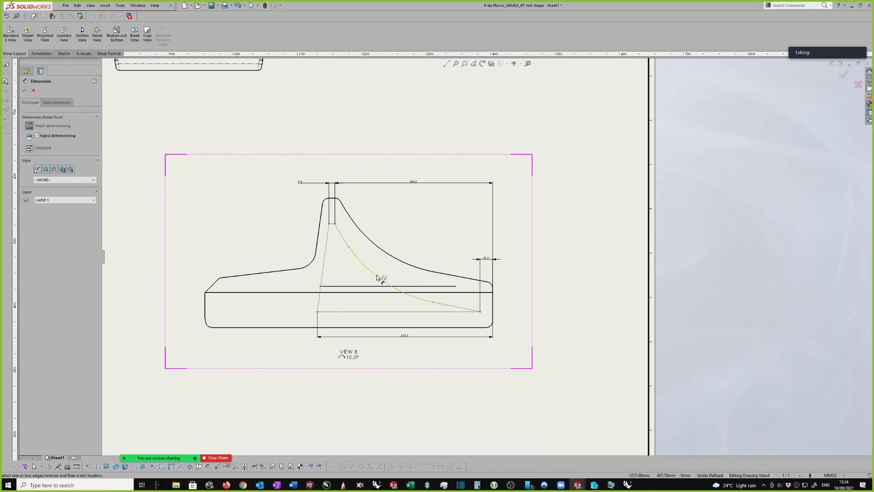
scroll(355, 234, "left", 5)
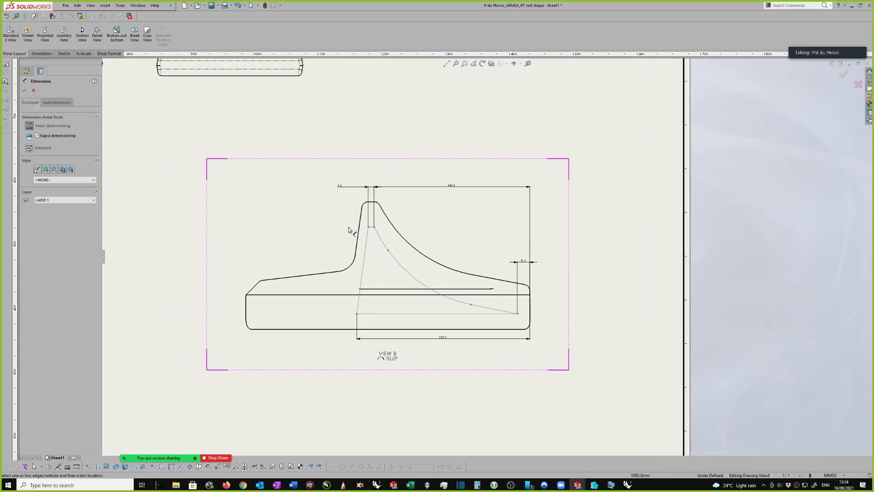
scroll(452, 223, "up", 5)
scroll(235, 178, "left", 3)
scroll(235, 178, "down", 2)
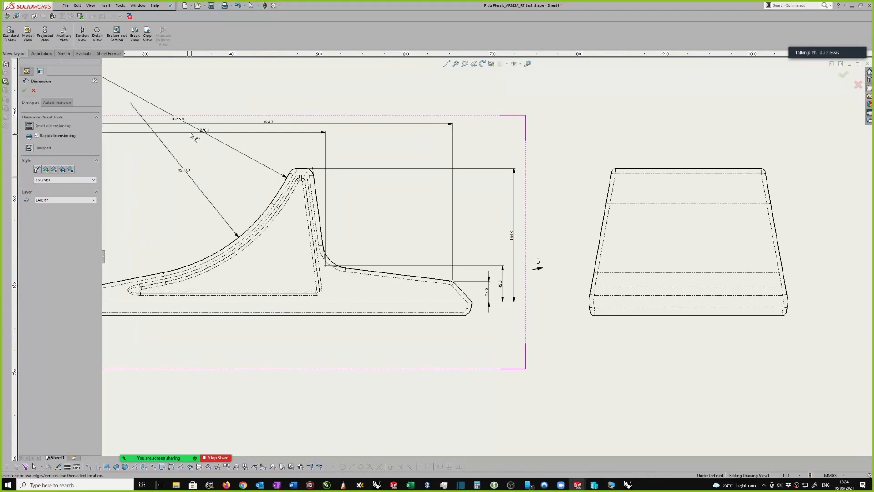
scroll(340, 201, "up", 3)
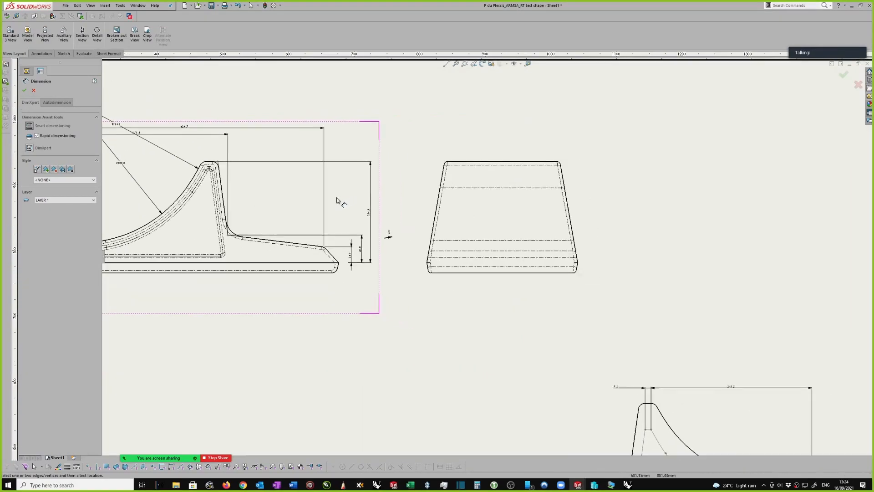
scroll(406, 226, "down", 2)
scroll(406, 226, "right", 3)
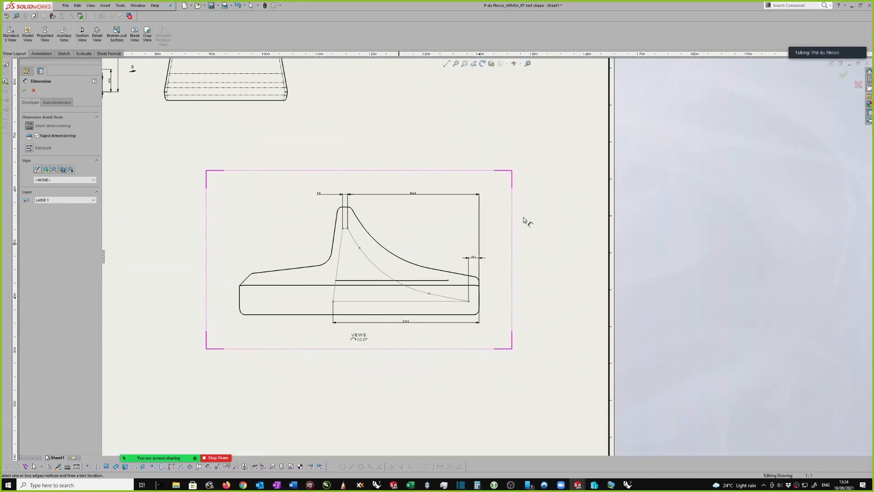
scroll(378, 282, "down", 1)
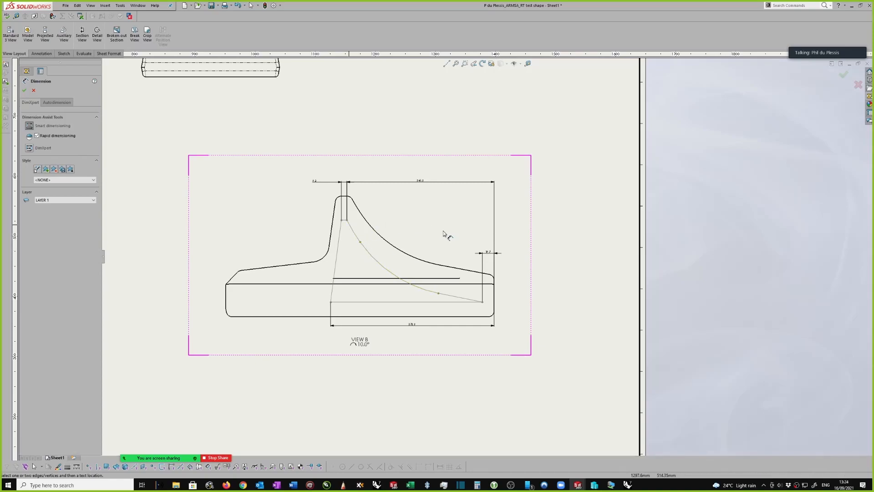
scroll(524, 225, "down", 1)
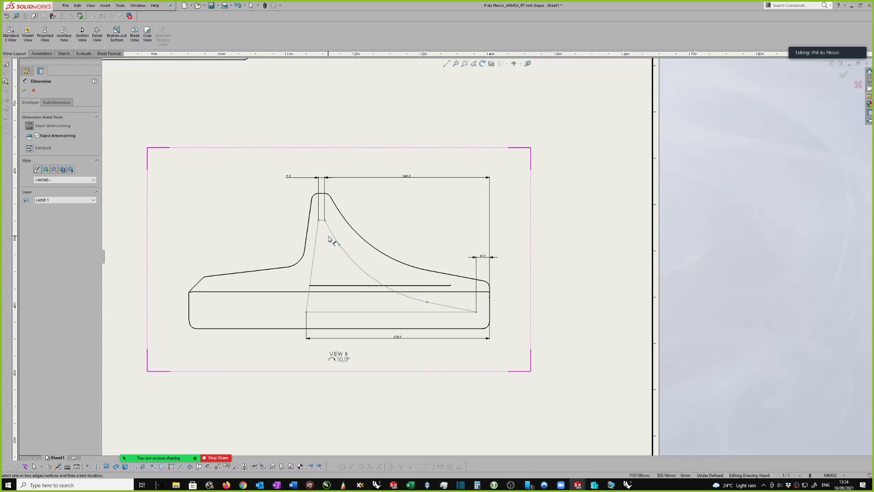
right_click(531, 263)
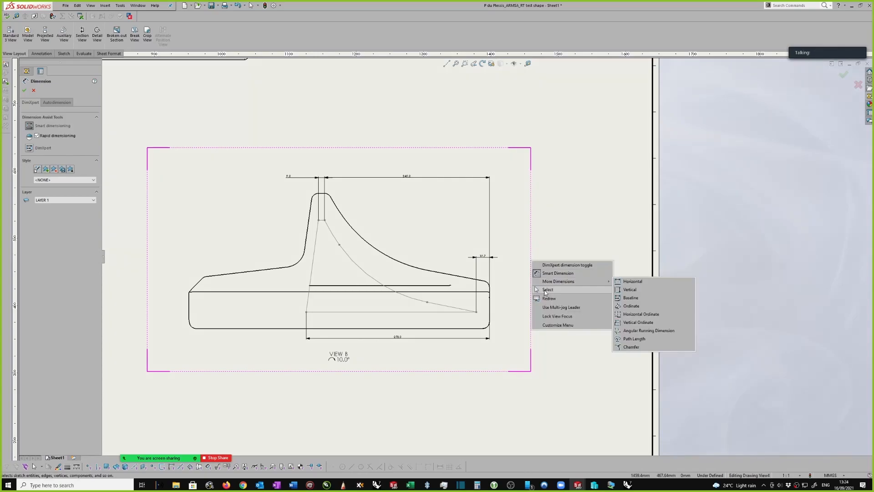
left_click(502, 271)
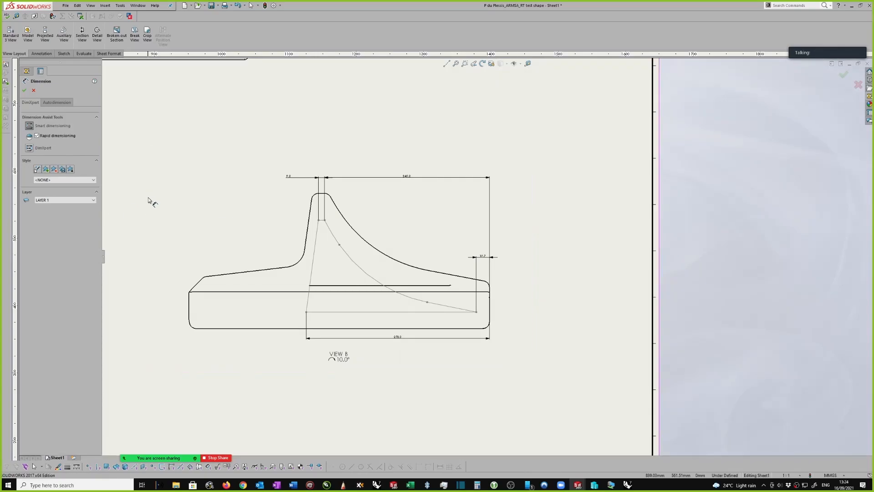
left_click(24, 90)
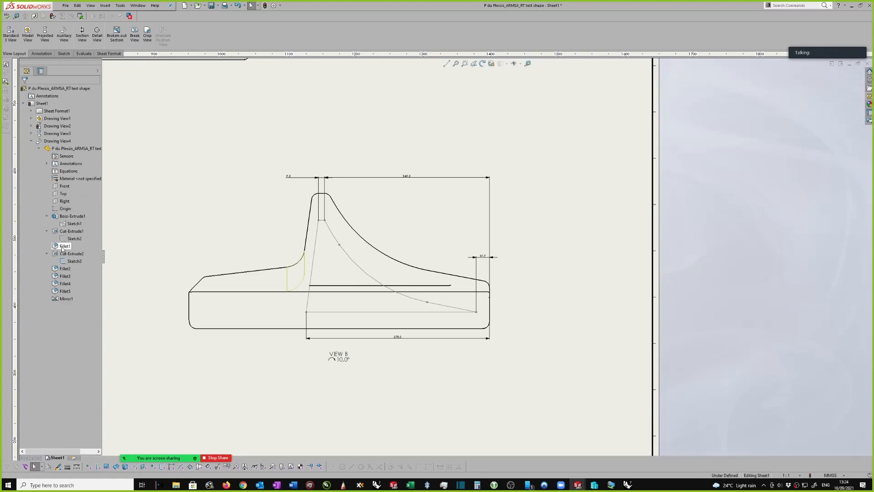
Hide Sketch3 of Cut-Extrude2 in the auxiliary view
right_click(68, 254)
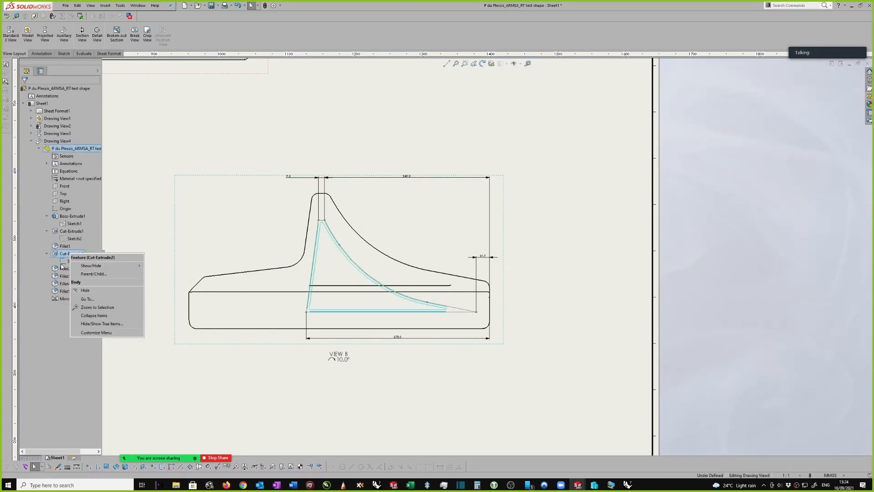
left_click(63, 264)
right_click(62, 262)
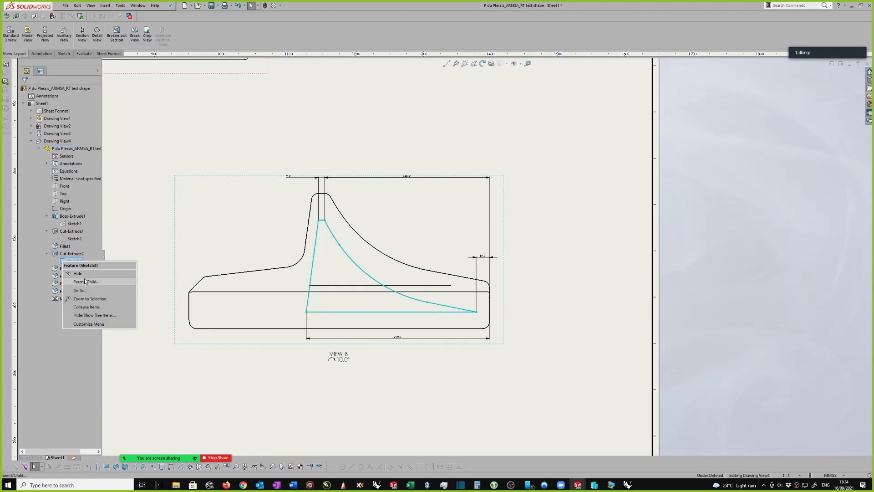
left_click(77, 273)
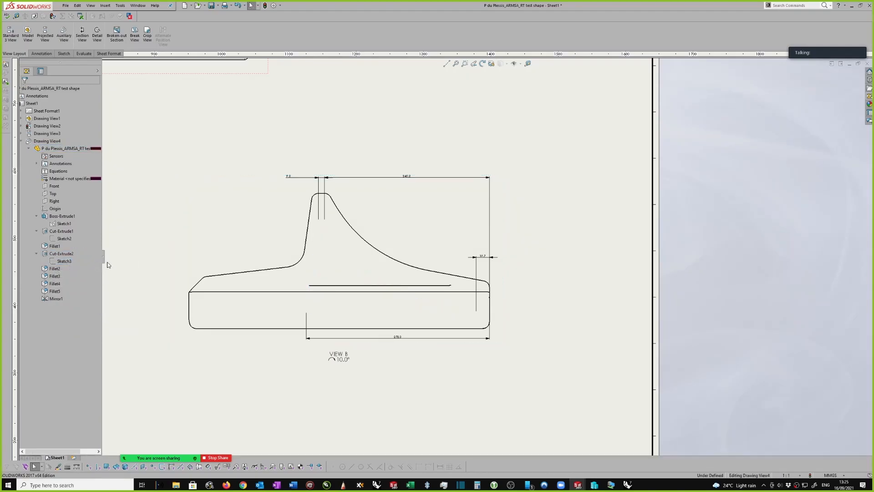
Set the auxiliary view's tangent edge display to Tangent Edges With Font
scroll(680, 273, "up", 2)
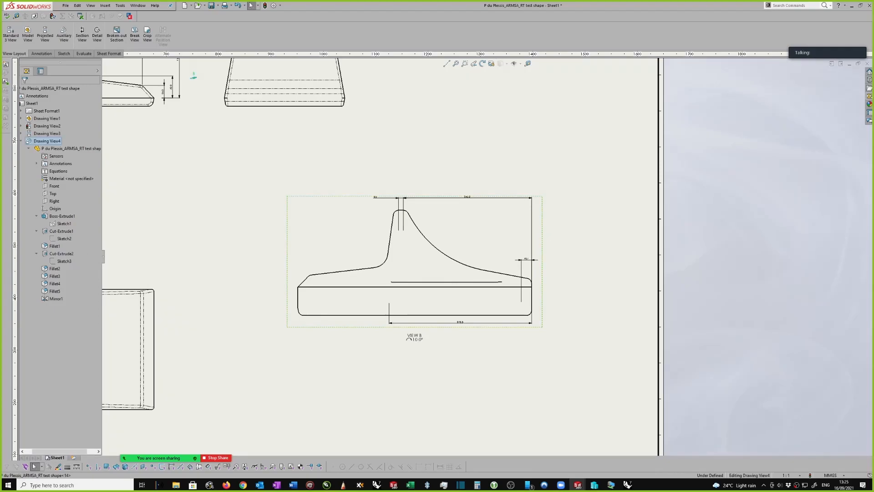
left_click(542, 233)
right_click(543, 233)
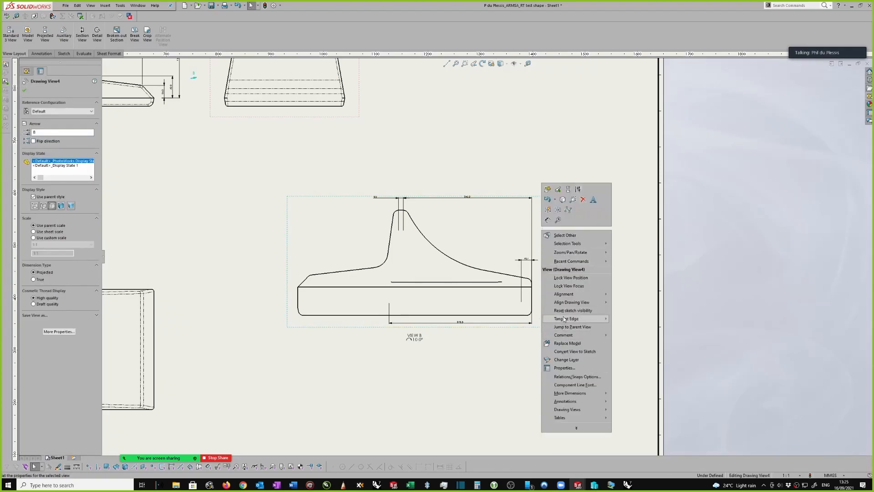
mouse_move(565, 319)
left_click(638, 326)
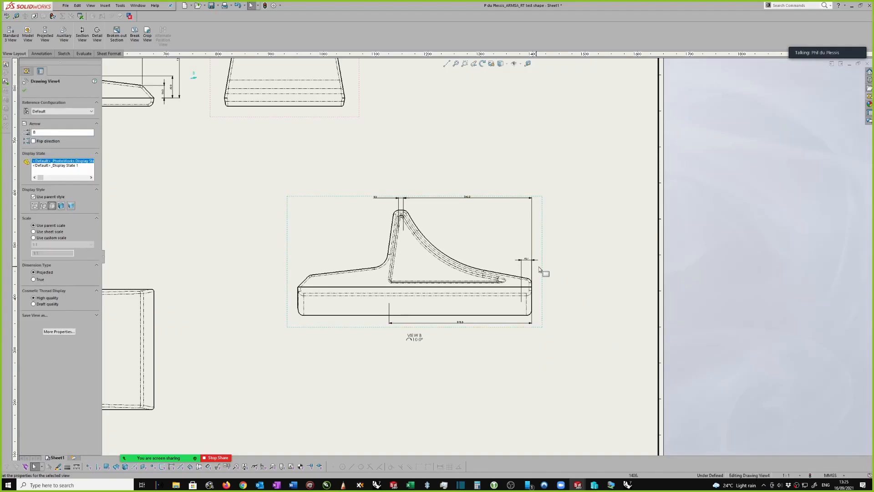
Show Sketch3 of Cut-Extrude2 in the auxiliary view
scroll(549, 264, "down", 1)
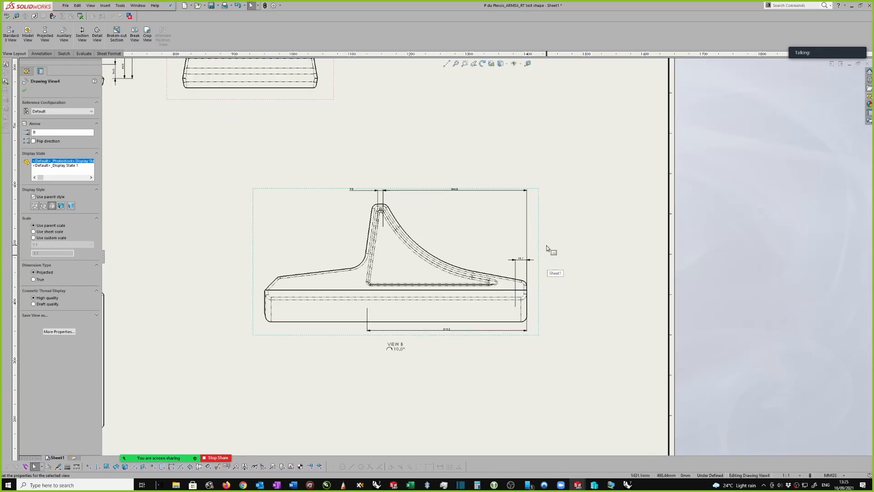
scroll(523, 247, "down", 2)
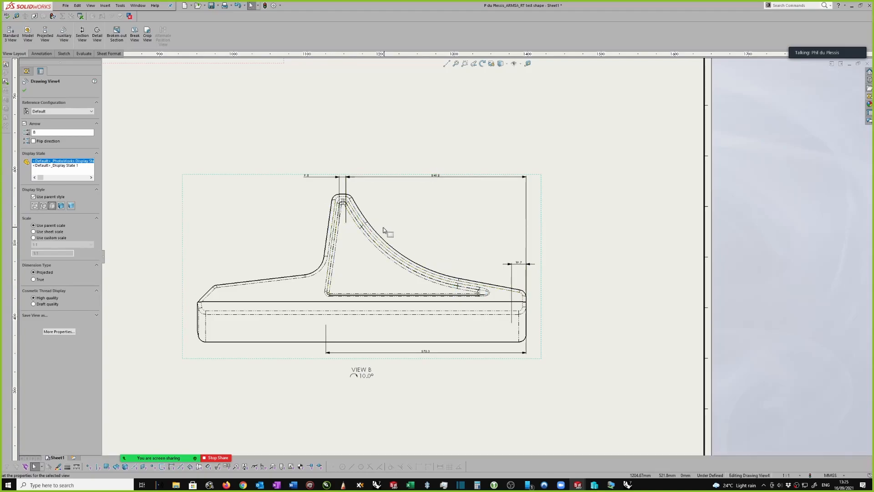
scroll(487, 255, "up", 2)
scroll(542, 234, "down", 1)
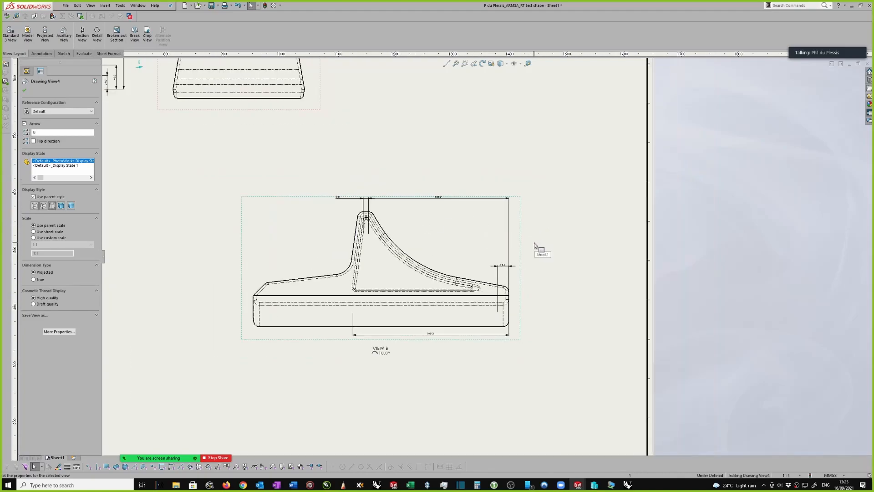
left_click(521, 246)
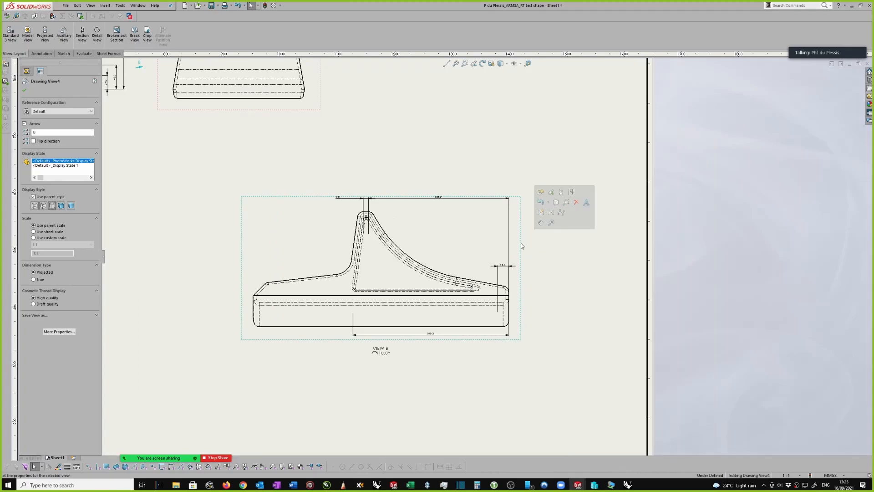
key("Escape")
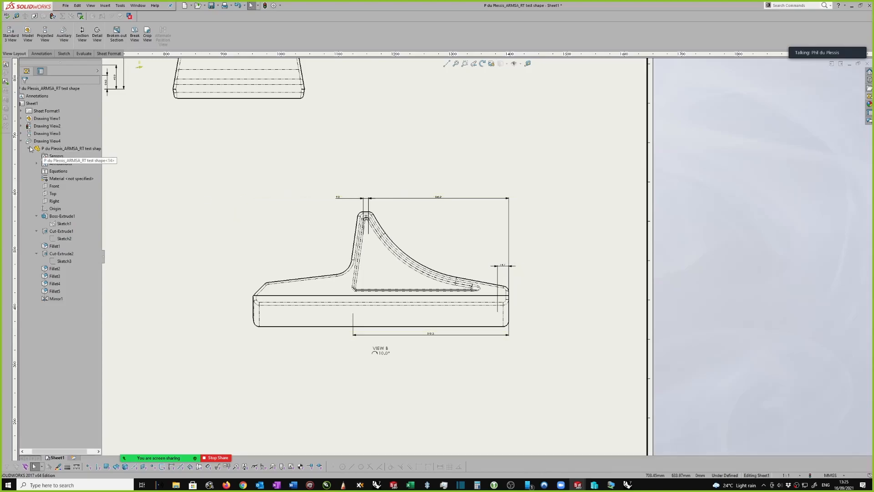
left_click(65, 261)
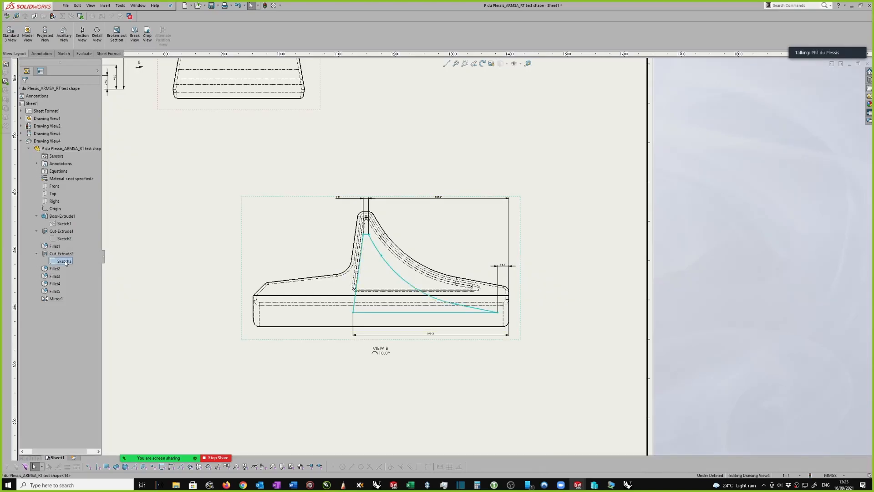
right_click(65, 261)
left_click(89, 273)
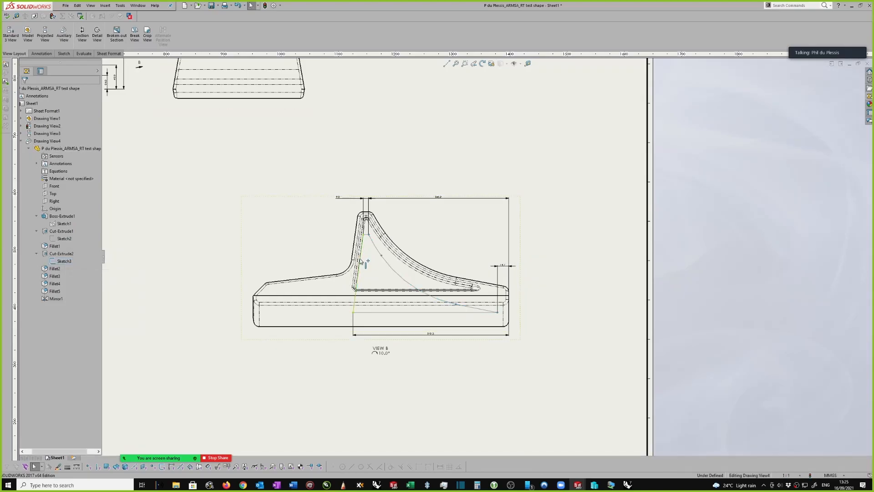
scroll(365, 258, "down", 1)
scroll(546, 273, "up", 2)
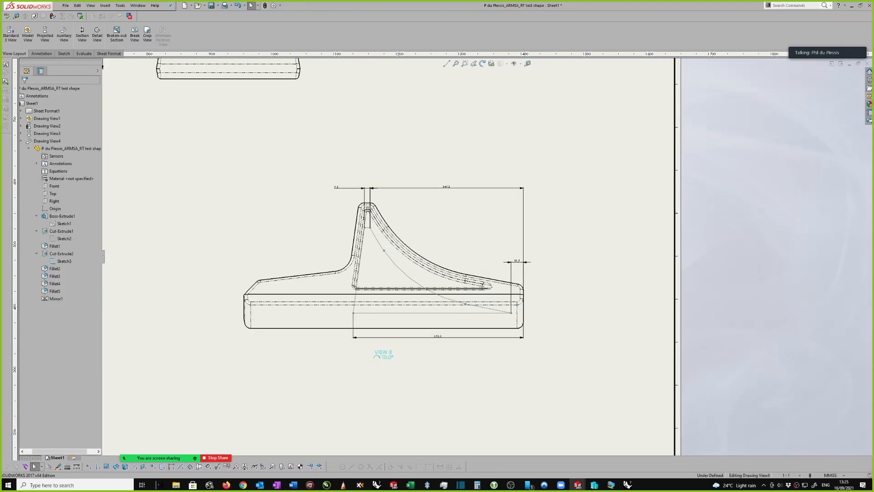
left_click(385, 354)
scroll(396, 357, "down", 1)
double_click(397, 355)
scroll(401, 357, "down", 2)
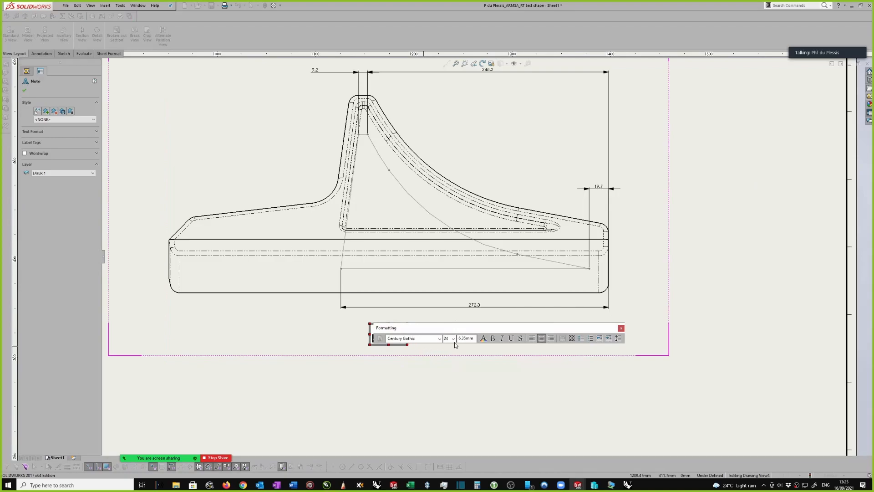
scroll(448, 353, "up", 1)
left_click(446, 355)
Add the line "CUT SHAPE" between the view name and the rotation angle in View B's label
scroll(425, 314, "down", 1)
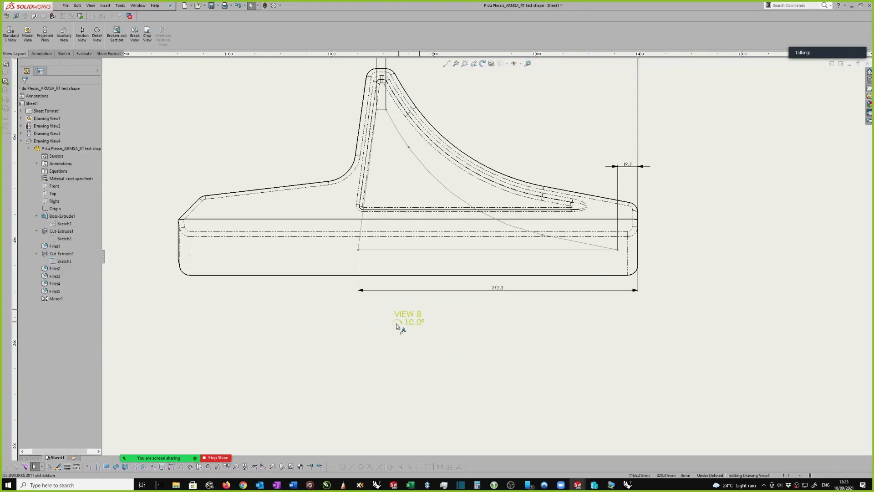
double_click(420, 315)
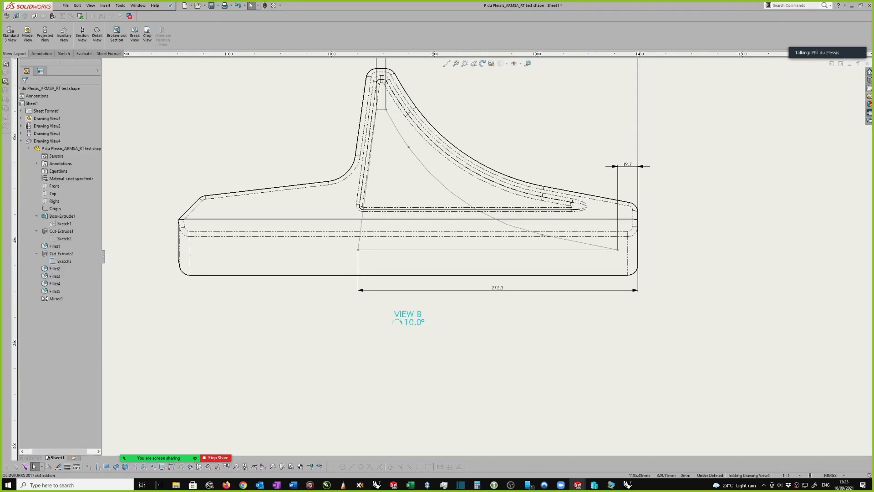
key("Return")
type("cut")
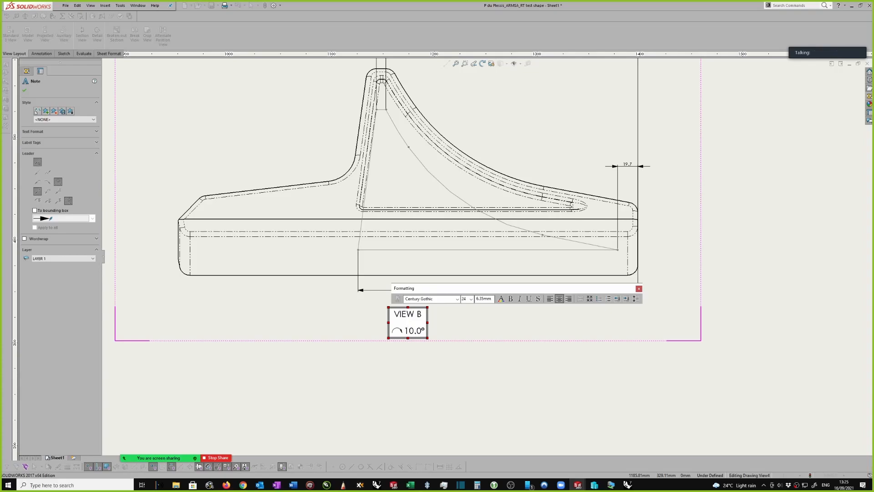
type("UT SHAPE")
left_click(481, 332)
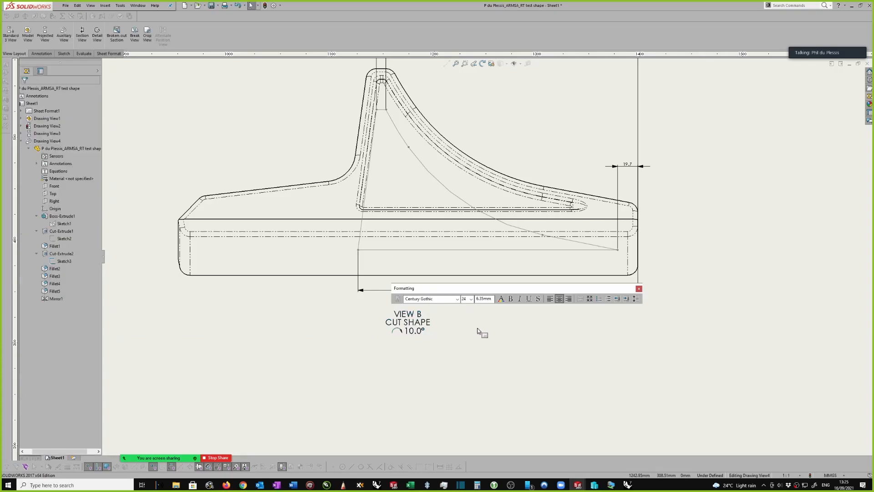
Dimension the vertical distance between the base's long upper edge and the cut sketch's lower right corner in View B
scroll(469, 319, "up", 3)
scroll(603, 247, "down", 2)
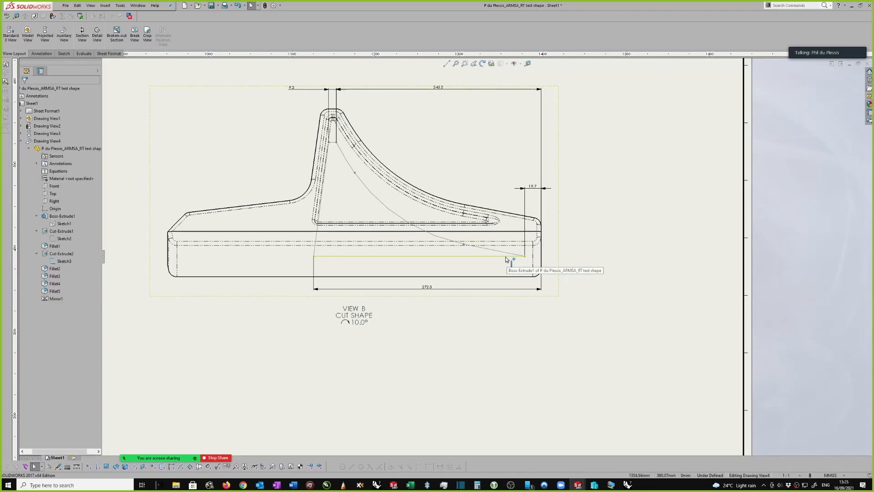
scroll(522, 251, "down", 1)
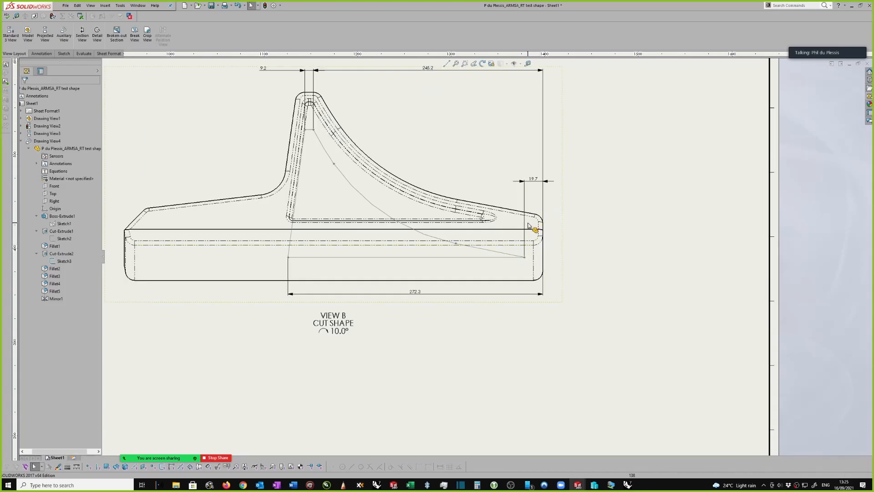
right_click_drag(585, 244, 569, 191)
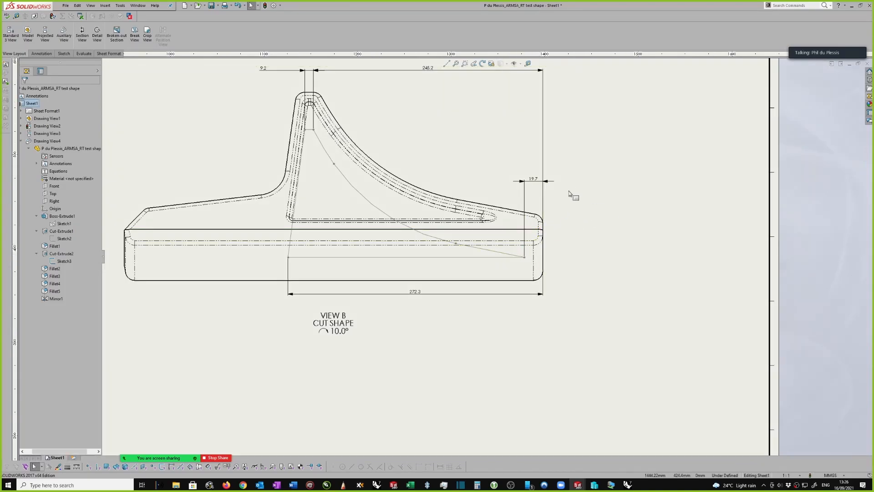
left_click(511, 257)
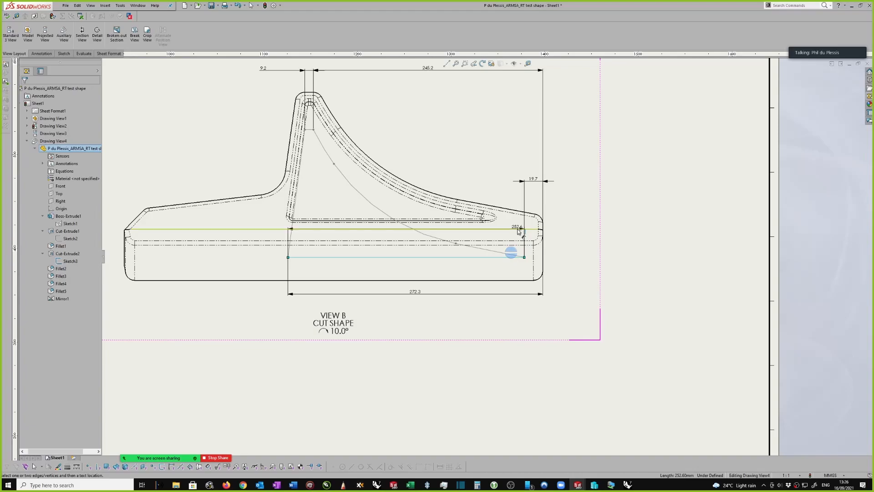
left_click(519, 230)
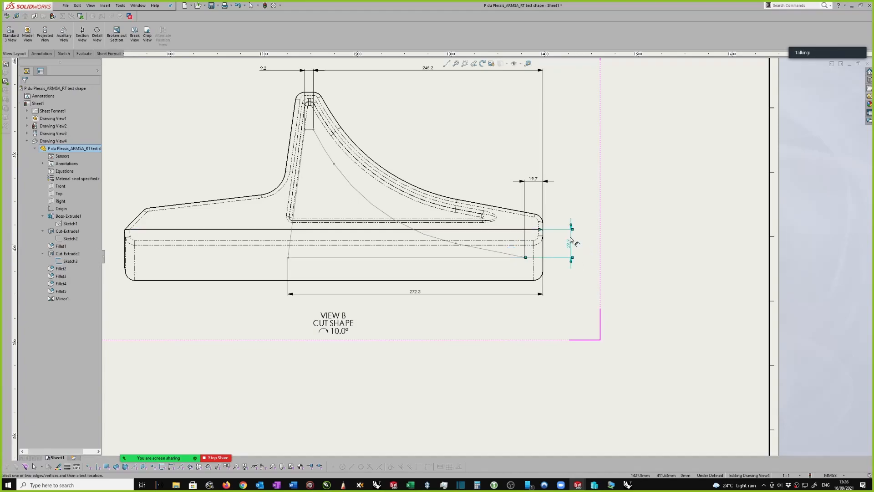
left_click(570, 244)
key("Escape")
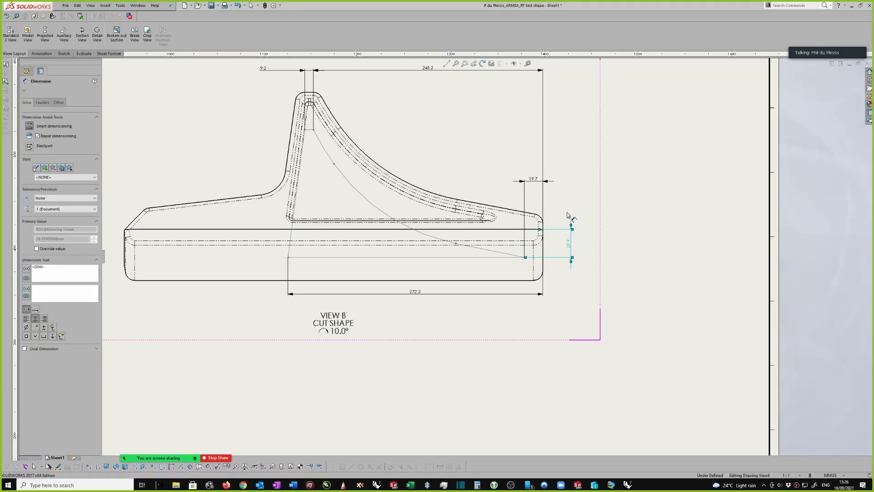
Move View B slightly up and to the left, farther from the sheet's right border
scroll(569, 227, "up", 3)
scroll(561, 210, "up", 5)
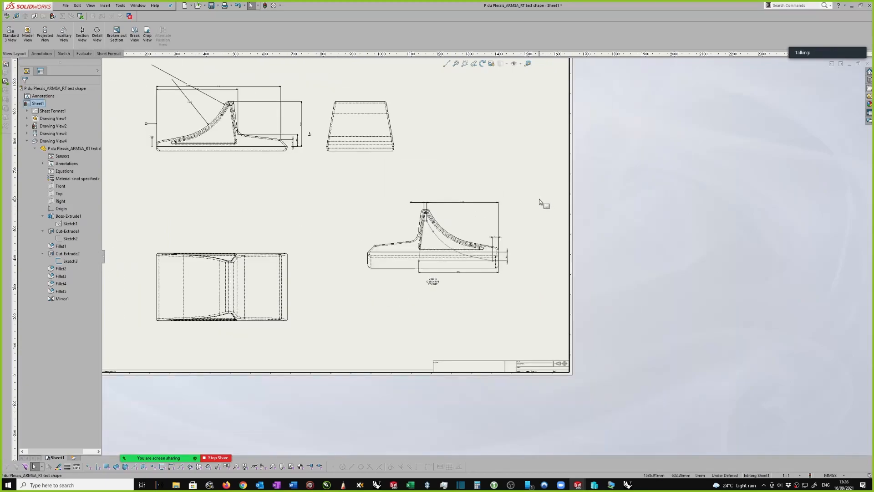
scroll(501, 183, "down", 1)
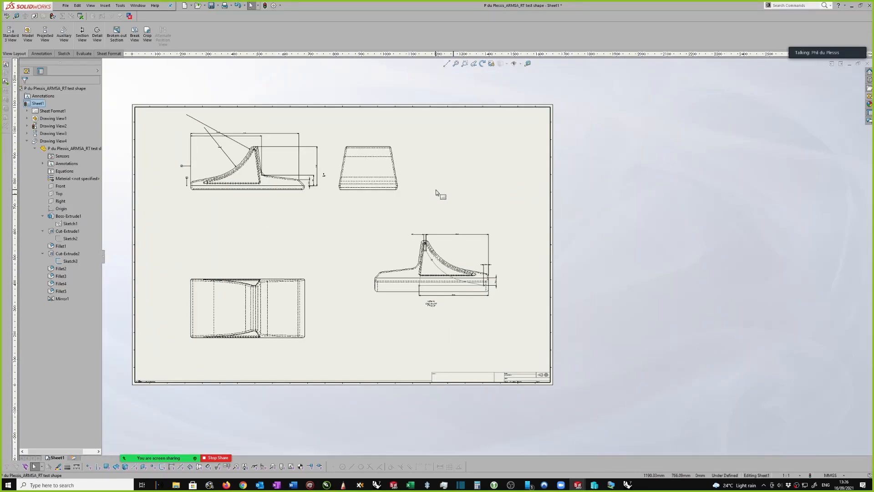
scroll(451, 218, "down", 1)
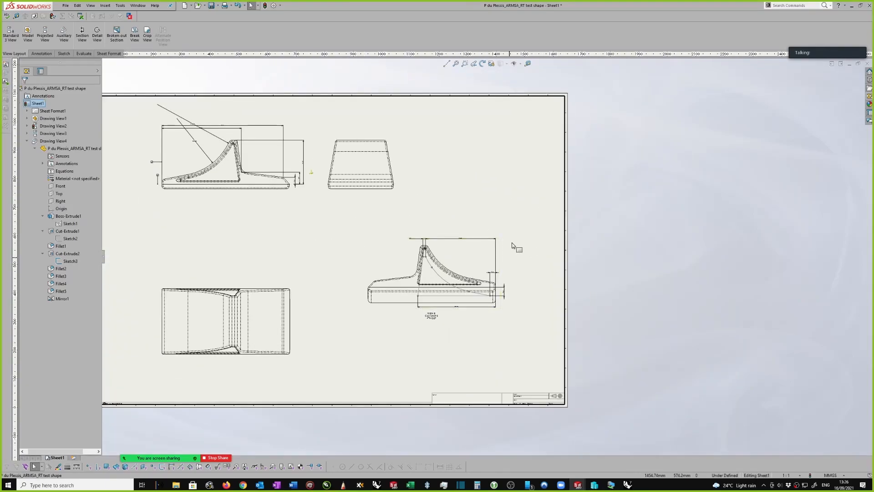
left_click_drag(501, 247, 482, 231)
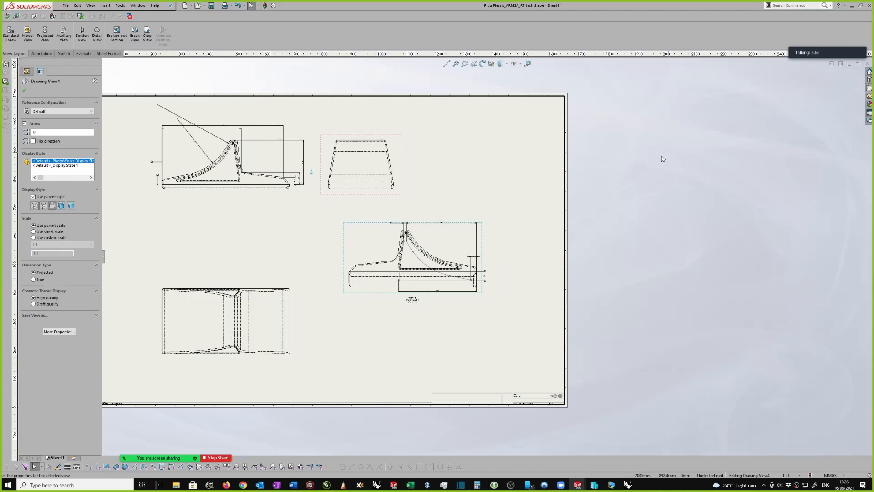
Examine View B's placement on the sheet and its vertical dimension to the cut sketch's corner
scroll(489, 260, "down", 1)
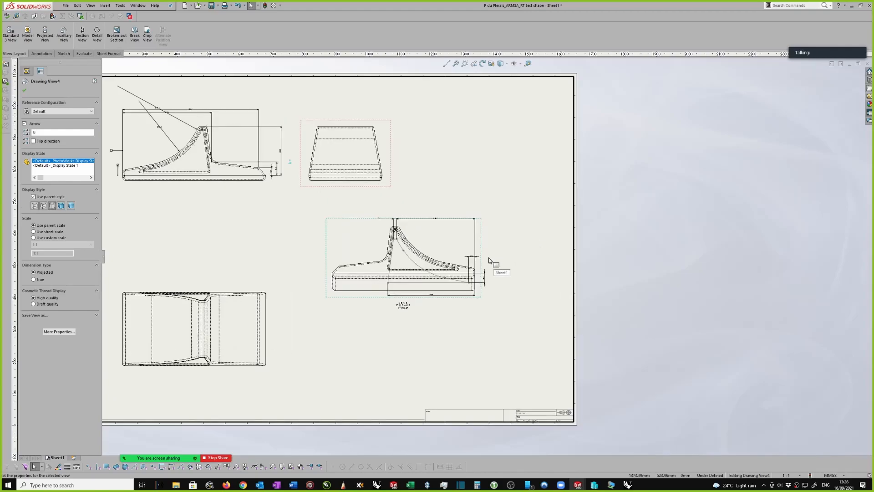
scroll(486, 255, "down", 1)
scroll(484, 249, "up", 2)
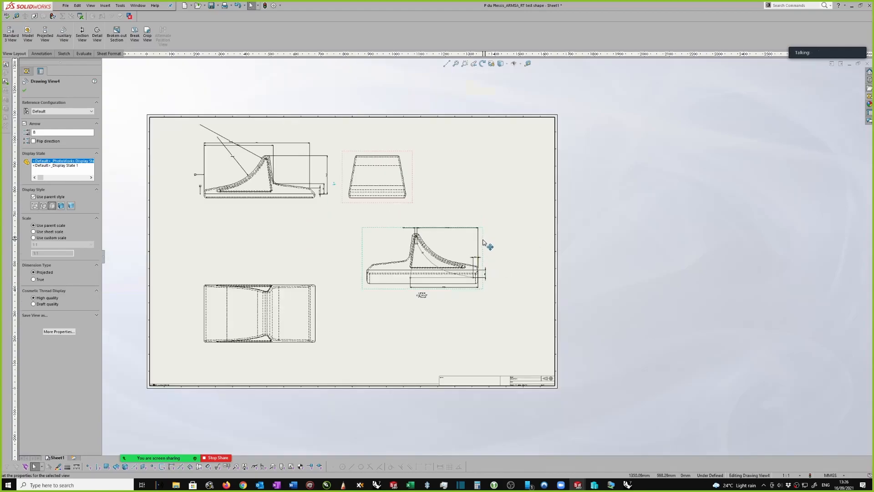
scroll(484, 244, "down", 1)
scroll(484, 244, "down", 1)
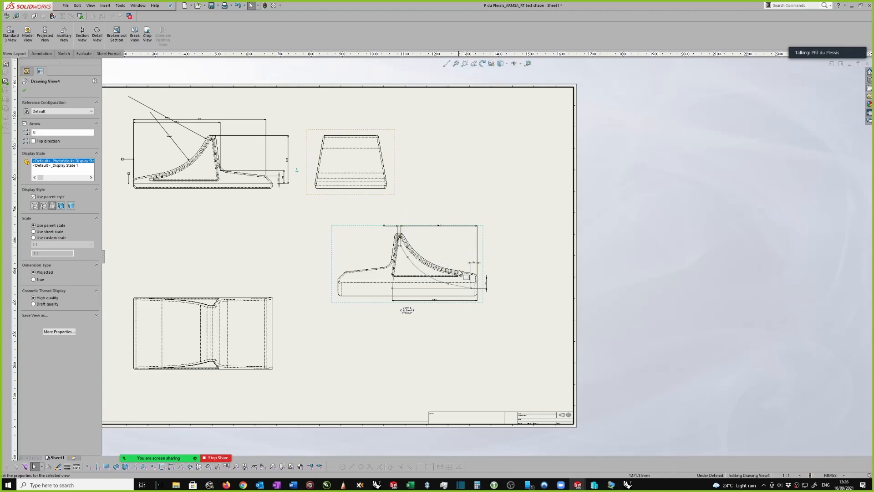
scroll(458, 271, "up", 2)
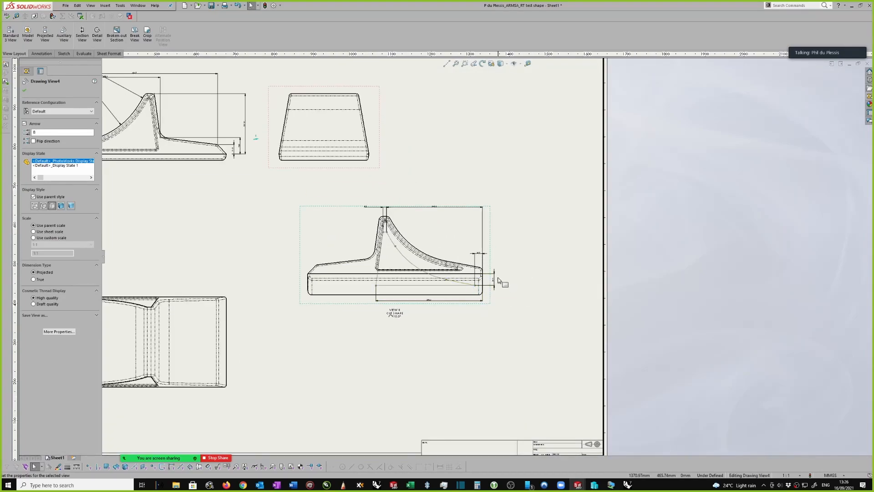
left_click(495, 280)
scroll(498, 275, "up", 4)
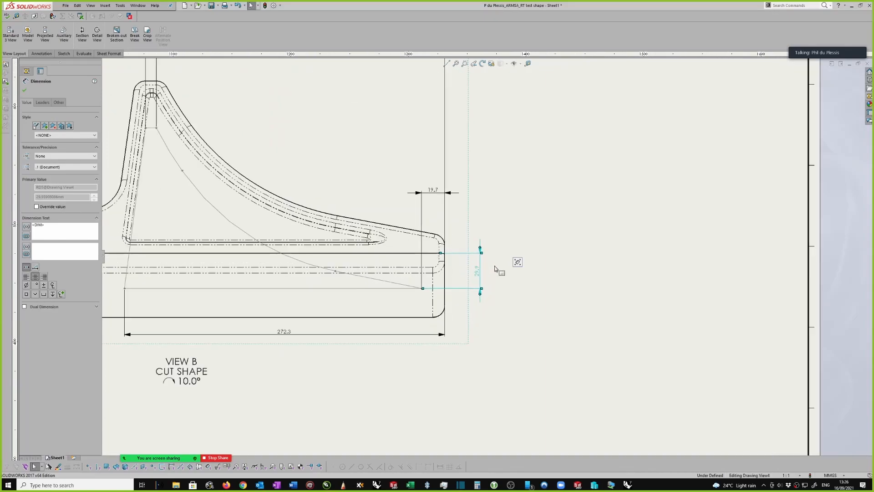
scroll(496, 267, "down", 6)
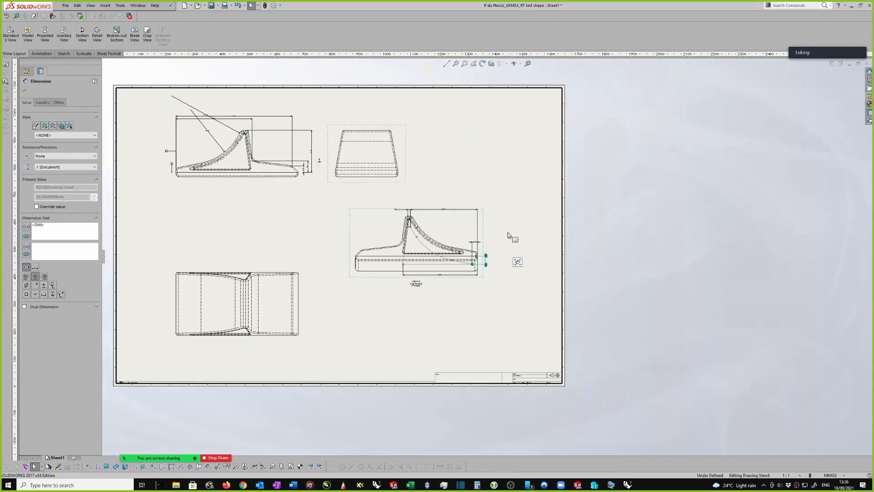
left_click(499, 223)
scroll(501, 223, "up", 3)
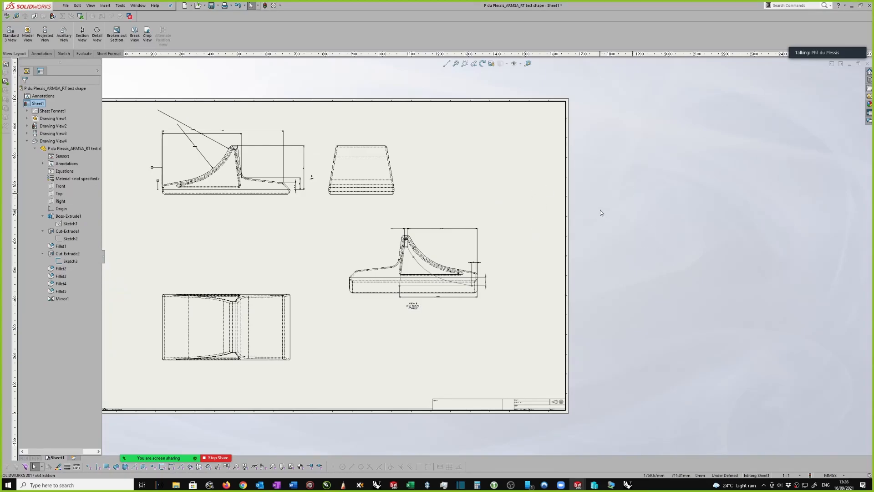
Save the drawing under its proposed file name in the Exploratory folder, and close the drawing and its part model
key("ctrl+s")
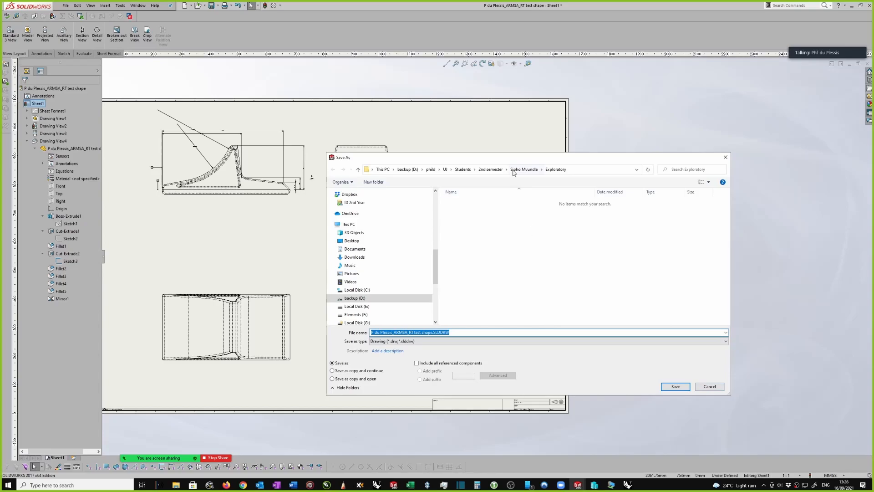
left_click(676, 386)
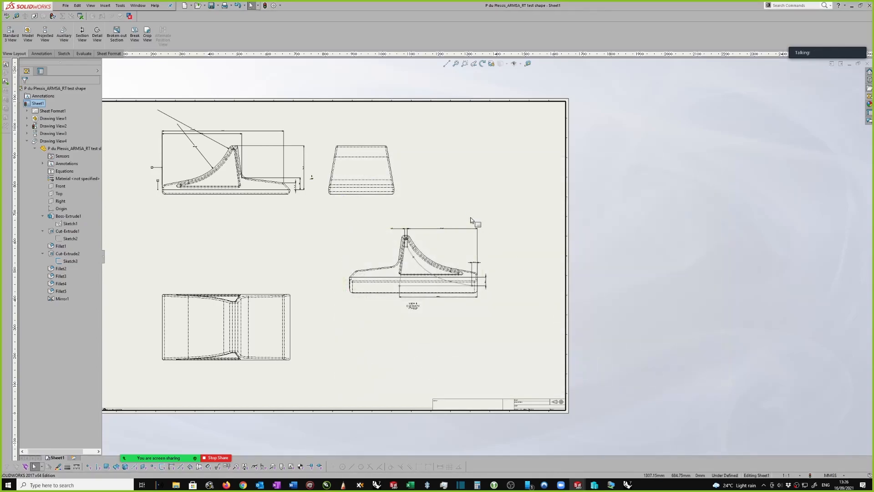
scroll(475, 209, "up", 3)
left_click(867, 64)
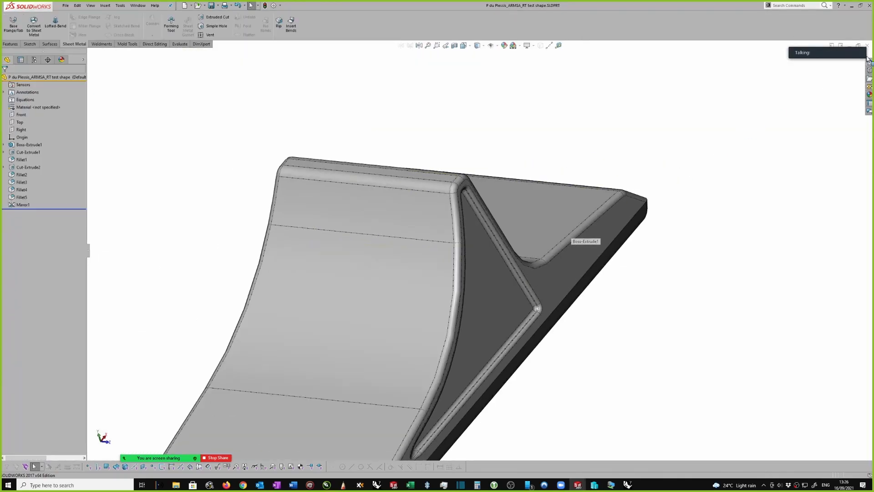
left_click(867, 46)
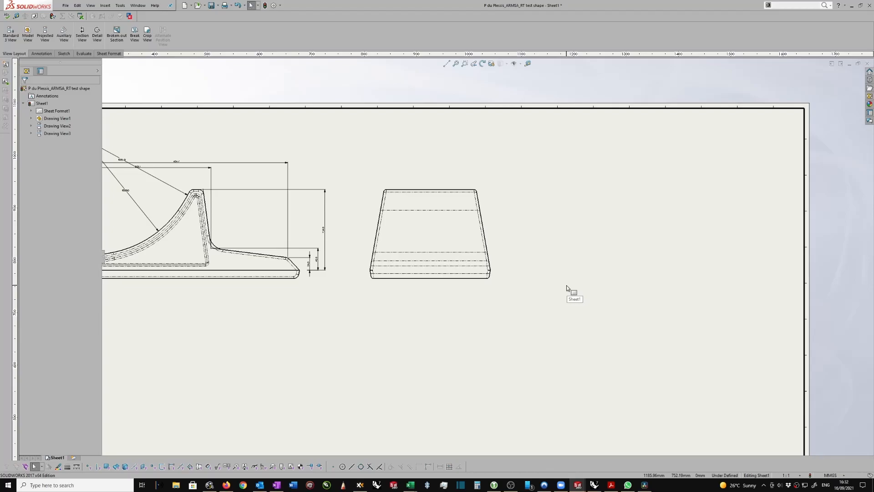
In the part model, convert the tapered side face's outline into the sketch of Indentation - sides and exit the sketch
key("ctrl+Tab")
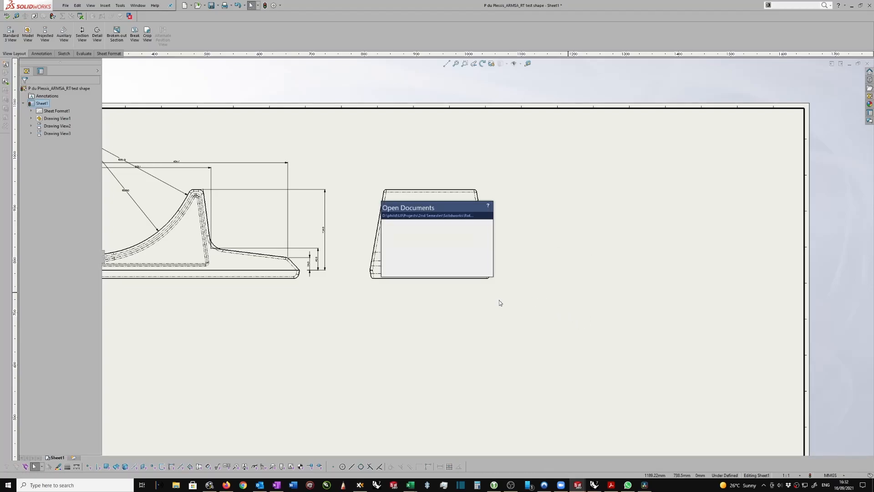
left_click(466, 238)
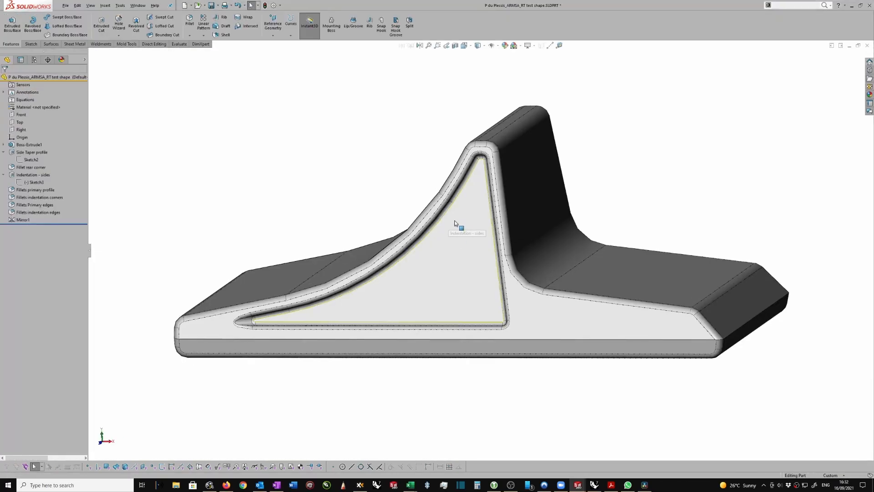
left_click(458, 226)
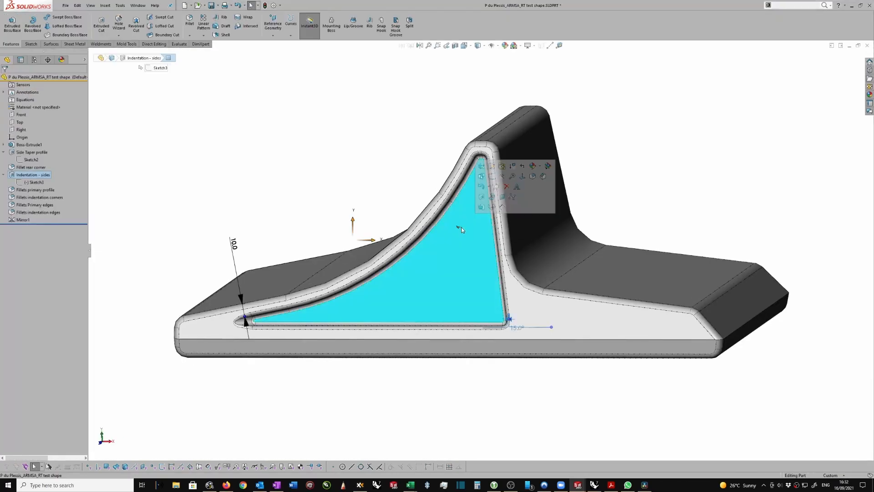
left_click(36, 182)
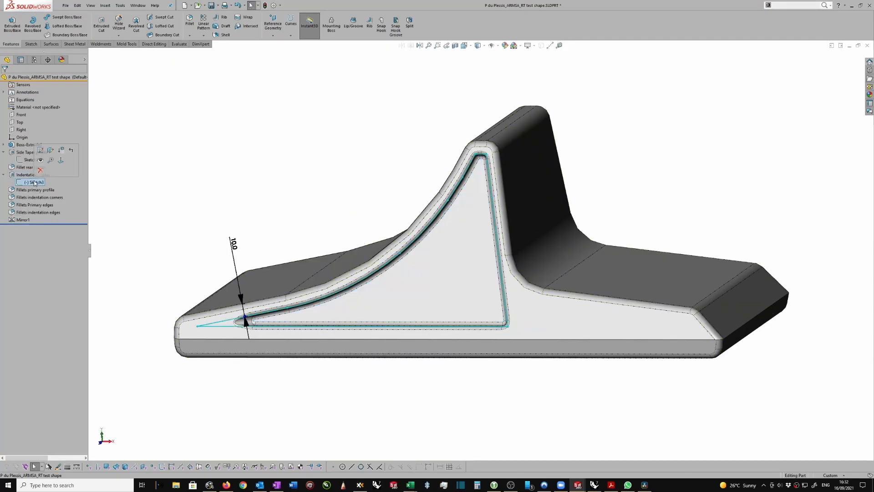
left_click(40, 150)
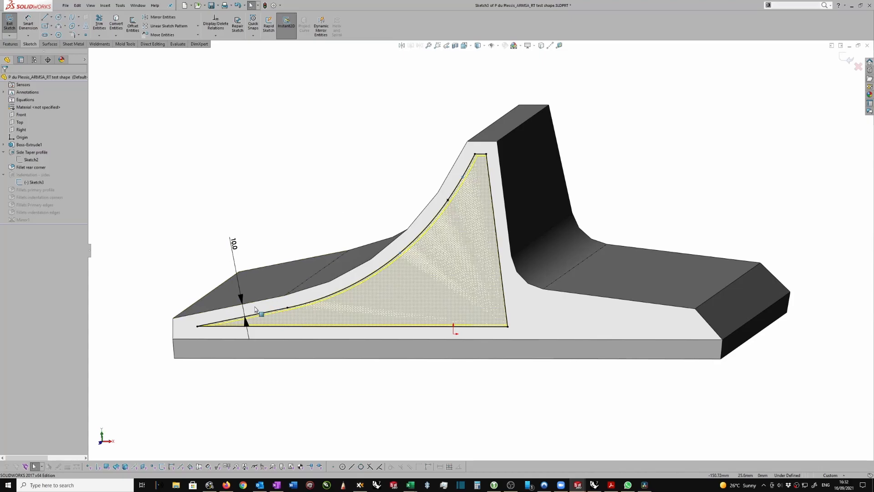
left_click(545, 306)
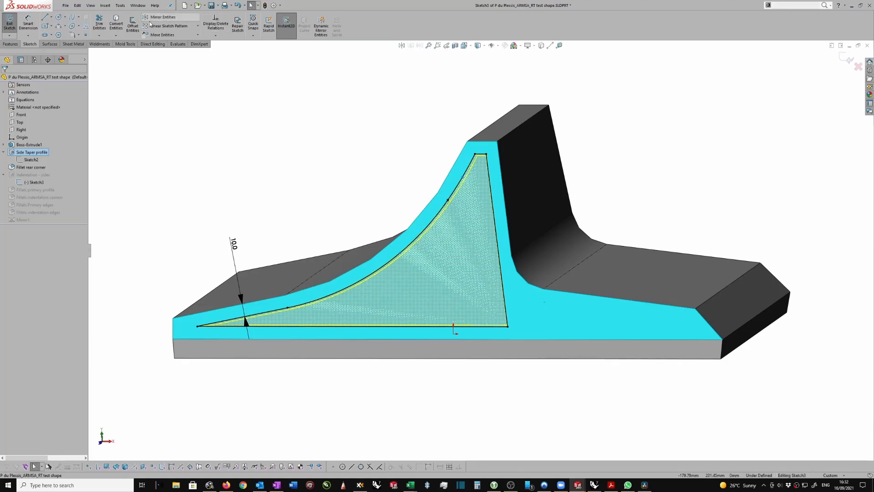
left_click(147, 96)
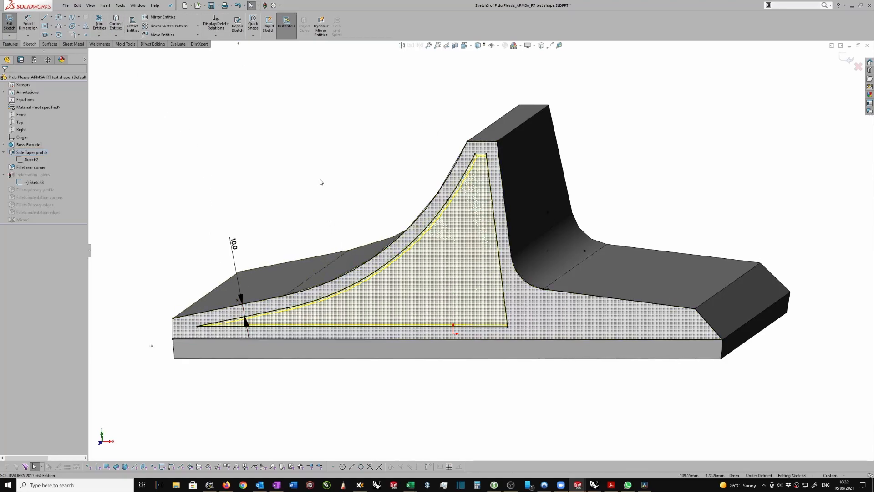
left_click(846, 61)
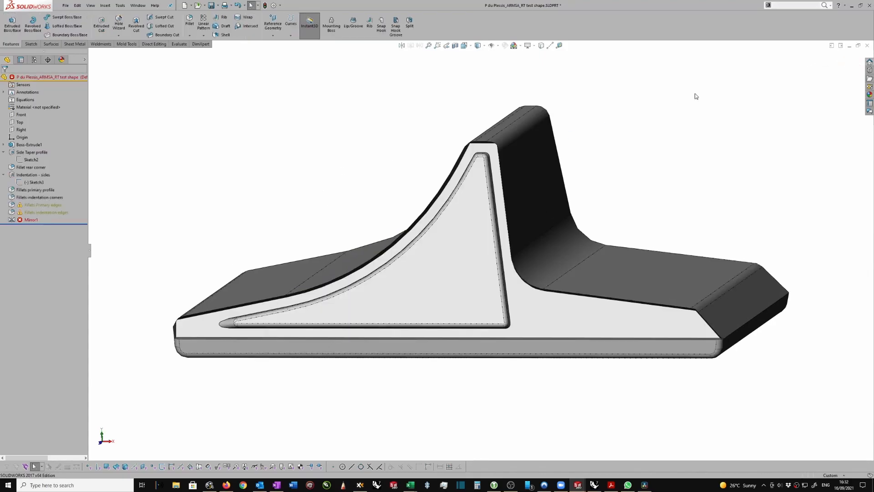
Edit the Indentation - sides cut so that only the inner triangular region is its selected contour
middle_click_drag(301, 214, 242, 328)
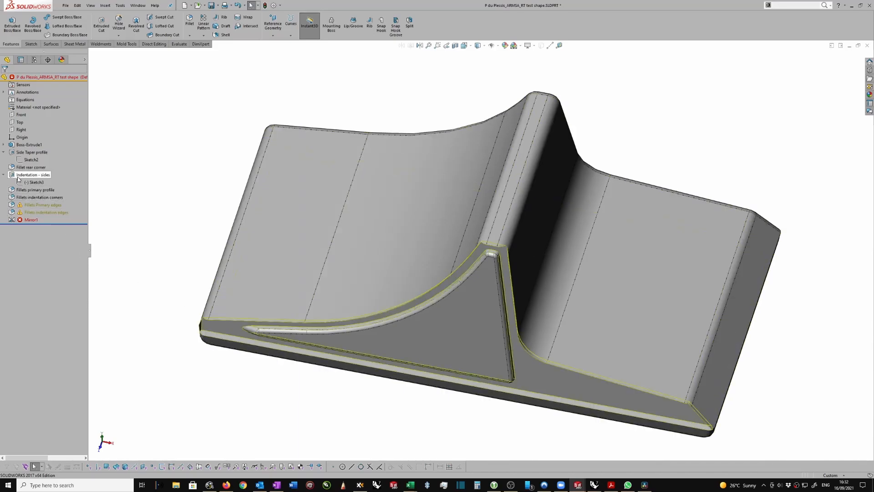
right_click(31, 177)
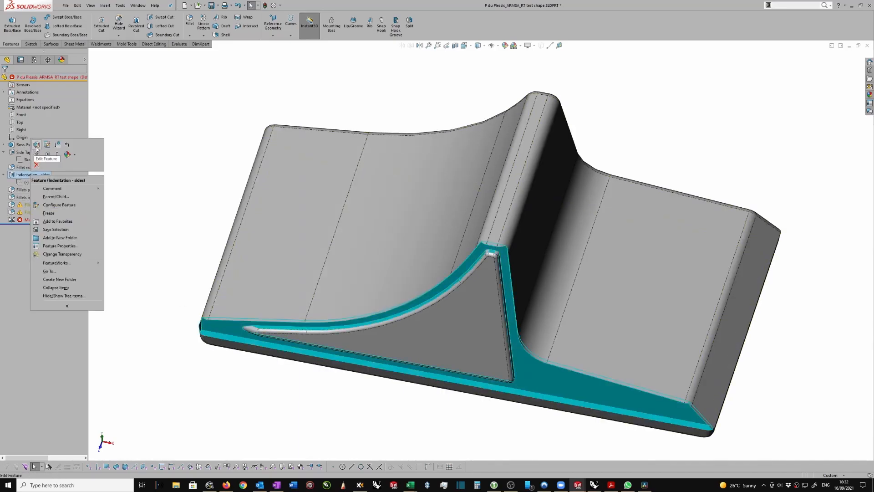
left_click(37, 145)
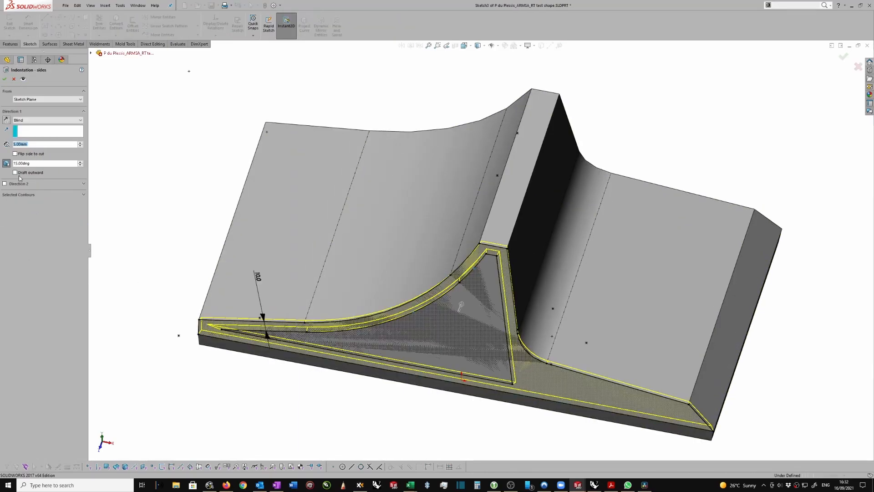
left_click(84, 196)
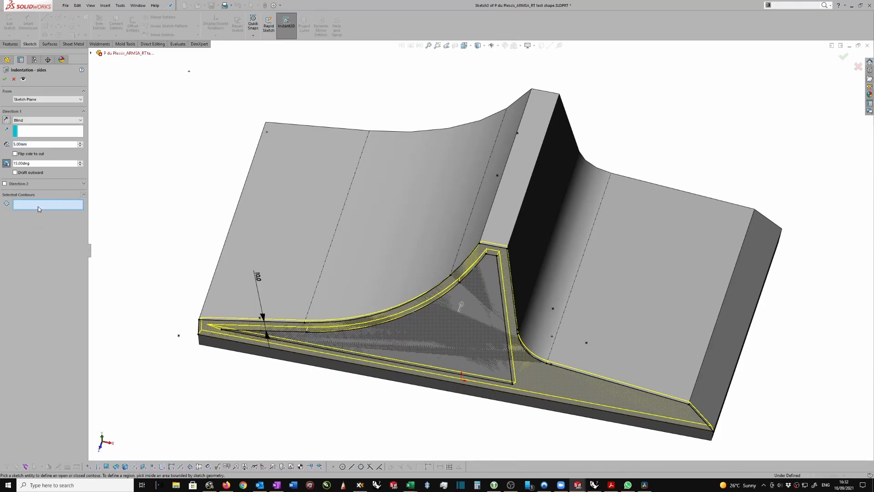
left_click(460, 329)
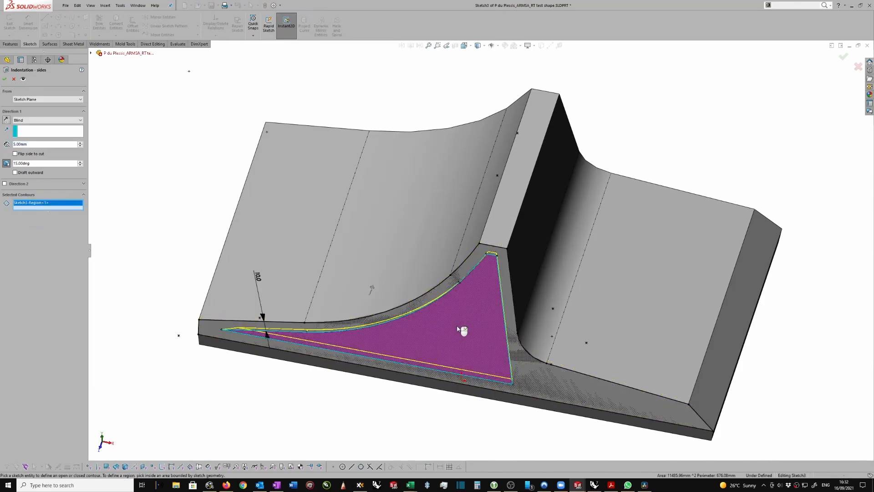
left_click(4, 80)
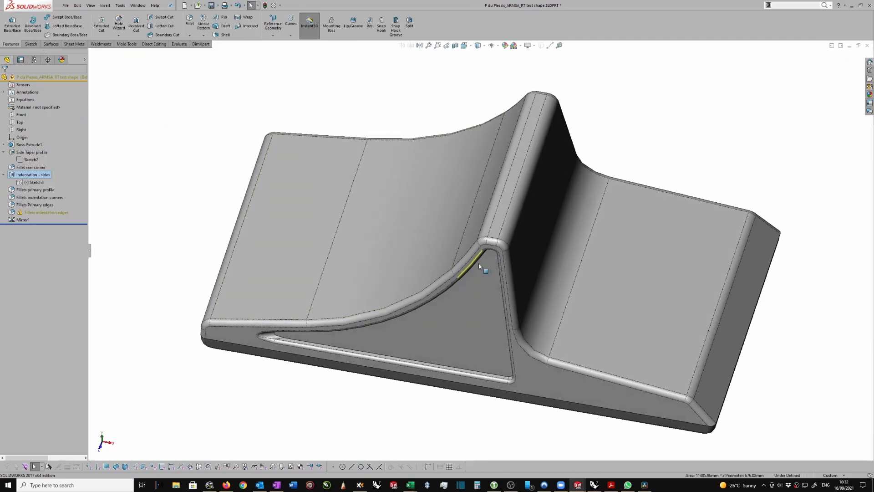
Edit the Fillets indentation edges feature and add the indentation's floor face to the items to fillet
middle_click_drag(275, 353, 140, 224)
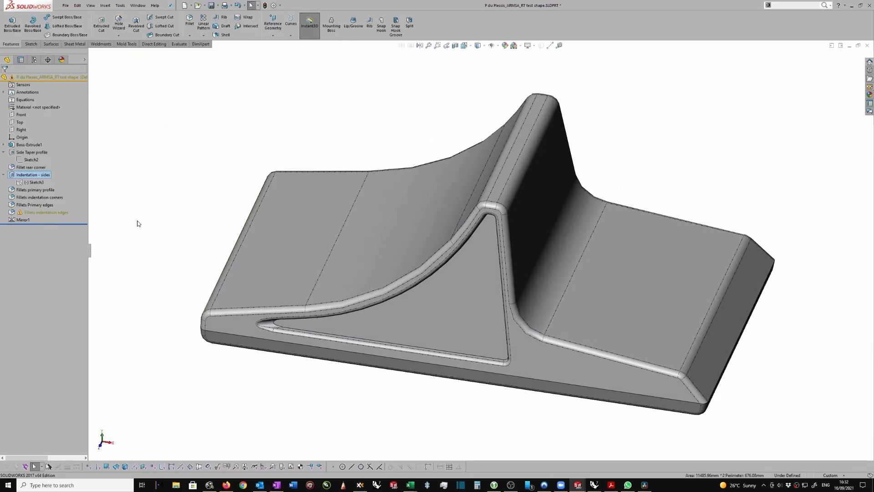
left_click(39, 212)
left_click(47, 183)
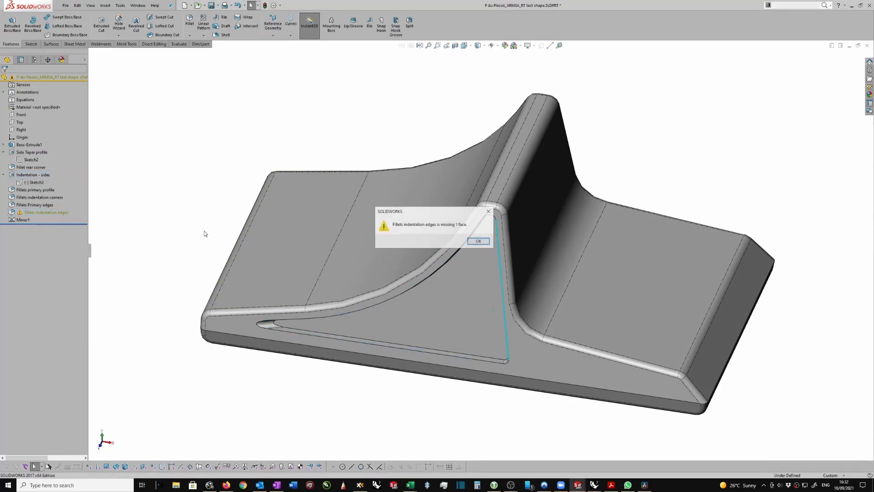
left_click(479, 242)
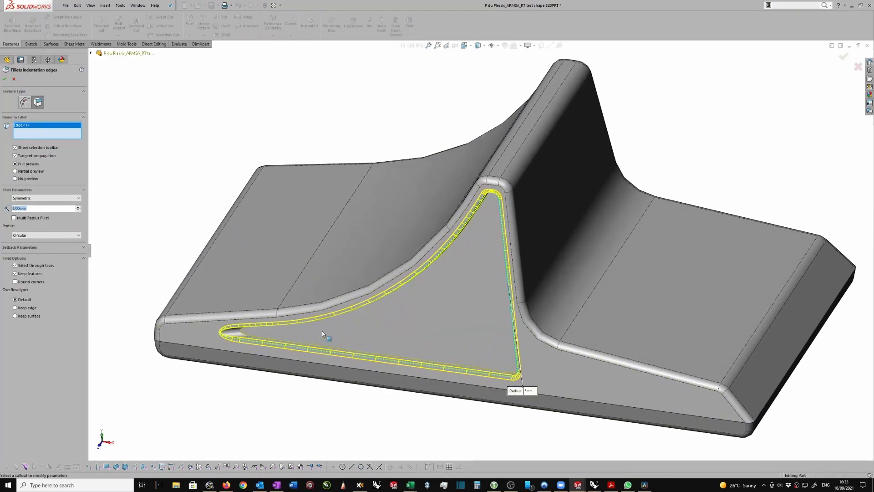
left_click(322, 331)
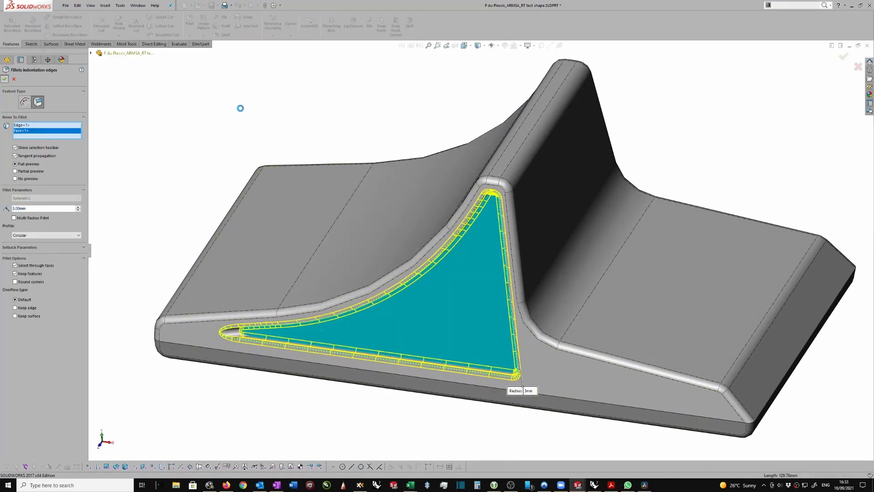
Return to the drawing and place an auxiliary view labelled A, projected from the right sloping edge of the trapezoidal end view
right_click_drag(201, 143, 201, 177)
left_click(471, 249)
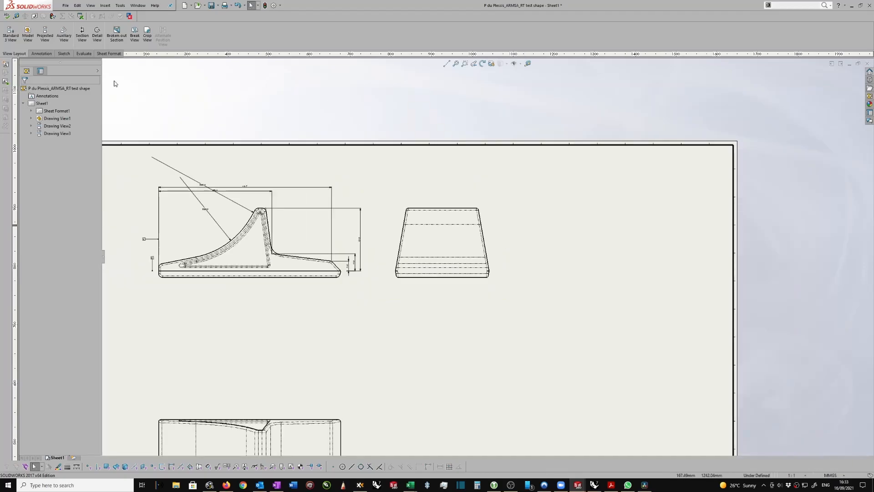
left_click(64, 34)
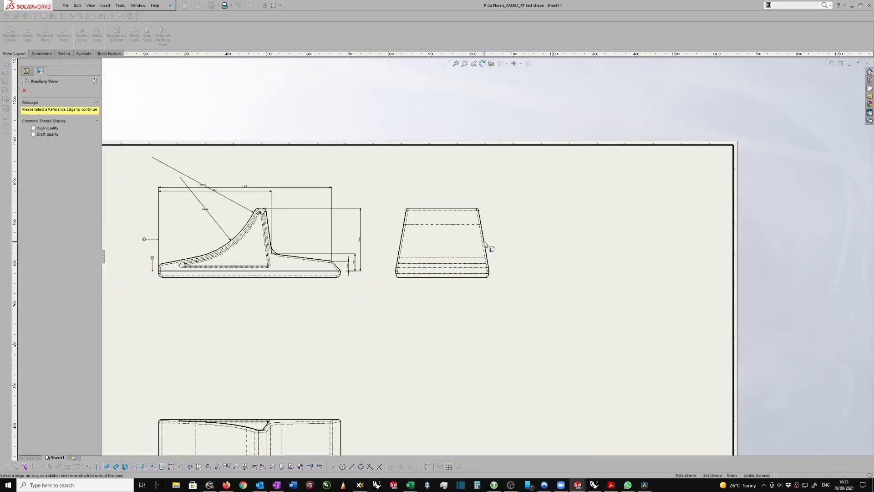
left_click(485, 243)
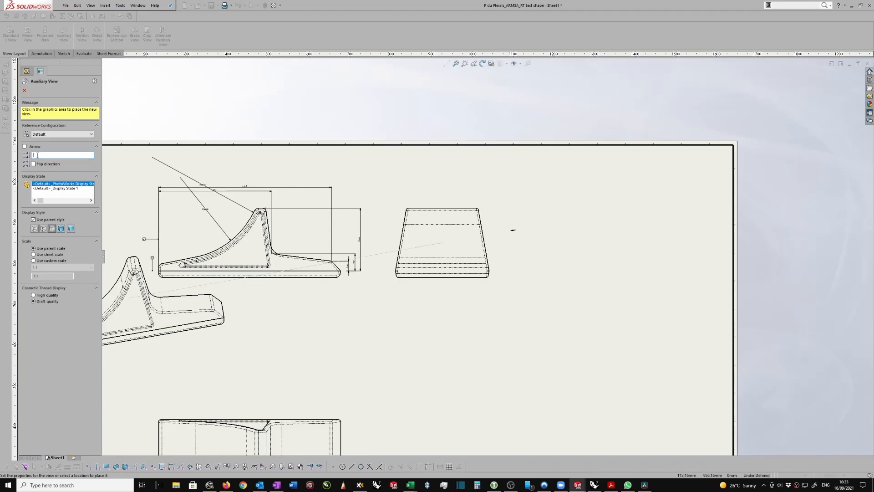
type("A")
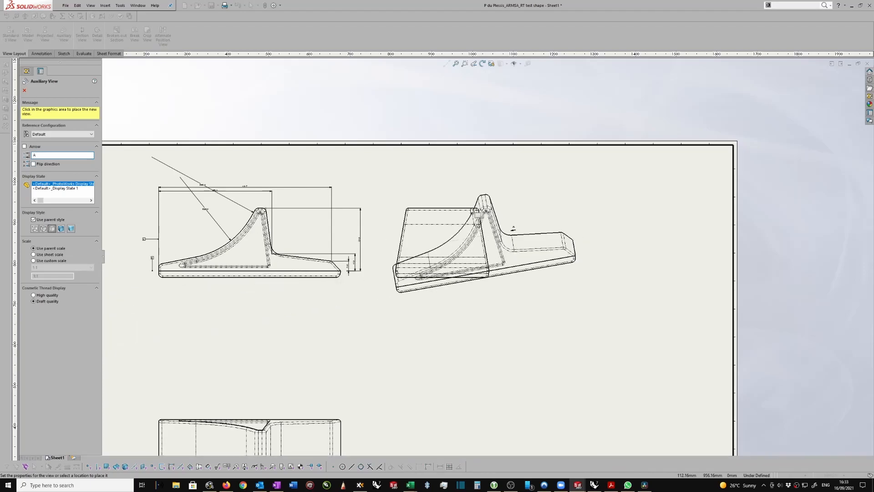
scroll(423, 250, "down", 2)
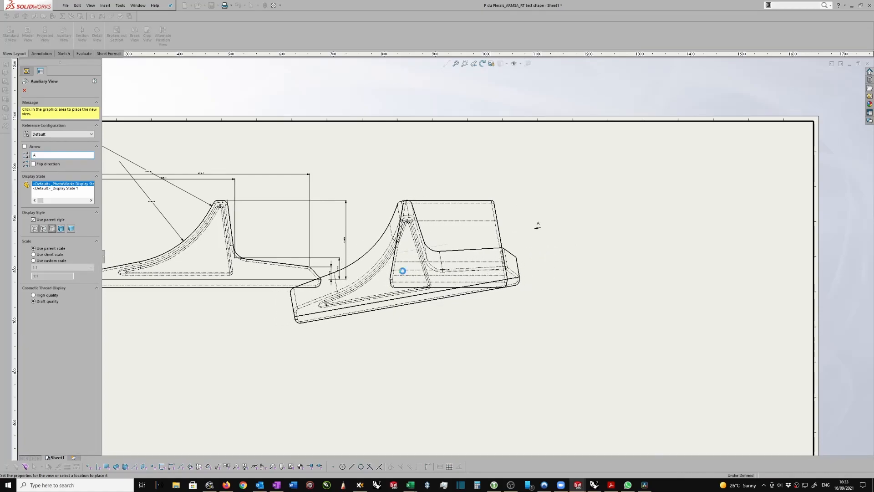
left_click(403, 273)
key("Escape")
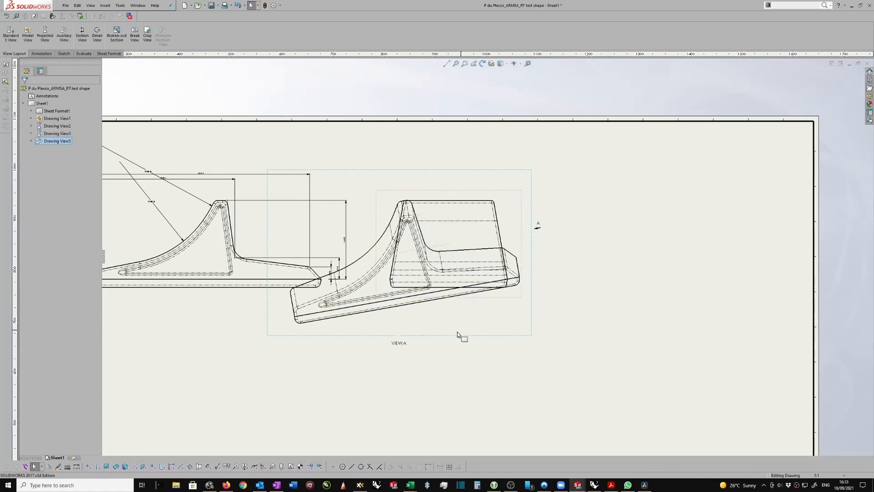
Move View A clear of the end view to its right, break its alignment and lower it on the sheet
mouse_move(447, 335)
left_mouse_down()
mouse_move(551, 321)
mouse_move(691, 284)
left_mouse_up()
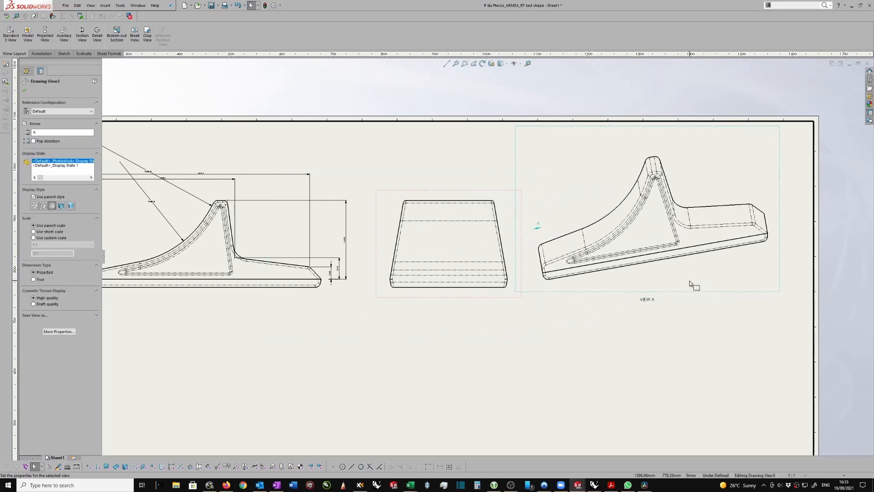
right_click(694, 292)
mouse_move(726, 357)
left_click(787, 354)
scroll(690, 287, "up", 1)
left_click_drag(690, 290, 686, 341)
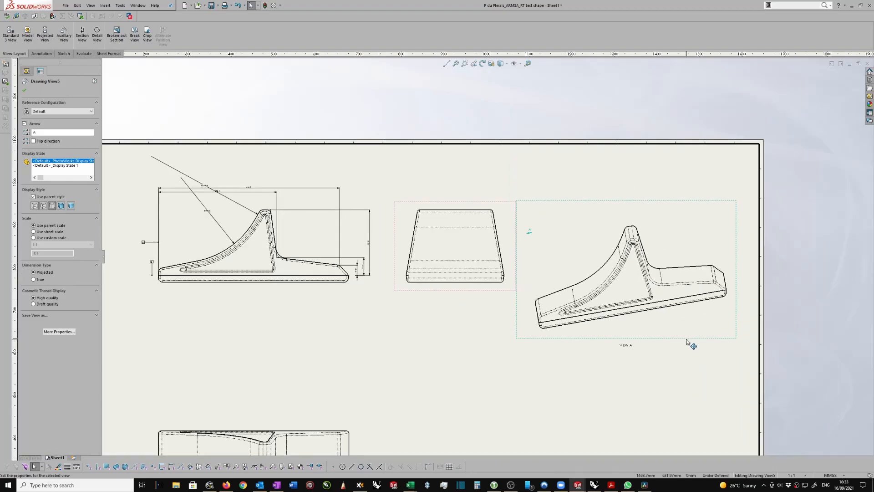
Rotate View A to a drawing view angle of -10 degrees and move it slightly down
left_click(482, 66)
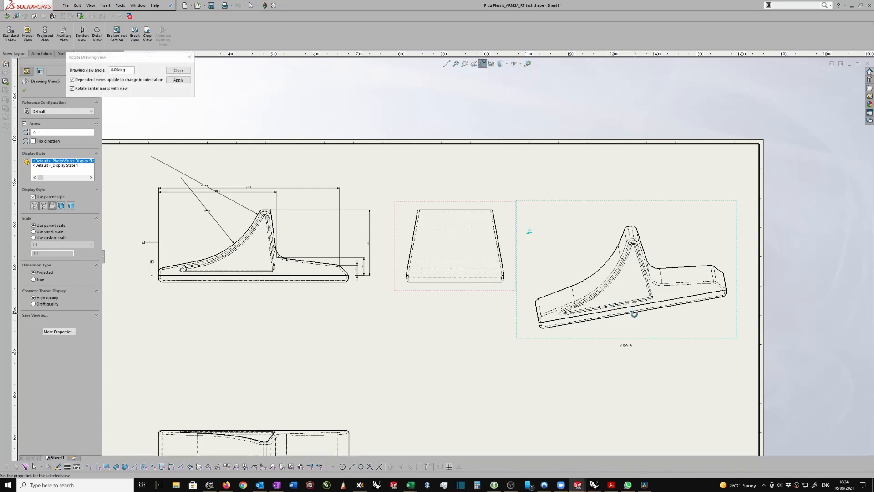
left_click(112, 70)
type("-1")
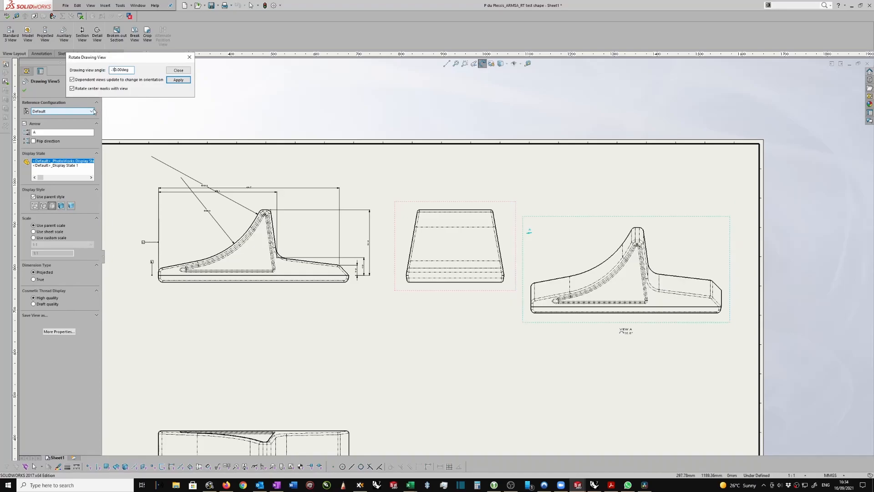
left_click(178, 71)
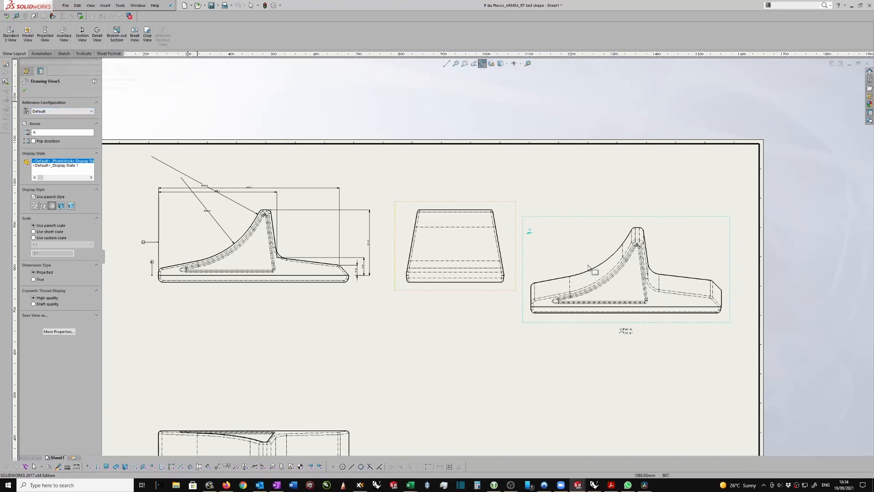
scroll(651, 338, "down", 2)
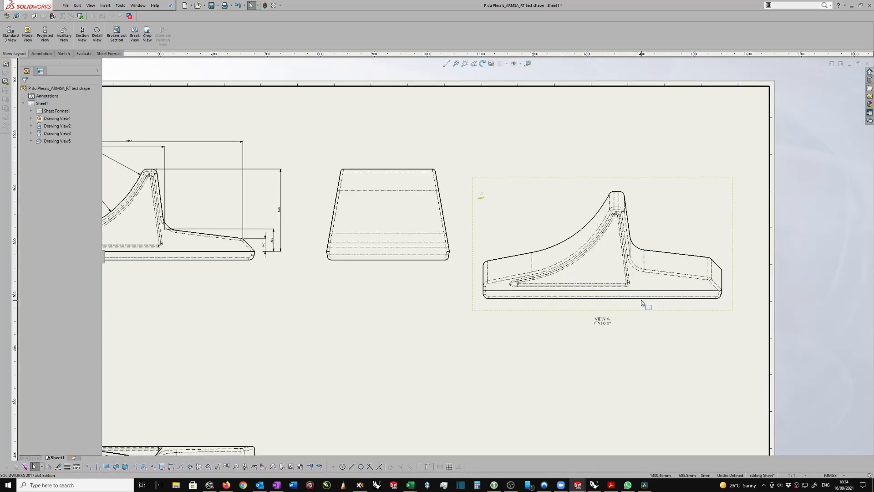
left_click_drag(633, 312, 631, 335)
scroll(519, 332, "down", 1)
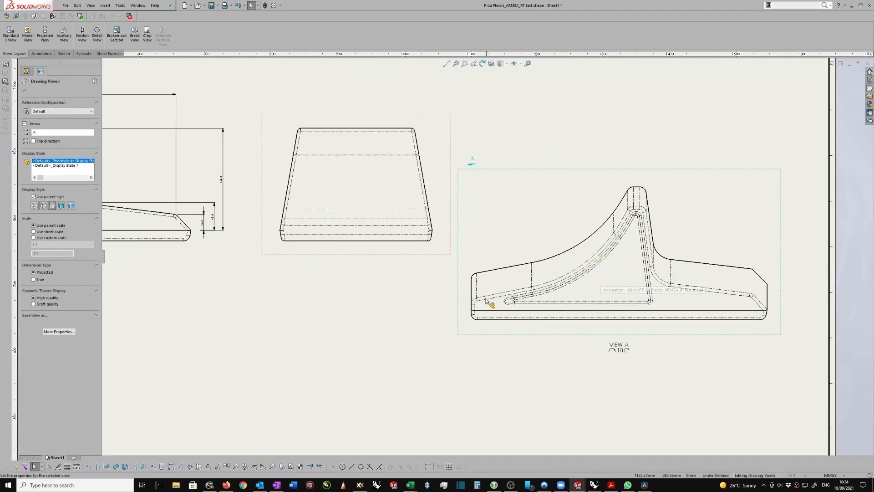
Show the sketch of the Indentation - sides feature in View A
scroll(475, 310, "down", 1)
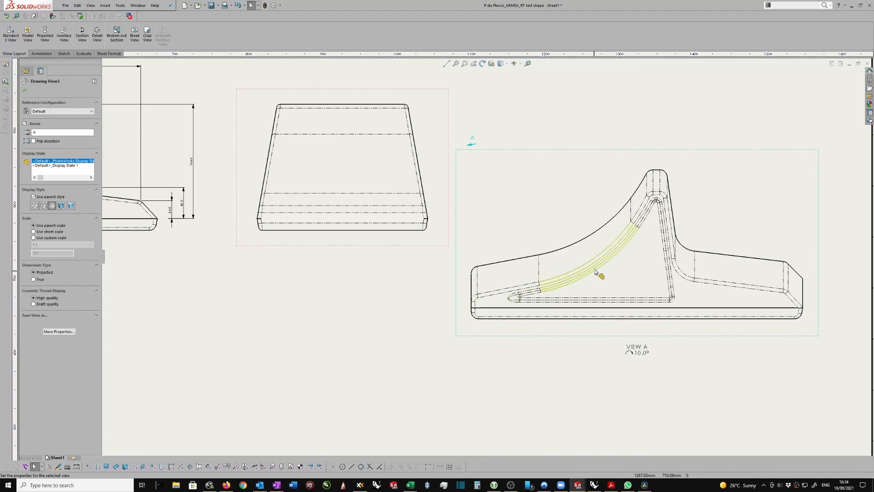
left_click(25, 90)
left_click(31, 142)
left_click(39, 148)
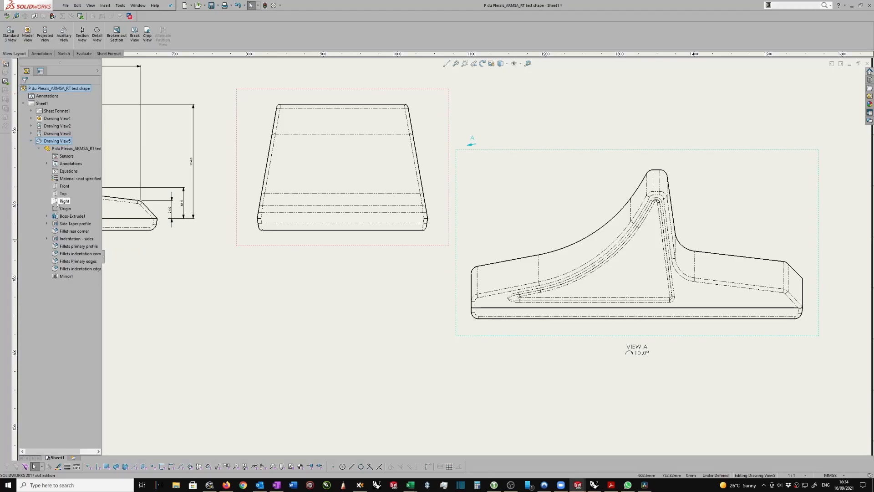
left_click(46, 238)
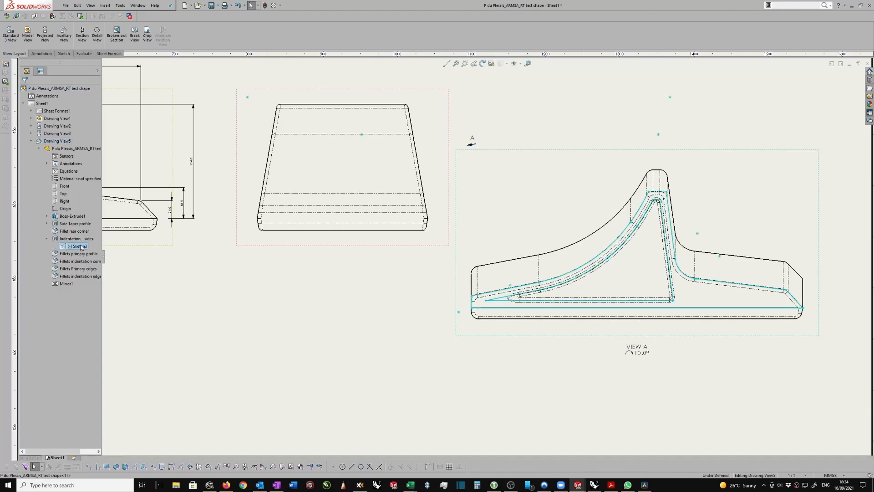
right_click(82, 247)
left_click(91, 258)
Hide the solid body belonging to the Indentation - sides feature in View A, leaving the sketch profiles
left_click(88, 241)
right_click(87, 241)
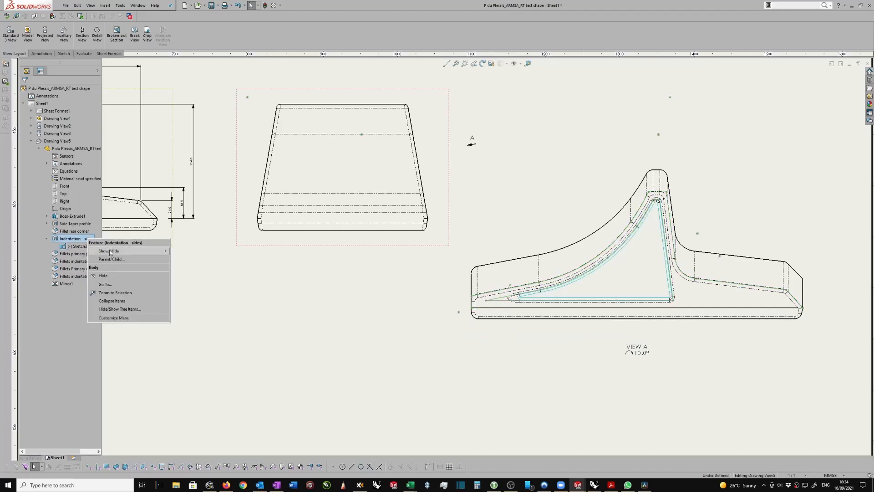
left_click(104, 276)
scroll(649, 225, "down", 1)
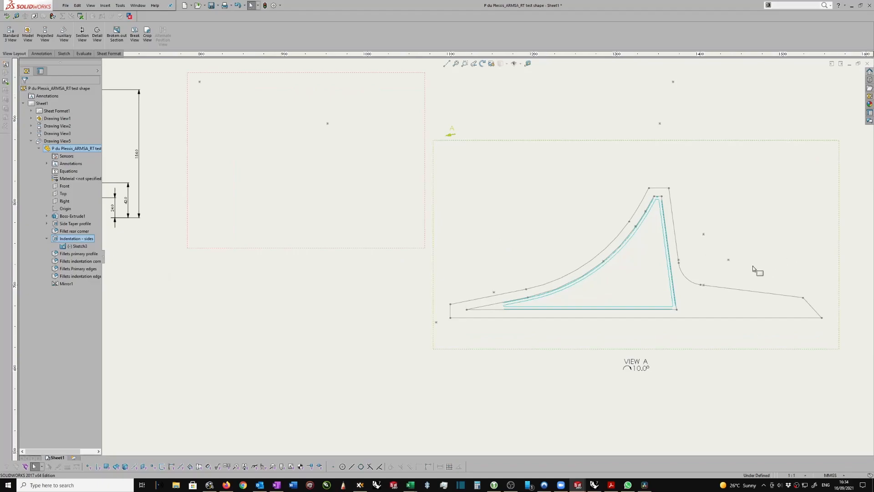
scroll(440, 300, "down", 2)
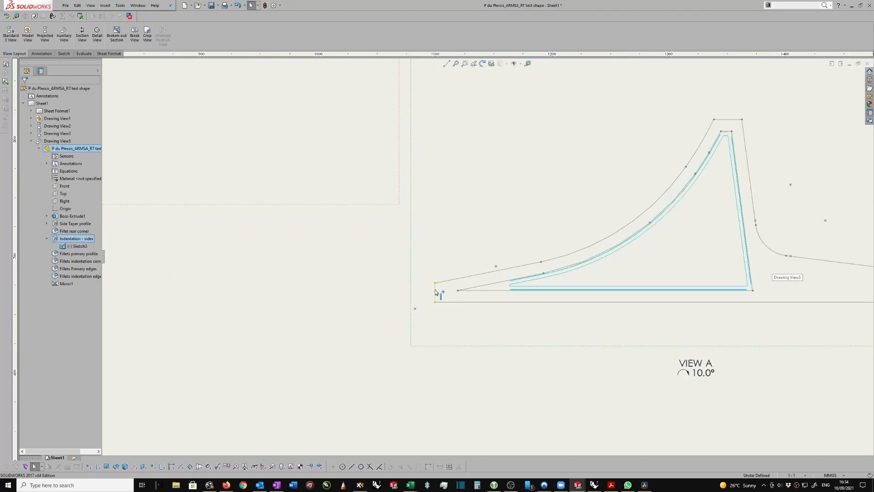
scroll(500, 285, "up", 1)
scroll(500, 285, "up", 5)
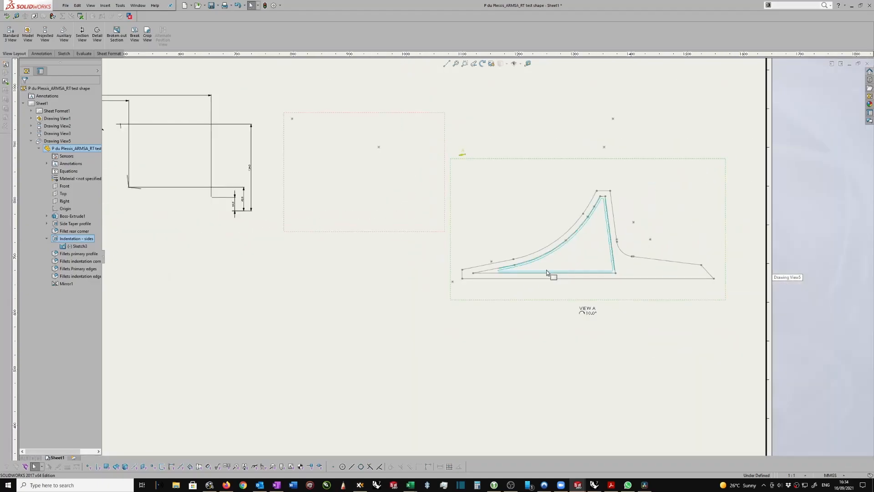
scroll(674, 256, "down", 3)
right_click_drag(567, 354, 567, 316)
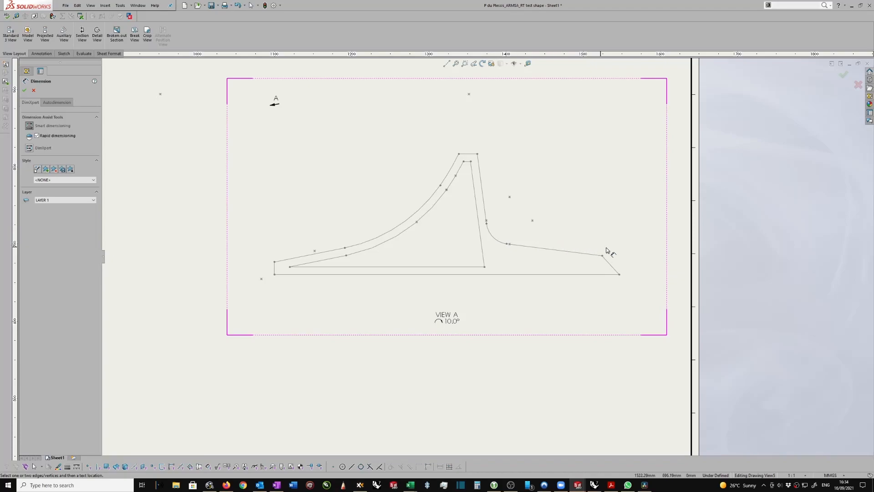
right_click_drag(530, 123, 556, 114)
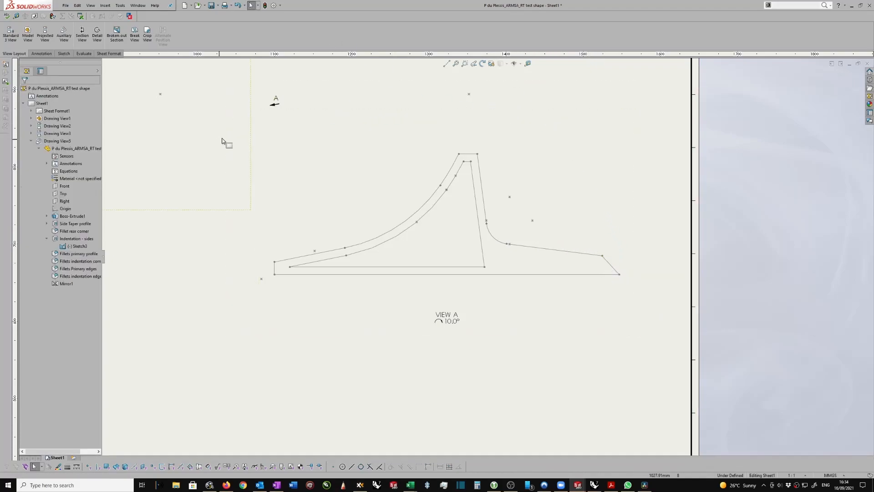
right_click_drag(645, 100, 678, 120)
Attach a leader note reading "REF: PRIMARY EXTRUSION PROFILE" to the steep right edge of the outer profile in View A, near its peak
scroll(524, 165, "down", 1)
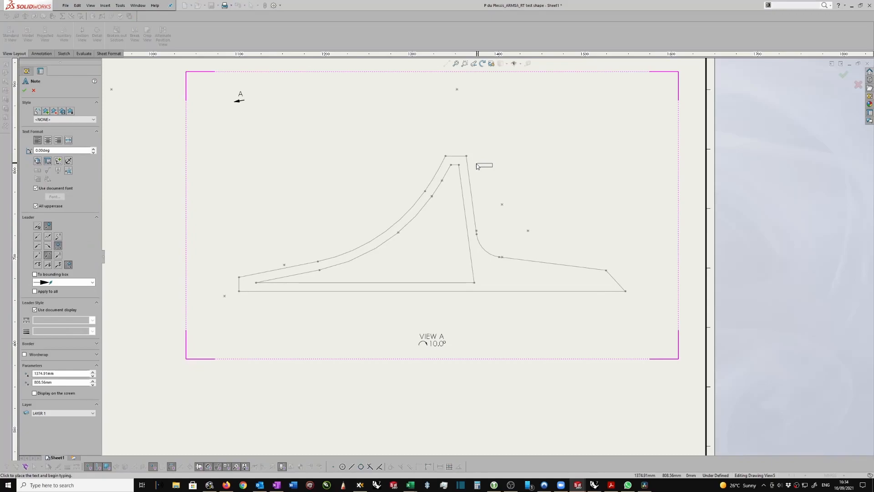
left_click(468, 165)
left_click(527, 134)
type("REF:")
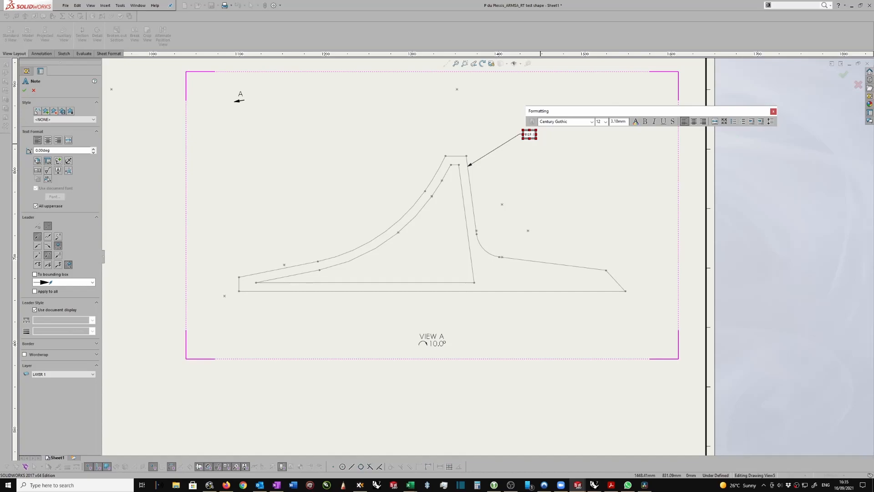
type("MARI")
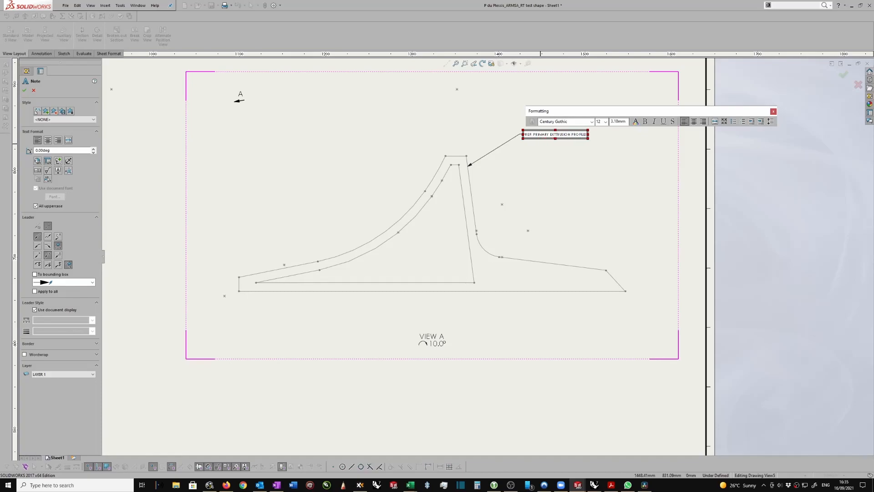
left_click(569, 164)
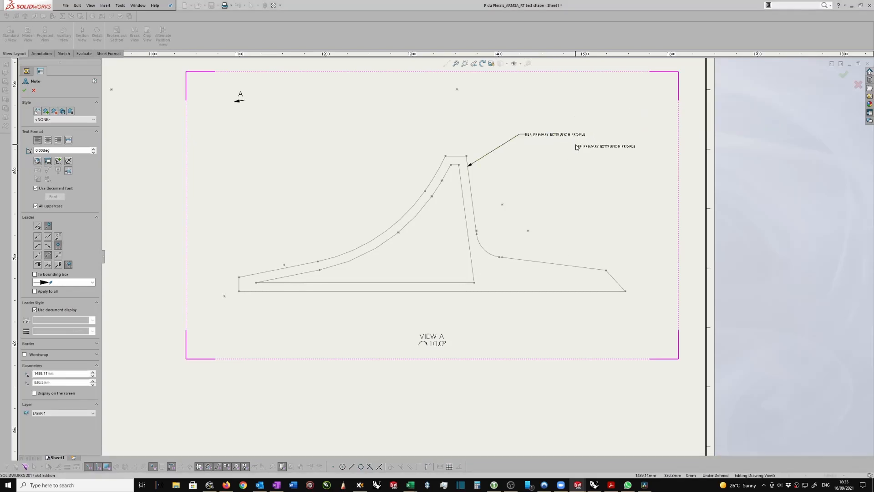
key("Escape")
scroll(552, 134, "down", 1)
double_click(556, 139)
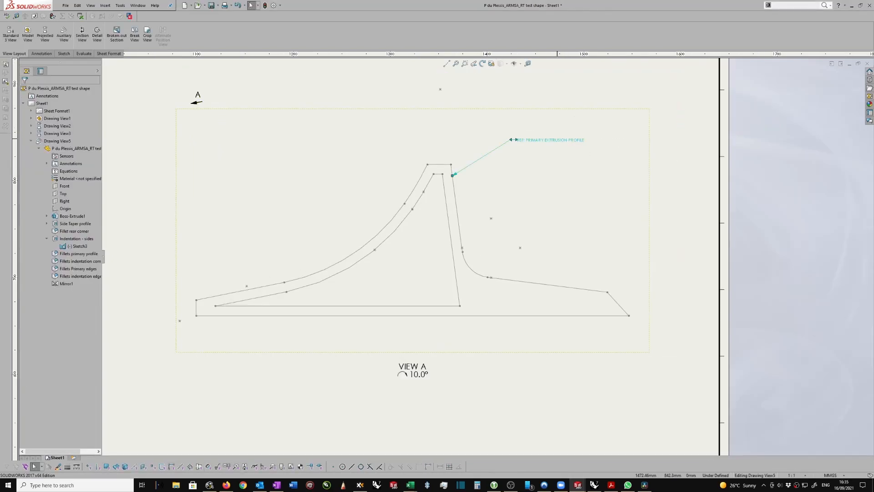
left_click(552, 141)
key("BackSpace")
left_click(547, 209)
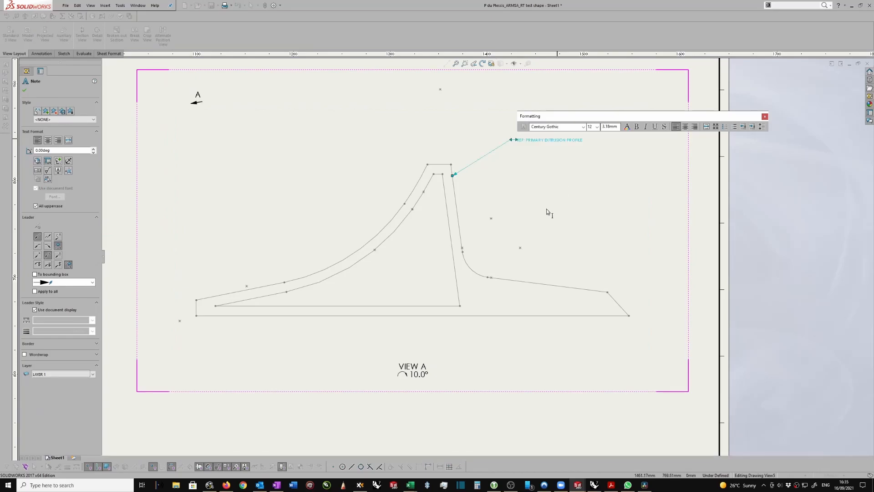
Save the drawing together with its modified referenced part
left_click(363, 184)
key("ctrl+s")
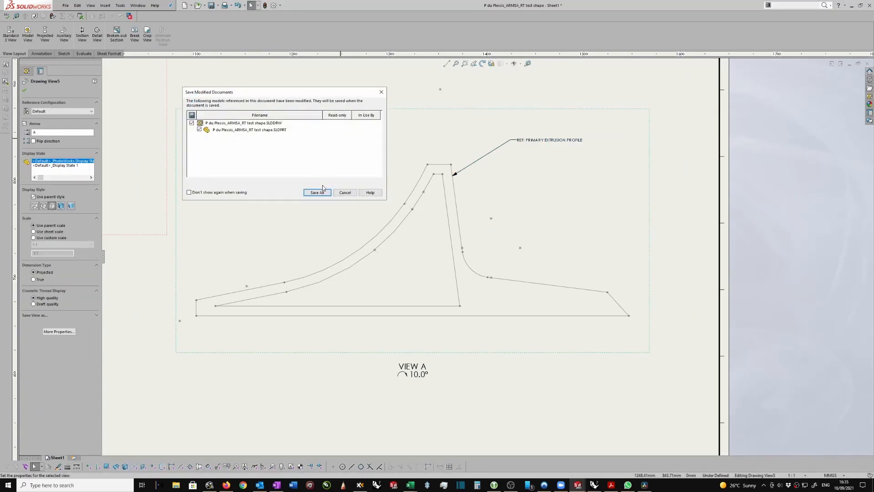
left_click(318, 191)
Dimension the distance between the inner and outer profiles' base lines in View A, append OFFSET to its text and shift it slightly outward
right_click_drag(606, 212, 603, 168)
scroll(333, 251, "down", 1)
left_click(252, 312)
left_click(250, 323)
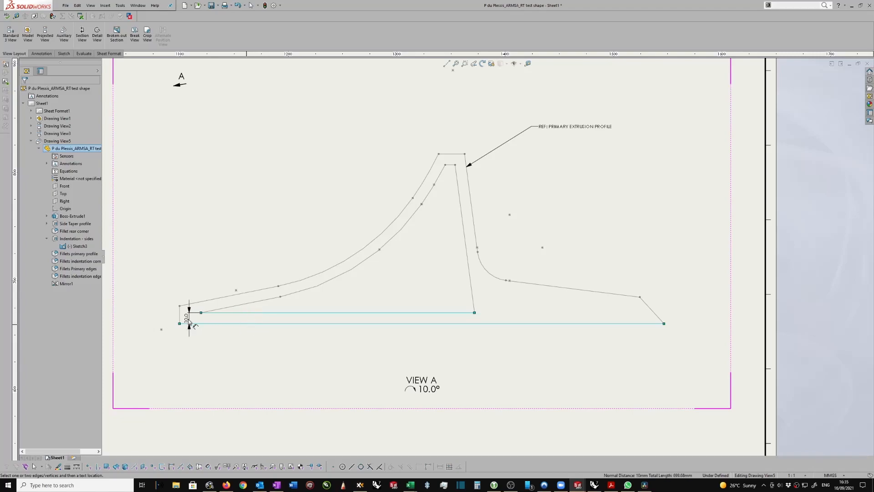
left_click(175, 272)
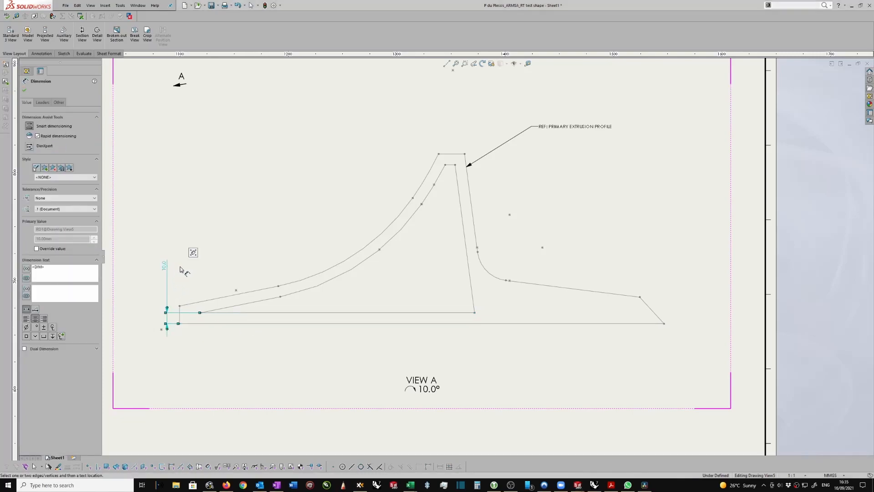
mouse_move(225, 240)
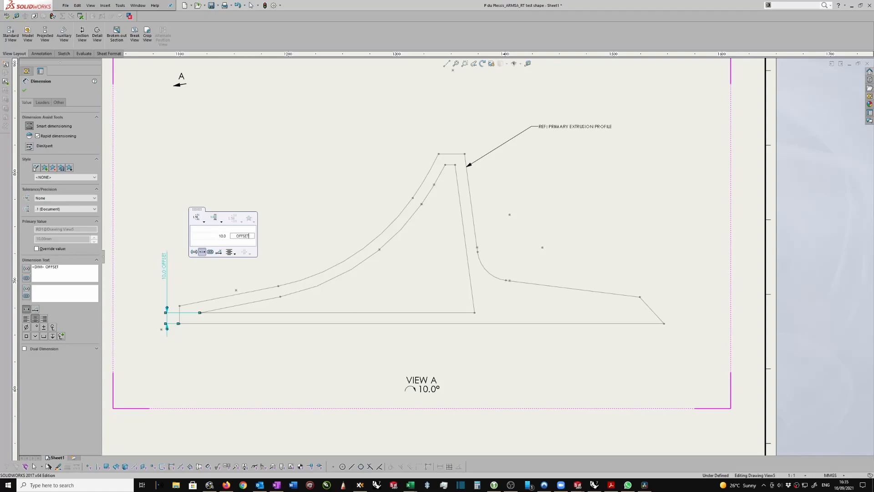
left_click(25, 91)
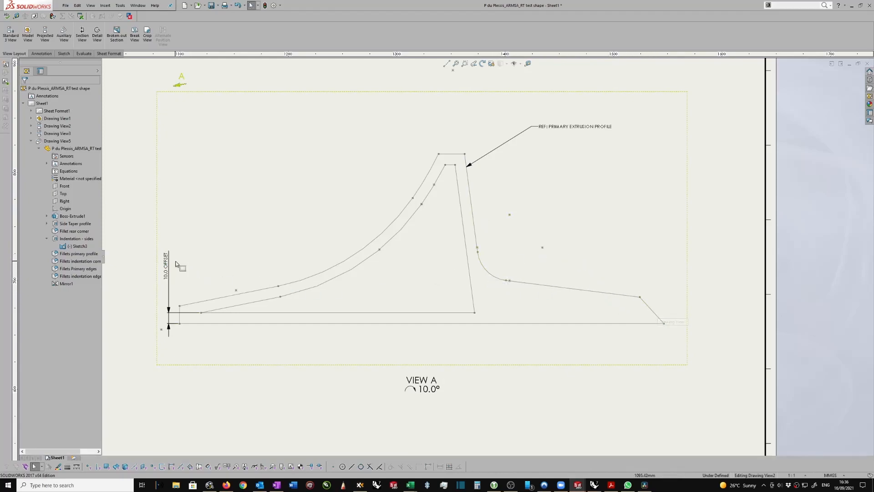
mouse_move(168, 266)
left_mouse_down()
mouse_move(176, 266)
mouse_move(164, 266)
left_mouse_up()
scroll(452, 351, "up", 3)
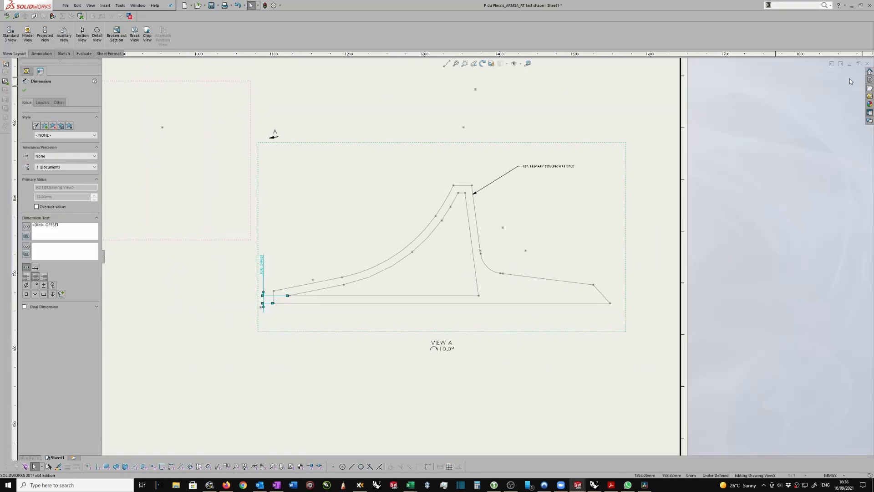
left_click(23, 91)
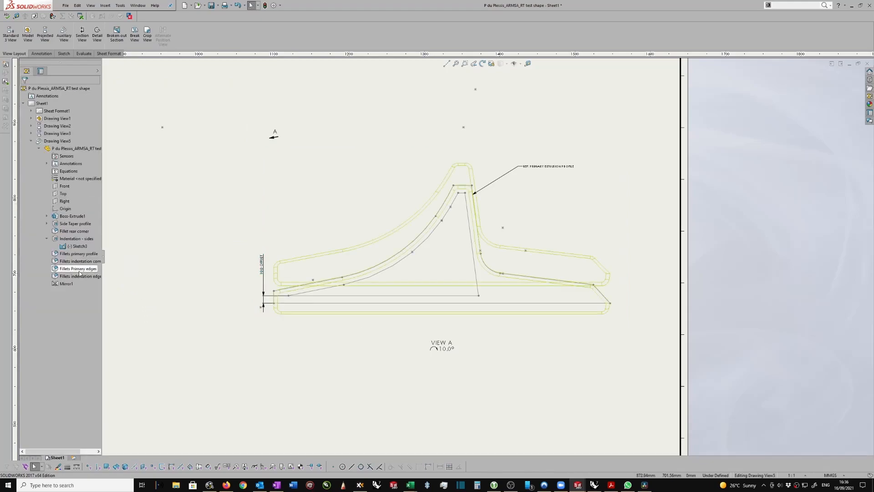
Show the hidden solid body of the Indentation - sides feature in View A again
right_click(77, 242)
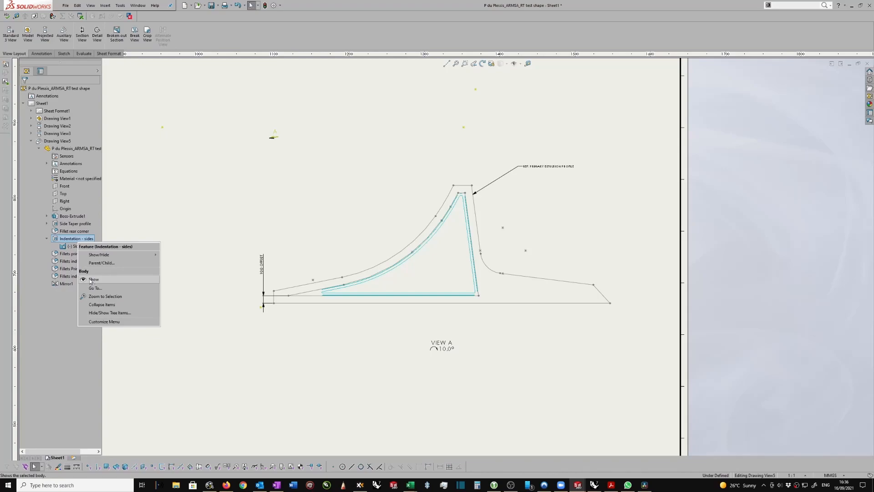
left_click(90, 280)
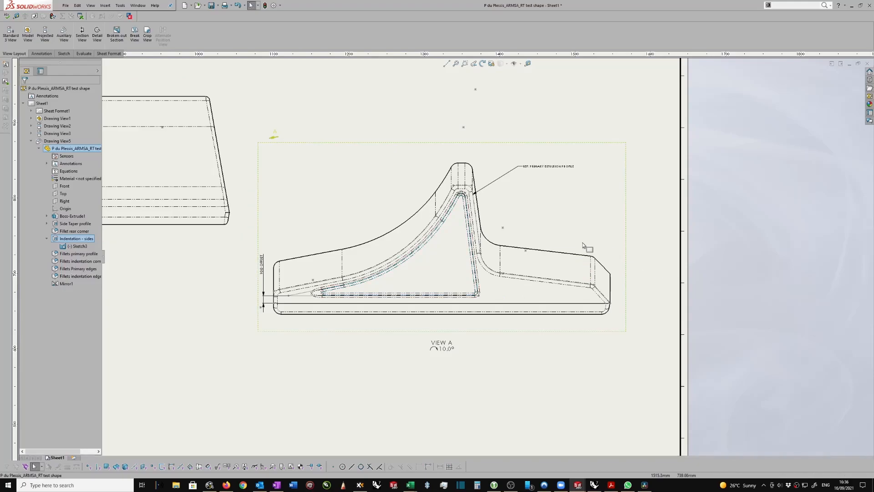
scroll(544, 206, "down", 2)
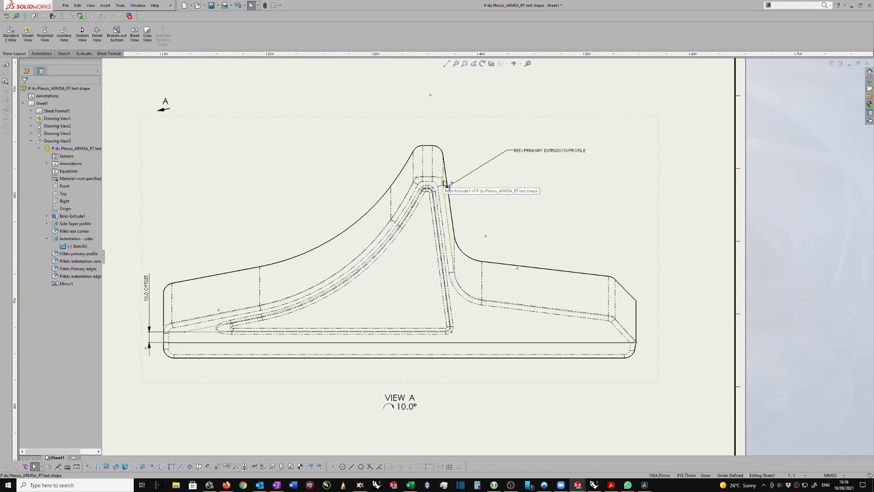
scroll(443, 183, "down", 1)
scroll(505, 250, "up", 1)
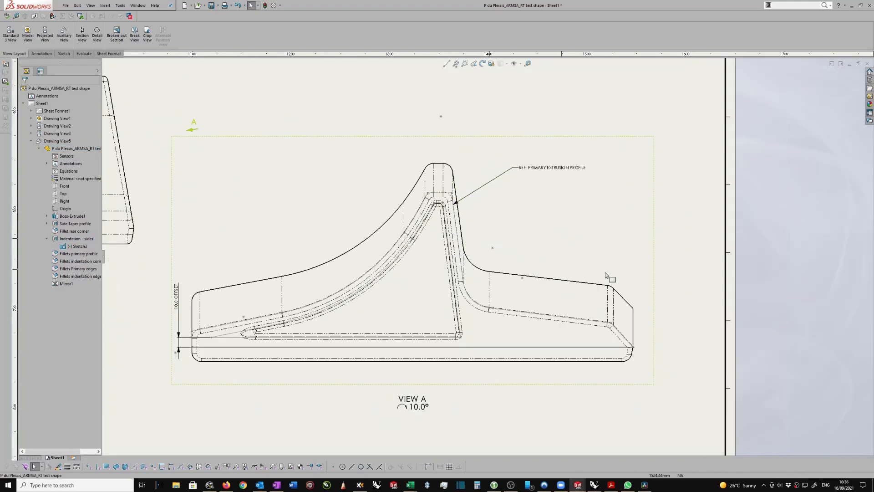
scroll(599, 273, "up", 1)
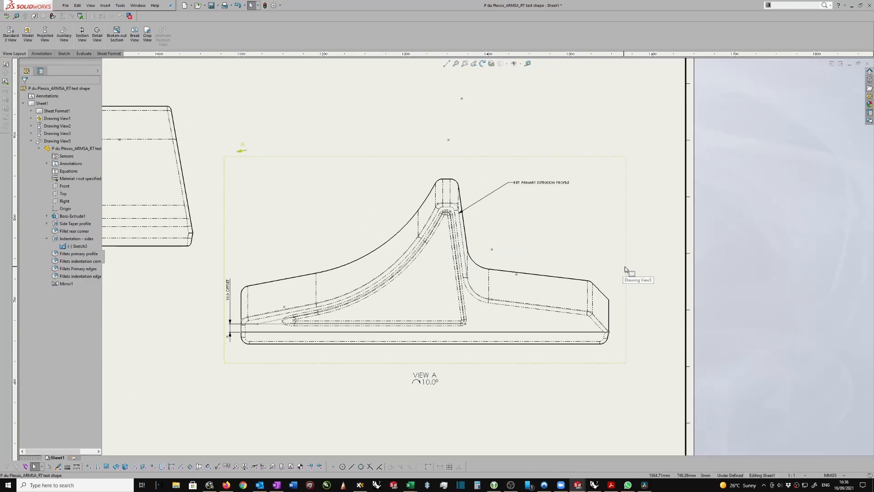
left_click(629, 273)
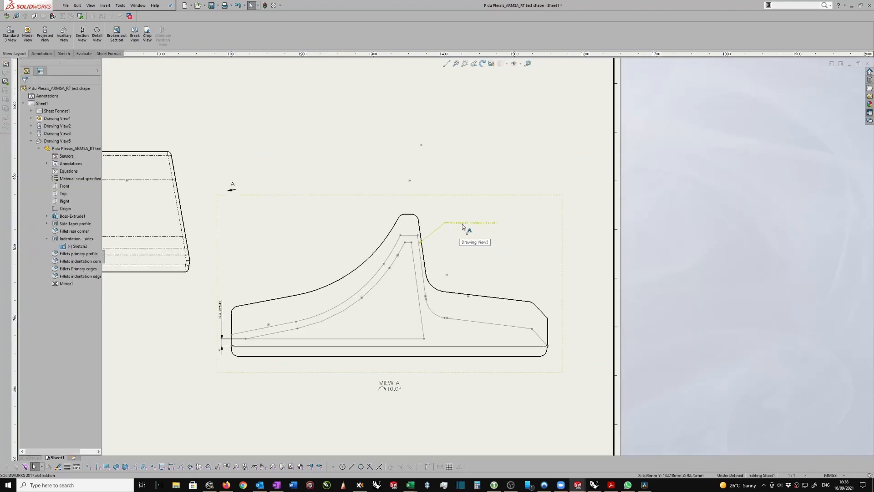
middle_click_drag(462, 225, 469, 226)
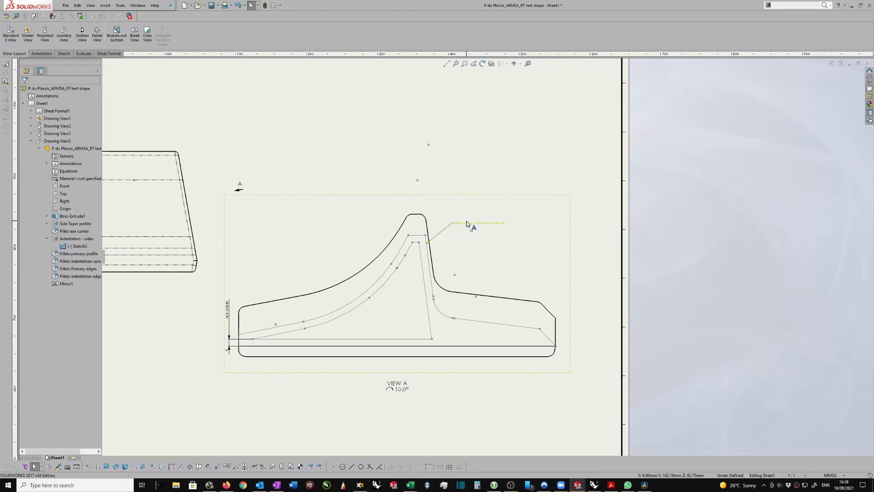
left_click(469, 226)
double_click(474, 224)
scroll(460, 211, "up", 1)
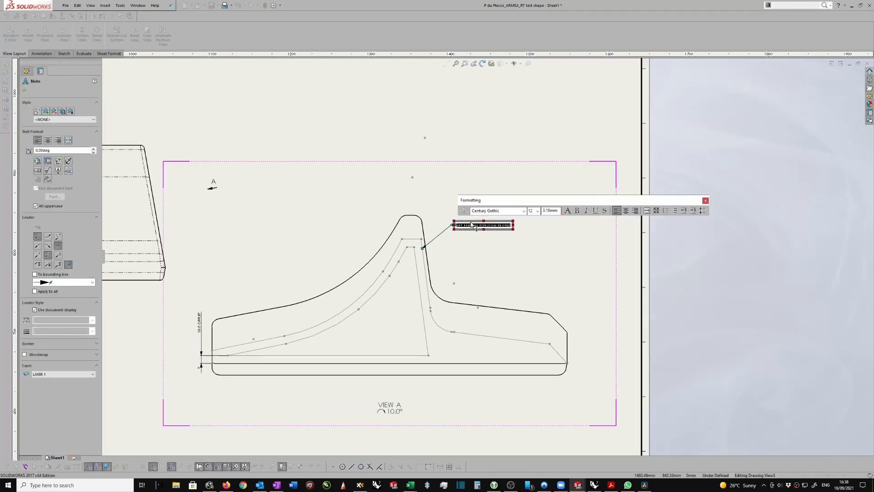
left_click(24, 91)
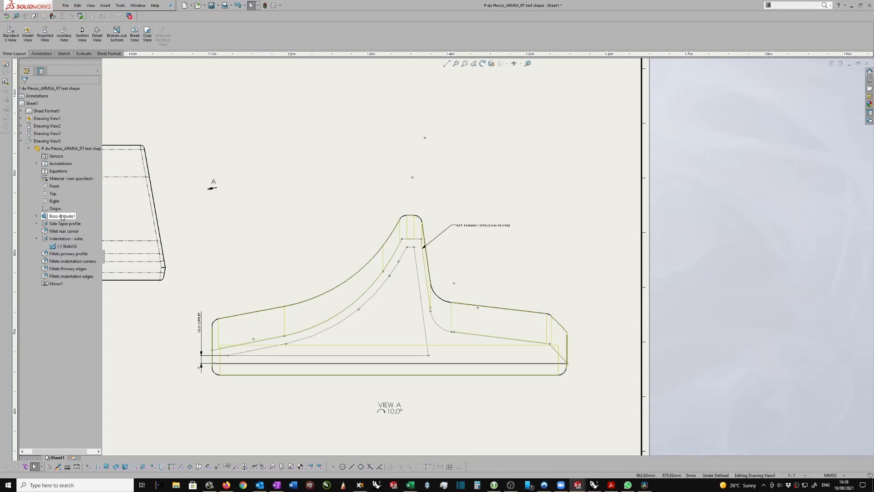
scroll(226, 258, "up", 5)
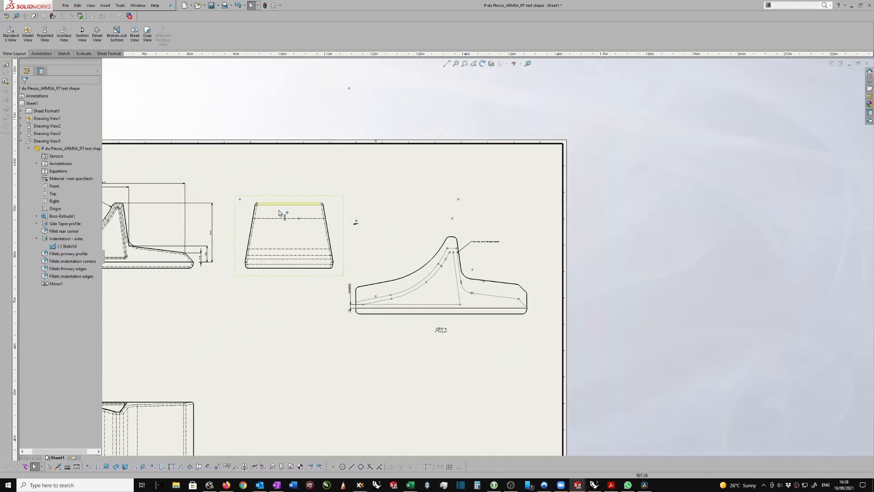
scroll(226, 258, "left", 3)
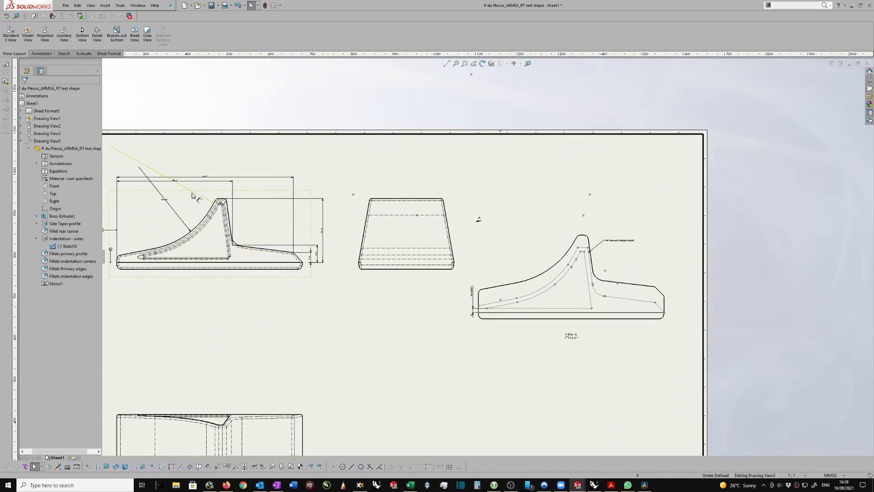
scroll(562, 242, "right", 5)
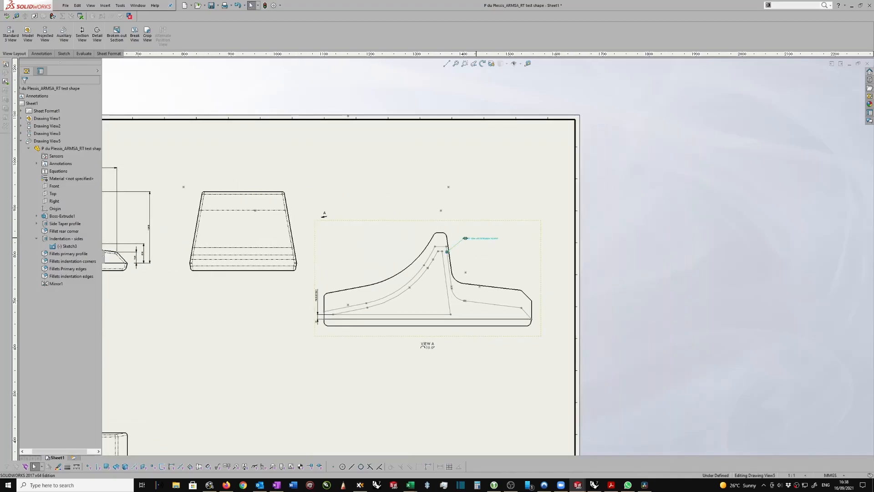
Change the leader note on View A's outer profile to read "REF: EXTRUSION PROFILE IN FRONT VIEW"
double_click(478, 239)
scroll(477, 240, "down", 5)
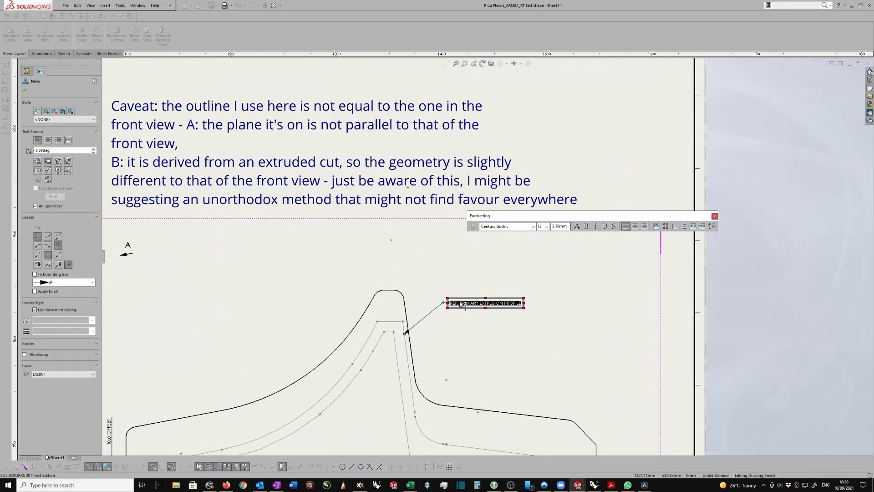
left_click(460, 304)
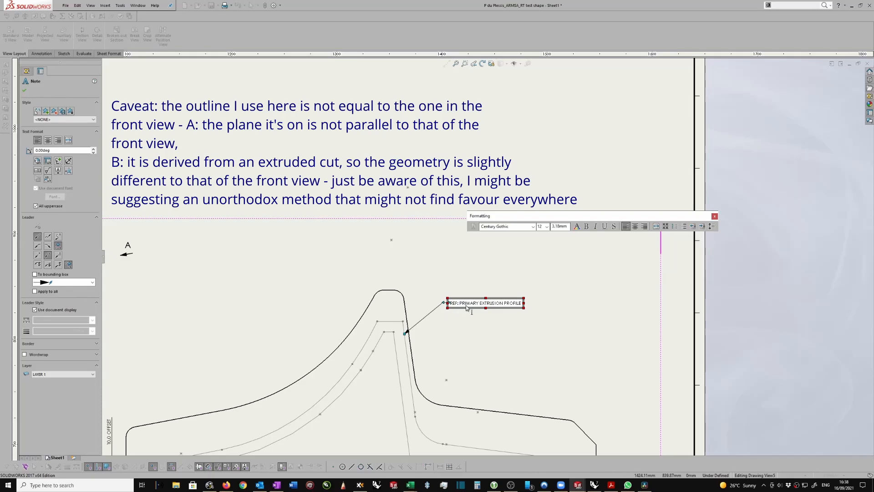
left_click_drag(459, 304, 475, 306)
key("Delete")
key("Delete")
type("IN")
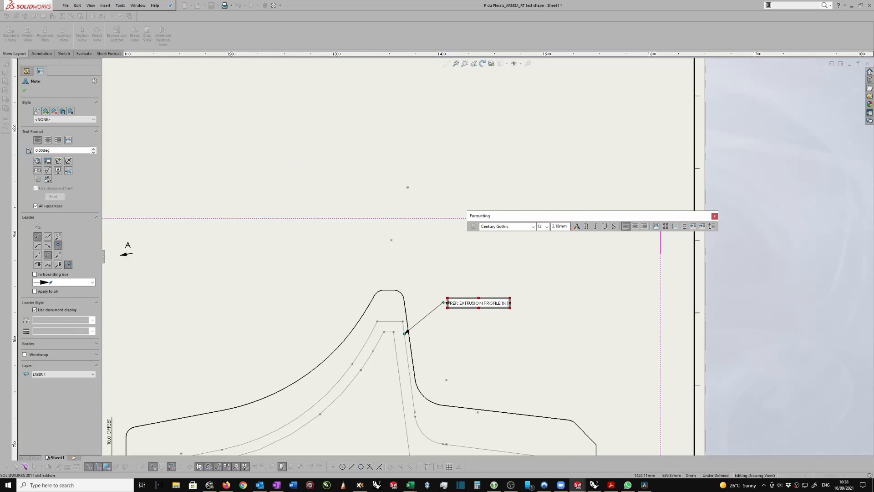
type(" FRONT VIEW")
left_click(622, 304)
left_click(622, 304)
scroll(529, 297, "up", 2)
scroll(449, 290, "up", 2)
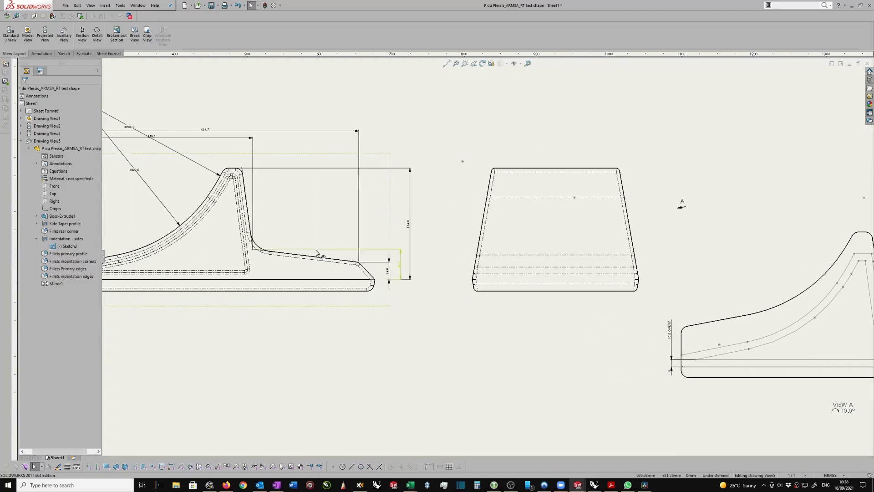
scroll(606, 291, "up", 2)
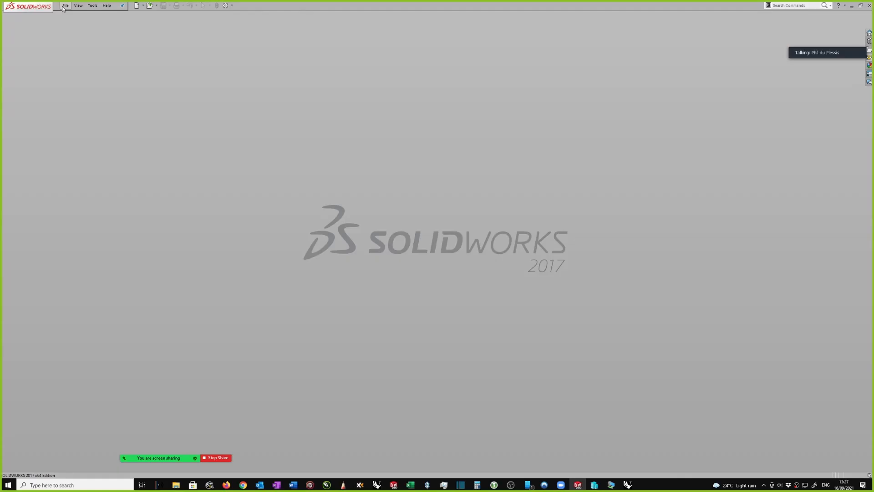
Create a new document from the Part template
left_click(64, 6)
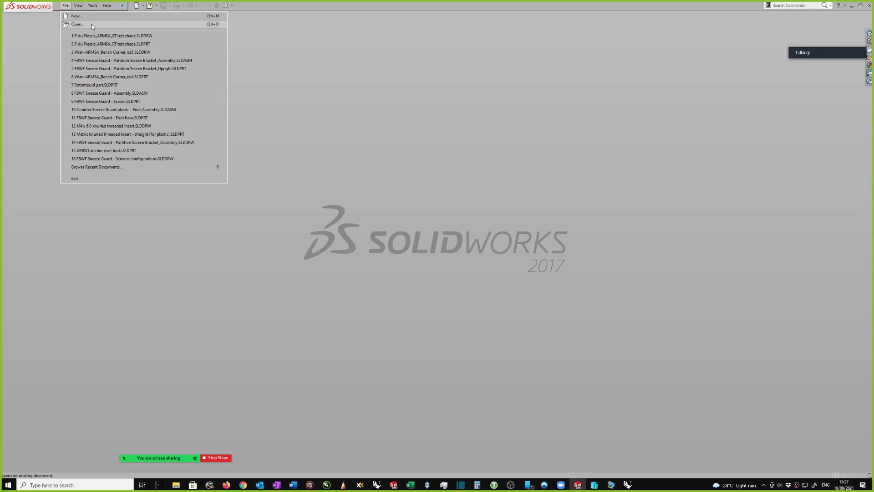
left_click(74, 16)
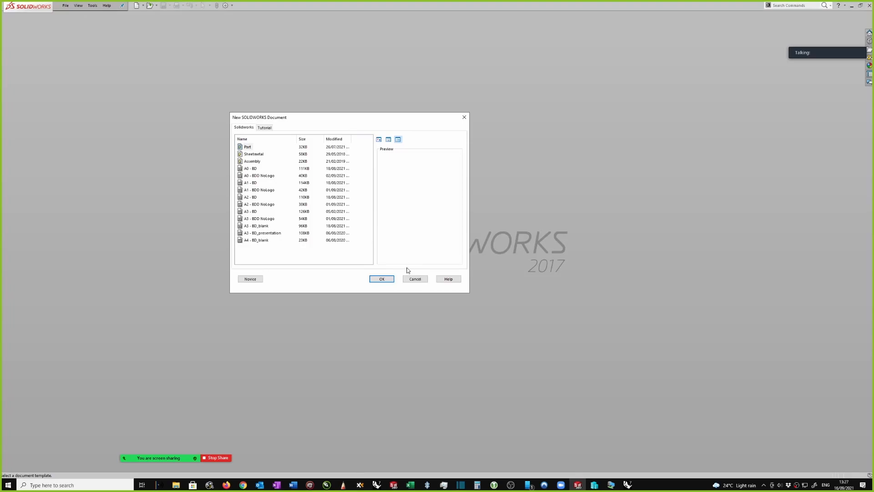
left_click(382, 278)
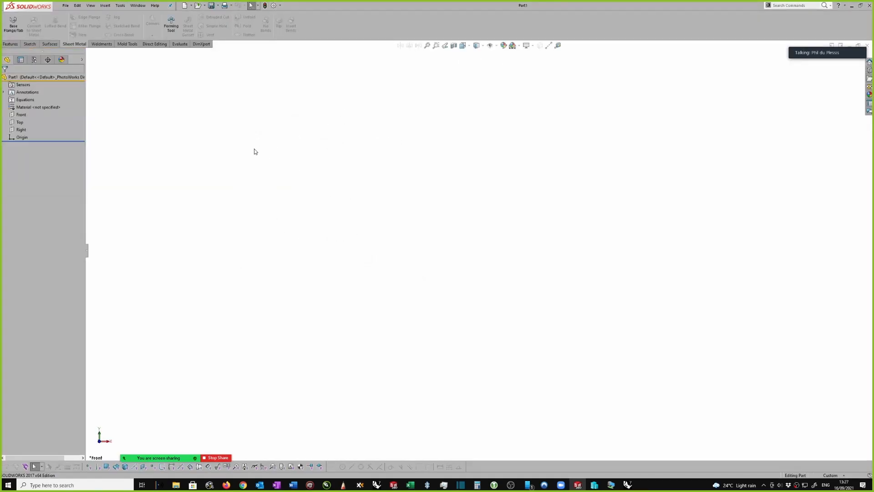
Start a sketch on the Front plane and draw a vertical centreline upward from the origin
left_click(20, 115)
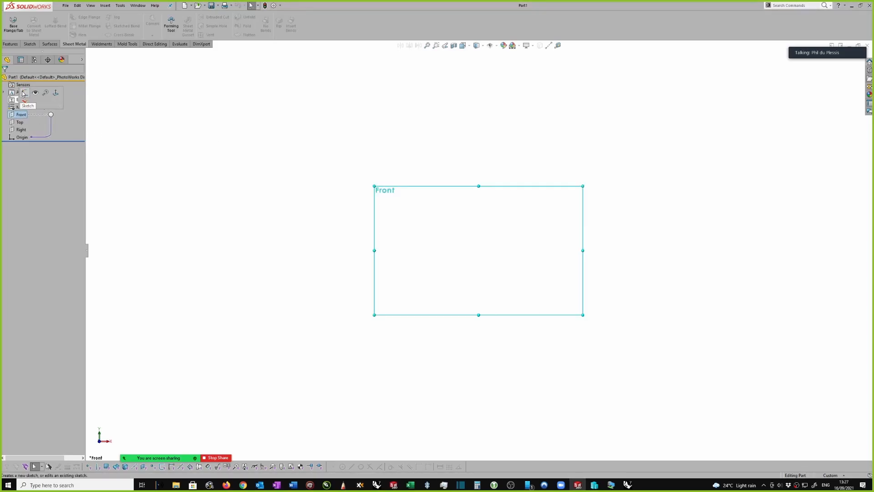
left_click(45, 93)
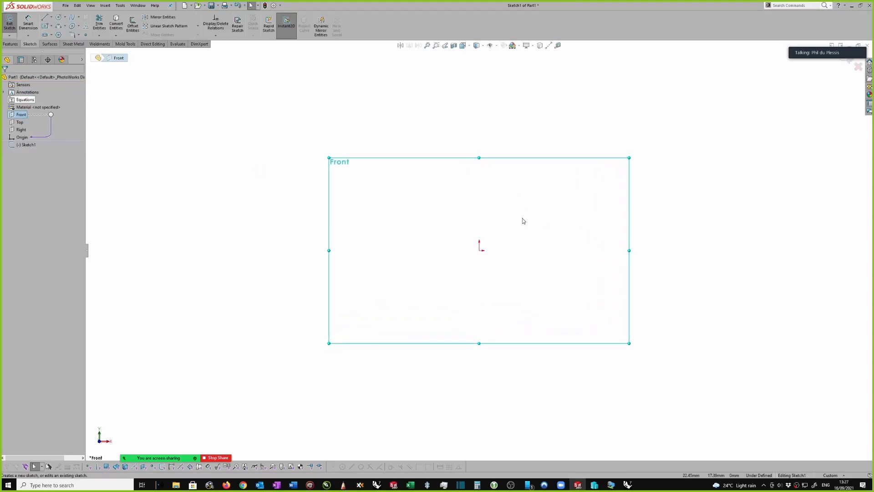
key("s")
left_click(582, 232)
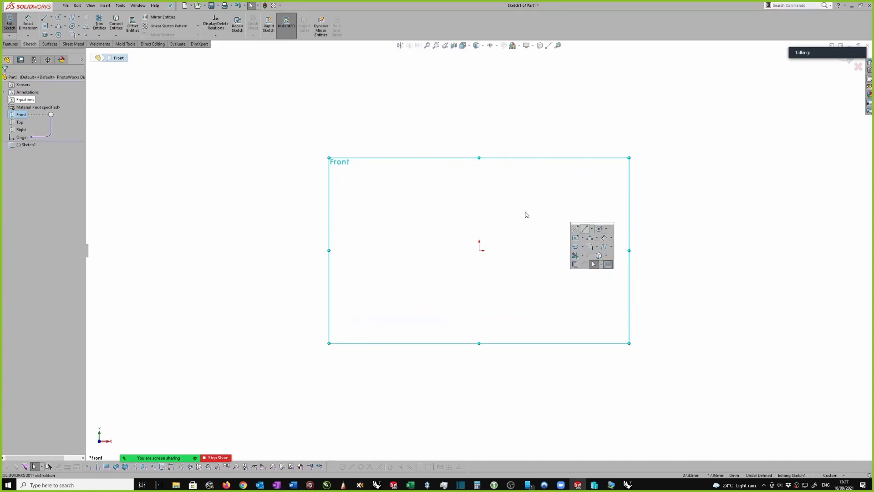
scroll(525, 213, "down", 1)
left_click(470, 257)
left_click(470, 189)
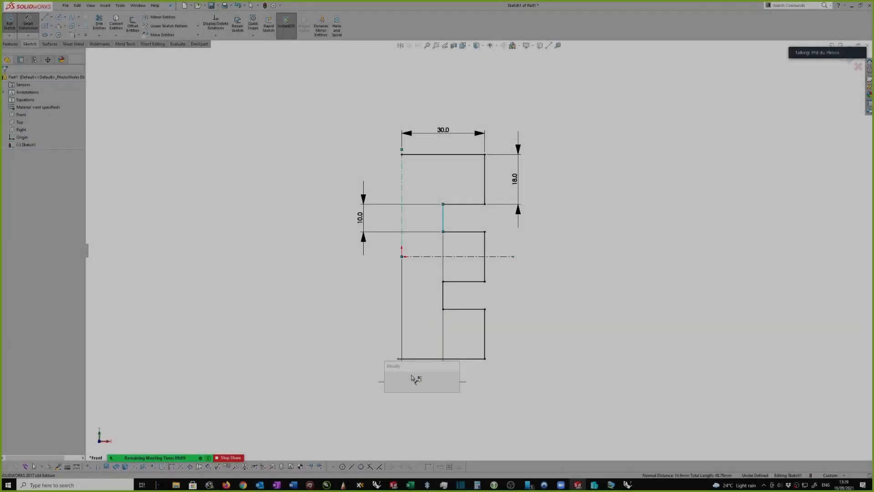
Set the horizontal distance from the vertical centreline to the groove's inner edge to 17 mm
type("17")
key("Return")
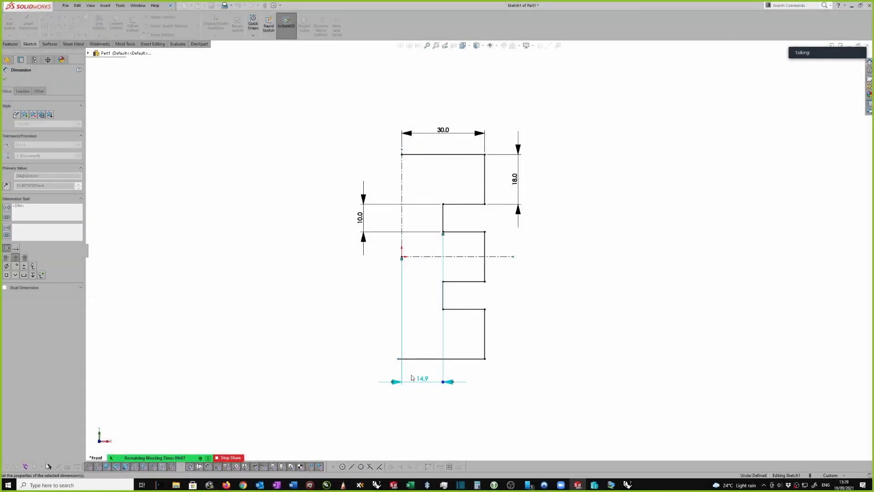
left_click(563, 293)
key("Escape")
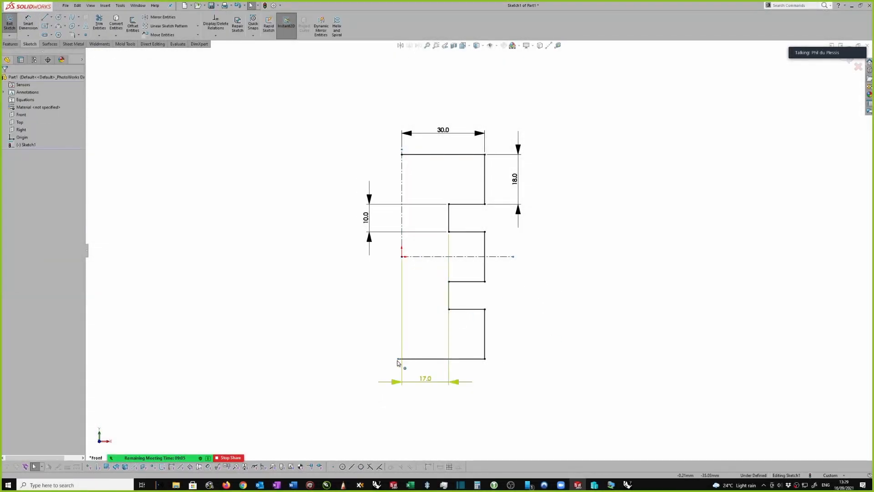
Make the free endpoint of the profile's bottom line coincident with the vertical centreline and exit the sketch
left_click(398, 359)
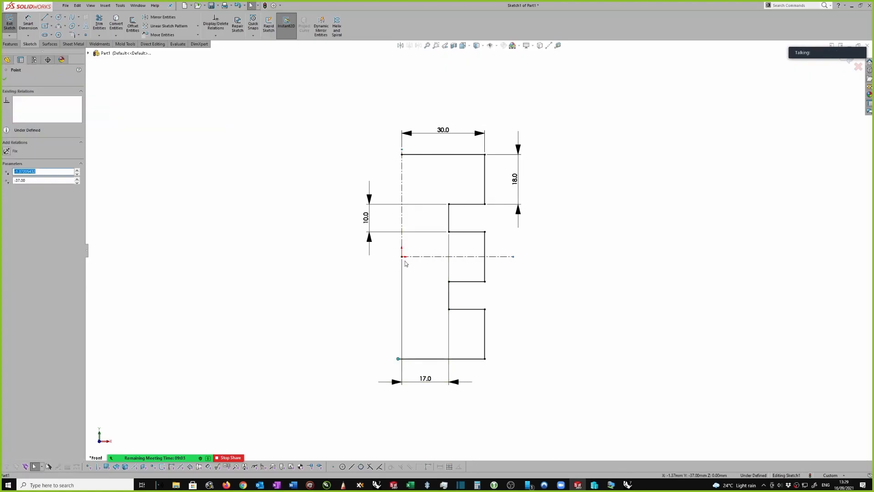
left_click(402, 246, "ctrl")
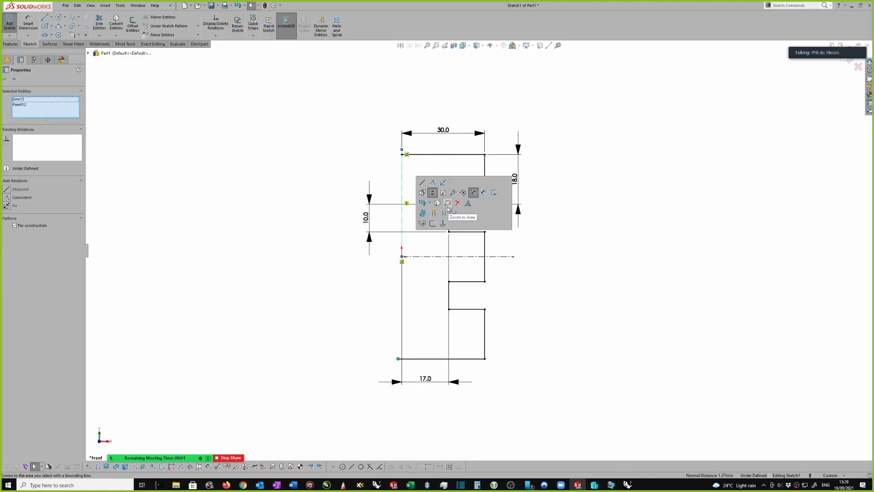
left_click(433, 183)
left_click(568, 230)
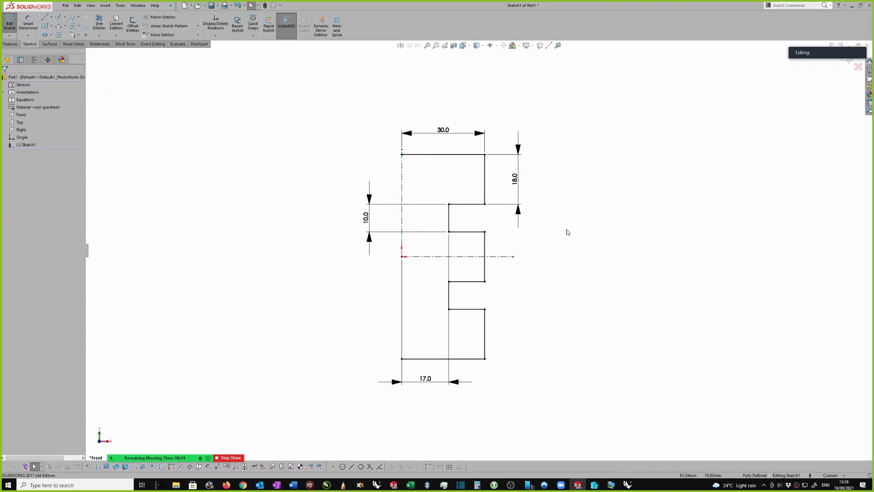
key("s")
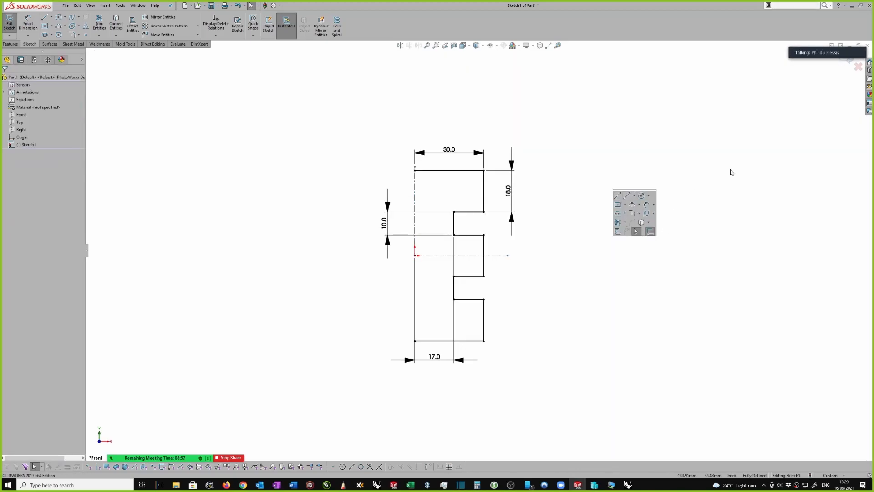
left_click(720, 173)
double_click(676, 172)
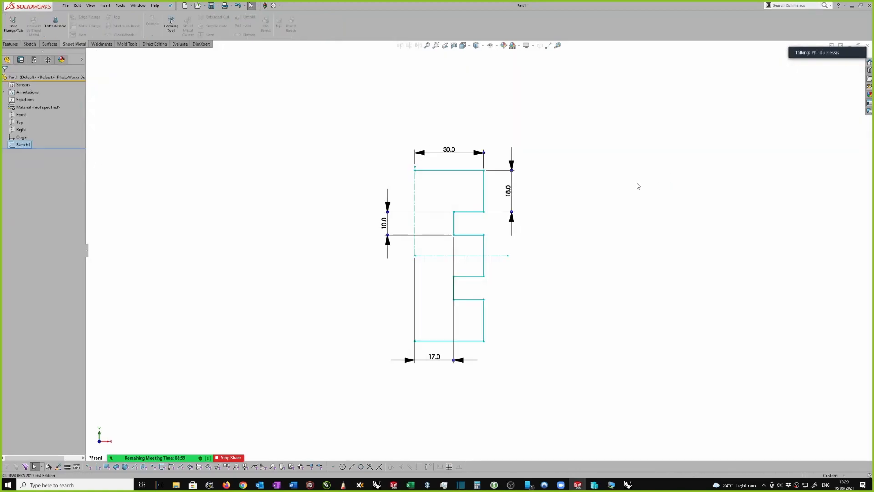
Revolve the profile 360 degrees about its vertical centreline, letting the open sketch be closed automatically
middle_click_drag(615, 195, 176, 58)
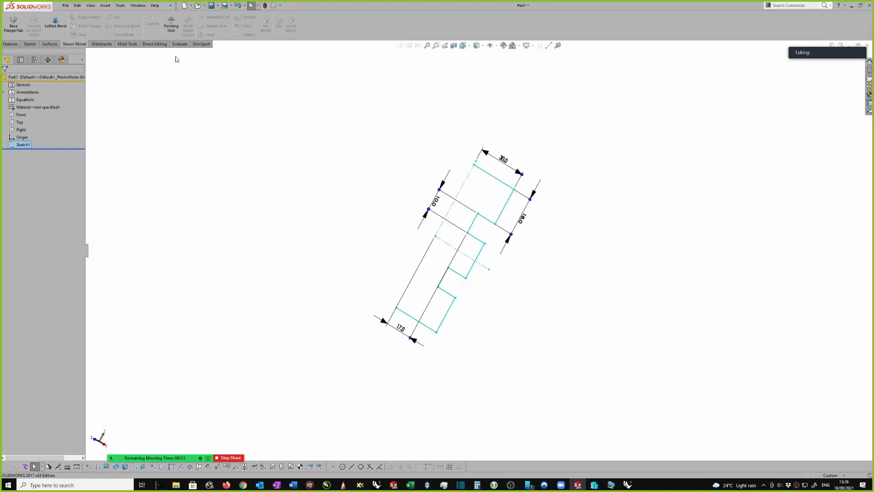
left_click(11, 44)
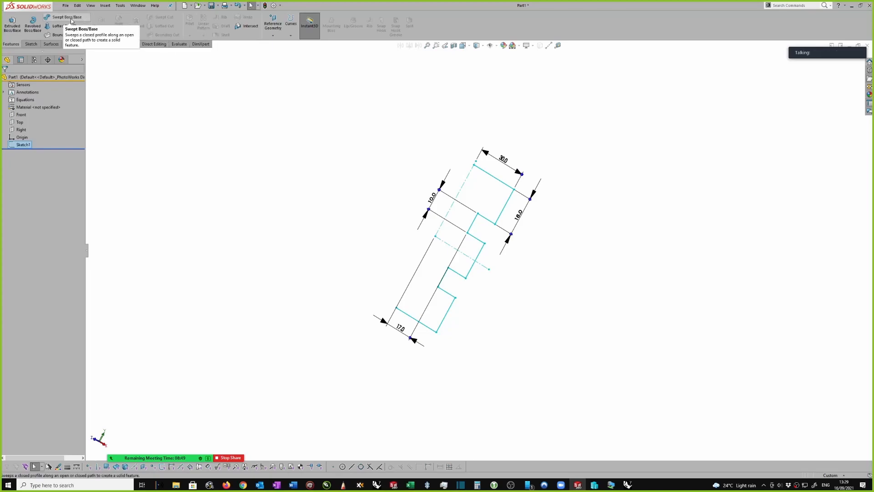
left_click(32, 23)
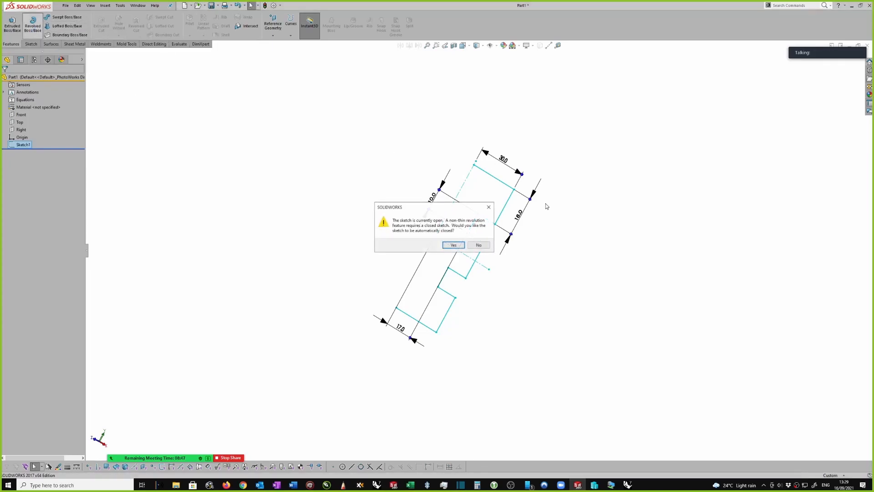
left_click(453, 247)
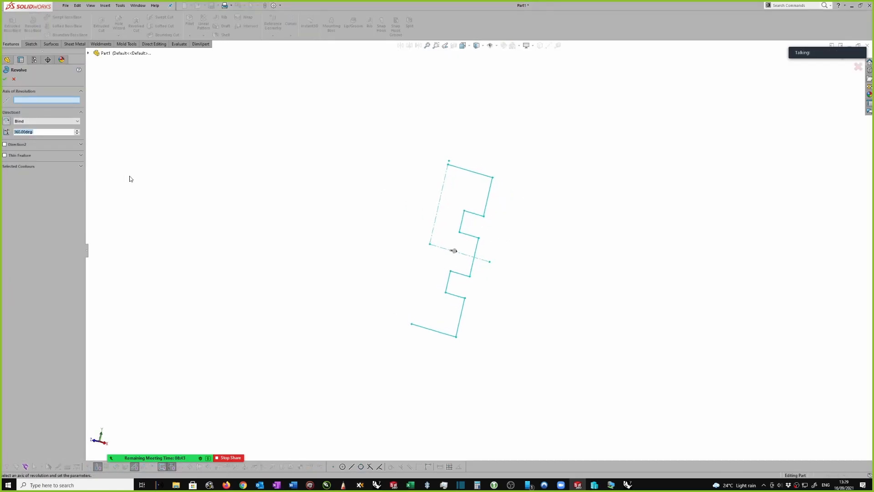
left_click(24, 100)
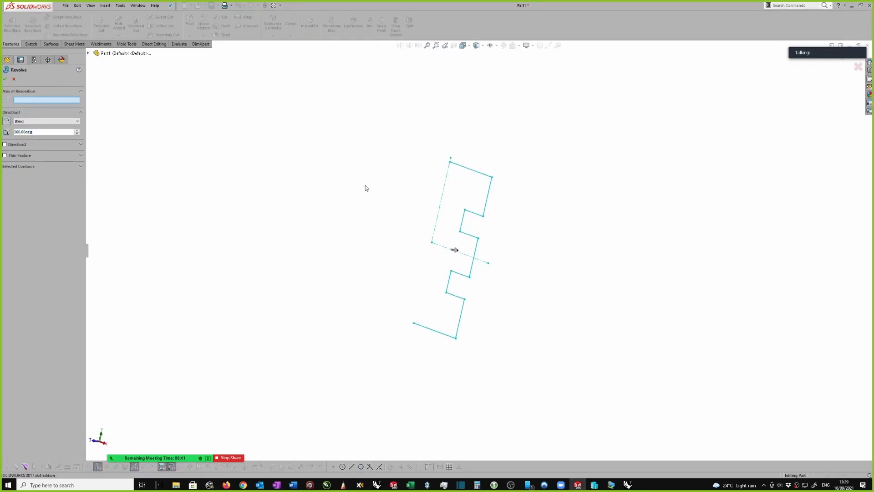
left_click(443, 198)
left_click(5, 80)
middle_click_drag(603, 178, 483, 168)
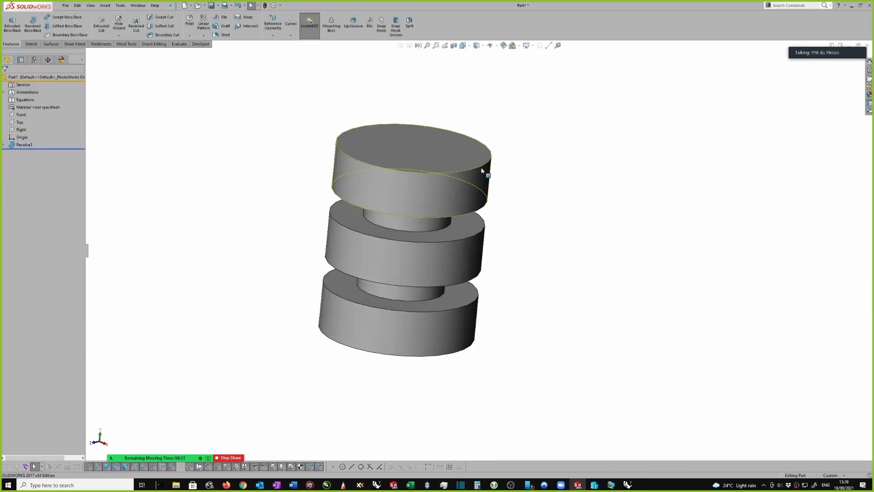
Fillet all circular edges of the revolved body, including the groove edges, with a 5 mm radius
right_click(481, 170)
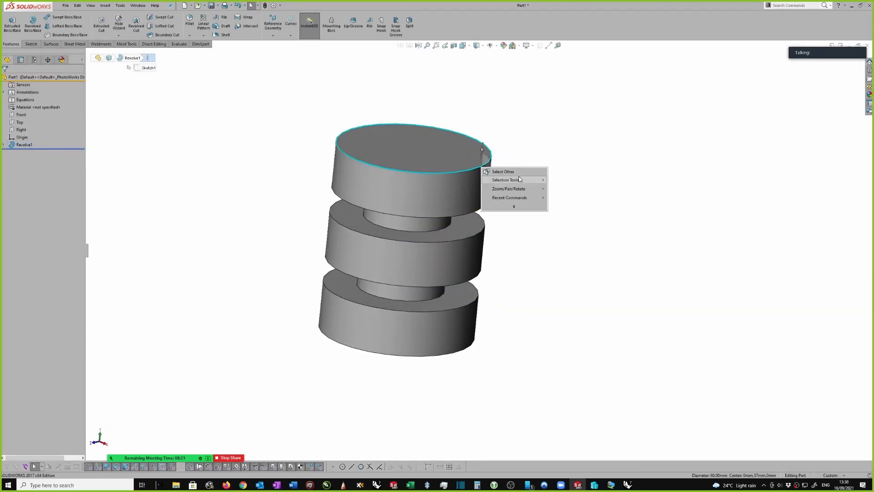
left_click(497, 151)
left_click(489, 161)
left_click(487, 164)
right_click(487, 166)
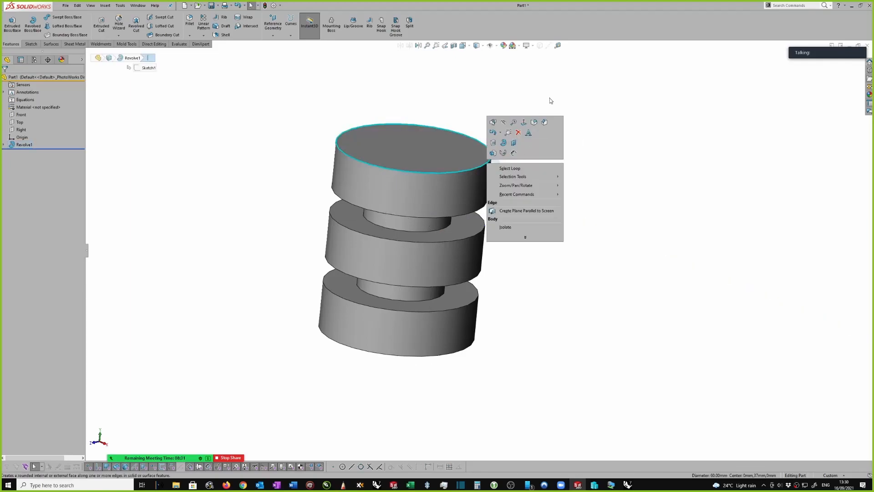
left_click(534, 123)
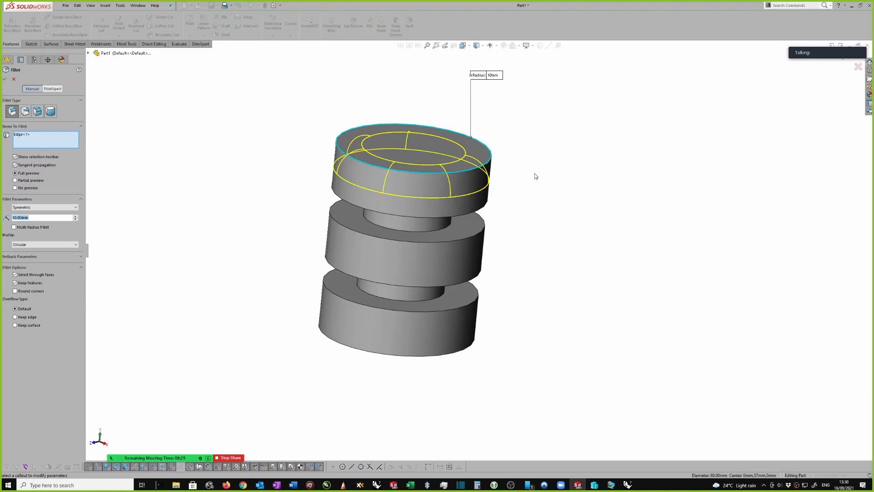
type("5")
key("Return")
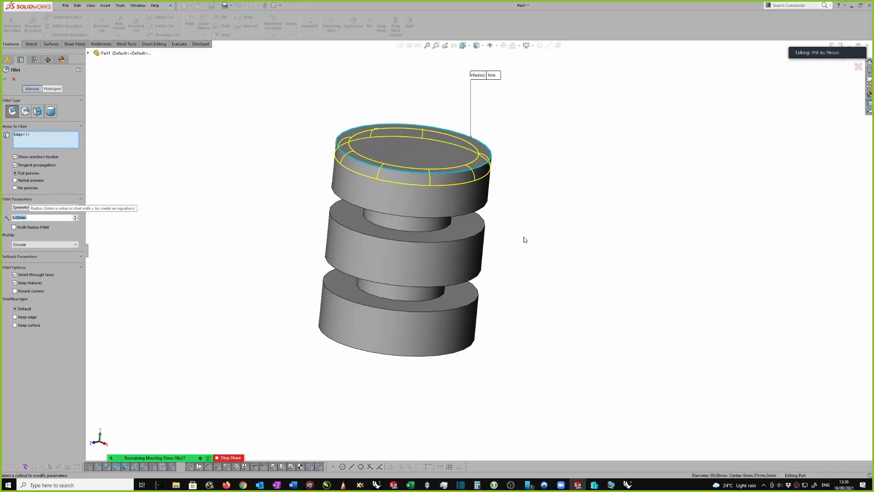
left_click(481, 217)
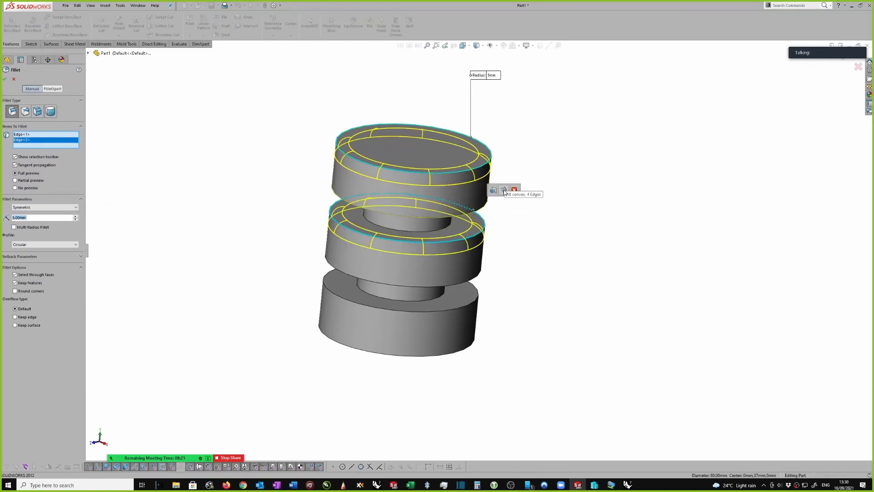
left_click(503, 191)
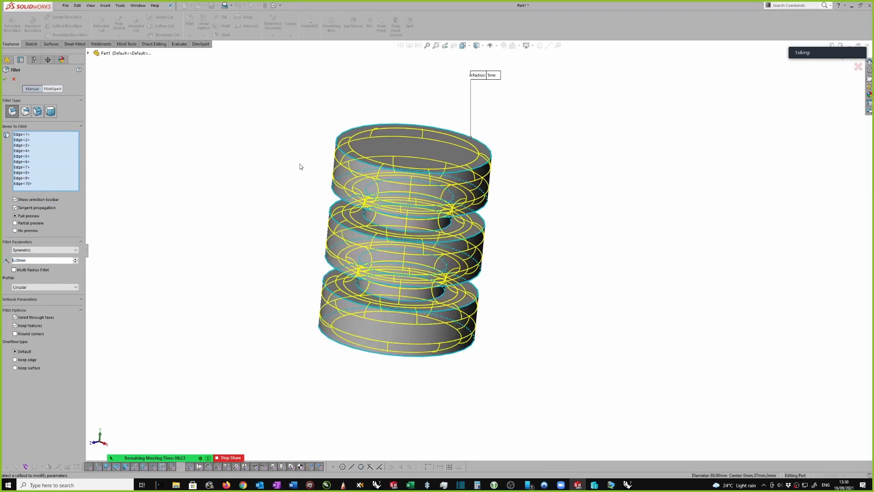
left_click(5, 81)
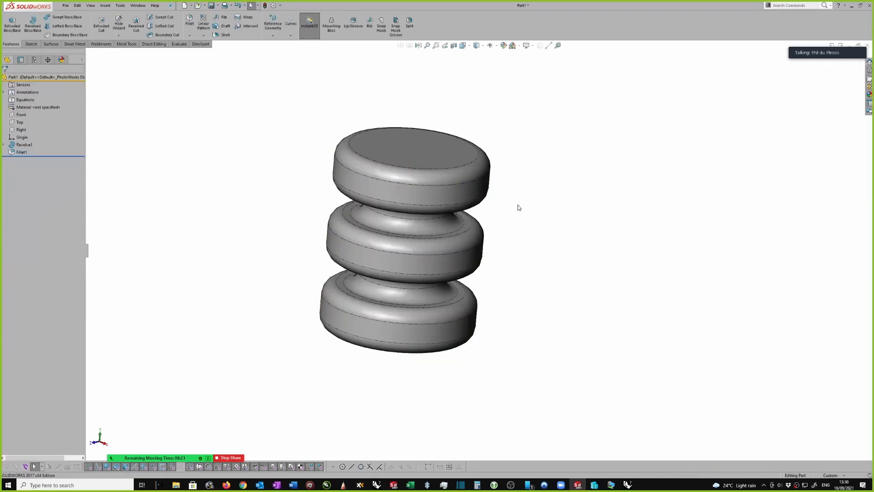
Start a drawing from the revolved part, choosing to save the part and insert it
scroll(532, 210, "up", 2)
scroll(538, 213, "down", 2)
middle_click_drag(537, 213, 546, 170)
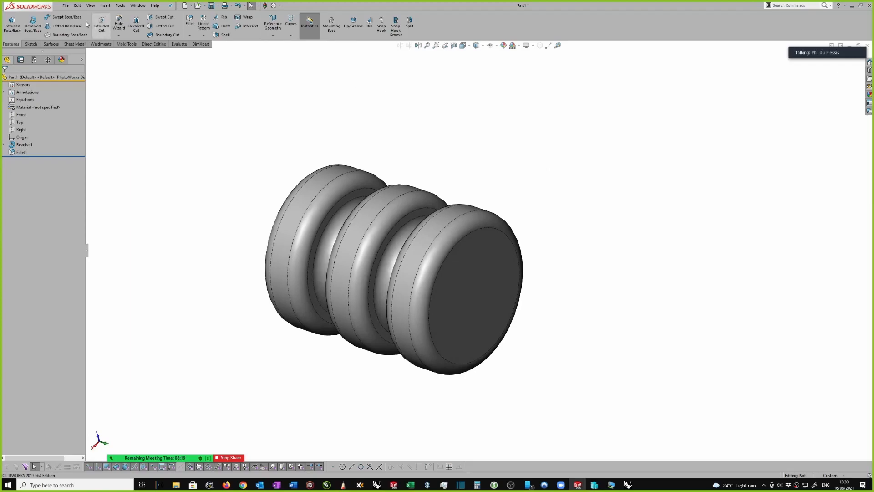
left_click(65, 5)
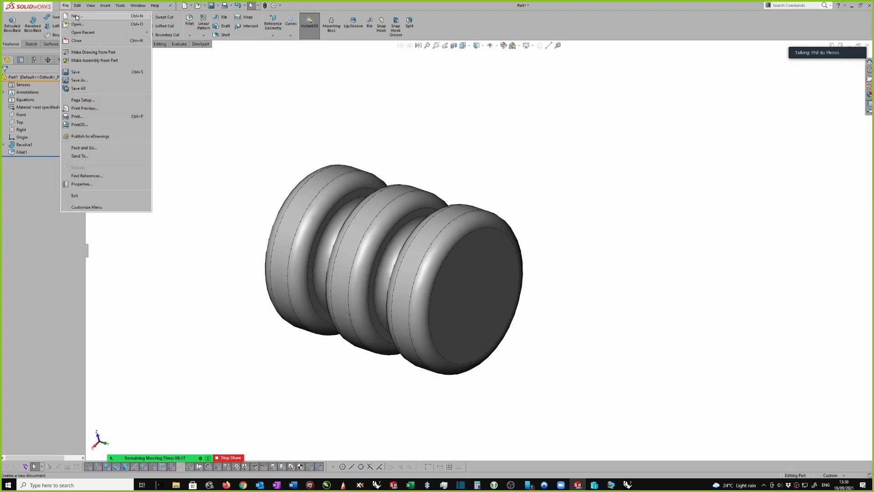
left_click(87, 53)
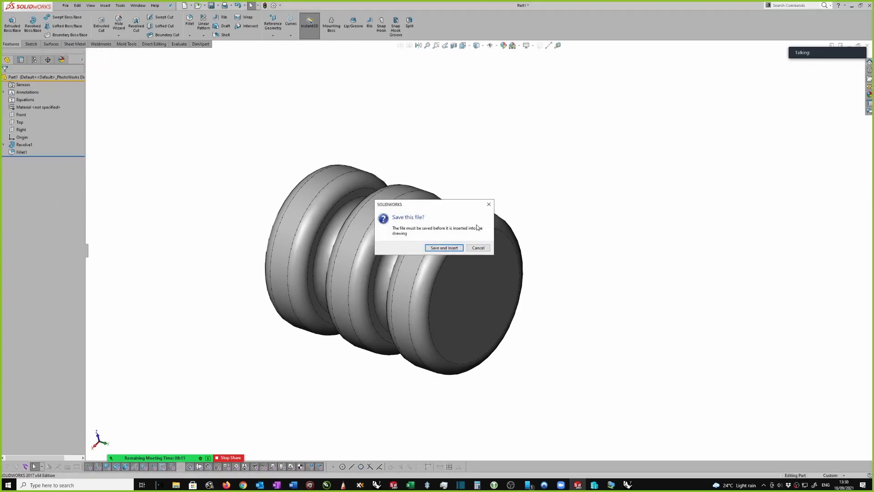
left_click(447, 249)
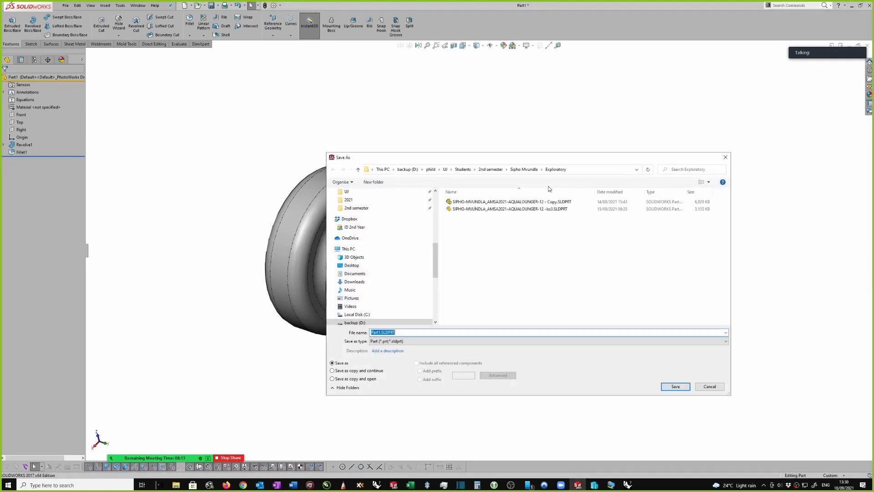
Save the part as tEST in the 2nd Semester folder under UJ > Projects
left_click(430, 170)
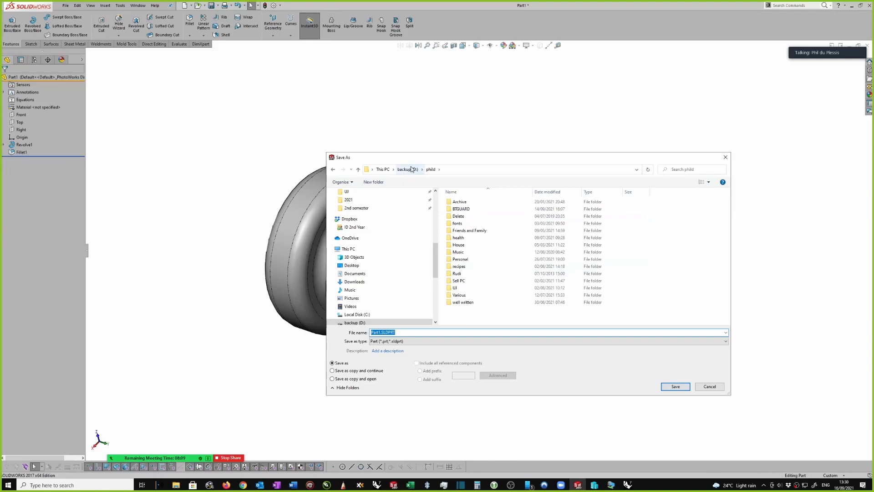
double_click(455, 288)
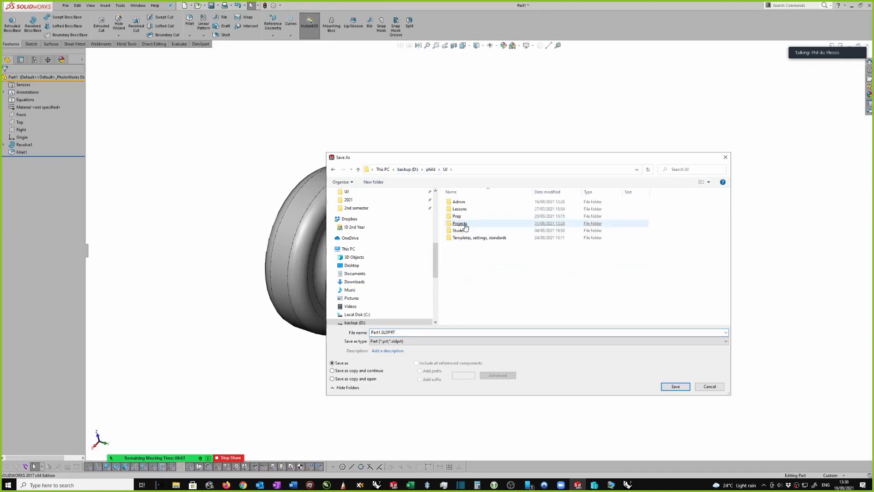
double_click(461, 224)
double_click(462, 209)
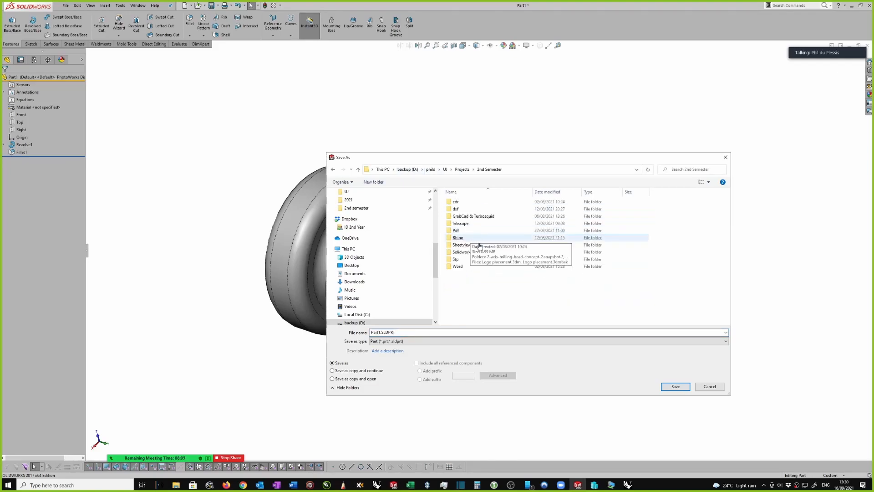
left_click(463, 252)
double_click(377, 332)
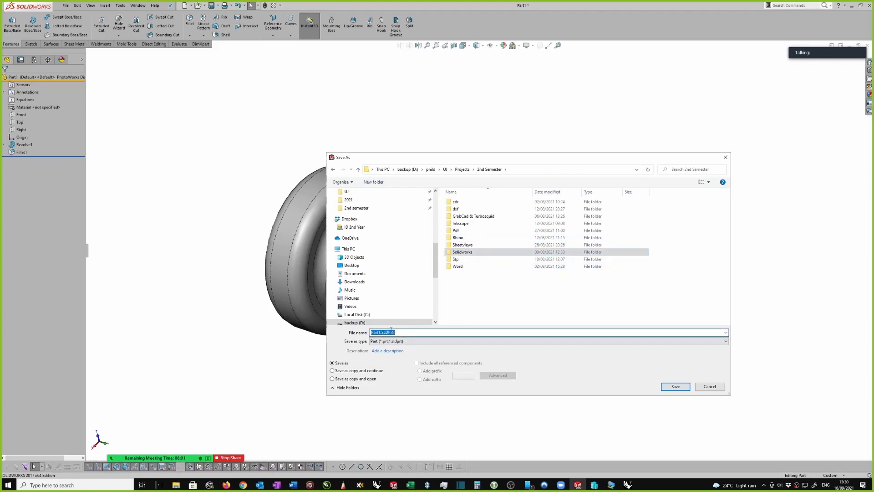
type("tEST")
key("Return")
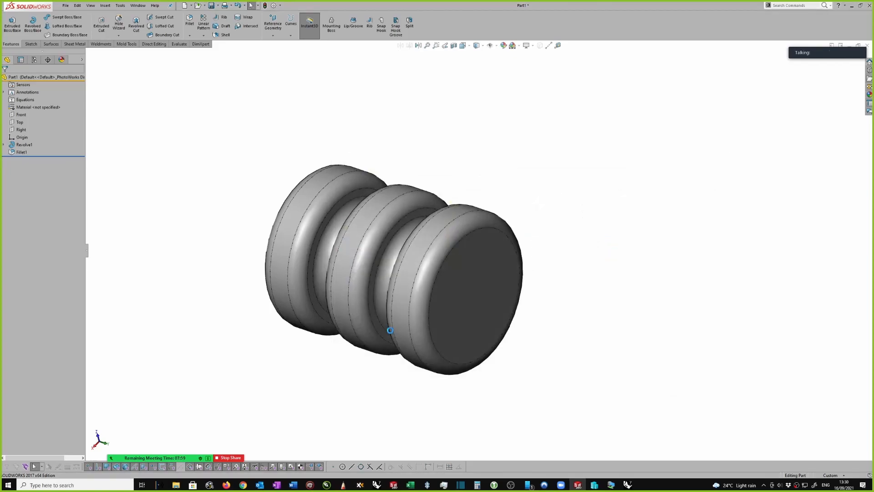
Create the drawing from the A3 - BDD NoLogo template and place the part's front view on the left half of the sheet
key("ctrl+n")
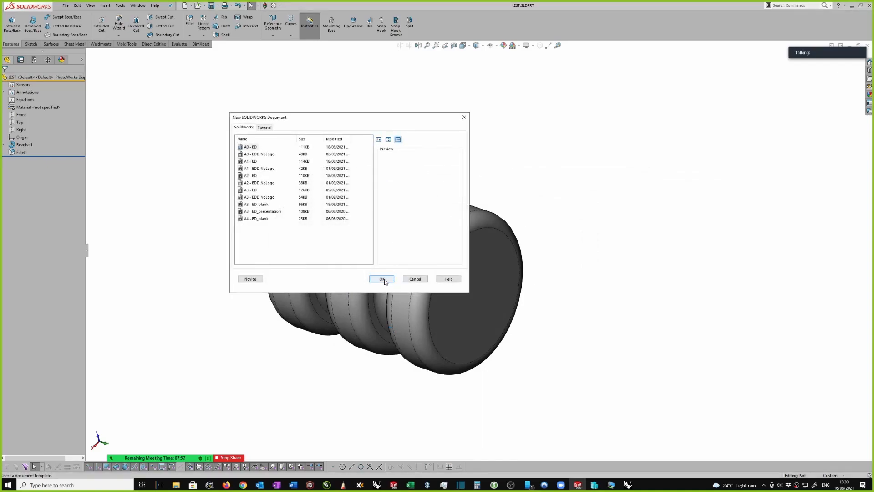
left_click(246, 198)
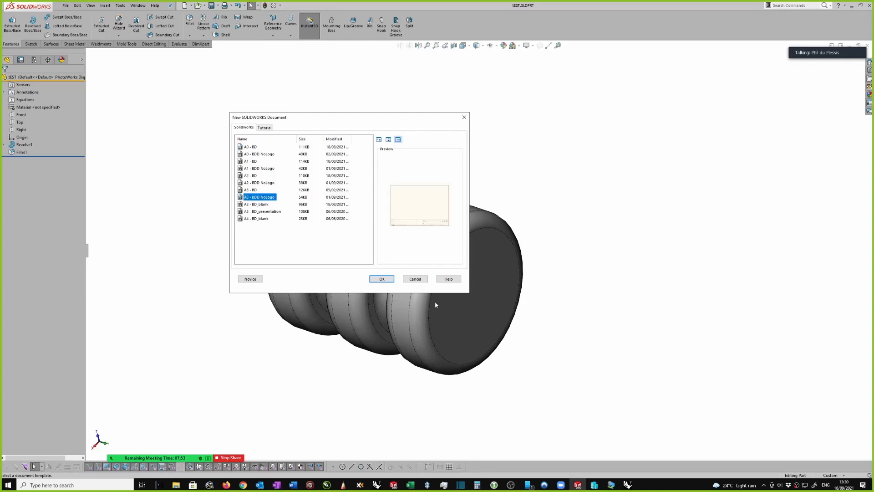
left_click(381, 280)
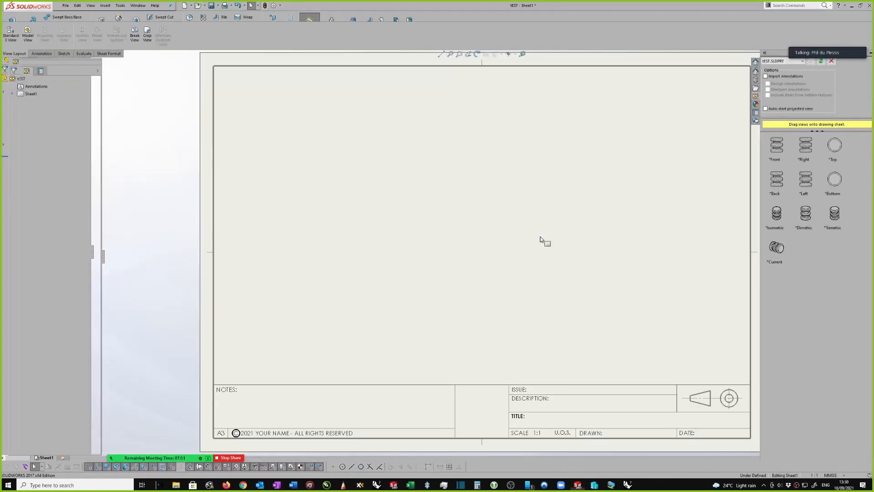
mouse_move(774, 140)
left_mouse_down()
mouse_move(497, 196)
mouse_move(433, 223)
left_mouse_up()
Add a vertical centreline to the front view by selecting the revolved part's outer cylindrical face
scroll(444, 200, "down", 2)
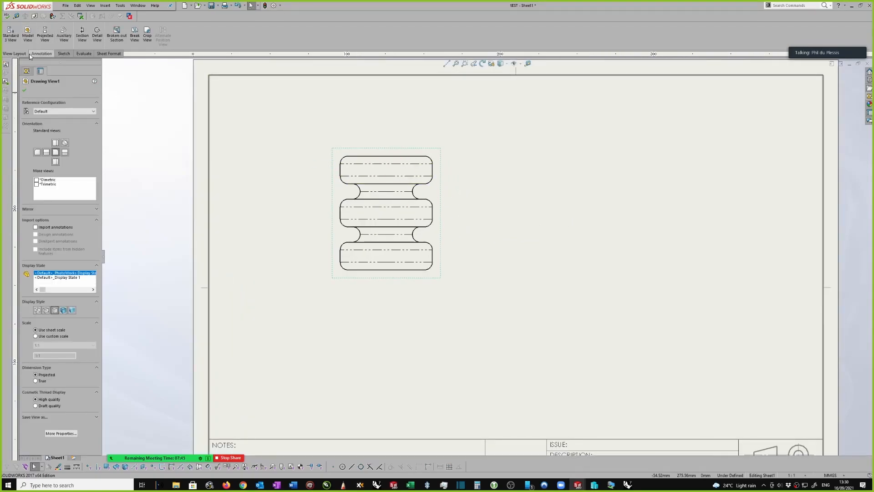
left_click(46, 53)
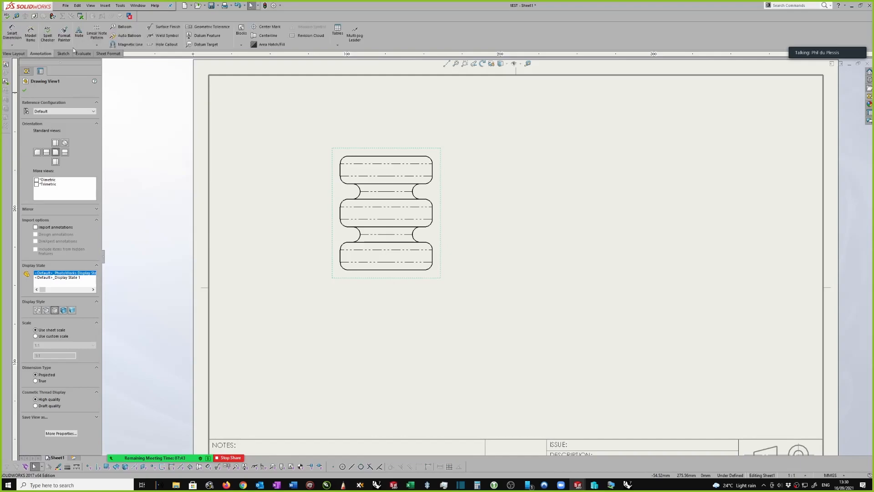
left_click(268, 35)
scroll(332, 114, "down", 1)
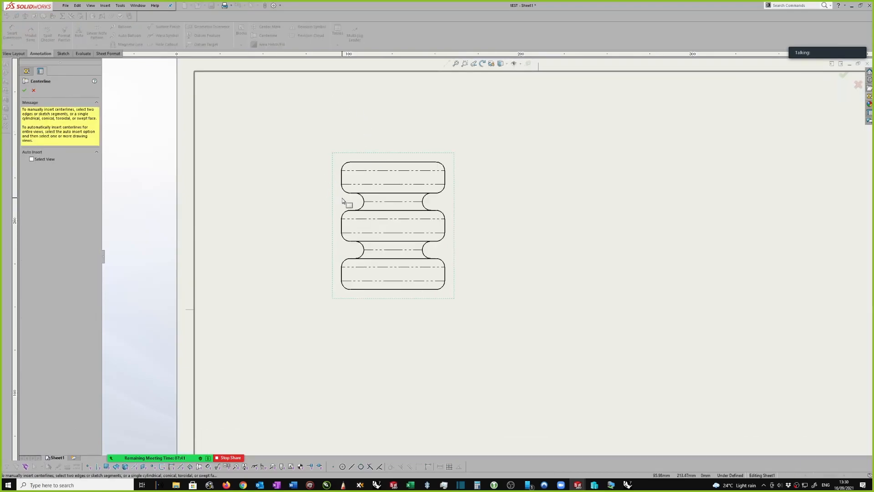
left_click(342, 227)
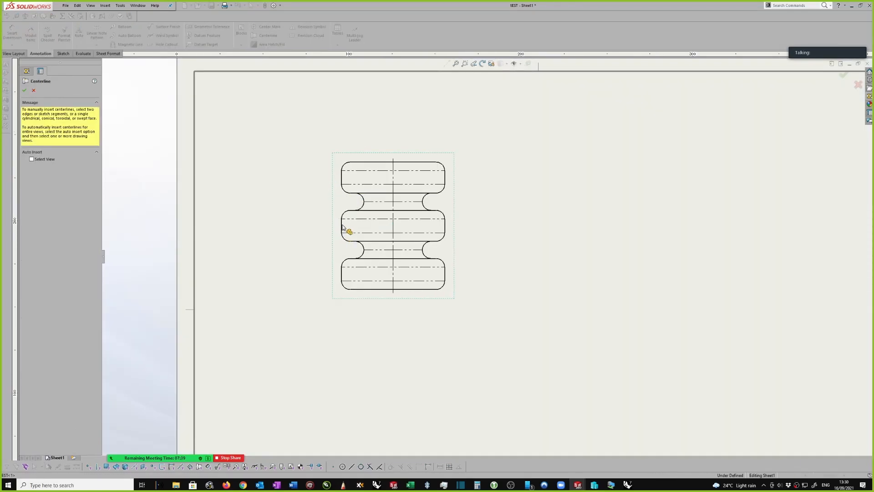
key("Escape")
Extend both ends of the vertical centreline well beyond the top and bottom of the front view
left_click(394, 204)
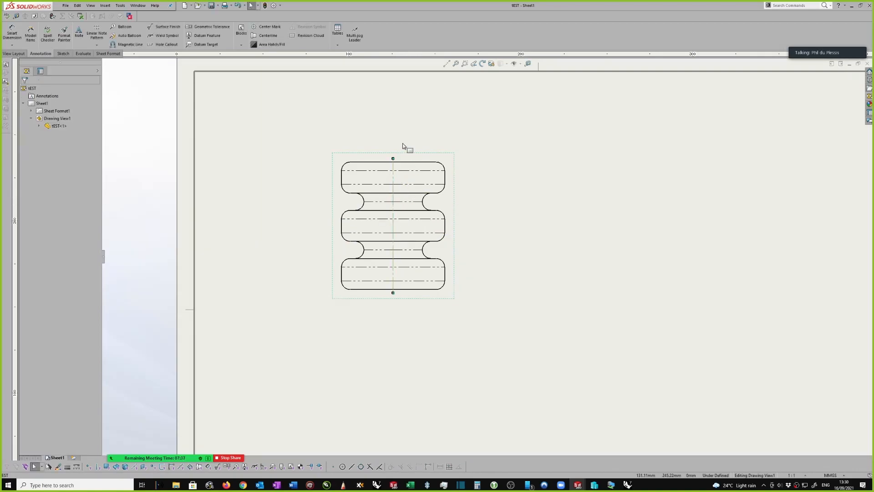
left_click(395, 159)
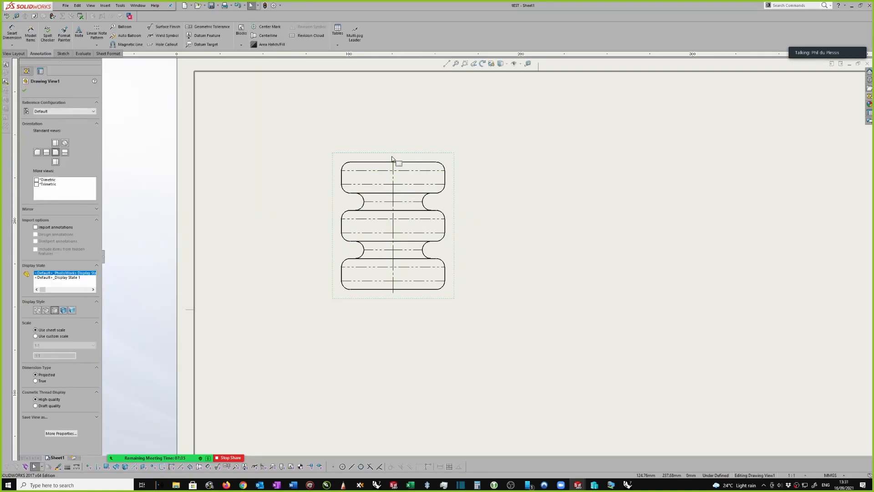
left_click(393, 162)
left_click_drag(393, 159, 393, 107)
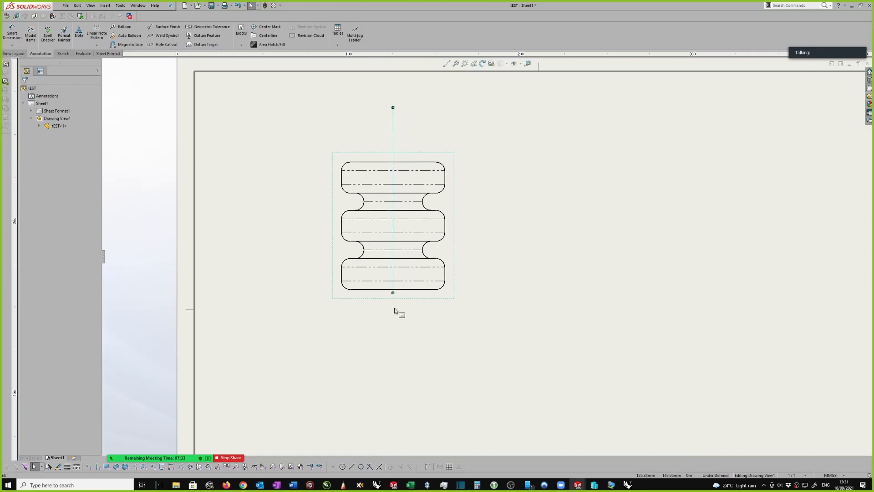
left_click_drag(393, 294, 399, 343)
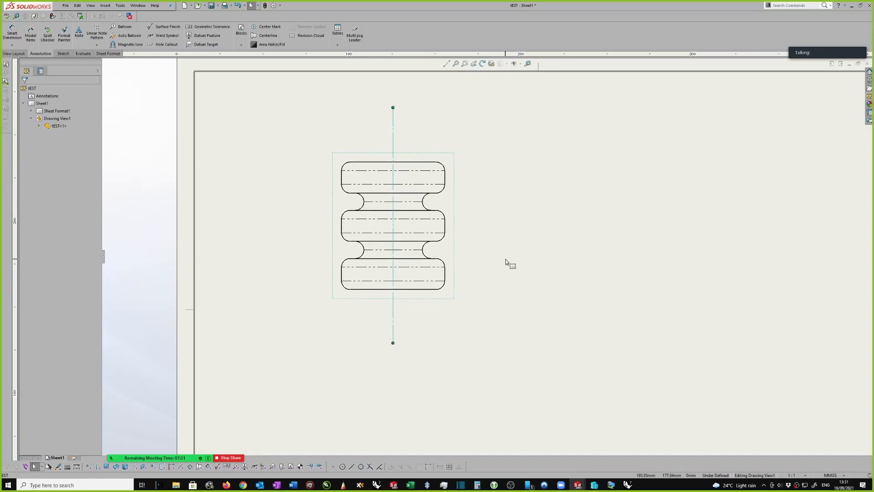
Create a section view with a vertical cutting line along the front view's centreline and place it to the right of that view
left_click(14, 53)
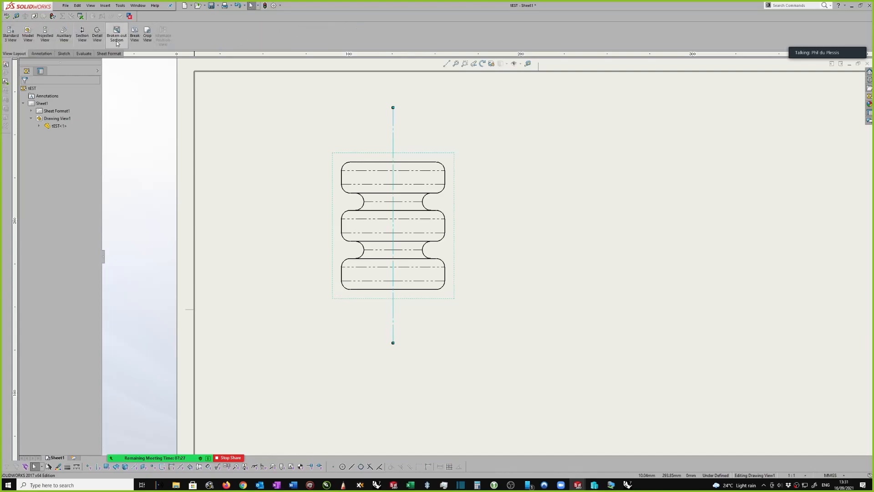
left_click(82, 34)
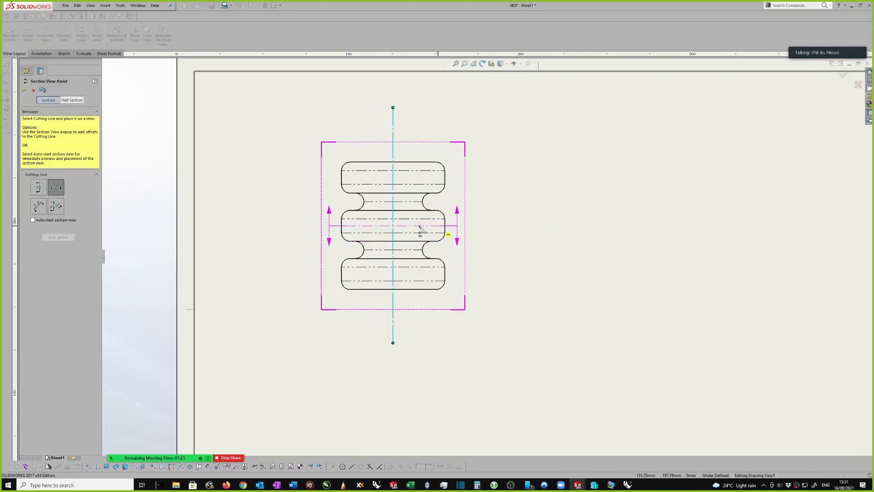
left_click(37, 188)
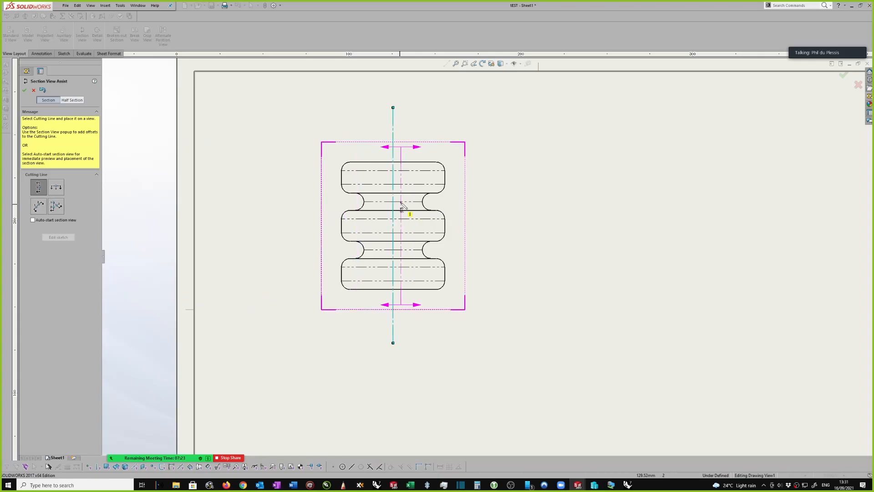
left_click(393, 141)
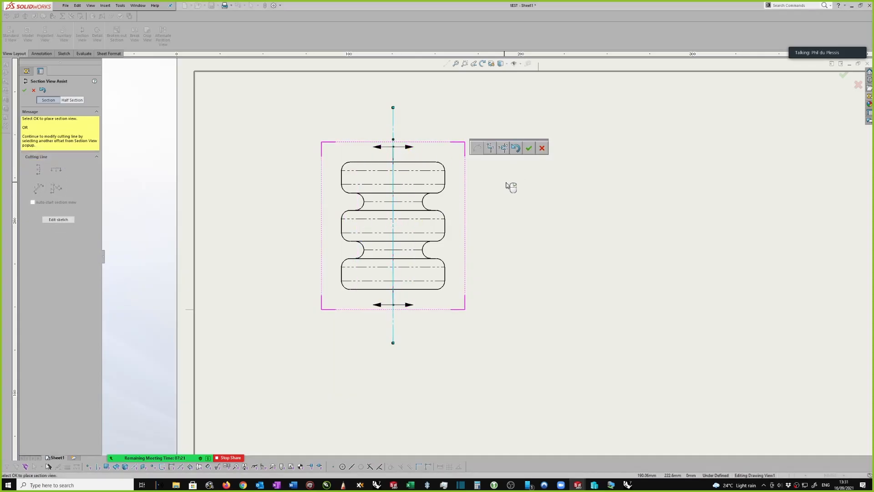
left_click(529, 147)
left_click(628, 208)
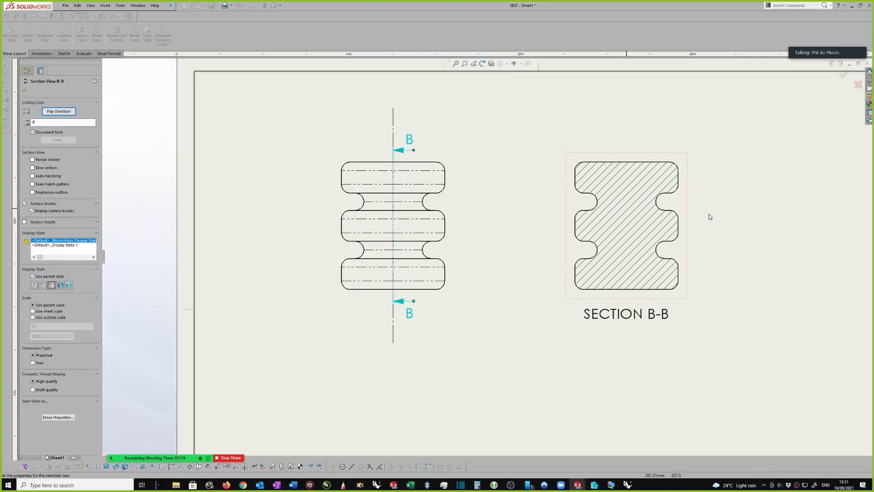
scroll(640, 219, "down", 3)
left_click(618, 216)
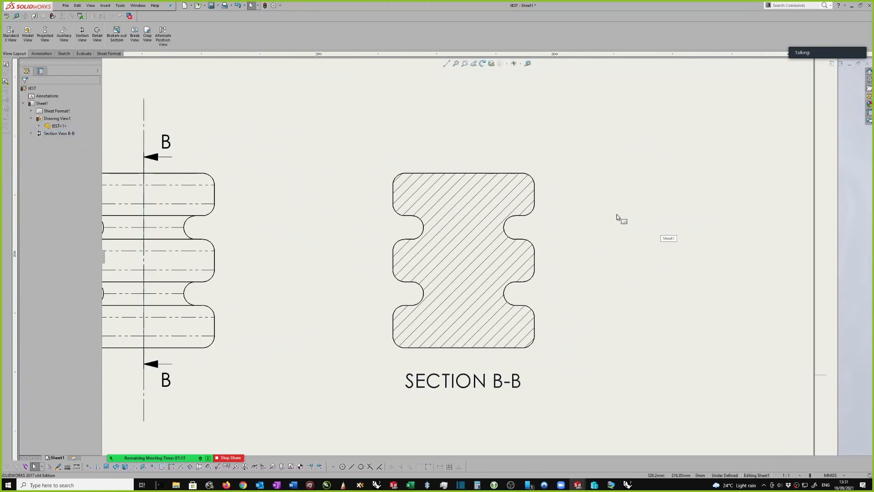
scroll(606, 215, "up", 2)
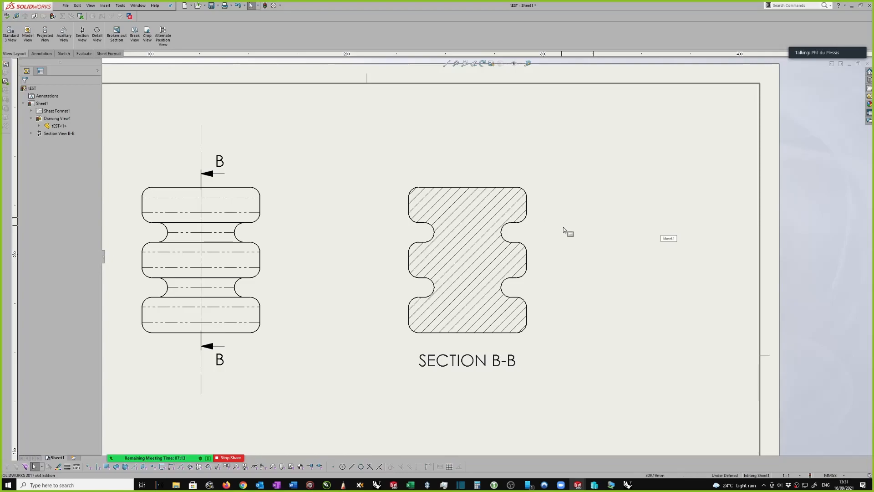
Switch to the tEST part and shell it to a 1 mm wall thickness without removing any faces
key("ctrl+Tab")
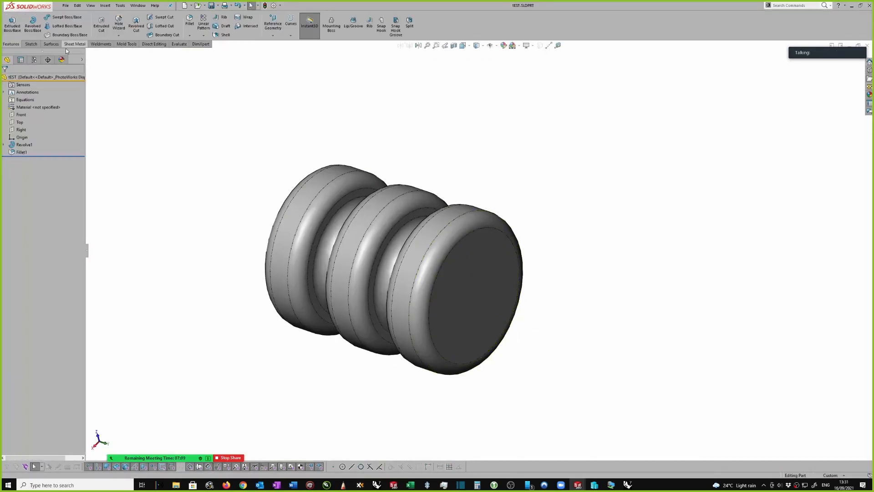
left_click(223, 35)
type("1")
key("Return")
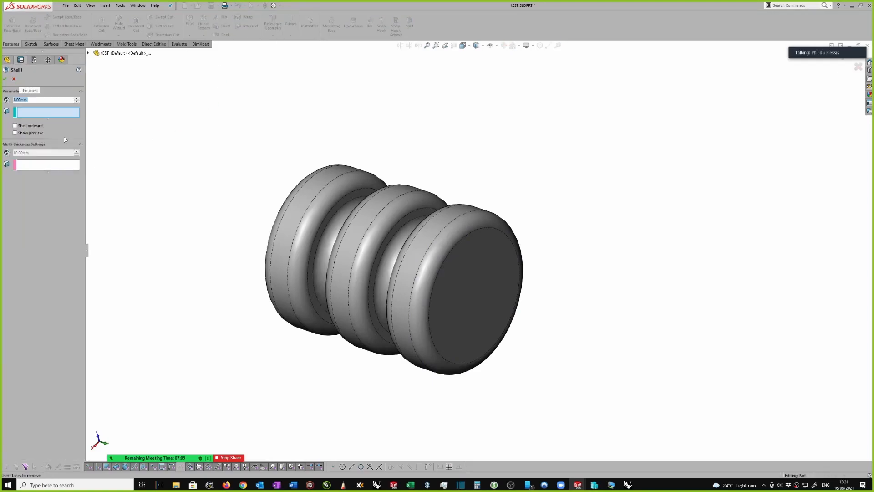
left_click(5, 80)
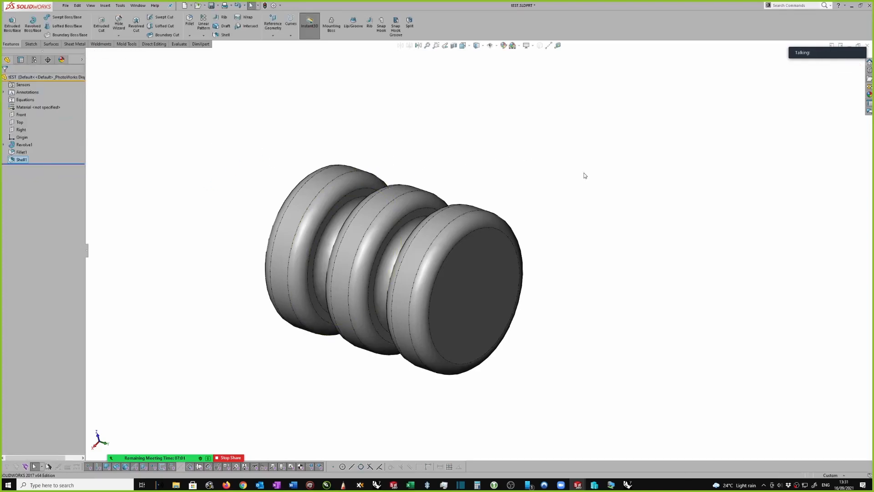
Return to the drawing and make the section view a slice section
key("ctrl+Tab")
left_click(452, 257)
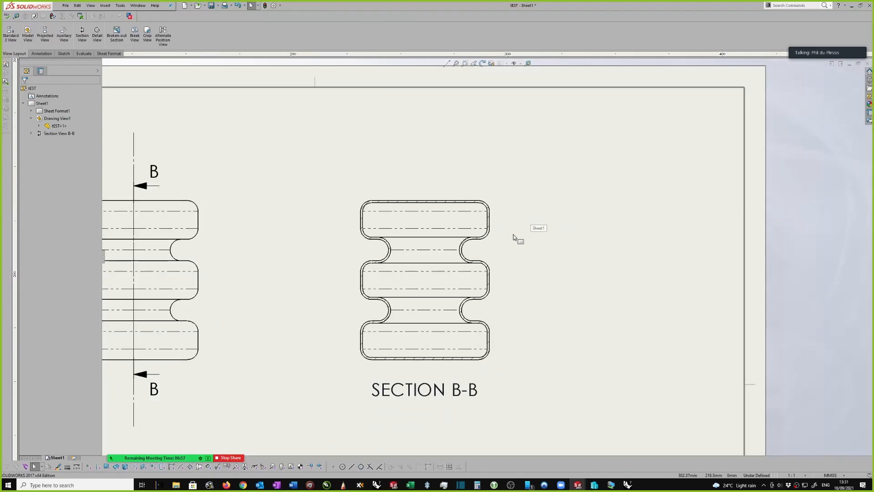
left_click(494, 272)
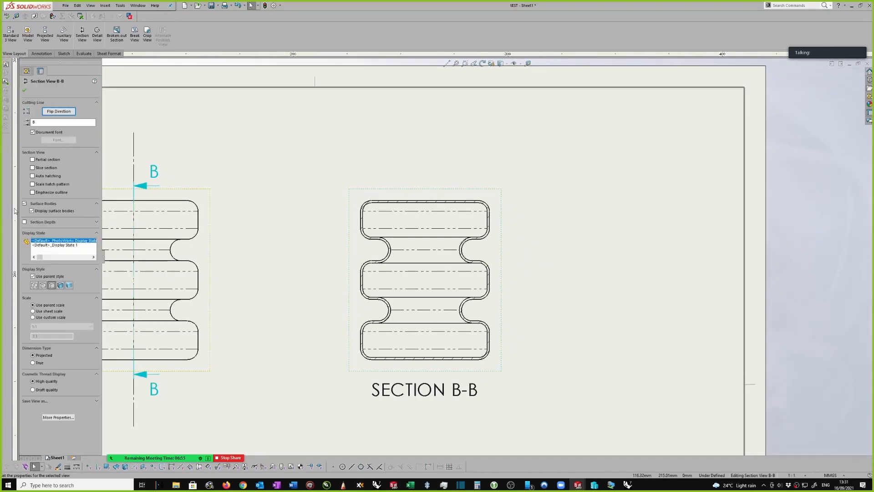
left_click(32, 167)
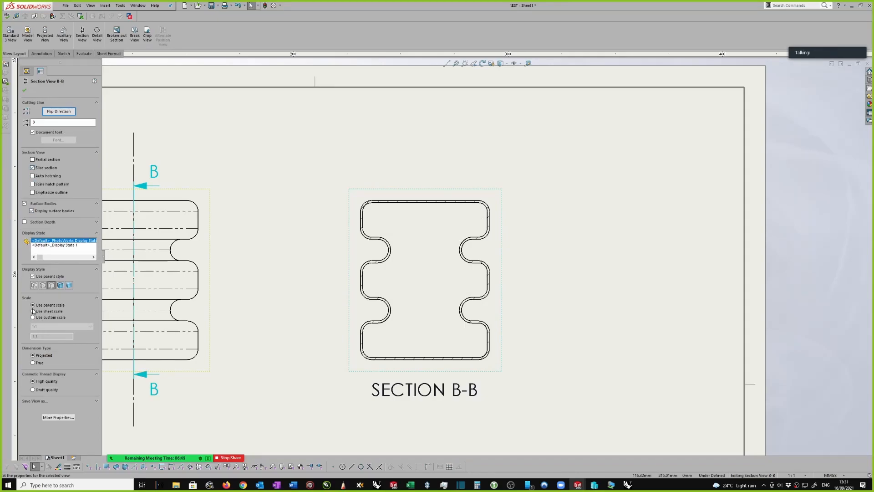
Give the section view a custom scale of 2:1
left_click(33, 318)
left_click(40, 327)
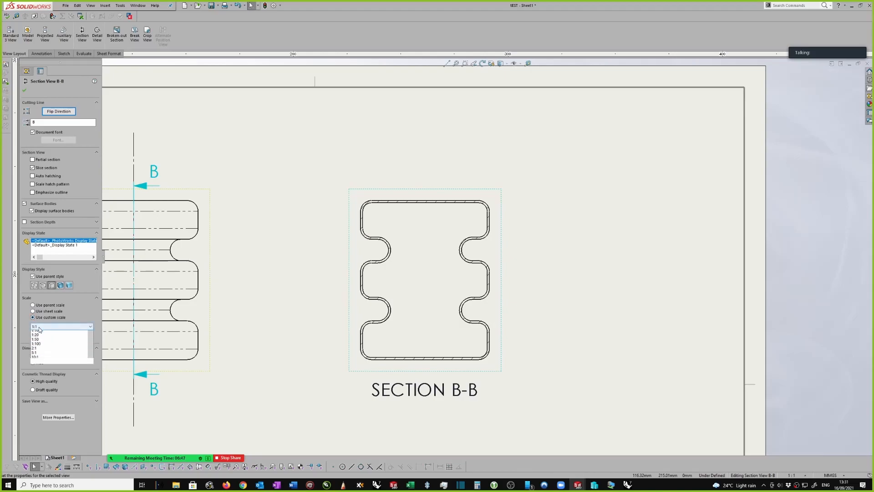
left_click(34, 368)
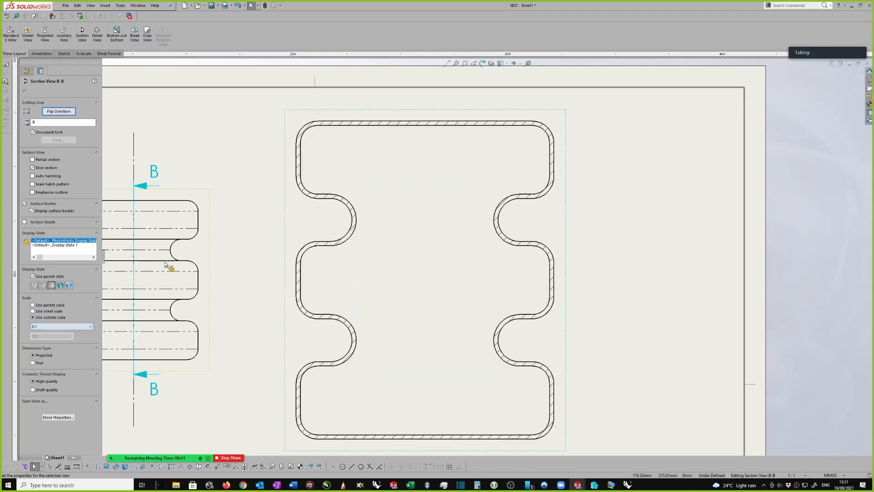
Accept the scale setting and move the section view further away from the front view
left_click(24, 92)
scroll(461, 245, "up", 3)
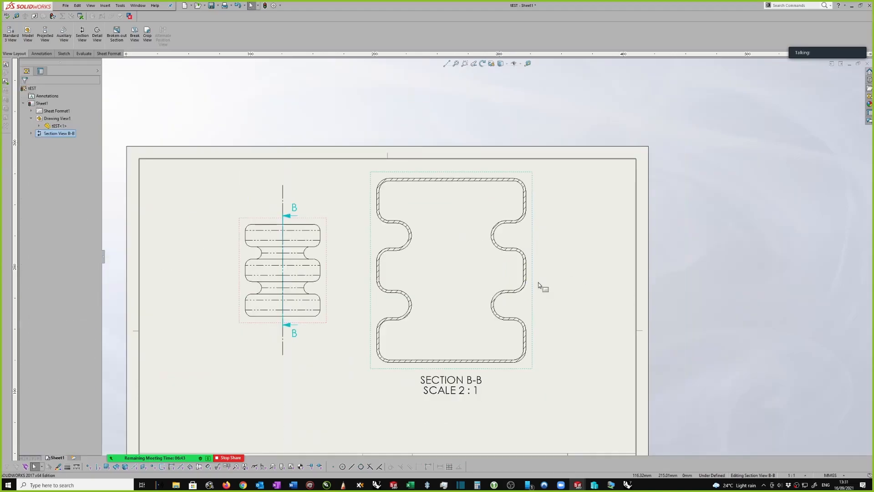
left_click(530, 289)
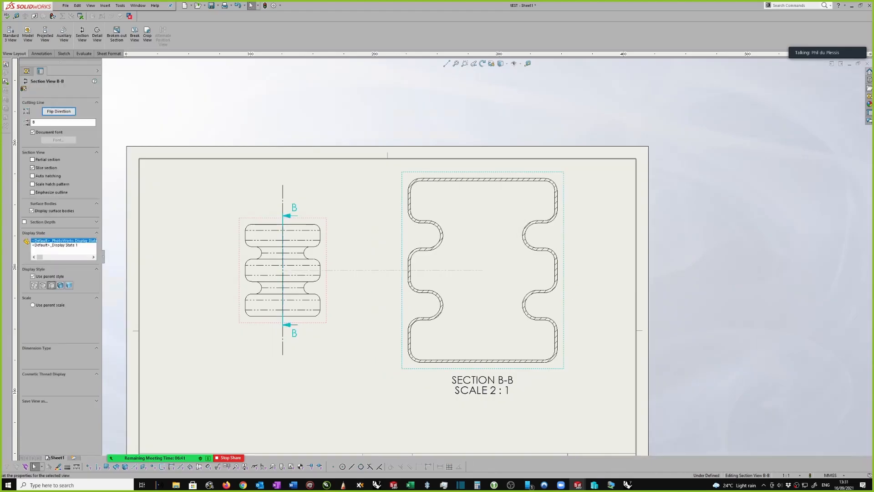
scroll(578, 312, "up", 2)
scroll(541, 234, "up", 2)
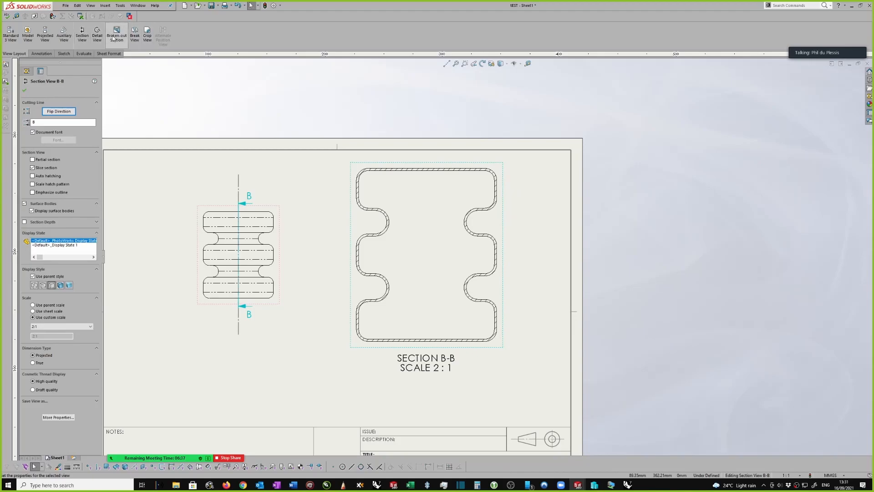
Insert a vertical centreline in the section view midway between the straight outer walls of its middle rib
left_click(39, 53)
left_click(267, 35)
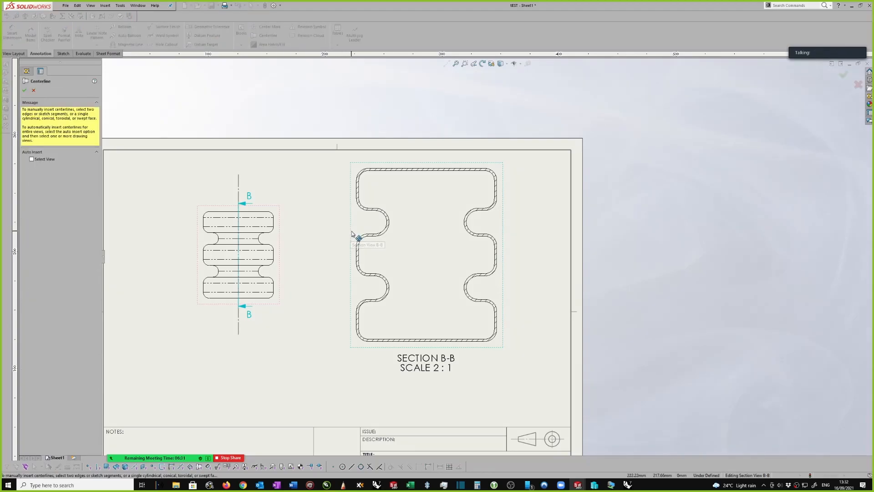
left_click(497, 254)
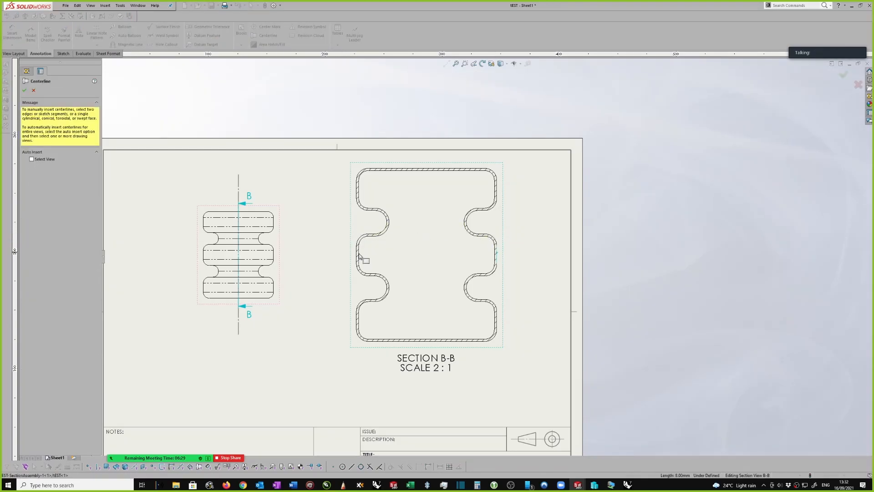
left_click(358, 257)
left_click(25, 90)
Extend the section view's vertical centreline past the upper and lower edges of the outline
left_click(426, 254)
left_click_drag(426, 243, 427, 153)
left_click_drag(426, 267, 427, 353)
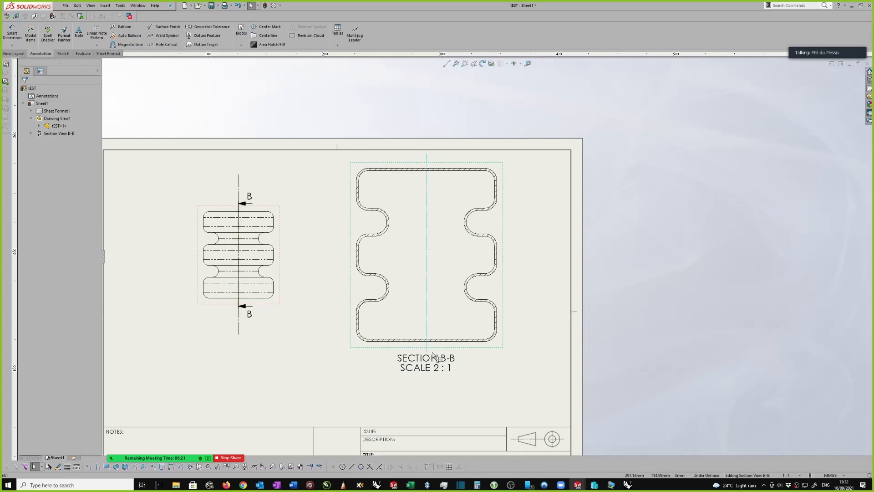
scroll(507, 250, "down", 3)
left_click(522, 209)
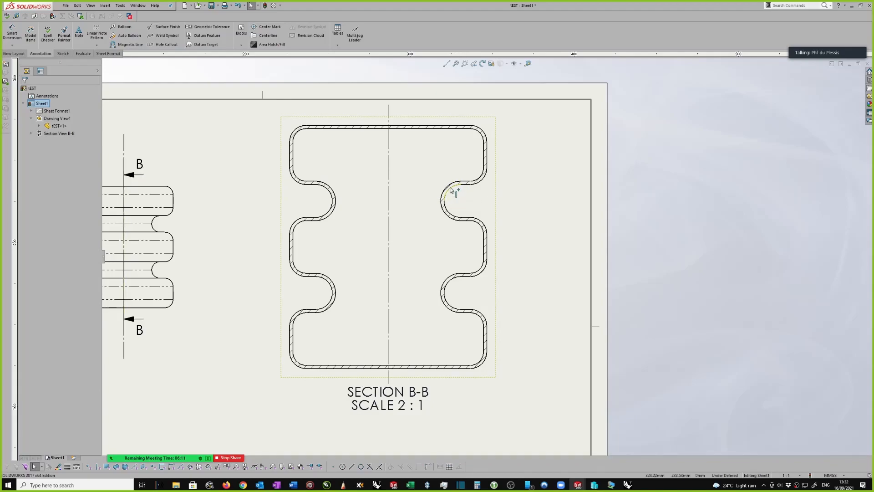
Break the section view's alignment with the front view and move it slightly lower on the sheet
scroll(474, 205, "down", 3)
left_click(489, 277)
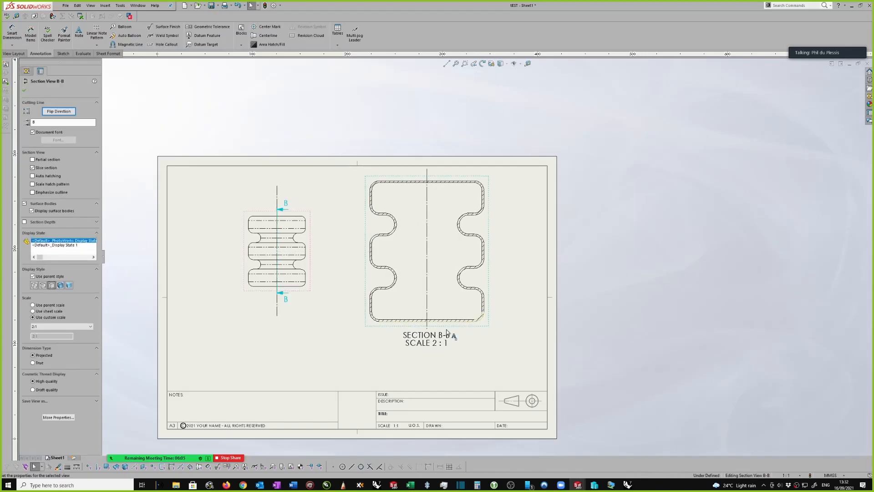
right_click(487, 290)
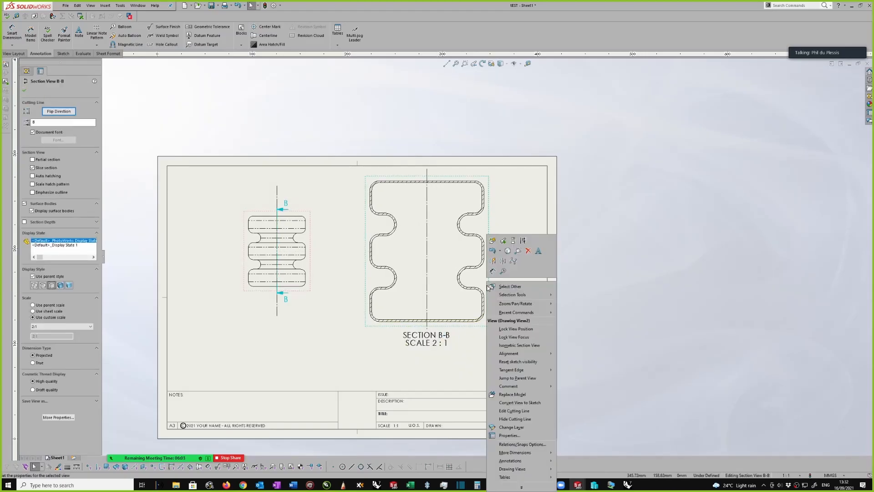
mouse_move(529, 356)
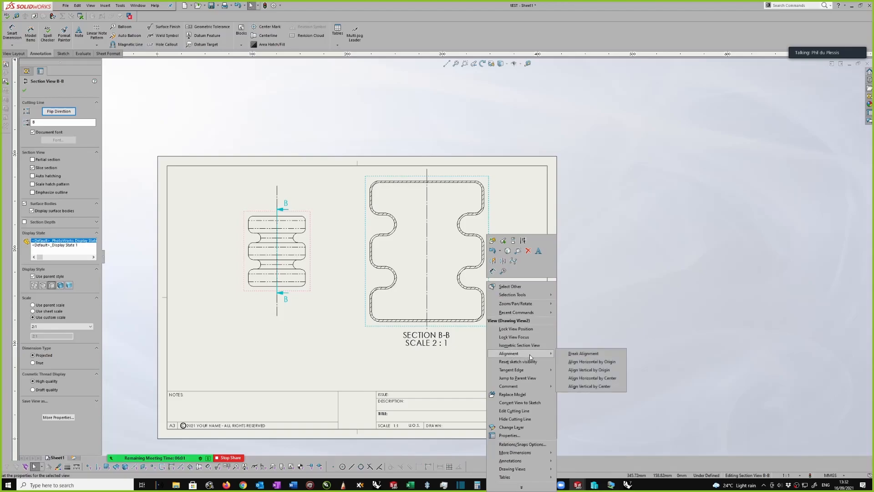
left_click(591, 355)
scroll(537, 329, "down", 1)
scroll(520, 308, "down", 1)
left_click_drag(472, 267, 469, 301)
scroll(468, 300, "down", 1)
scroll(476, 254, "up", 1)
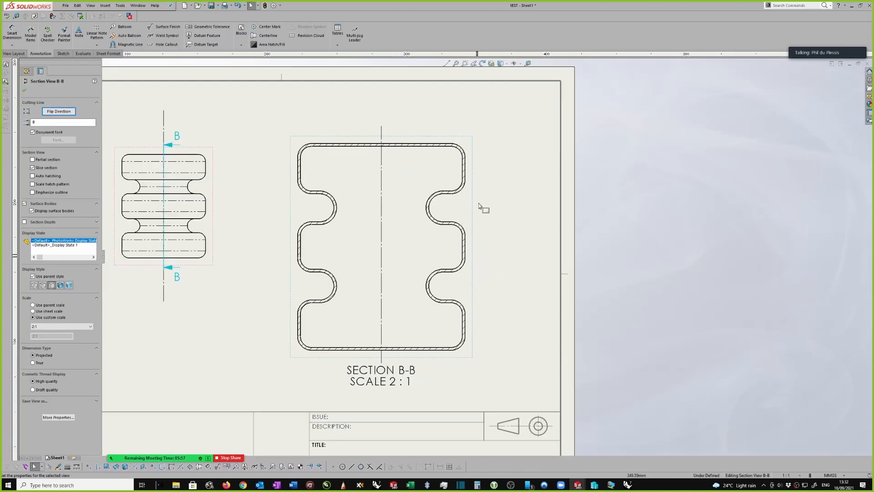
Lengthen the section view's vertical centreline at both ends, well above the outline and down through the view label
left_click(381, 130)
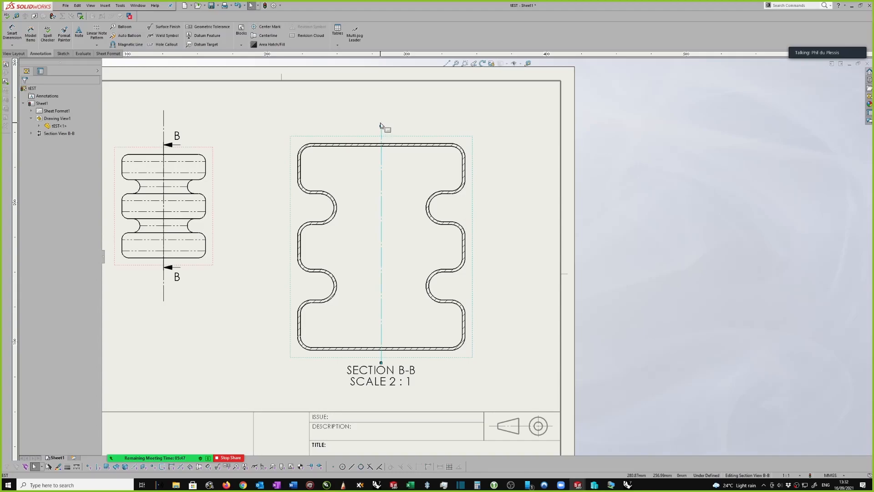
left_click_drag(381, 127, 382, 94)
left_click_drag(382, 363, 379, 400)
scroll(487, 144, "down", 1)
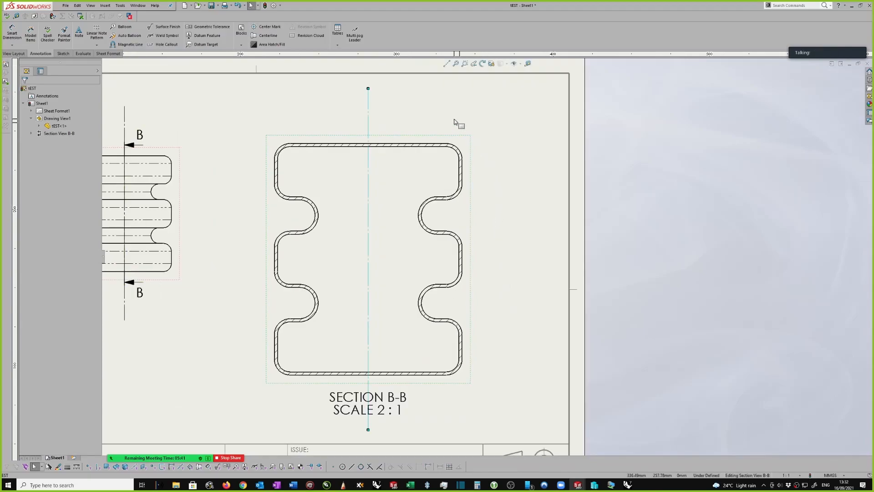
left_click(417, 105)
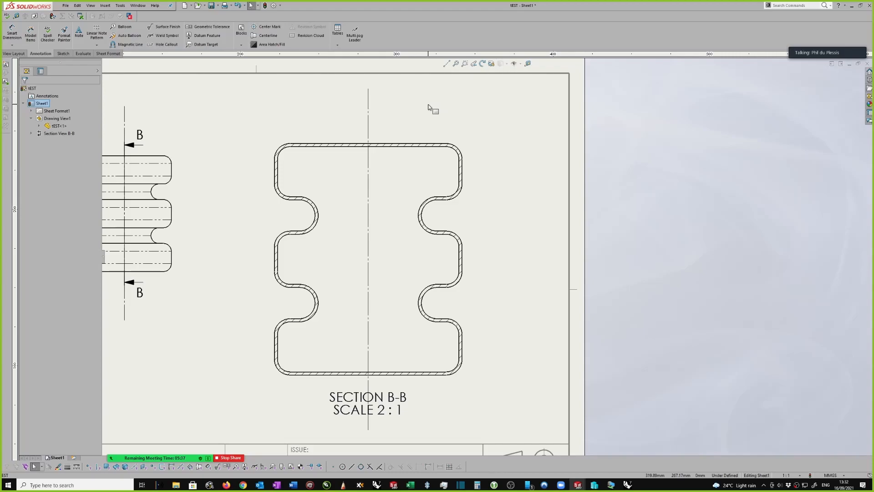
scroll(428, 108, "up", 2)
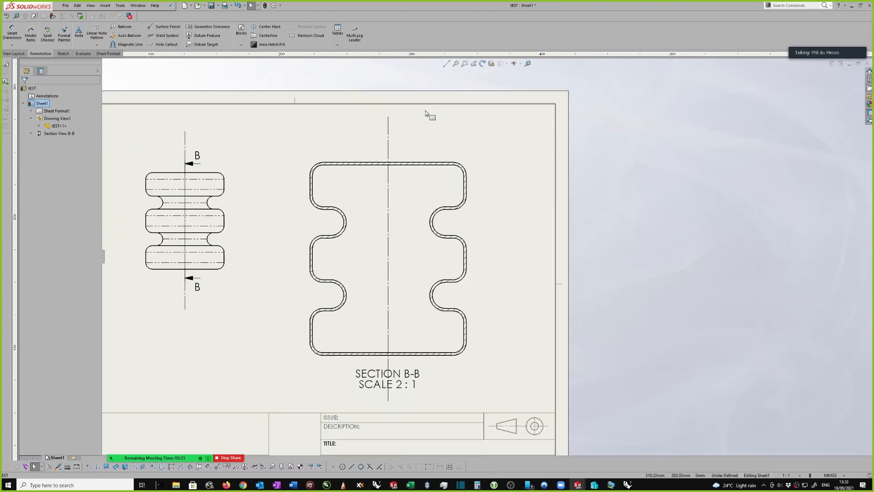
Sketch a horizontal construction centreline about 100 mm long on the sheet below the front view
scroll(425, 128, "down", 1)
scroll(312, 136, "up", 2)
right_click_drag(308, 147, 370, 175)
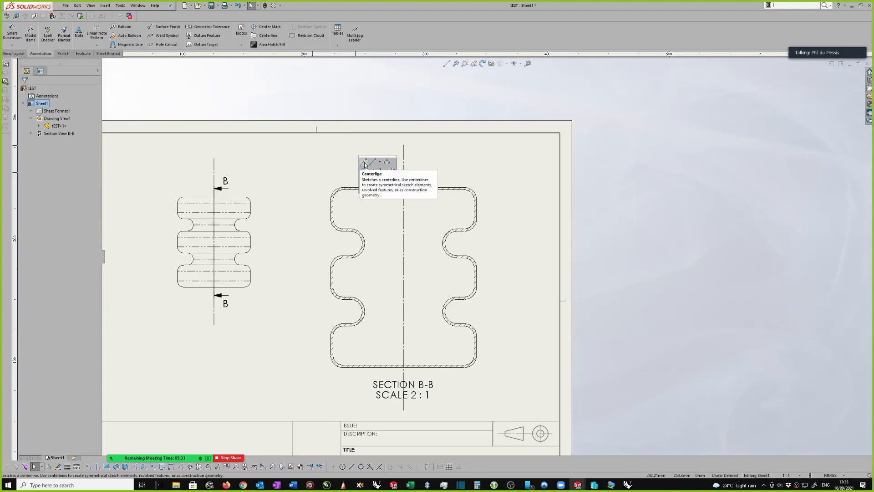
left_click(365, 164)
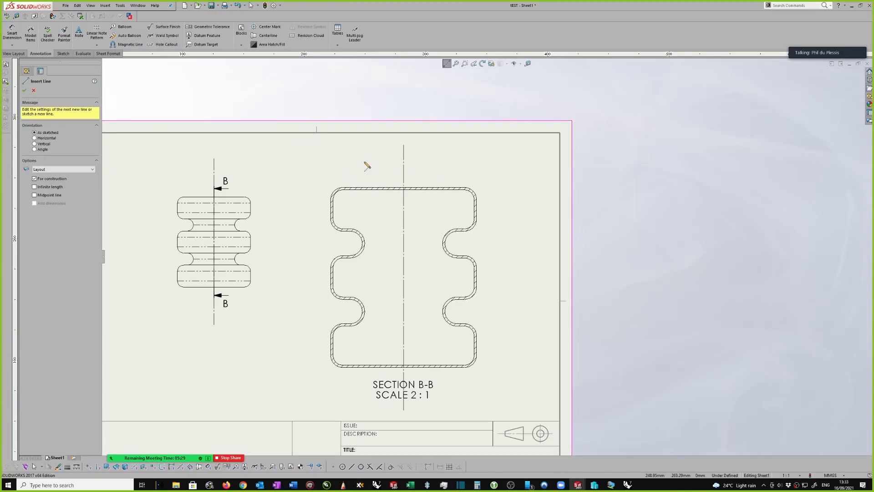
key("f")
left_click(287, 320)
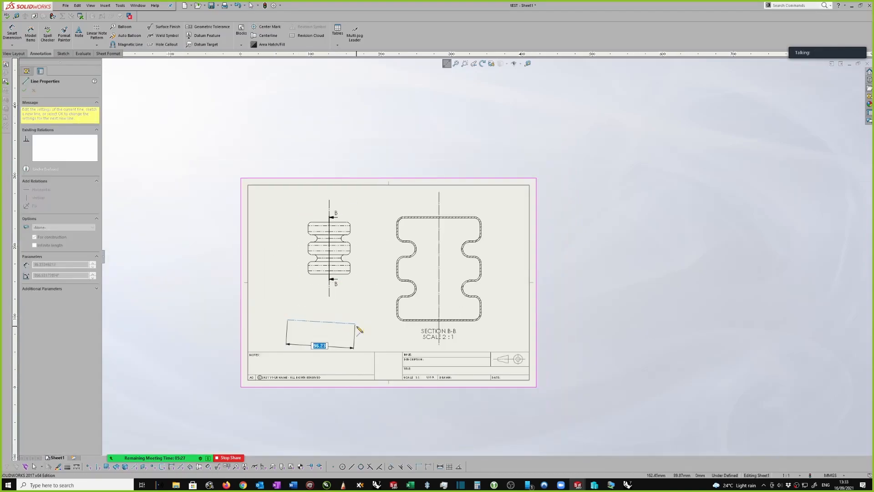
left_click(358, 320)
scroll(359, 319, "down", 2)
key("Escape")
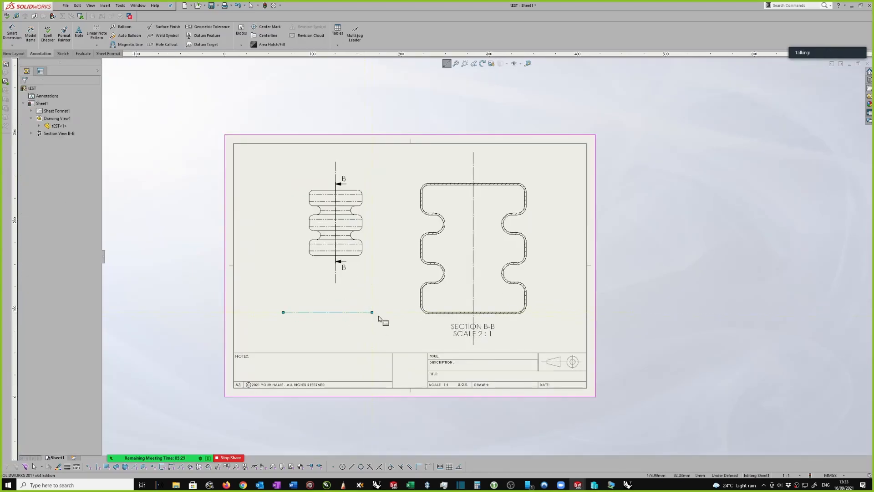
Insert a short horizontal centreline between the two straight edges of the section view's upper-right groove
scroll(368, 314, "down", 1)
left_click(499, 205)
scroll(499, 205, "down", 1)
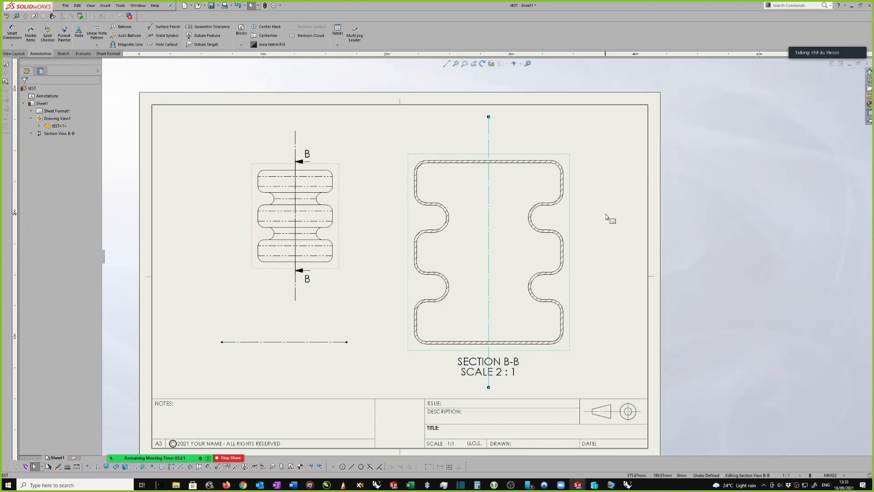
scroll(610, 227, "down", 1)
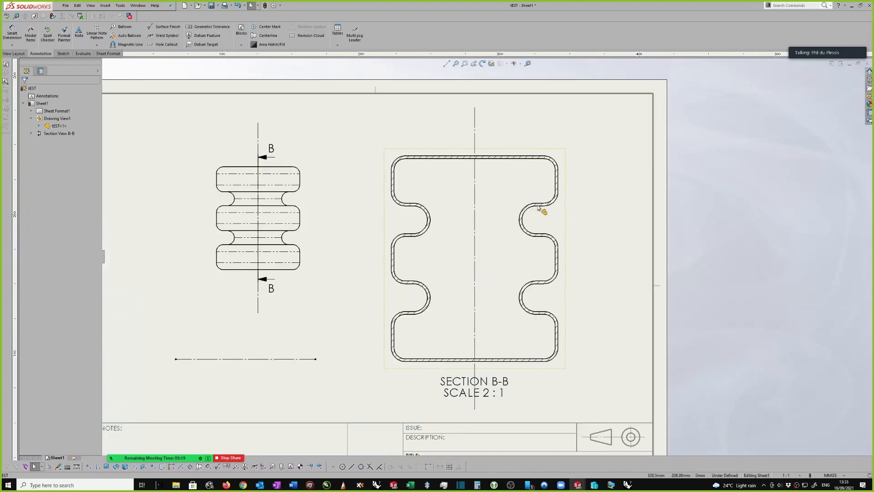
left_click(267, 35)
left_click(540, 206)
left_click(541, 235)
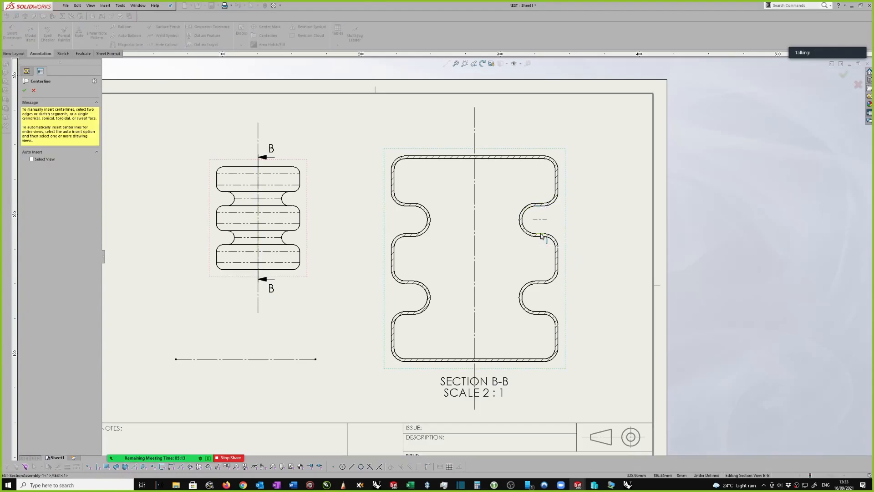
key("Escape")
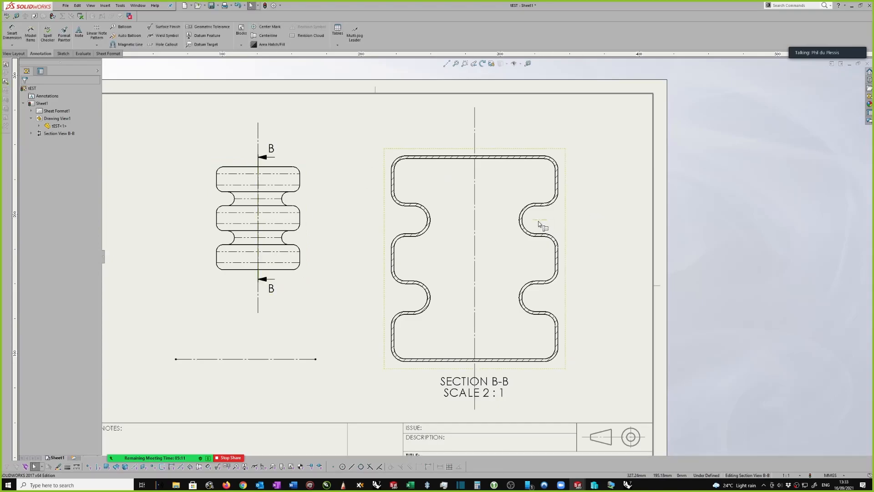
Stretch the groove's horizontal centreline across the whole section view and past both sides of the outline
left_click_drag(533, 220, 386, 216)
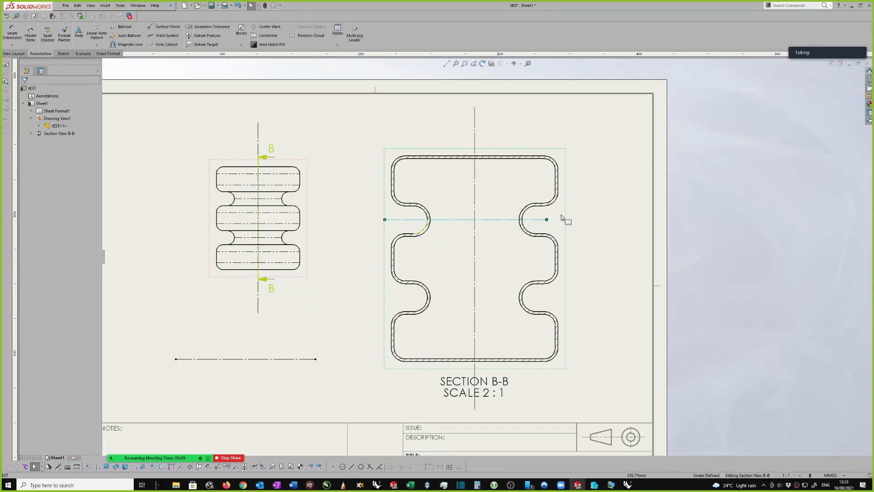
scroll(555, 219, "up", 1)
left_click(589, 217)
scroll(589, 217, "down", 1)
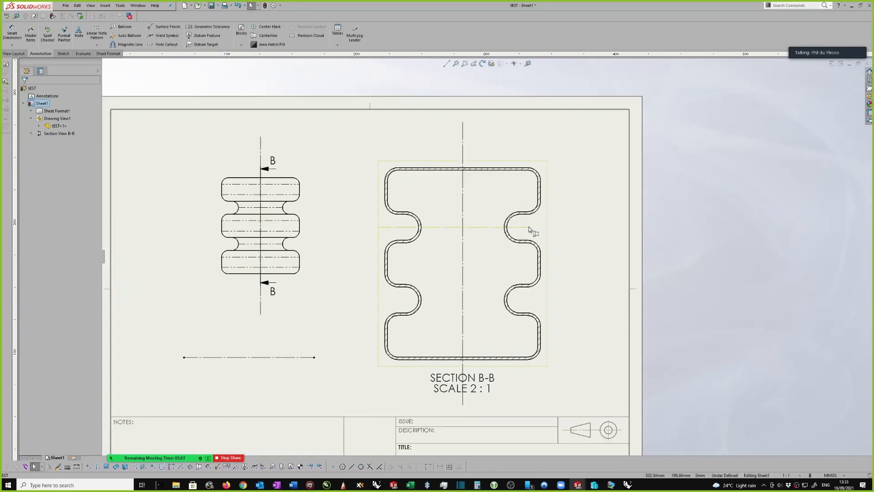
Attach the sketched horizontal centreline's right end to the section outline's bottom edge and shorten the line from its left end
left_click(296, 357)
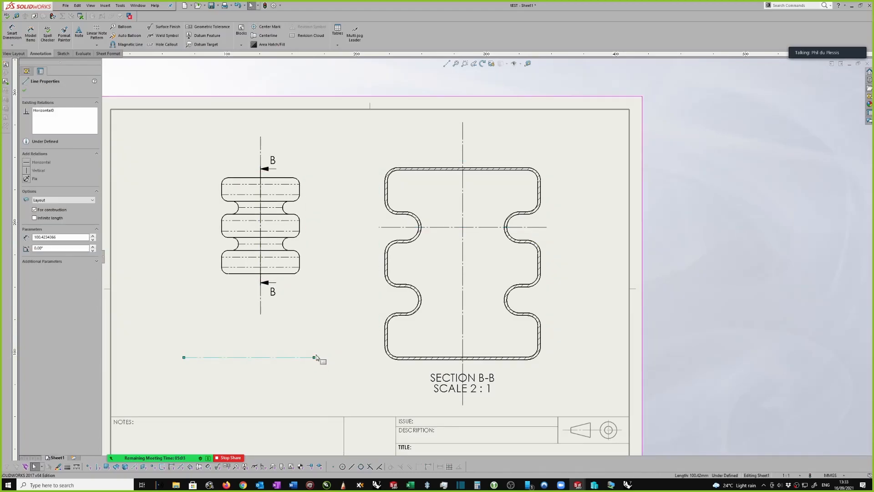
left_click_drag(315, 358, 397, 359)
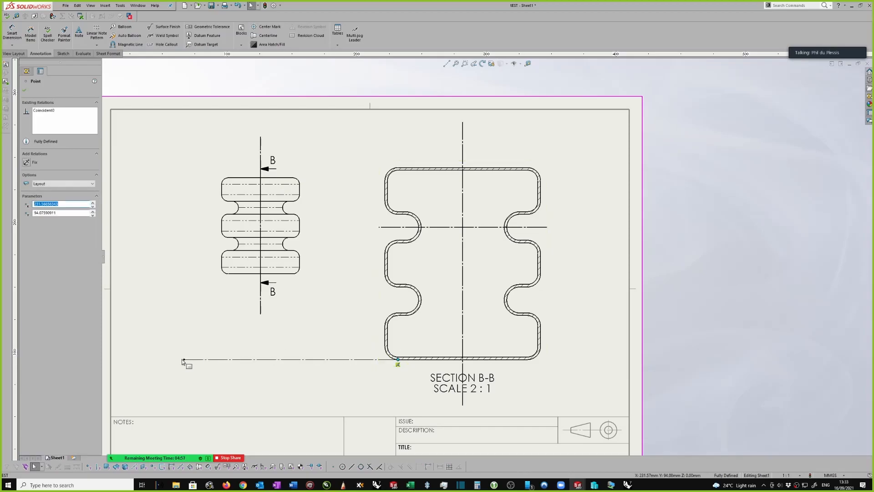
left_click_drag(182, 361, 351, 360)
scroll(436, 396, "down", 2)
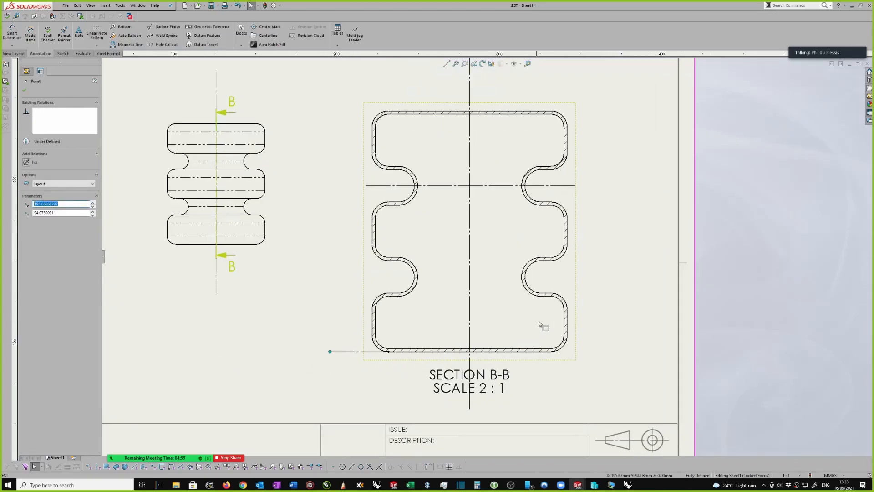
scroll(537, 324, "down", 1)
scroll(524, 326, "up", 1)
left_click(346, 347)
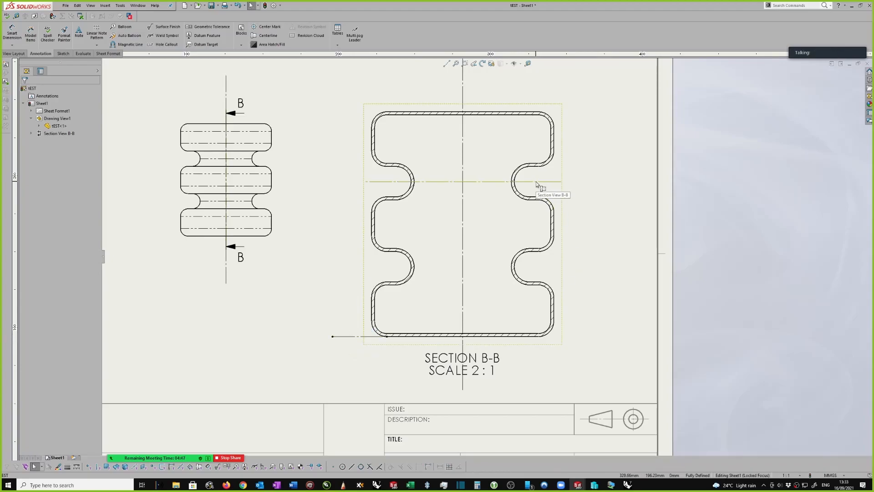
Add a note at the upper end of the section view's vertical centreline and close the Note command
key("z")
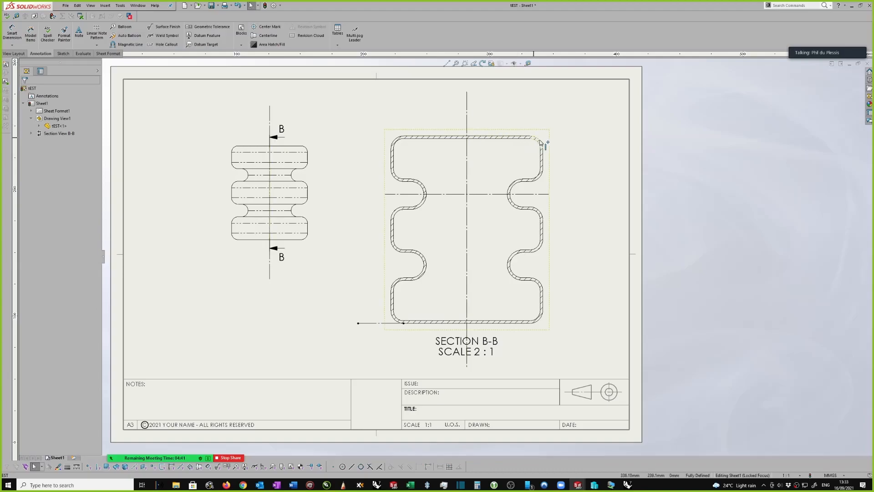
scroll(469, 113, "up", 1)
scroll(545, 138, "down", 2)
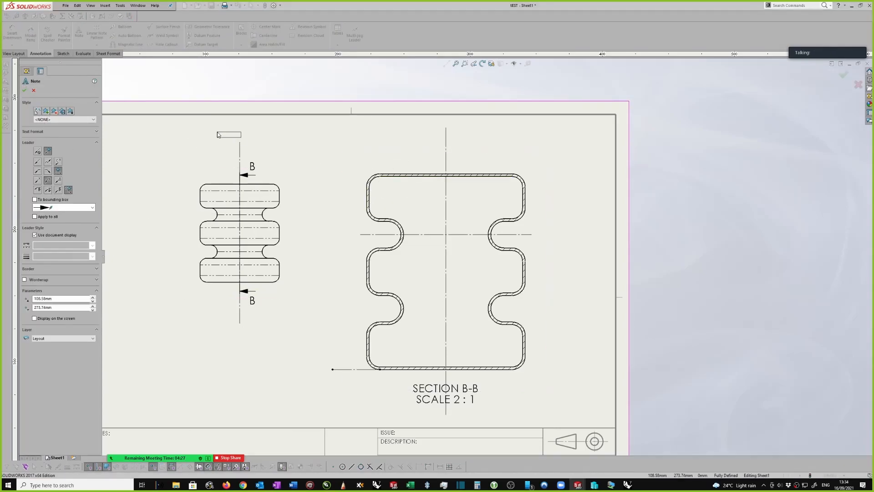
key("Escape")
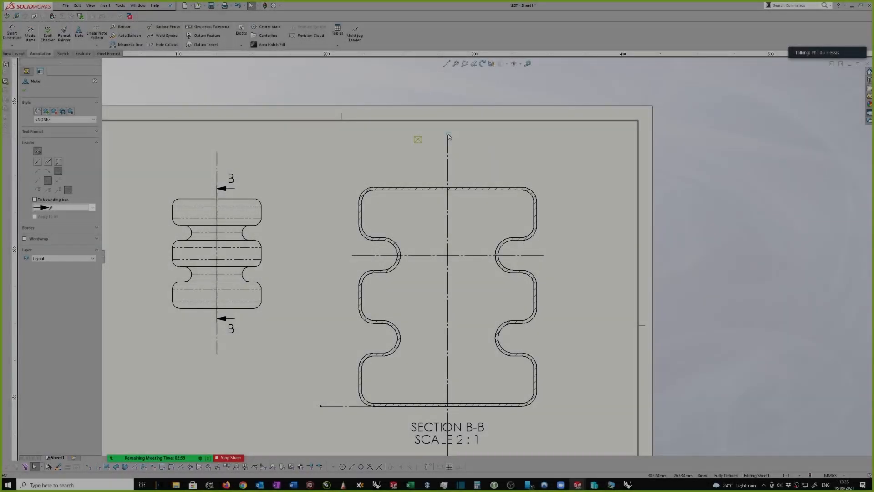
key("Escape")
scroll(465, 146, "up", 1)
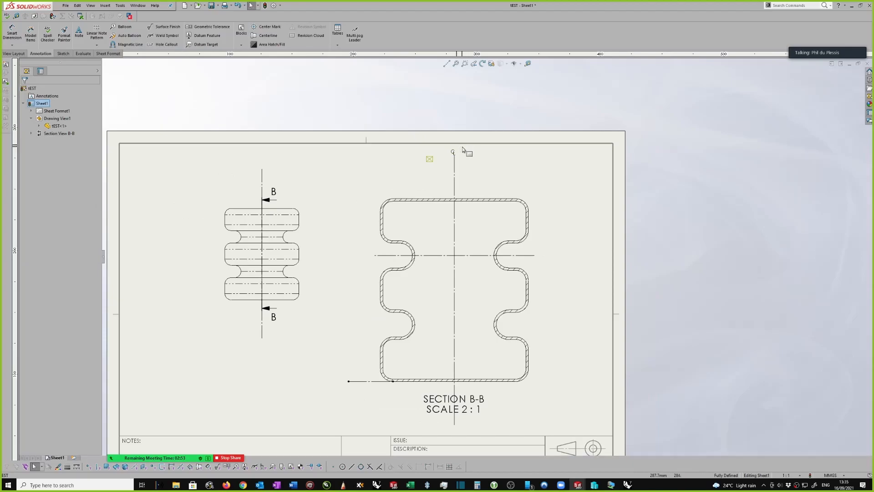
scroll(517, 193, "down", 1)
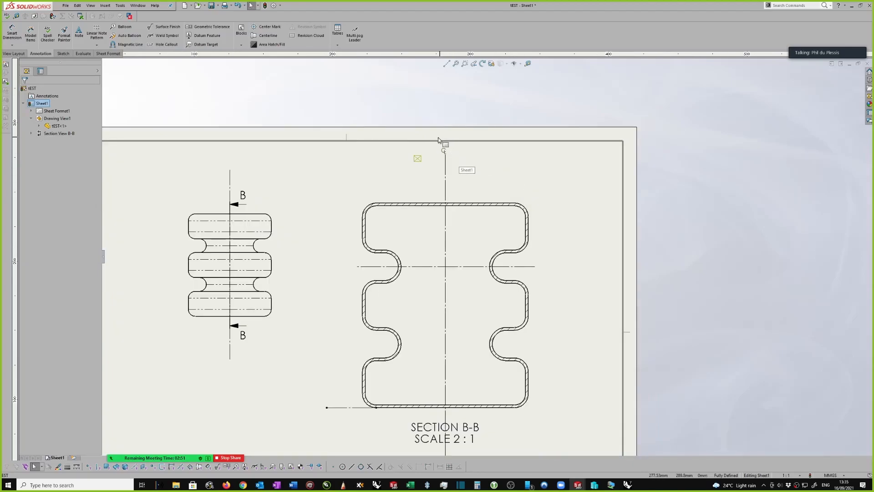
right_click_drag(555, 187, 556, 169)
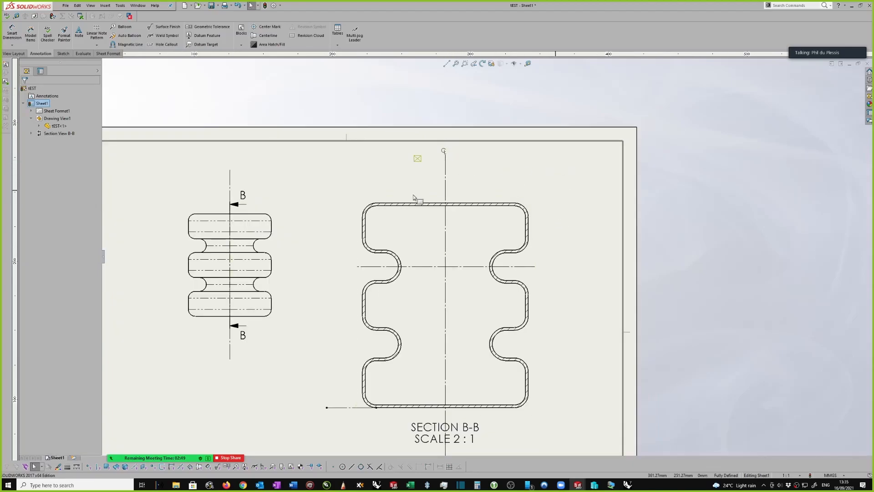
Dimension the outer diameter between the section view's upper-left and upper-right vertical edges, placing the dimension above the outline
left_click(363, 226)
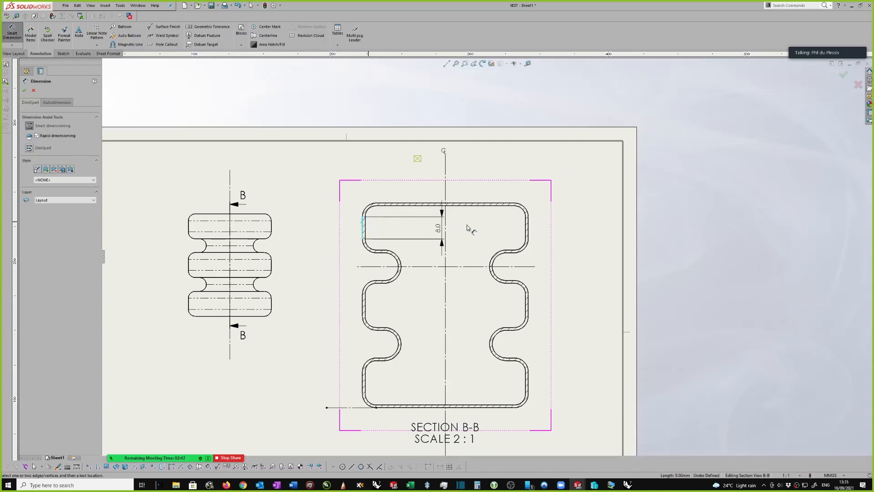
left_click(527, 228)
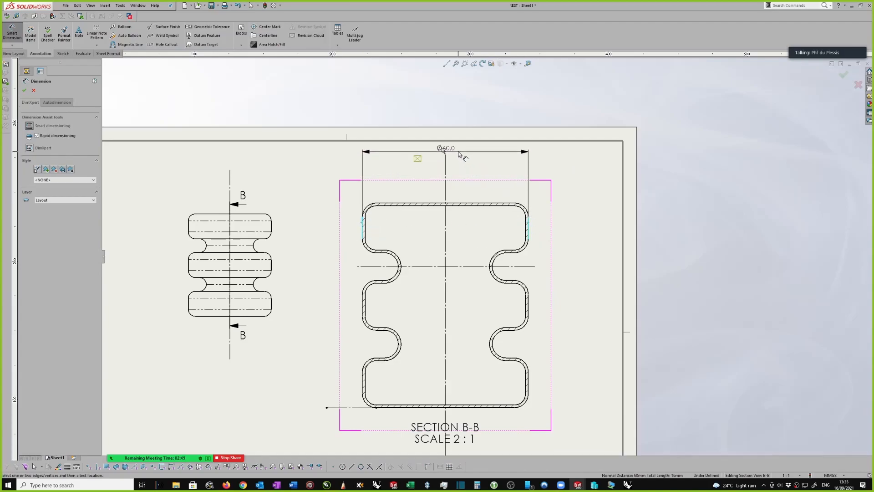
left_click(469, 176)
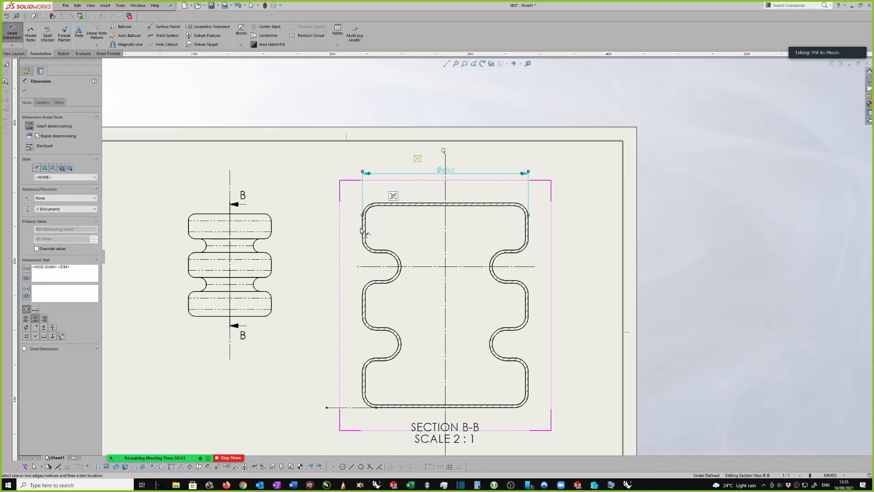
Dimension the horizontal distance from the section view's upper-left vertical edge to the vertical centreline, placing it below the diameter dimension
left_click(363, 227)
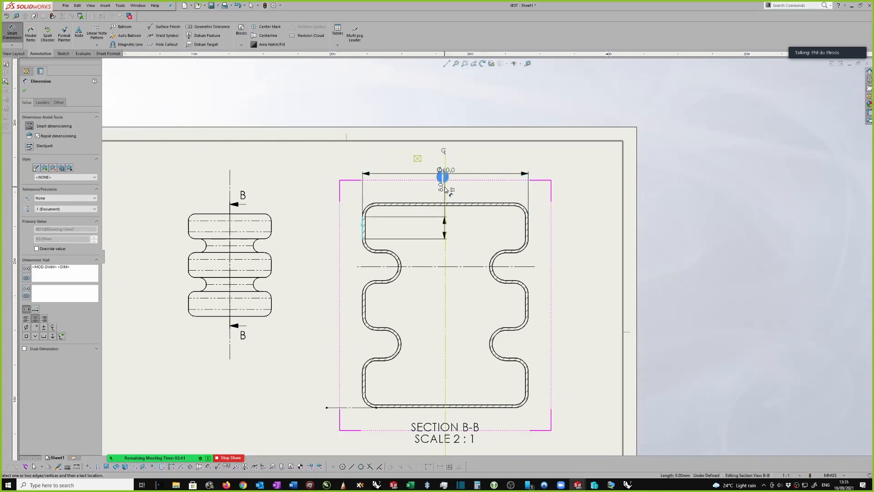
left_click(445, 192)
left_click(408, 188)
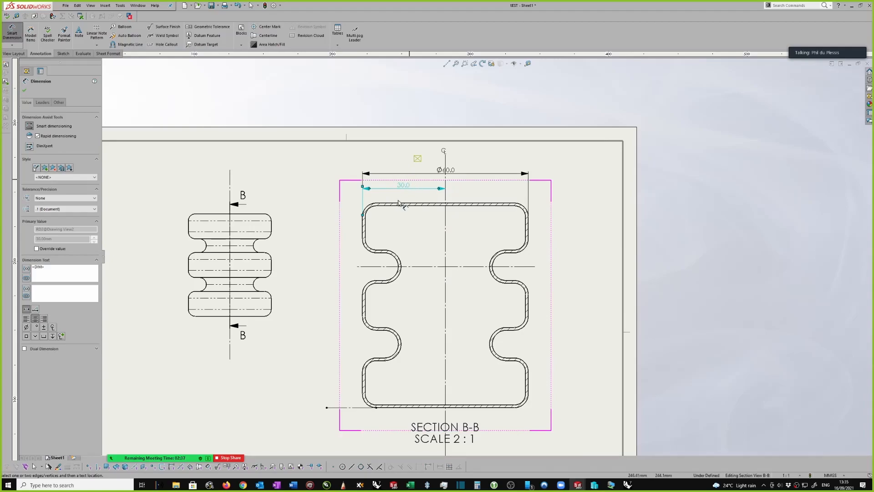
Delete the horizontal dimension between the section view's left edge and its vertical centreline
scroll(411, 187, "down", 1)
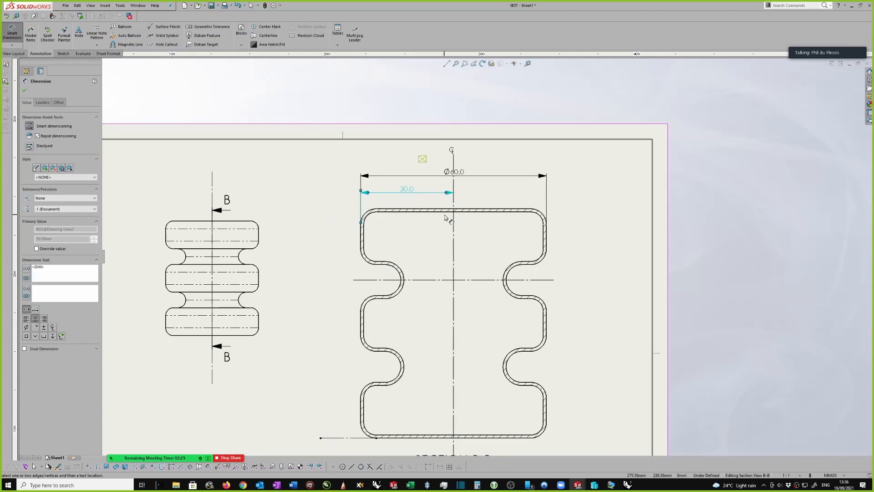
scroll(444, 218, "up", 1)
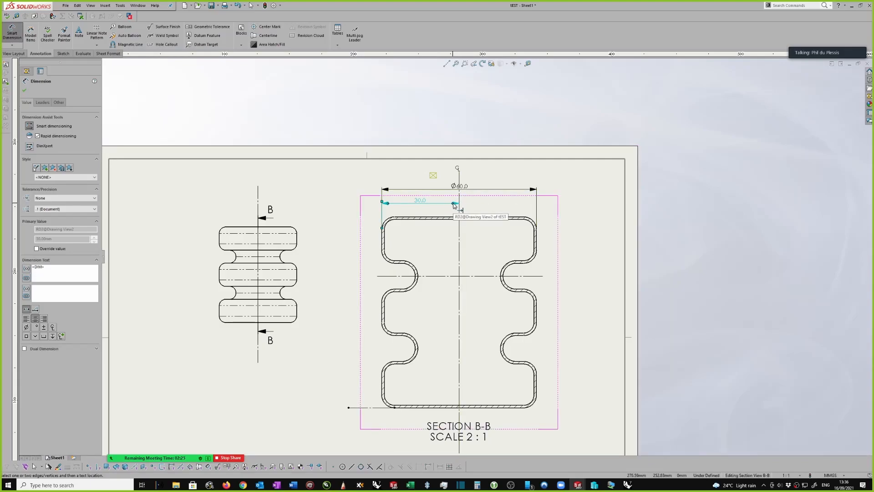
right_click(421, 204)
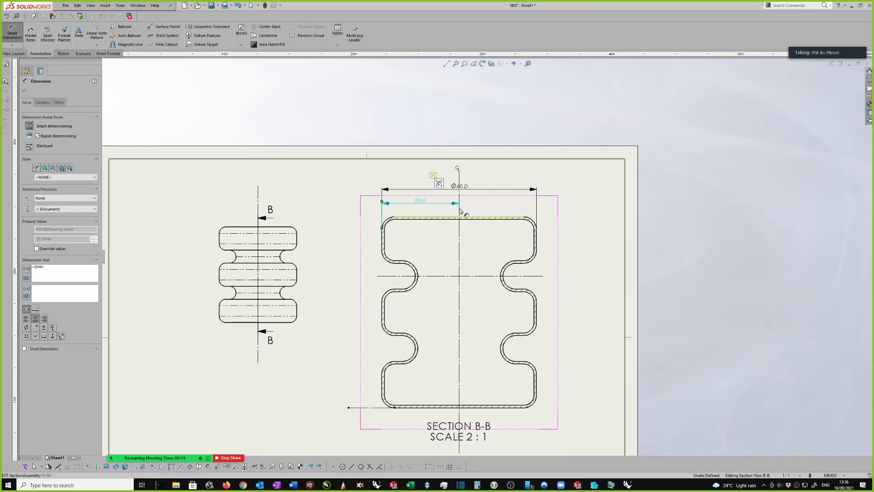
key("Delete")
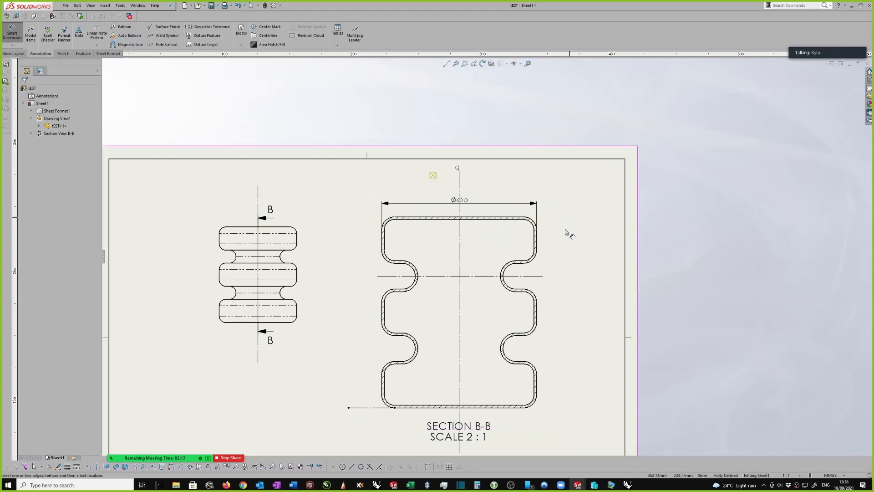
Move the section view's outer diameter dimension slightly farther above the outline and deselect it
scroll(572, 276, "up", 1)
scroll(573, 280, "down", 1)
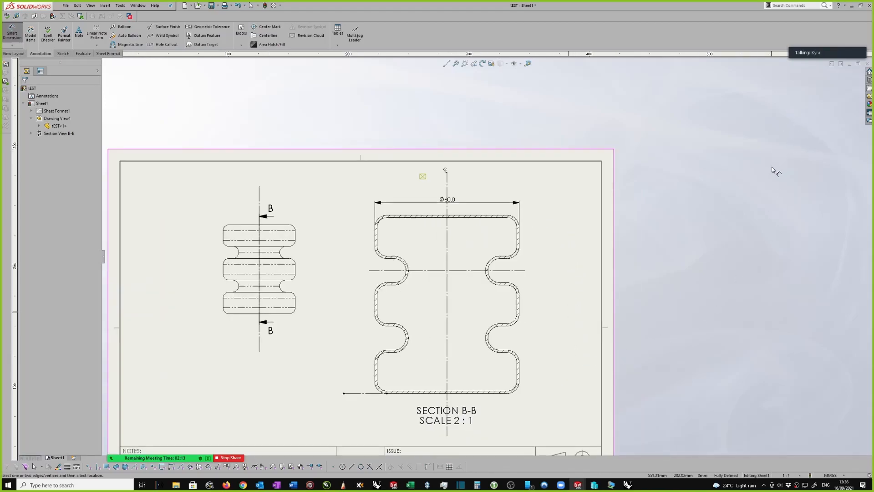
scroll(560, 259, "down", 1)
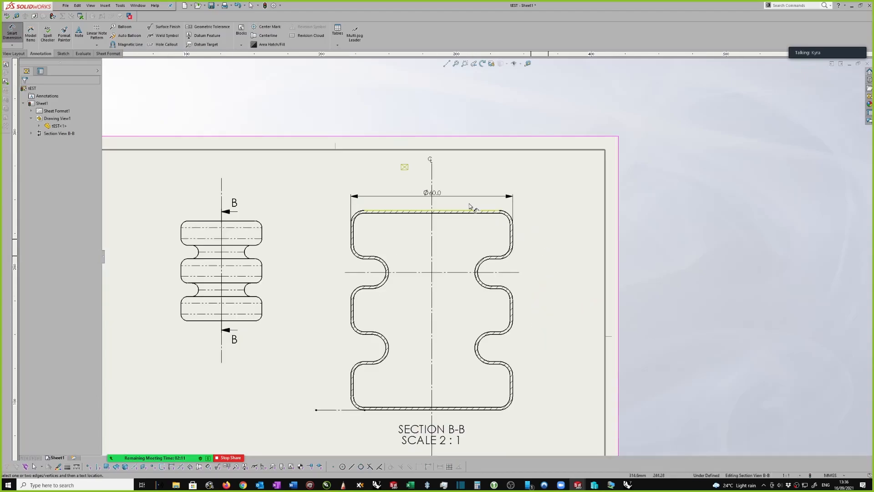
left_click(416, 193)
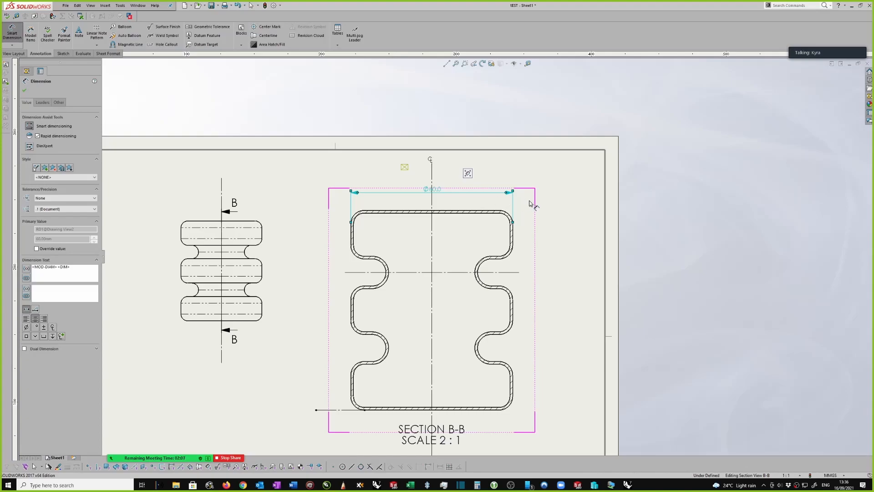
left_click(545, 191)
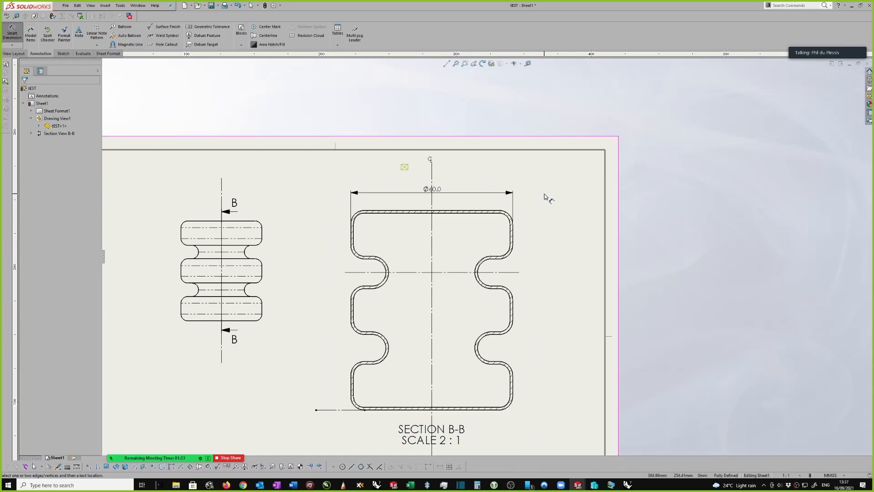
Dimension the radius of the section view's upper-right groove arc, placing the text inside the outline, above and left of the arc
scroll(549, 198, "down", 1)
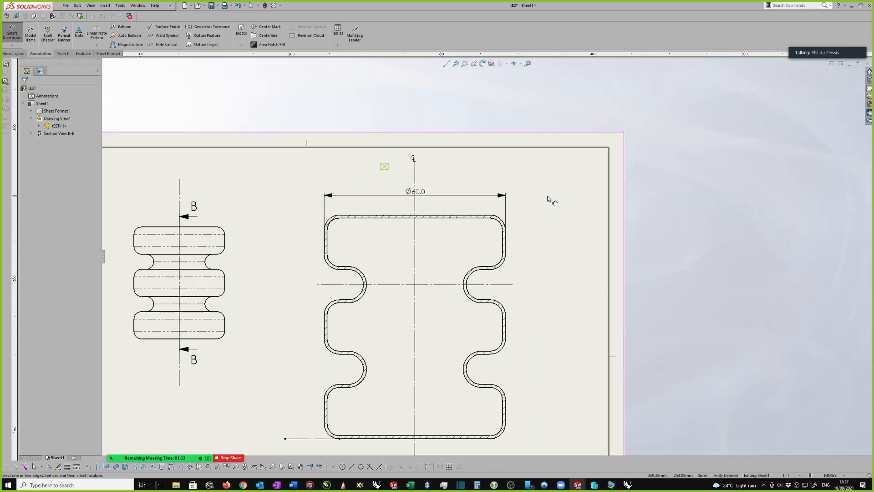
scroll(550, 196, "up", 1)
scroll(510, 196, "down", 2)
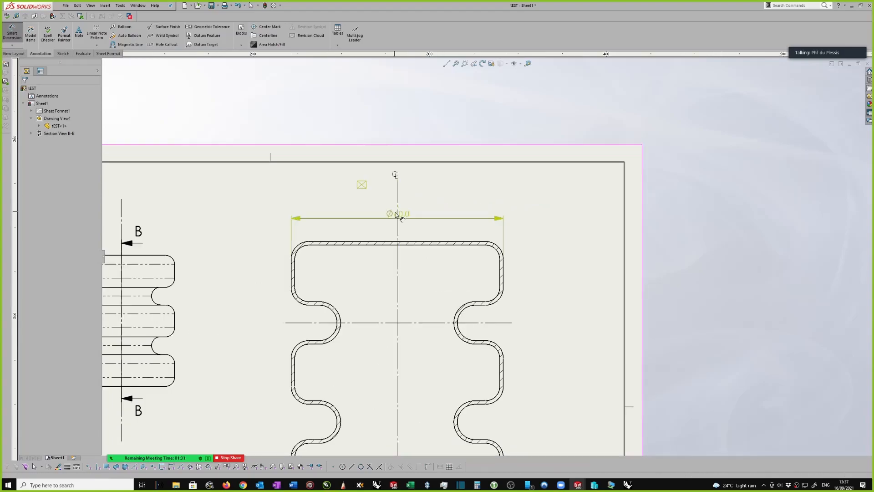
scroll(493, 260, "up", 1)
scroll(524, 299, "down", 2)
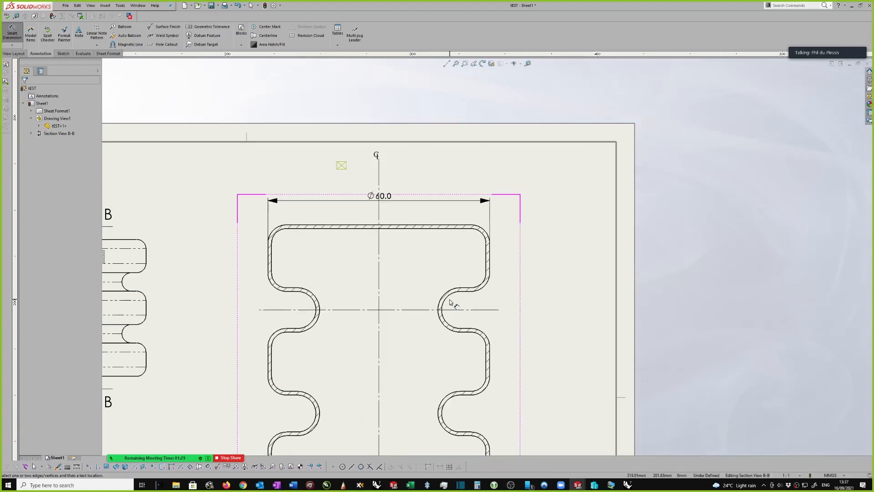
left_click(452, 297)
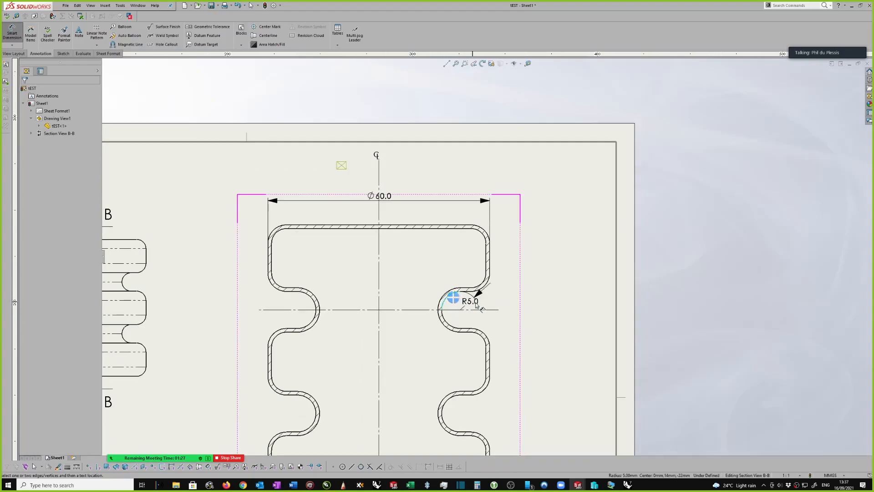
left_click(408, 269)
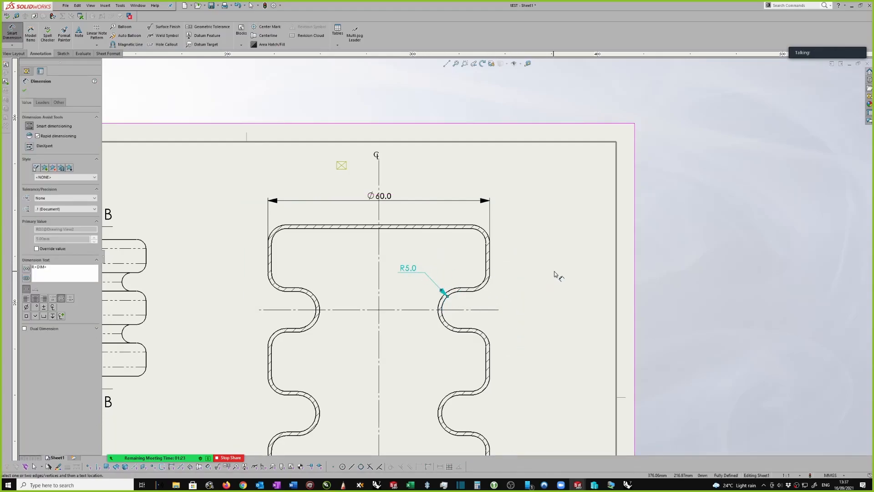
Dimension the radius of the section view's upper-left groove arc, placing the text inside the outline above the groove
scroll(534, 261, "up", 2)
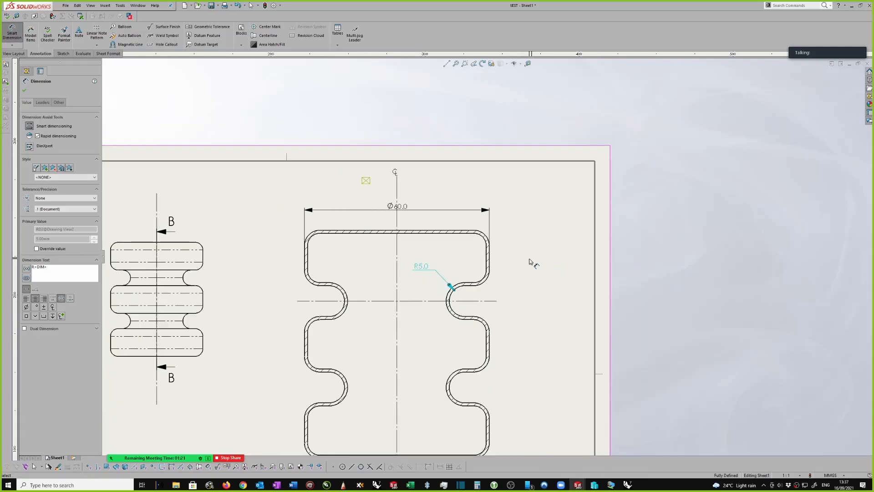
scroll(512, 289, "down", 2)
scroll(454, 283, "down", 1)
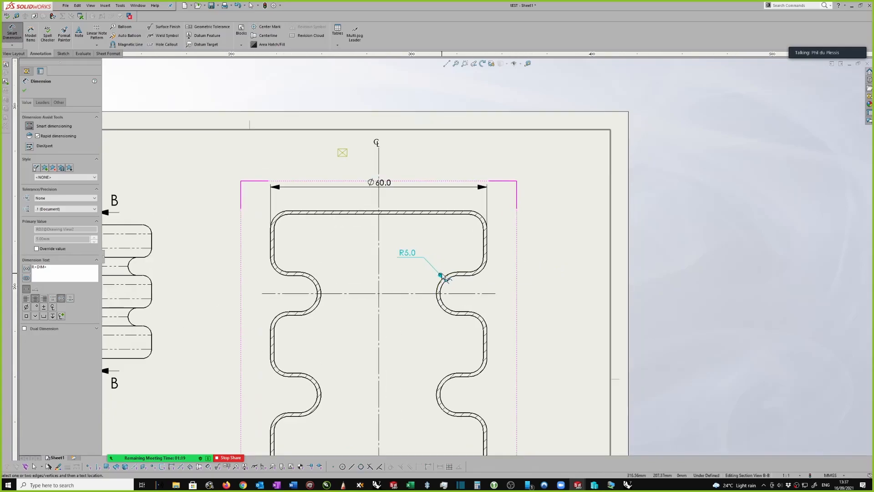
left_click(312, 282)
left_click(345, 256)
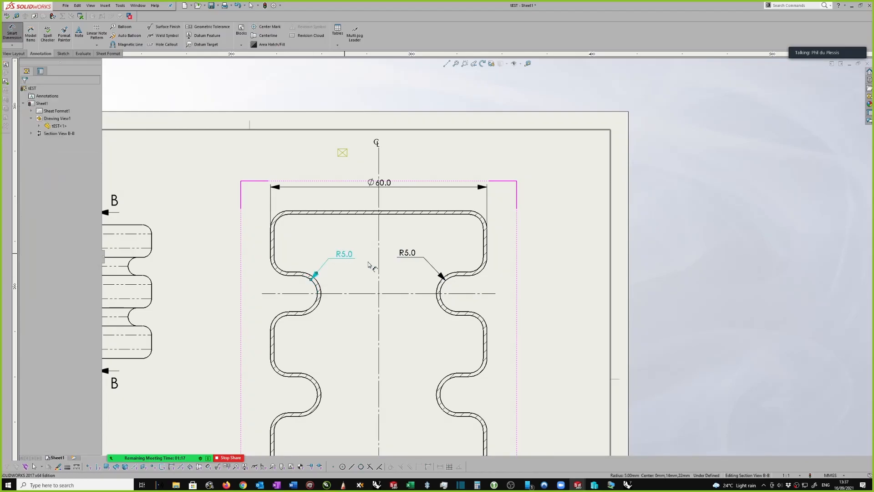
Delete the radius dimension on the section view's upper-left groove and keep the one on the upper-right groove
key("Escape")
left_click(346, 257)
key("Delete")
Dimension the radius of the outer corner fillet just above the section view's upper-right groove, placing the text outside the outline
scroll(423, 270, "up", 2)
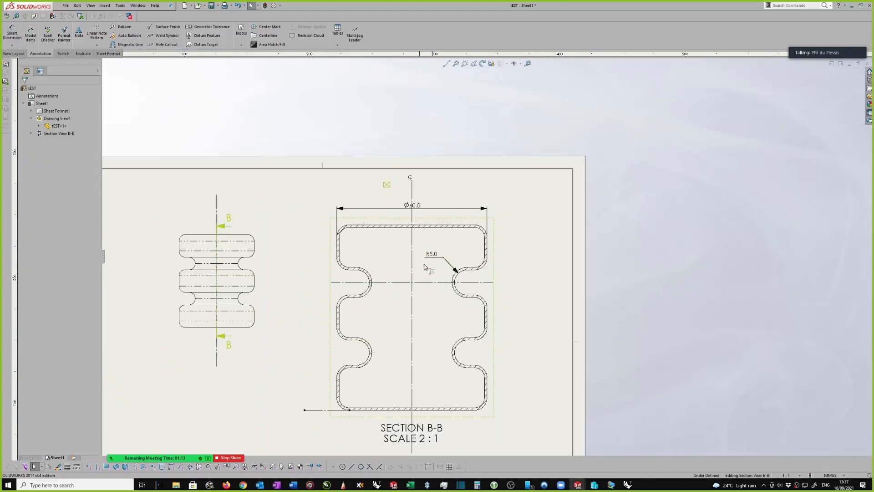
scroll(423, 270, "up", 1)
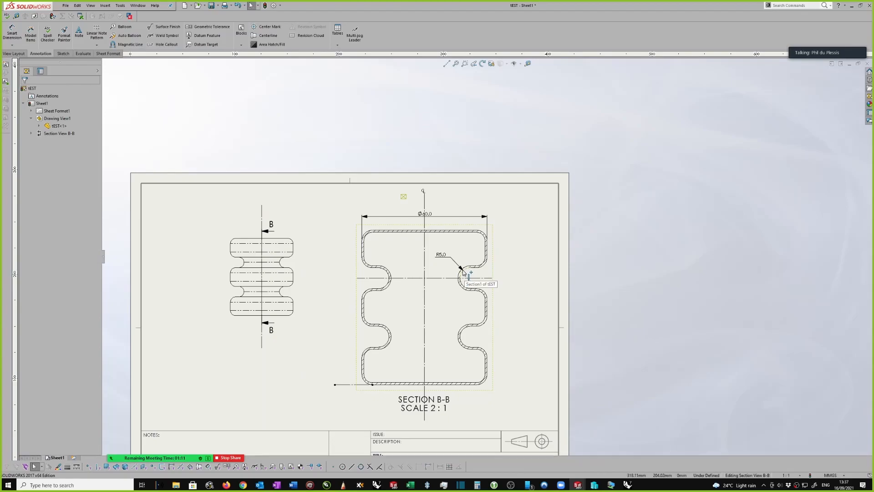
scroll(493, 273, "down", 1)
right_click_drag(516, 264, 518, 241)
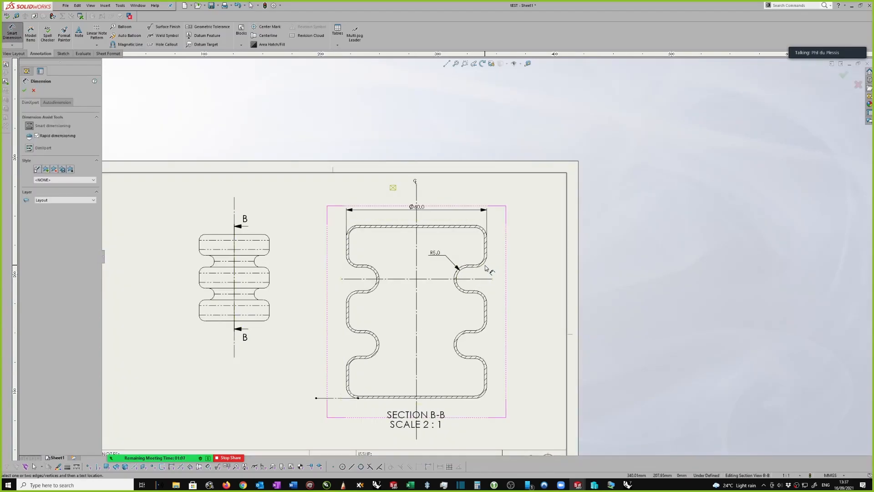
left_click(484, 266)
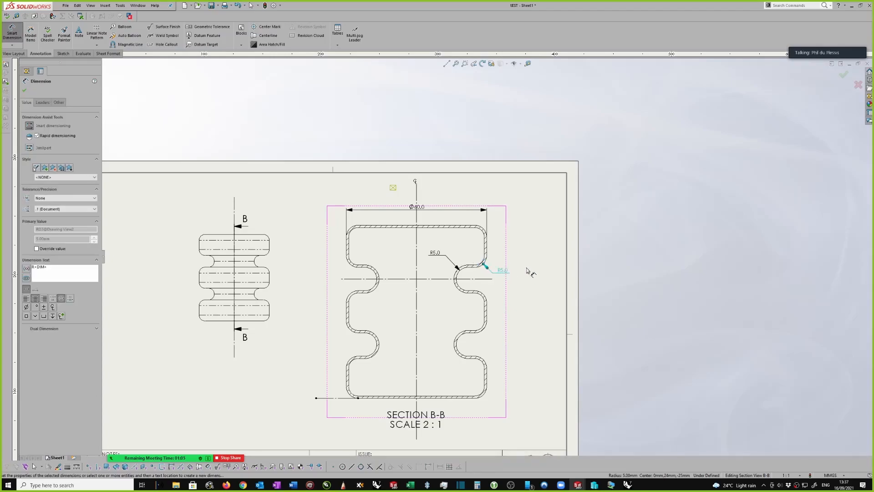
key("Escape")
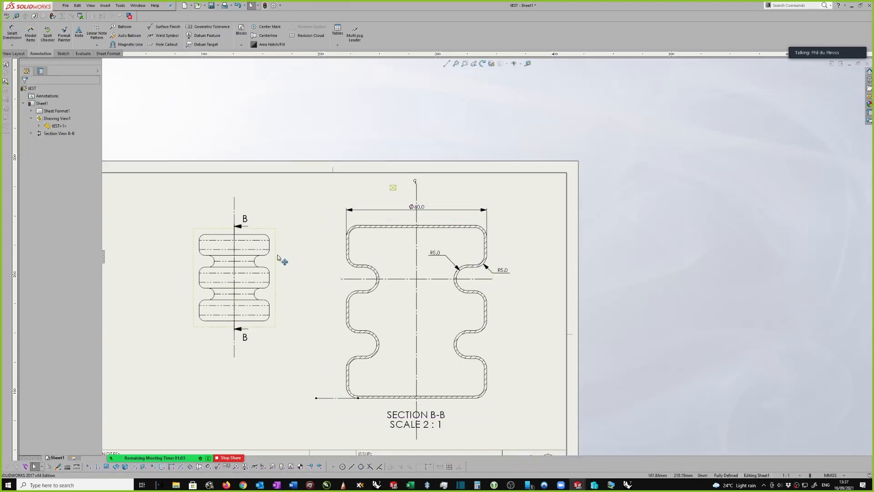
Shorten both ends of the horizontal centreline through the section view's upper grooves so that it stays within the outline
scroll(279, 258, "up", 2)
scroll(512, 272, "up", 1)
scroll(513, 278, "down", 3)
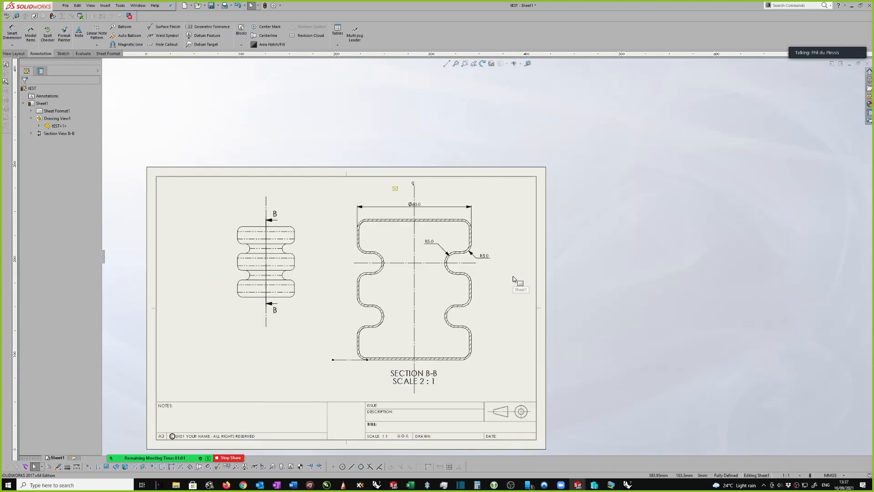
scroll(501, 273, "down", 3)
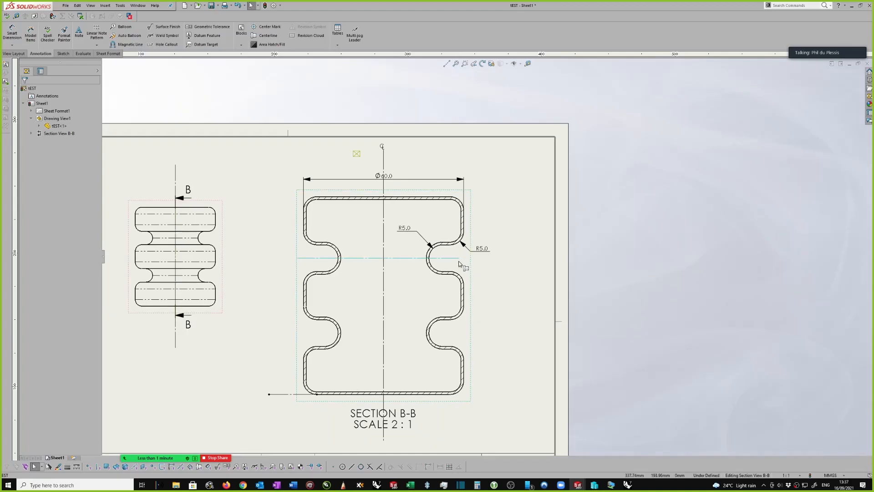
left_click(309, 261)
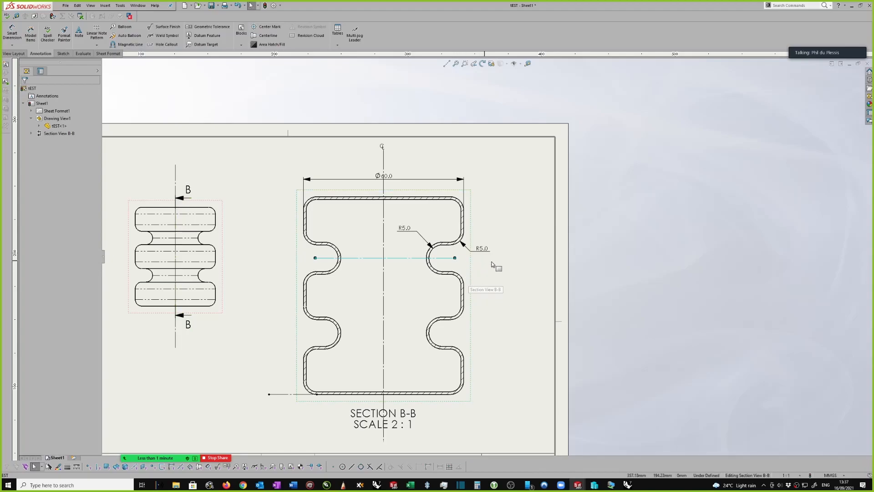